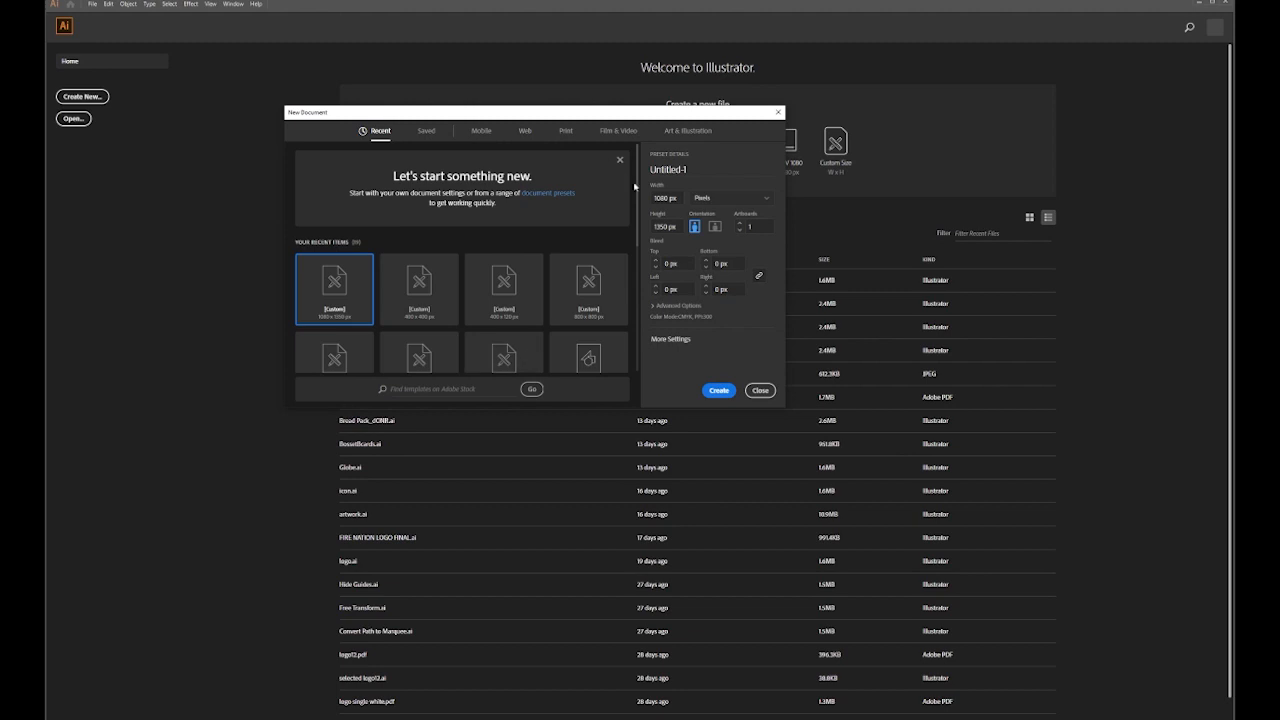
Create a new 720 × 900 px document with a custom document name
click(663, 198)
triple_click(665, 198)
click(670, 198)
drag(670, 198, 650, 200)
text(720)
key(Tab)
text(900)
drag(687, 169, 622, 171)
text(M)
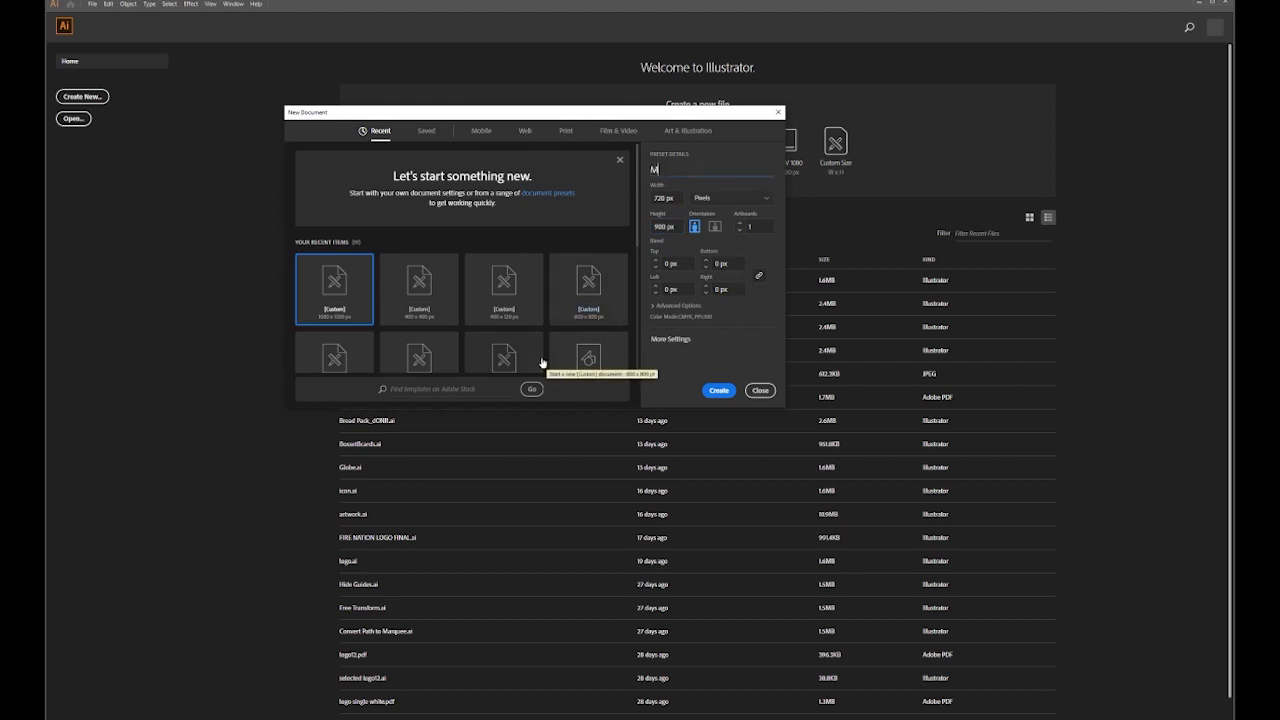
text(r lyke)
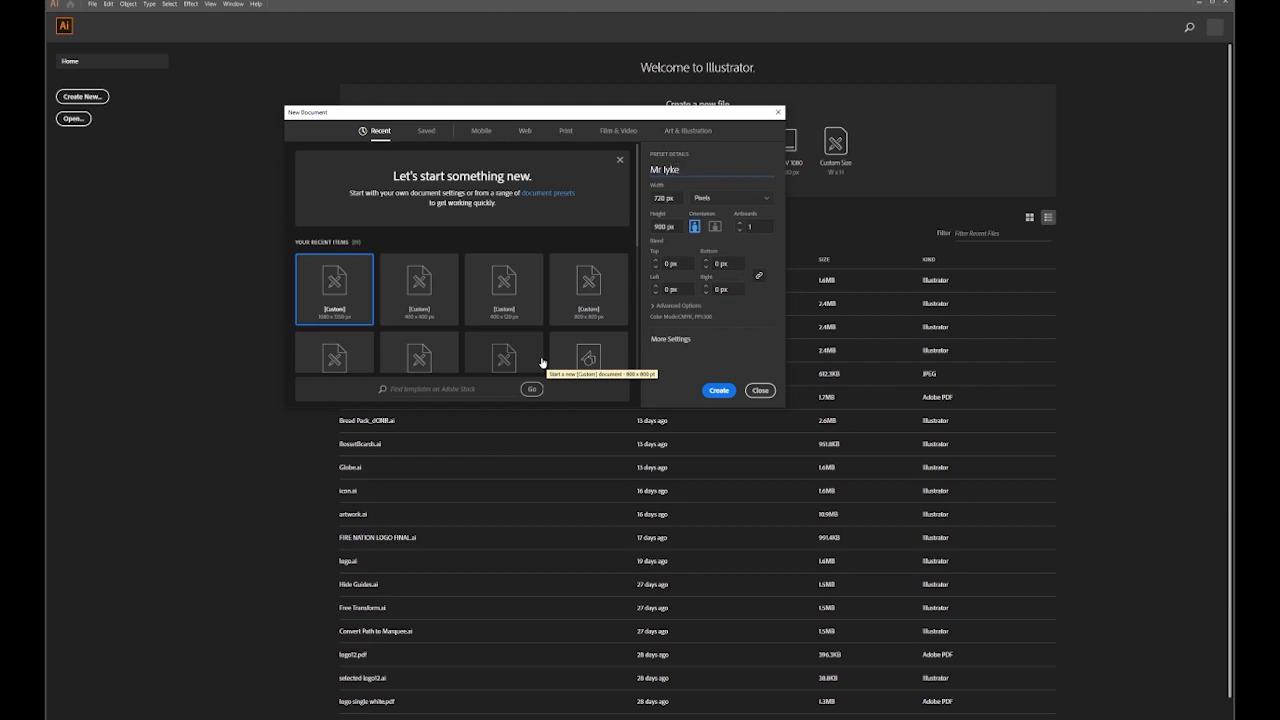
click(726, 390)
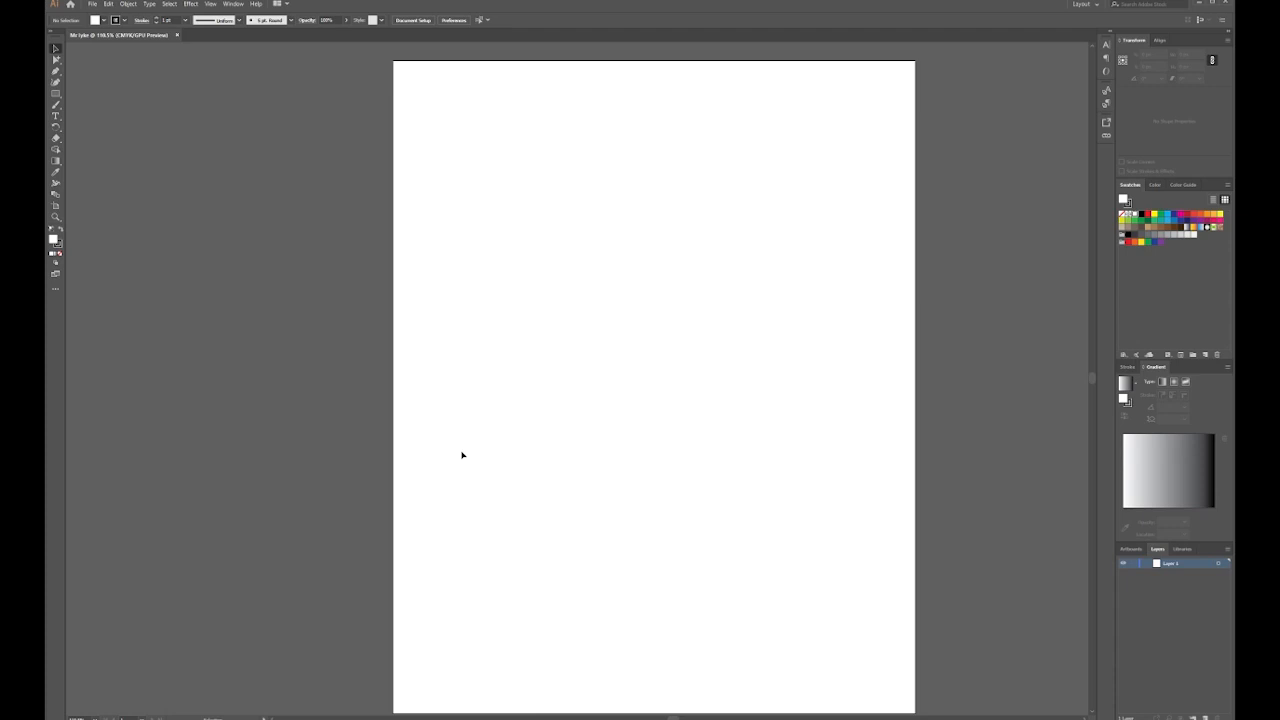
Draw a square near the page centre and nudge its bottom-right corner inward
click(56, 94)
drag(544, 290, 724, 455)
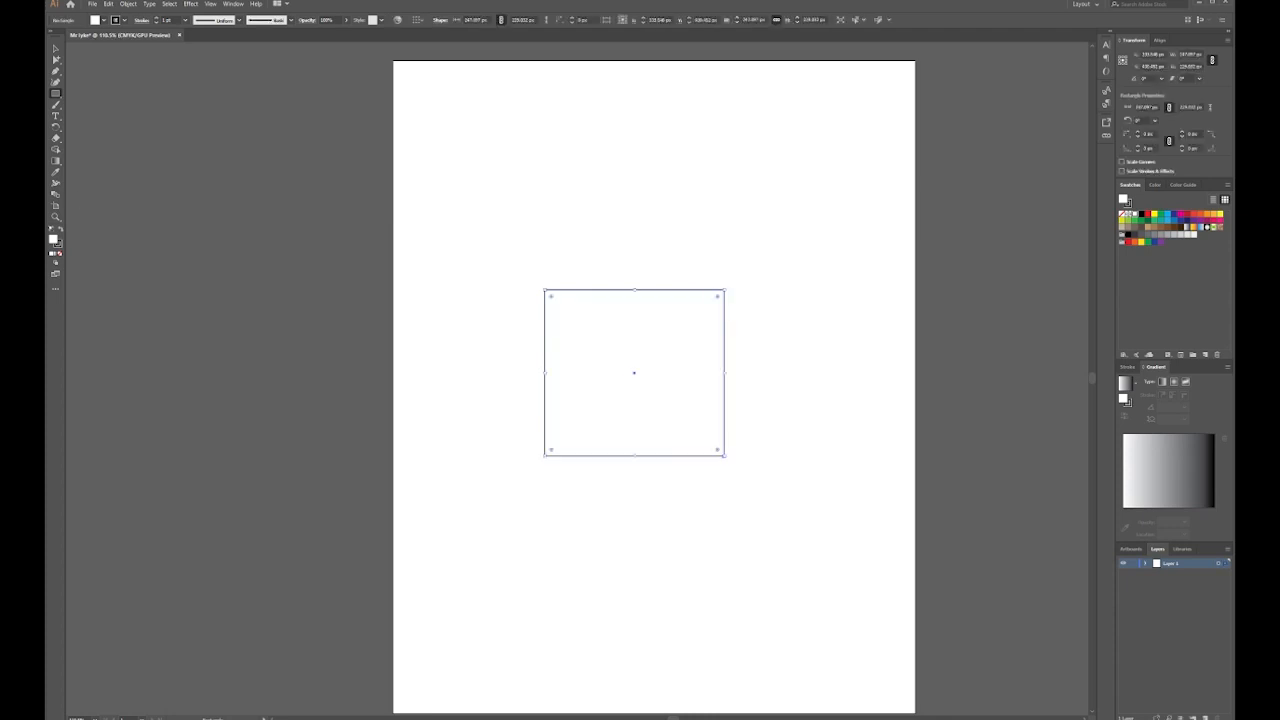
click(56, 59)
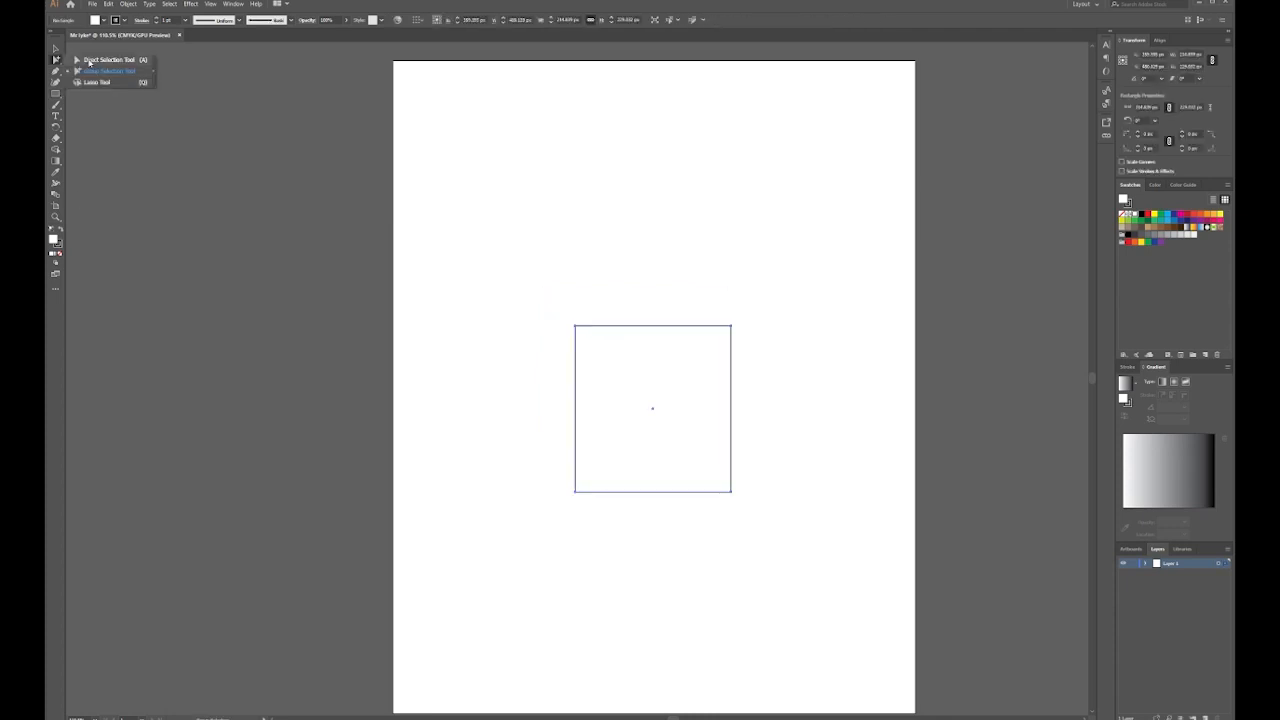
click(89, 61)
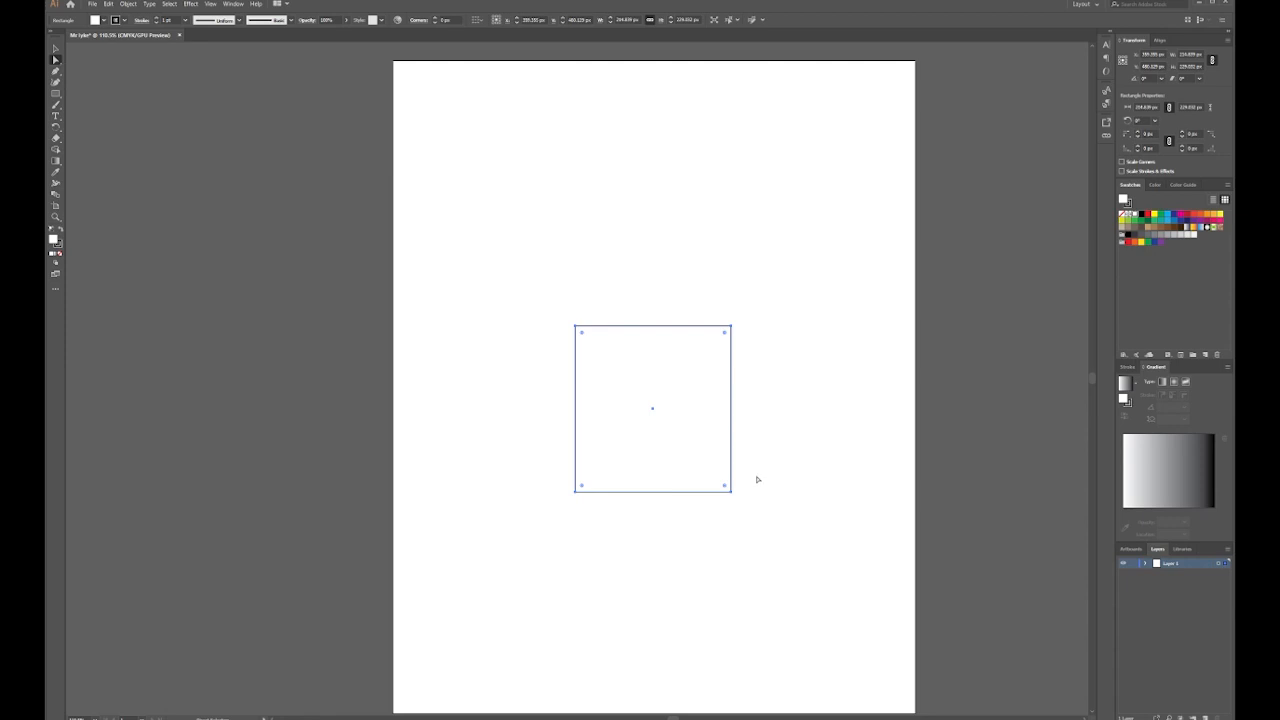
click(719, 493)
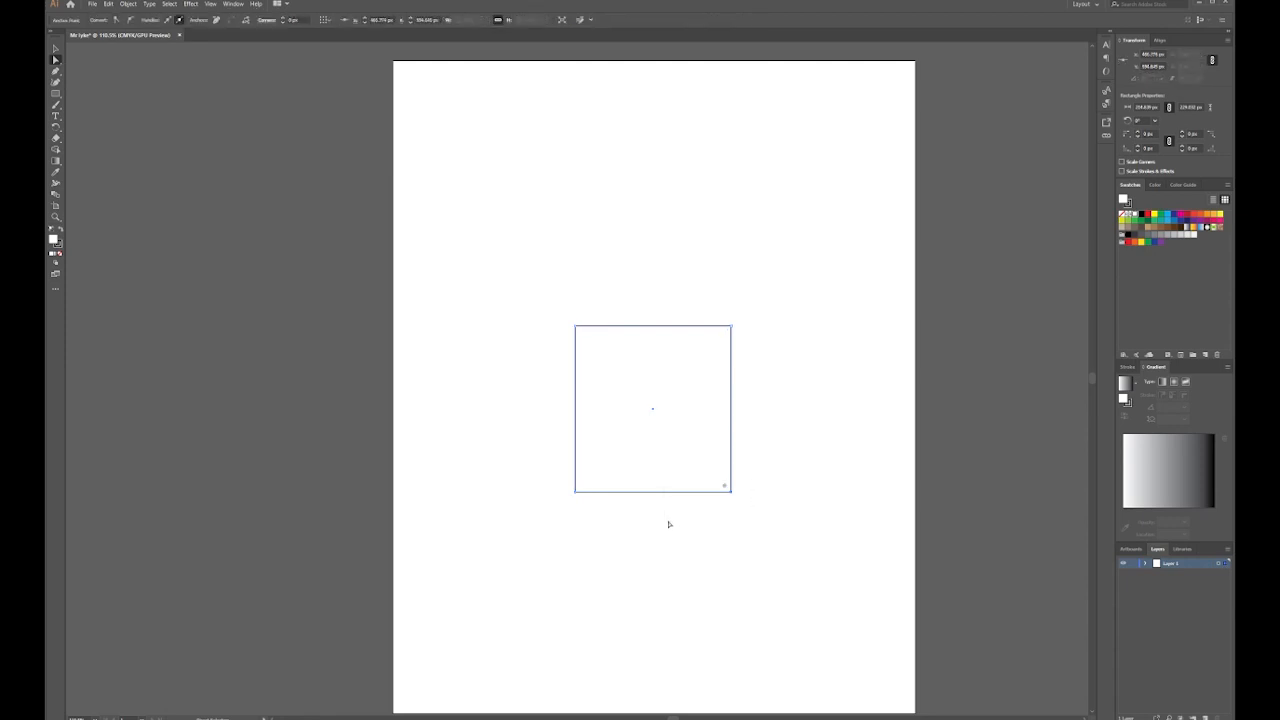
key(Left)
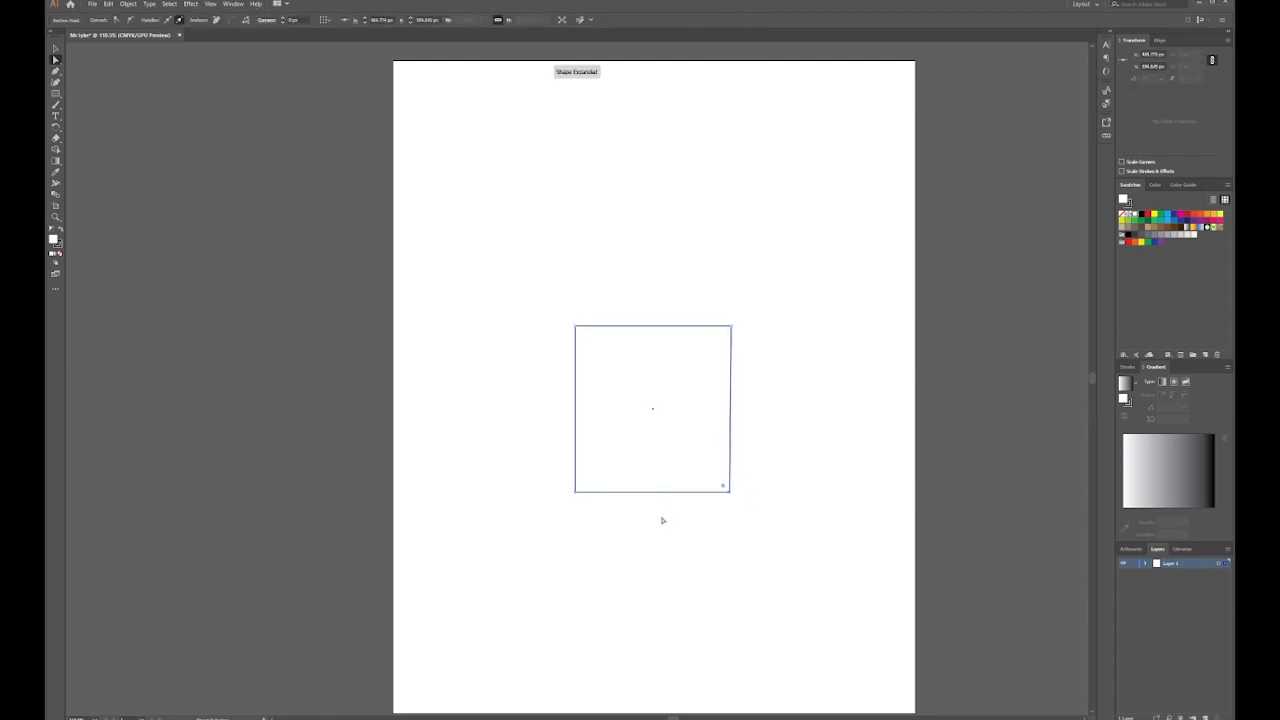
Pull both bottom corners further inward so the square tapers into a trapezoid
click(662, 520)
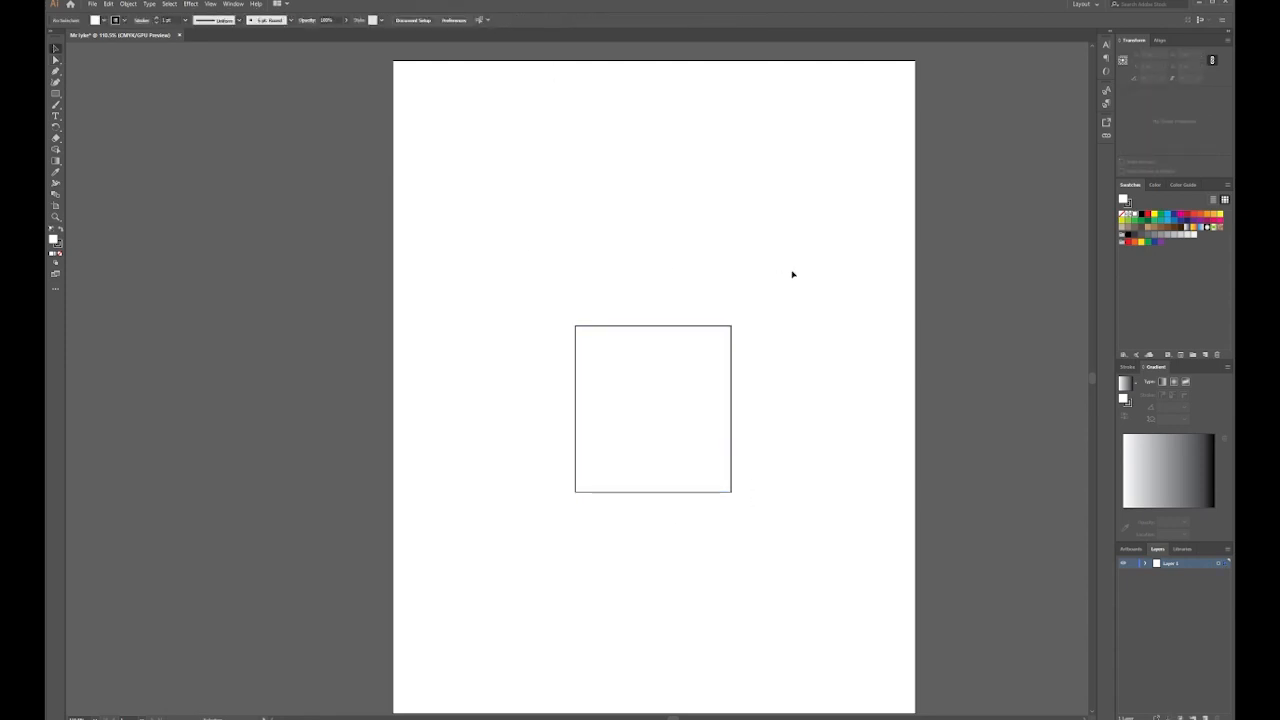
click(55, 60)
click(100, 61)
drag(548, 484, 622, 532)
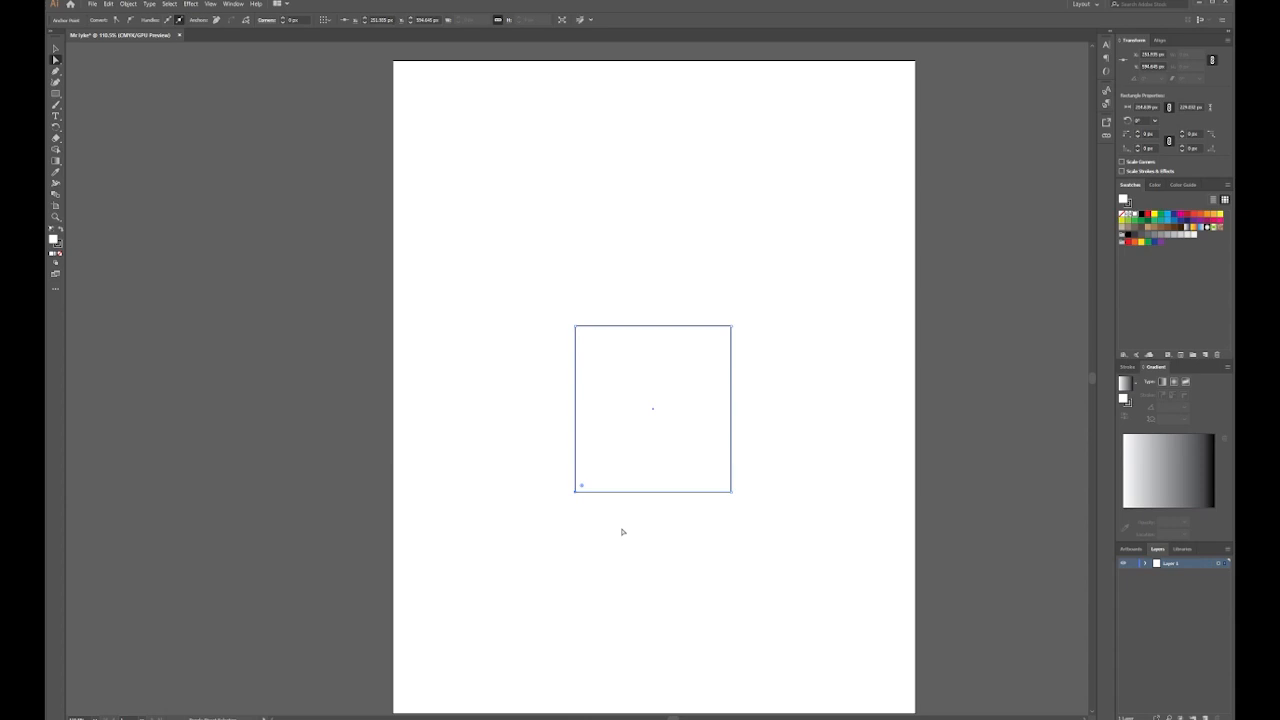
key(Right)
key(Right)
key(Right)
key(Right)
key(Right)
key(Right)
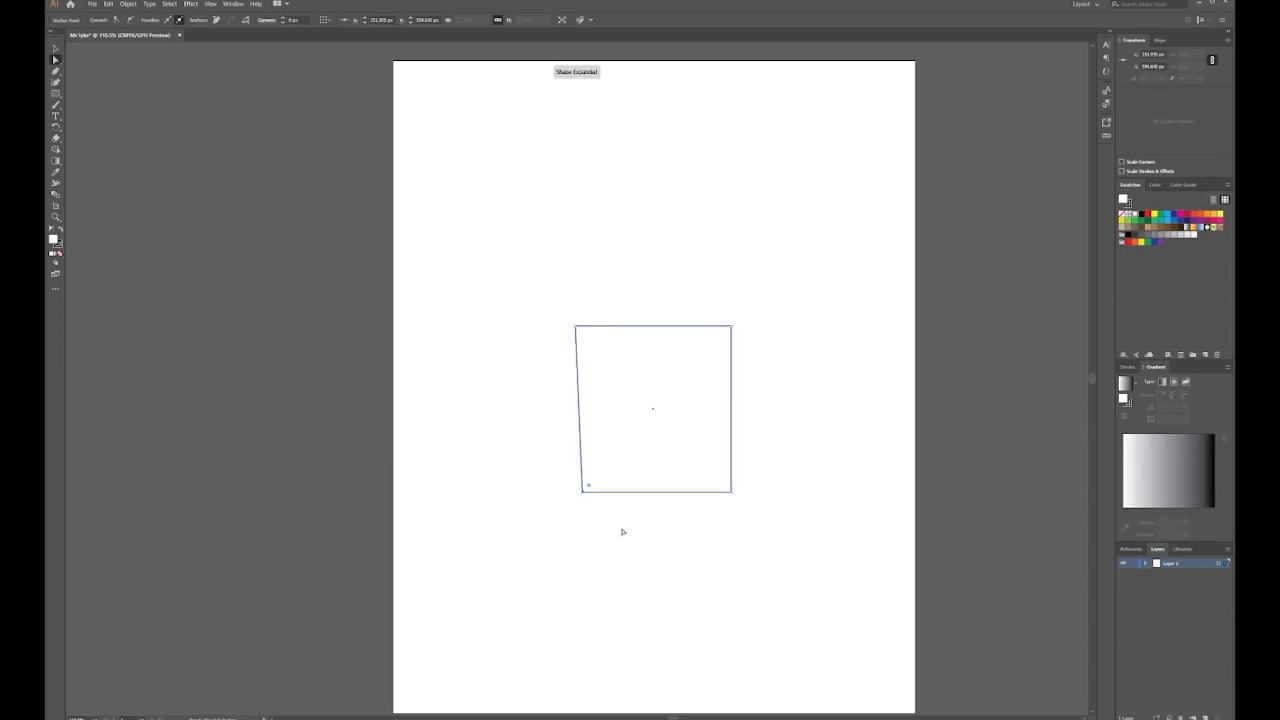
key(shift+Right)
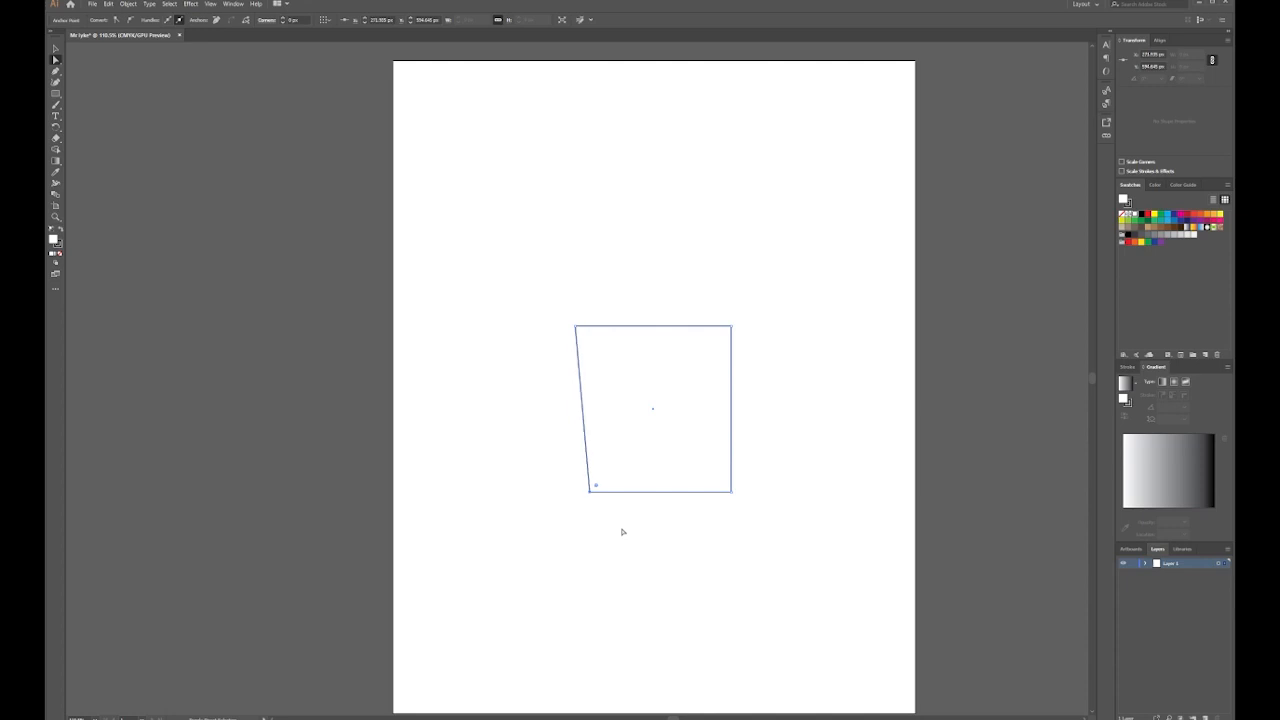
drag(756, 483, 704, 520)
key(shift+Left)
key(shift+Left)
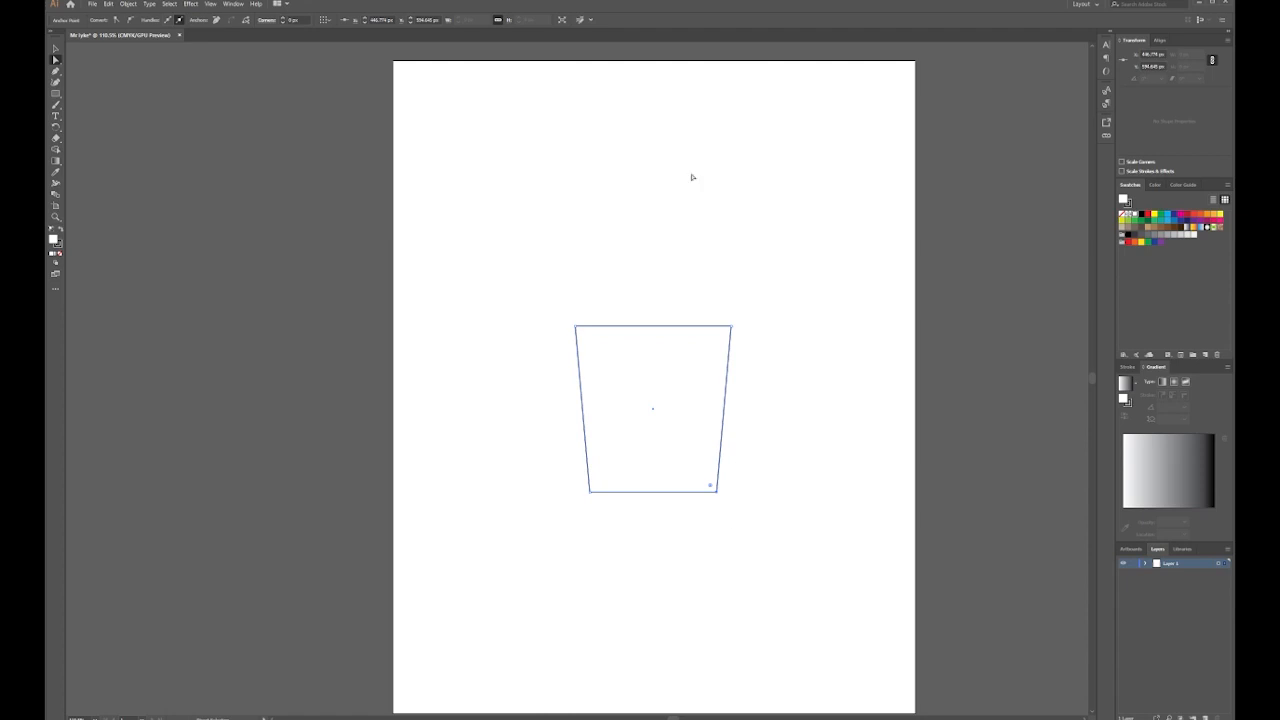
click(56, 93)
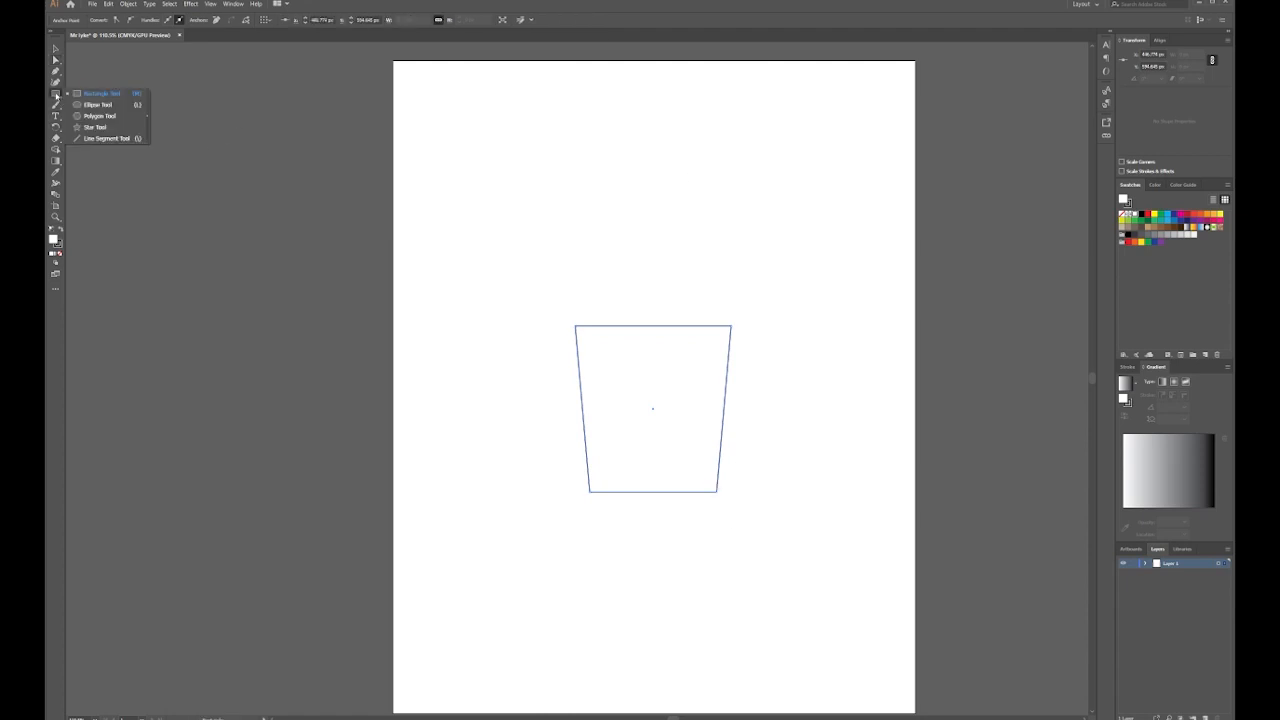
Draw a three-point star as an upright triangle roof above the body
click(101, 128)
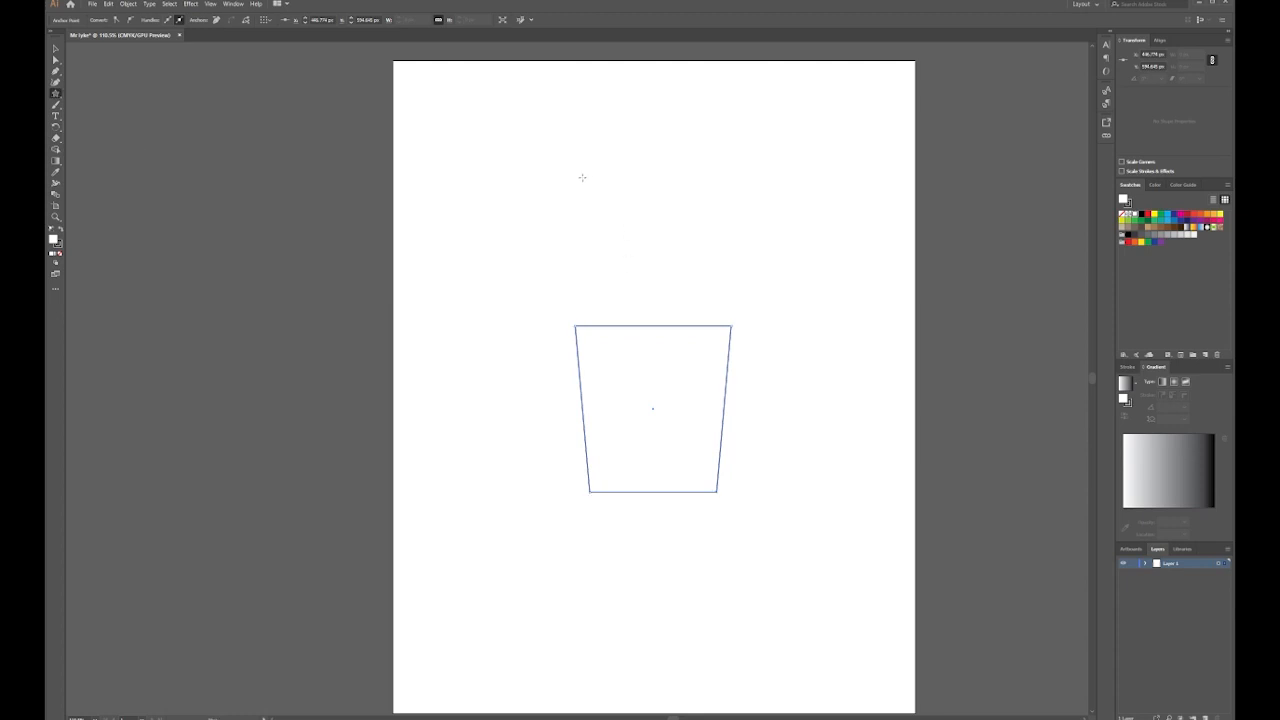
drag(582, 177, 632, 241)
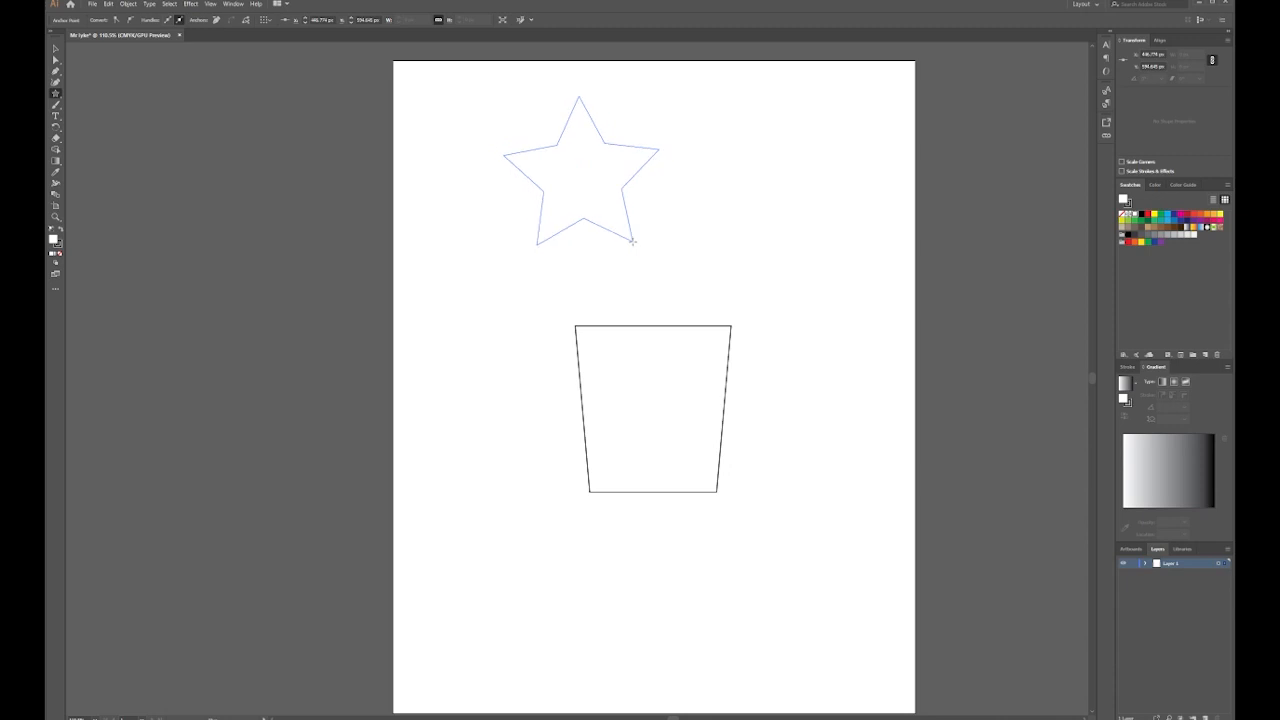
key(Up)
drag(632, 241, 727, 366)
key(Down)
key(Down)
key(Down)
key(shift)
key(space)
Flatten and widen the roof, then centre it over the trapezoid body
click(55, 48)
drag(653, 186, 653, 245)
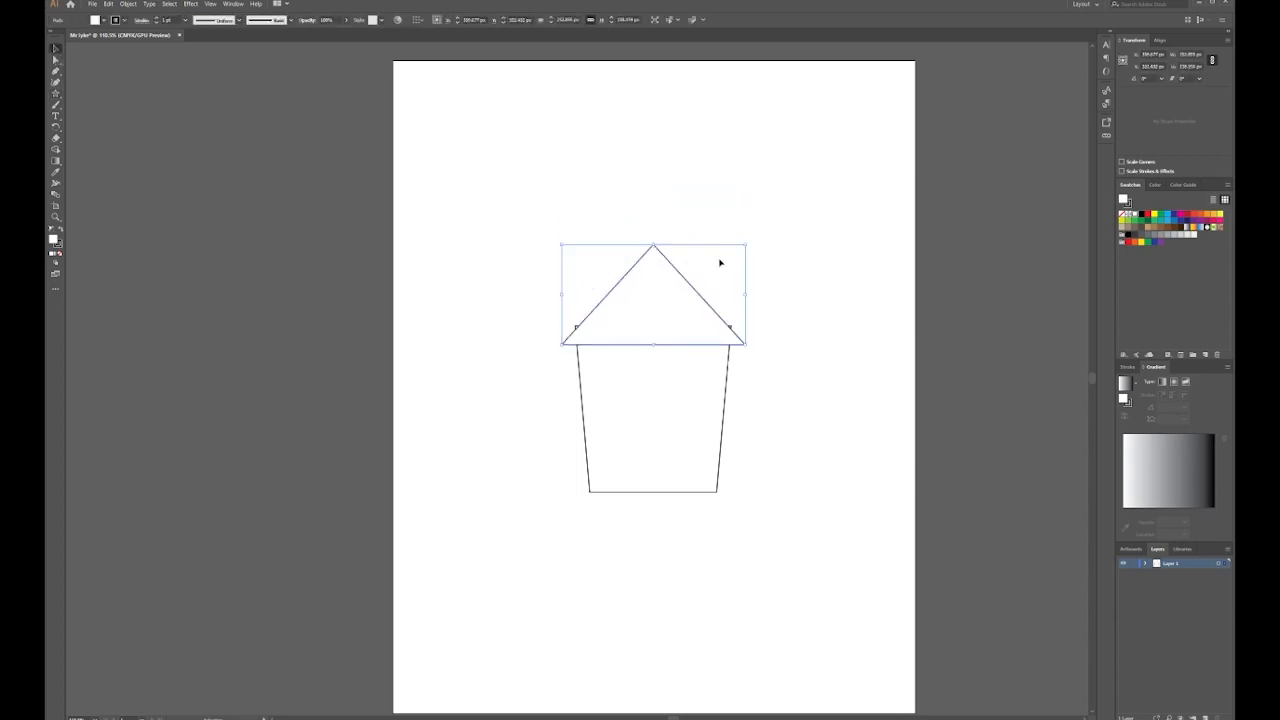
mouse_move(745, 294)
mouse_down()
mouse_move(774, 293)
mouse_move(763, 294)
mouse_up()
drag(690, 318, 670, 318)
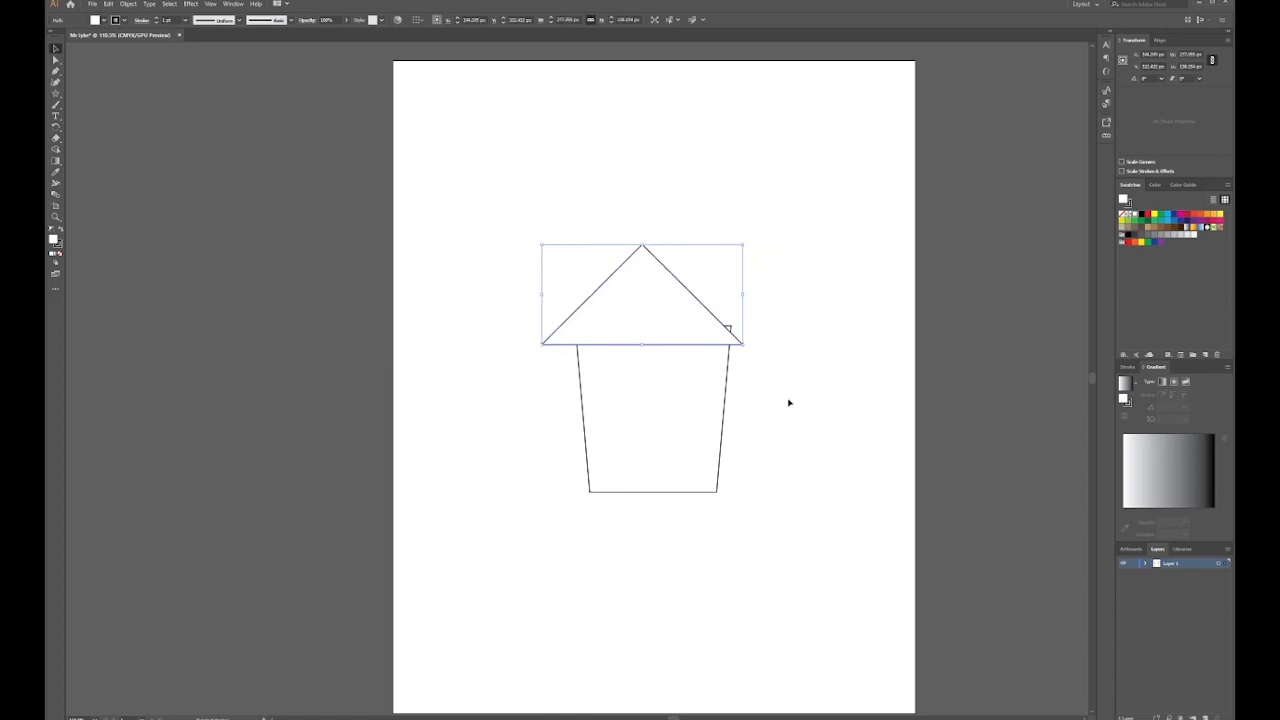
shift+click(675, 381)
click(729, 379)
click(446, 20)
Widen the roof further and re-centre it horizontally over the body
click(576, 205)
click(610, 300)
drag(755, 294, 777, 294)
shift+click(727, 366)
click(728, 365)
click(446, 20)
click(746, 208)
Draw a narrow chimney rectangle on the roof's right slope
key(ctrl+a)
click(397, 226)
drag(56, 96, 92, 98)
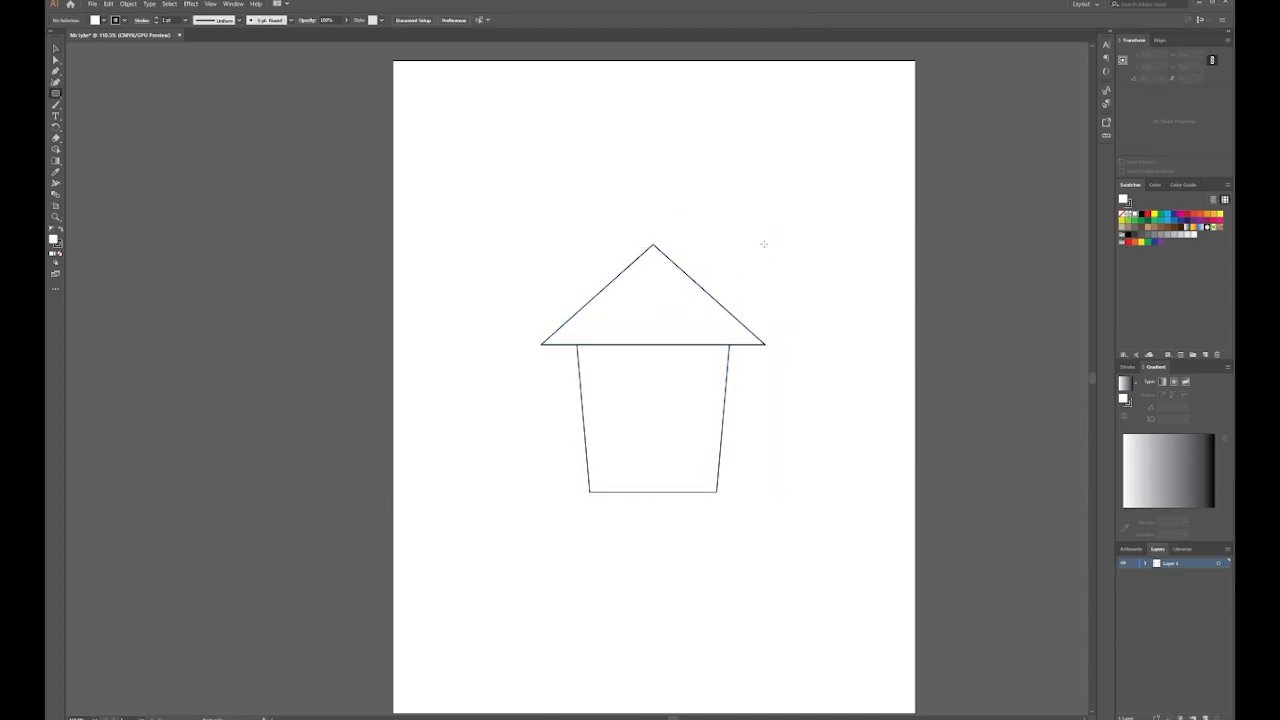
key(ctrl+z)
mouse_move(694, 248)
mouse_down()
mouse_move(737, 300)
mouse_move(729, 312)
mouse_up()
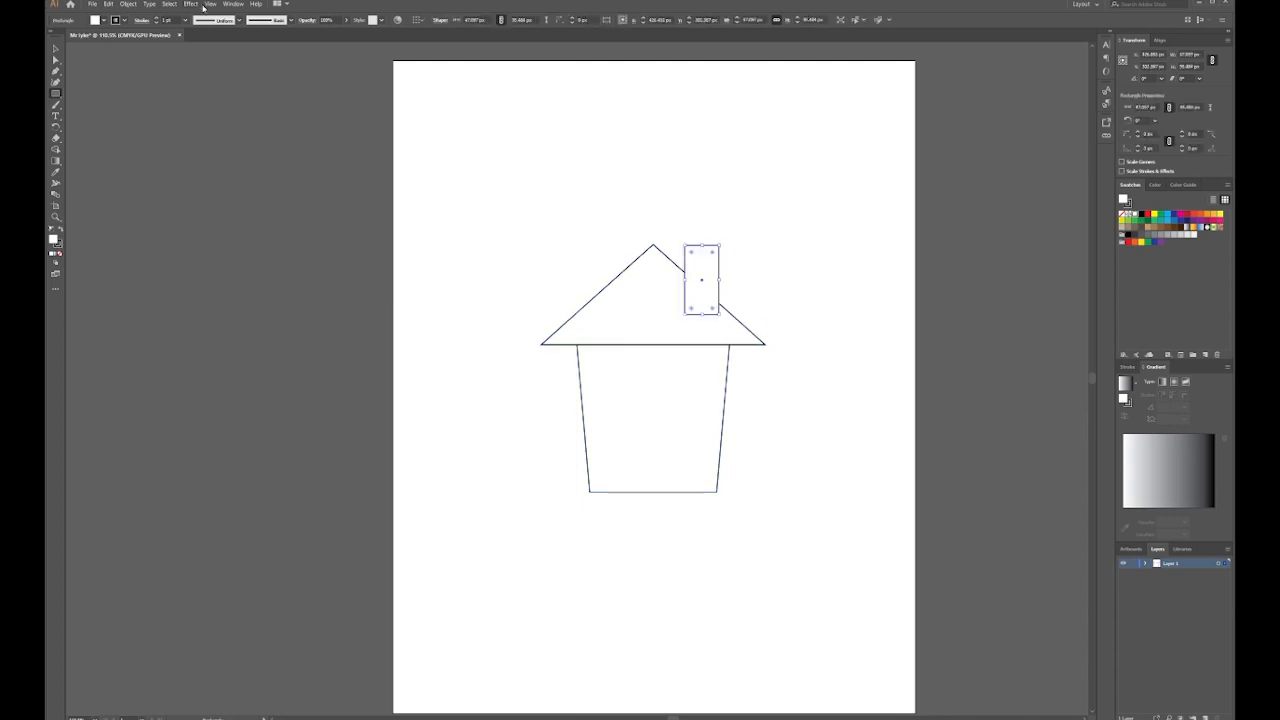
Show rulers, drop a horizontal guide at the roof peak, and raise the chimney onto it
click(208, 8)
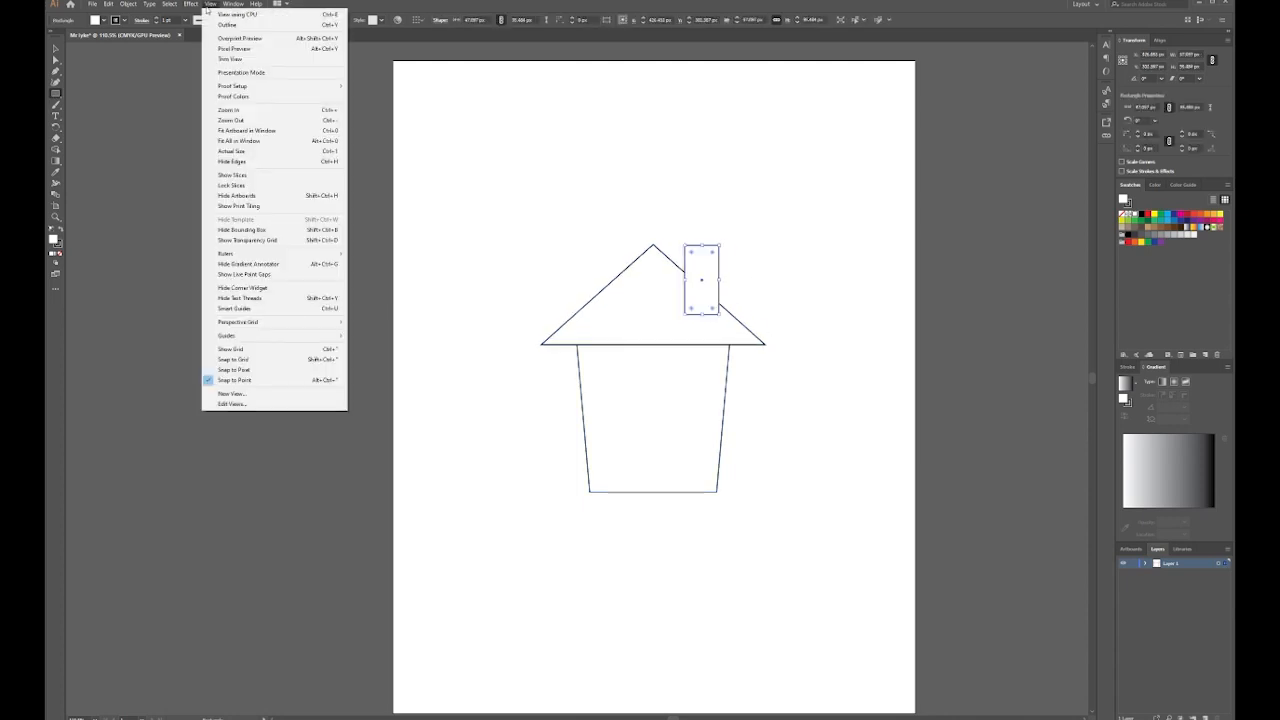
mouse_move(290, 253)
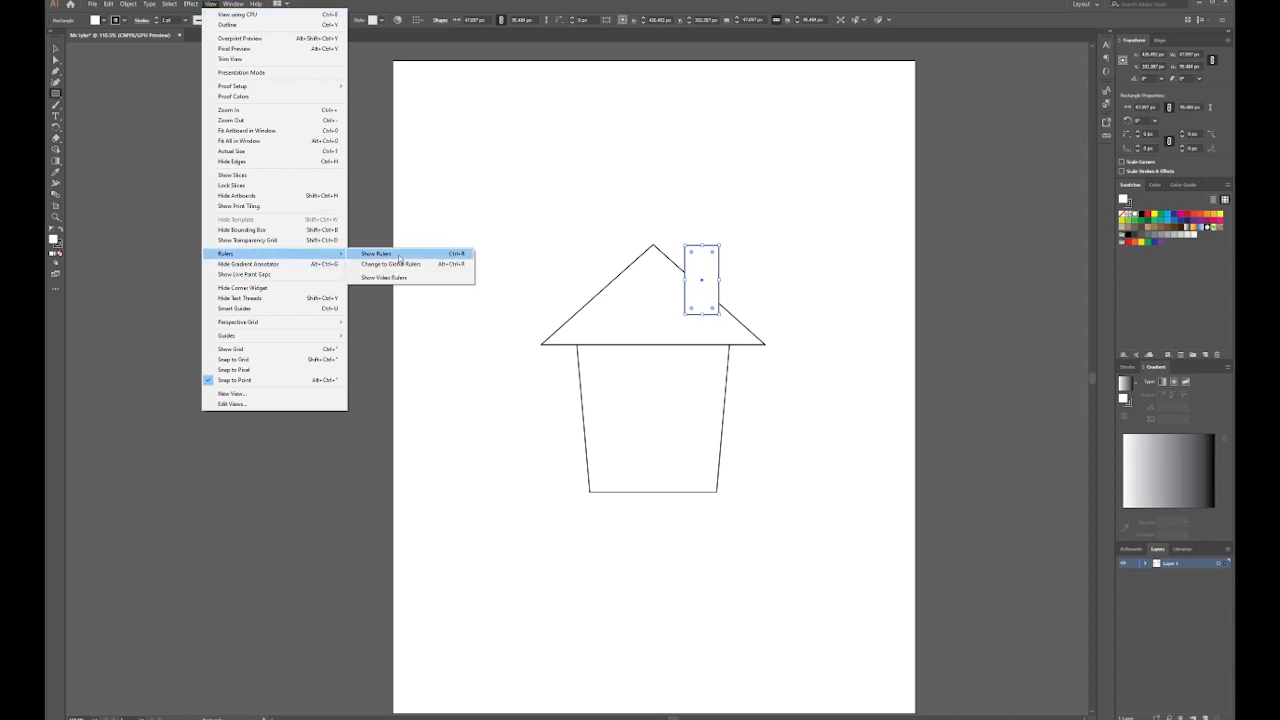
click(396, 257)
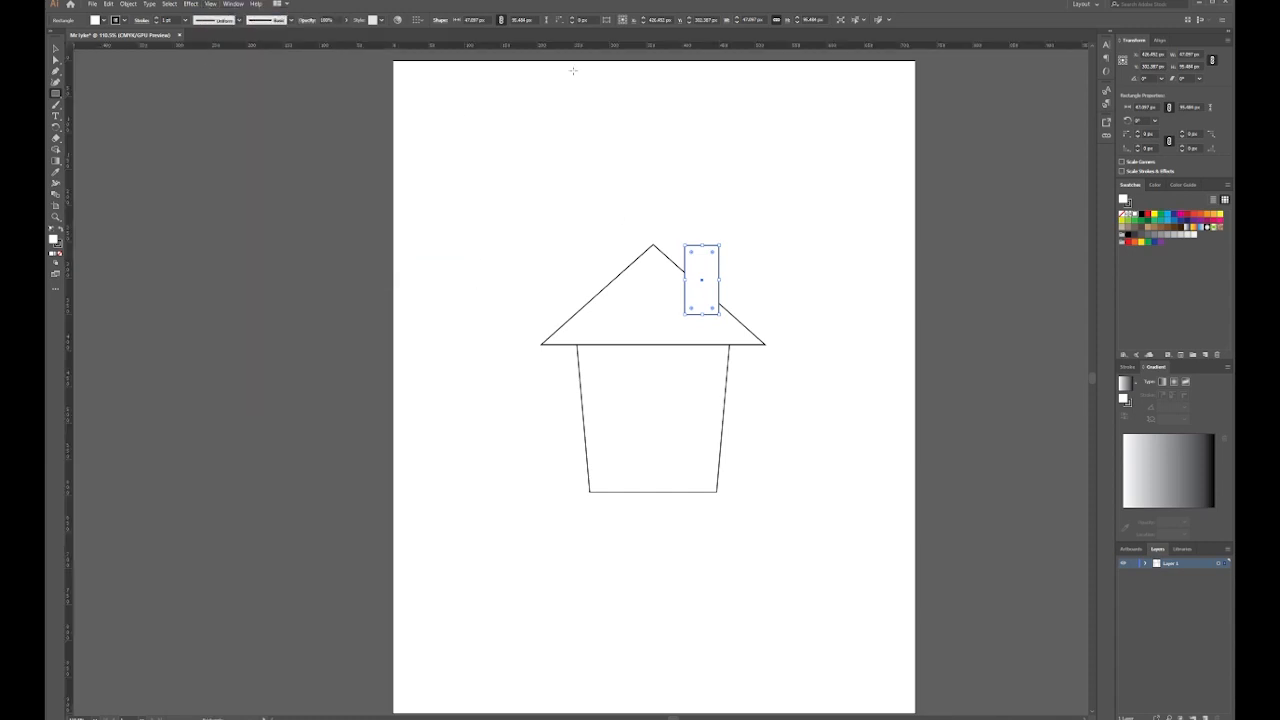
drag(692, 51, 667, 247)
scroll(769, 260, up, 3)
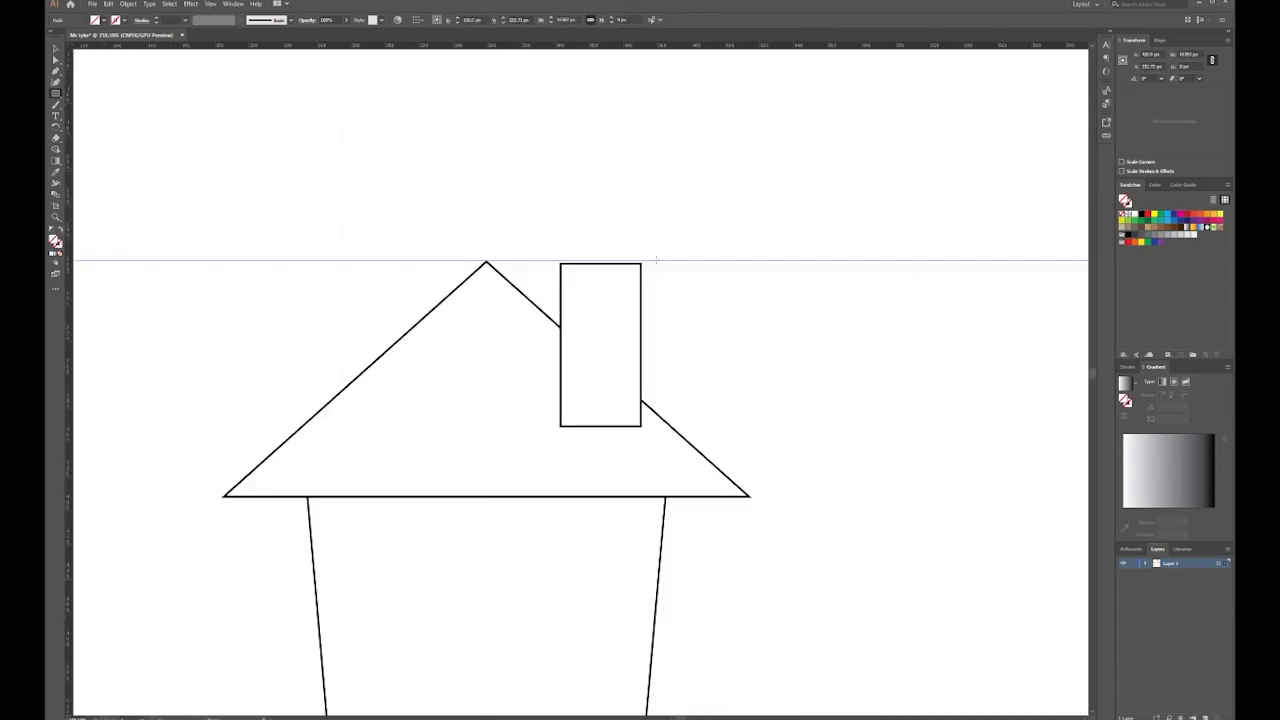
key(v)
drag(642, 297, 641, 290)
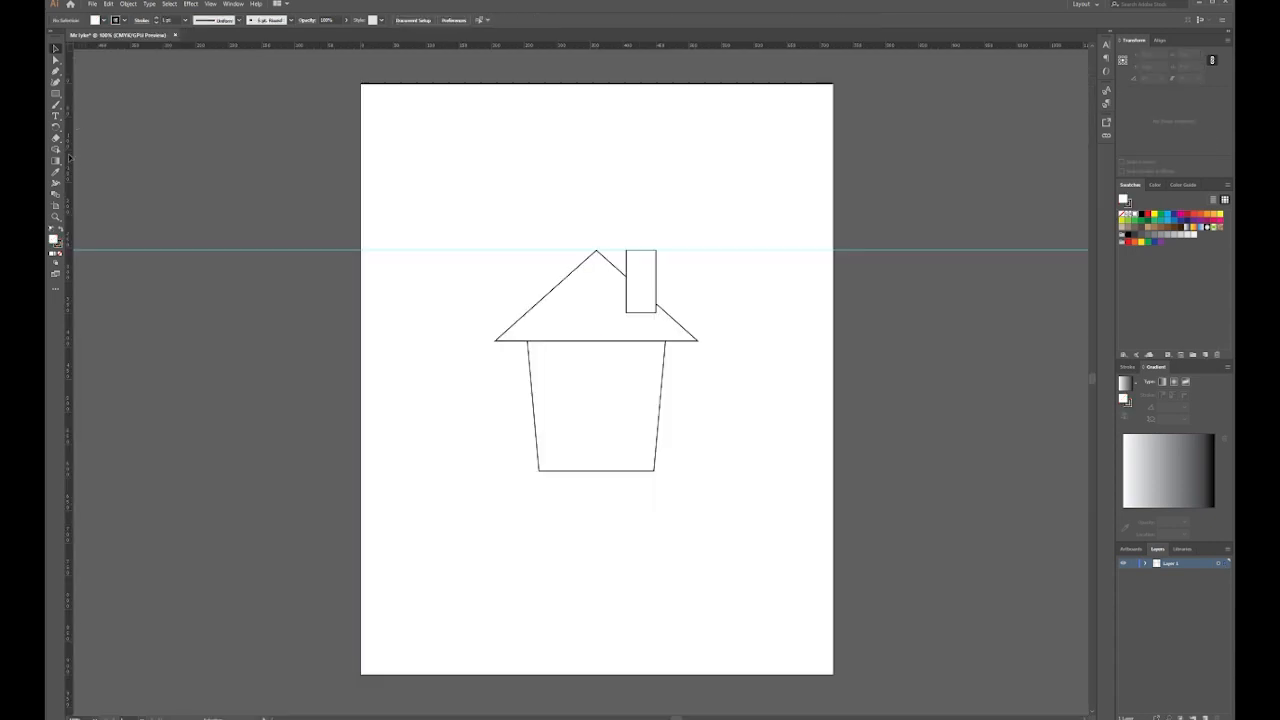
Paste the title text above the house and set its font to Brady Bunch
click(56, 116)
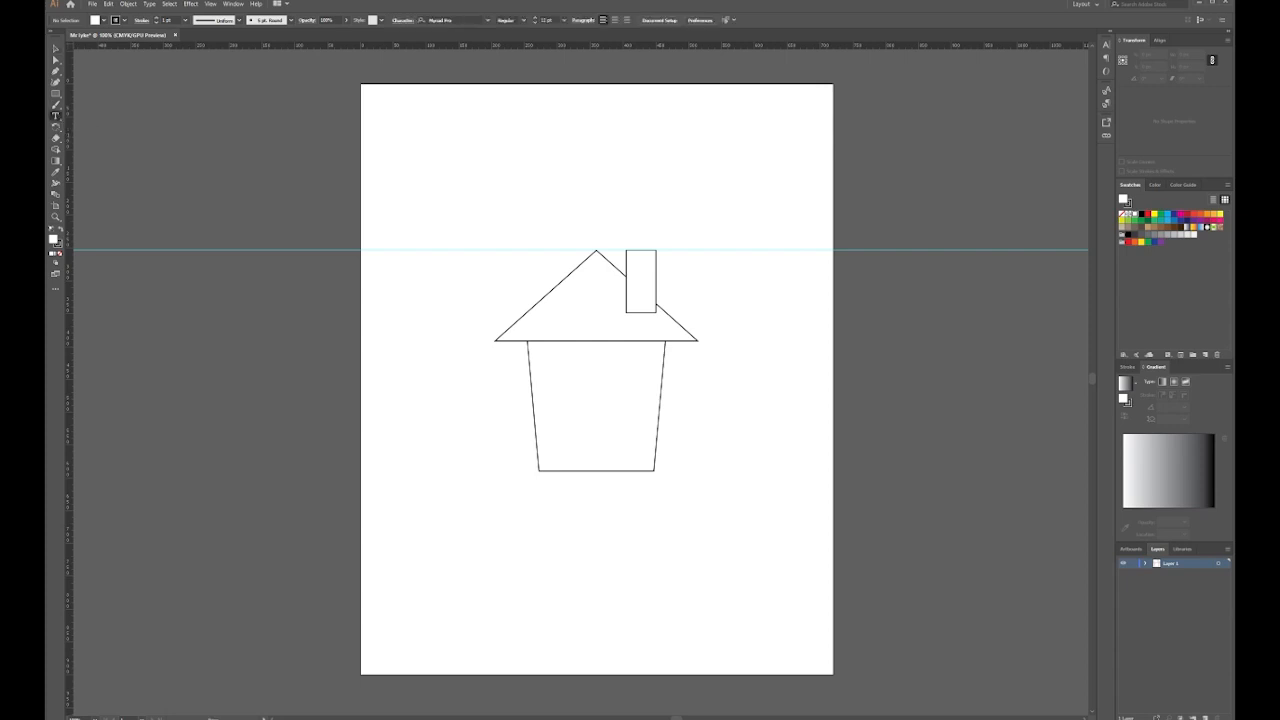
click(506, 189)
text(Home Lesson Made Easy)
drag(540, 194, 474, 177)
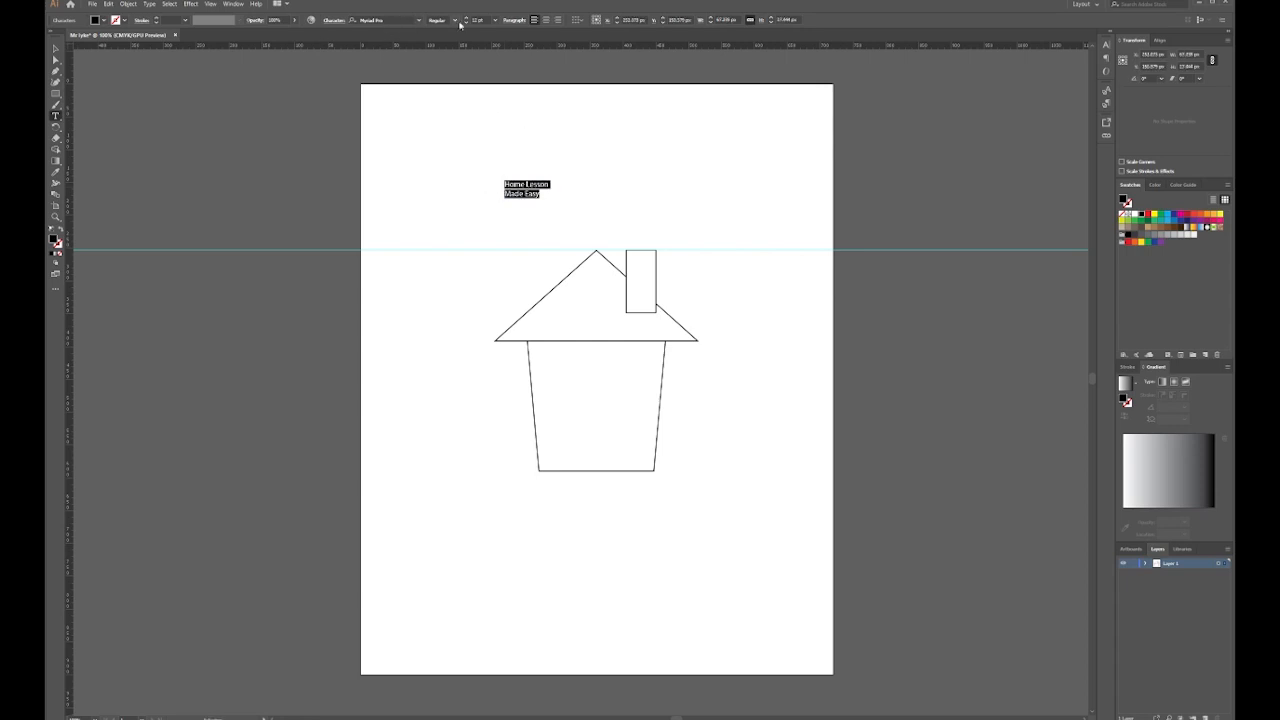
click(385, 20)
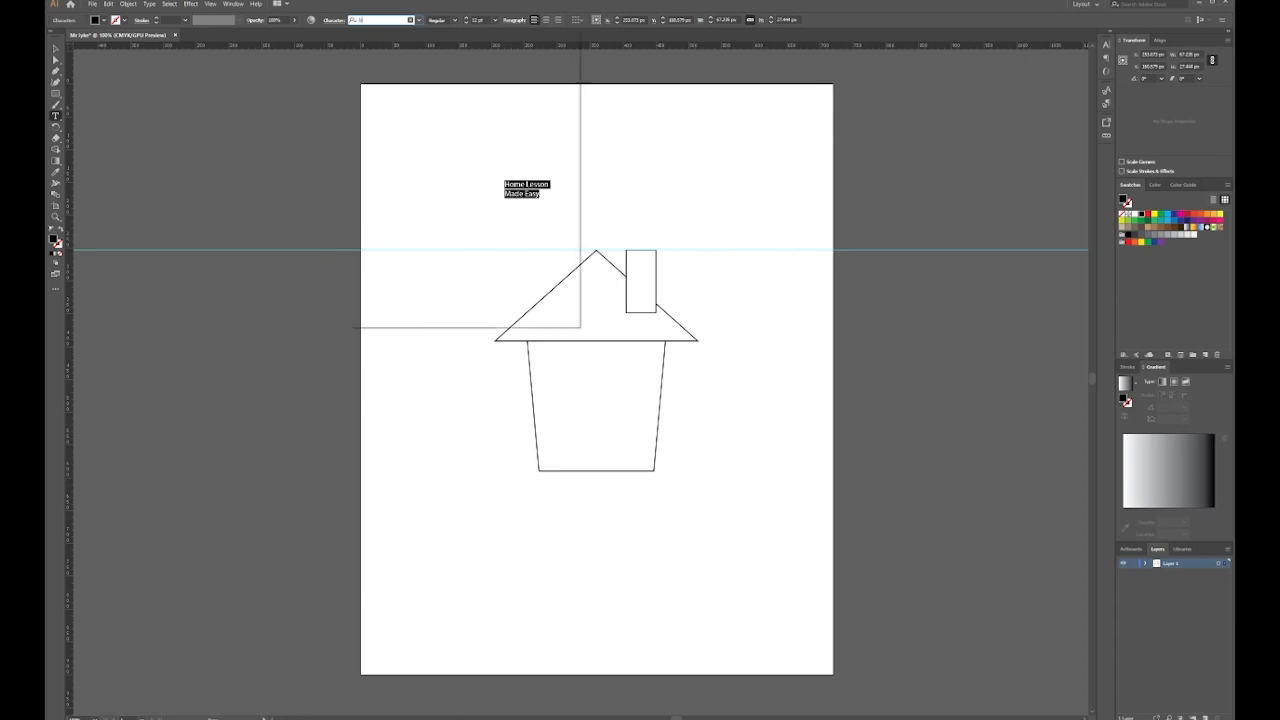
text(brady)
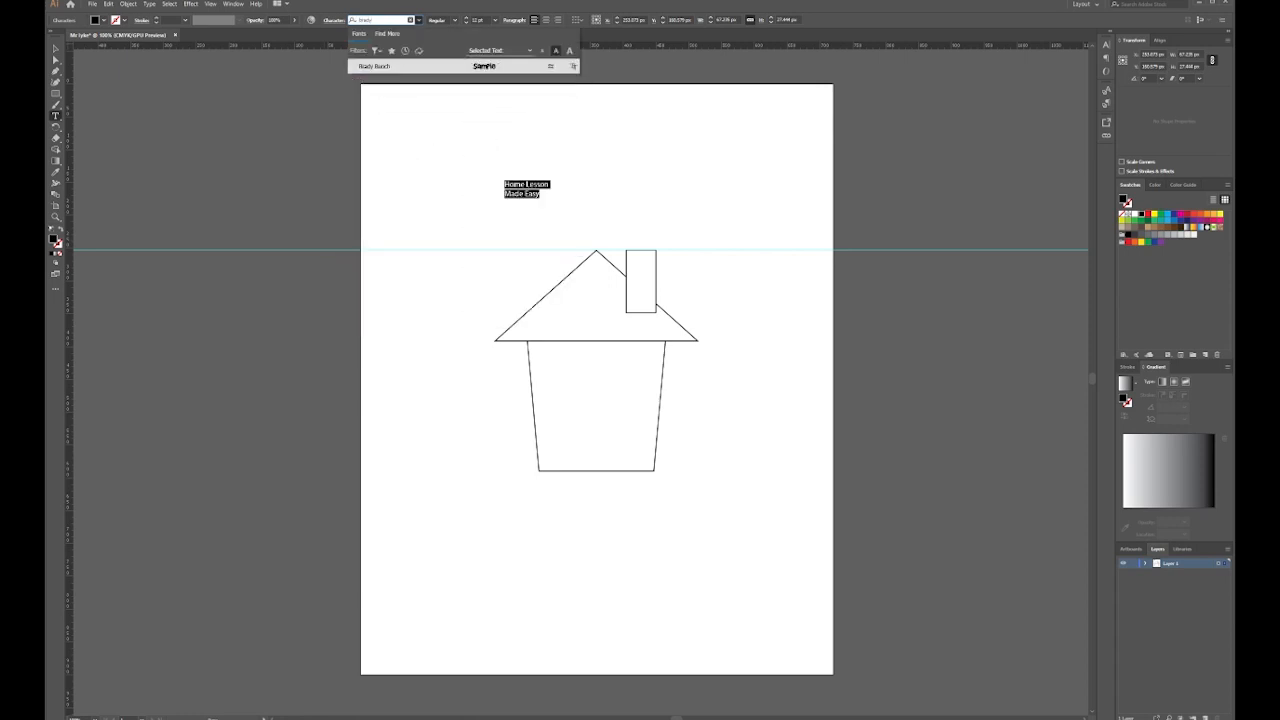
click(460, 66)
Enlarge the title and put Home and Lesson on separate lines
click(56, 48)
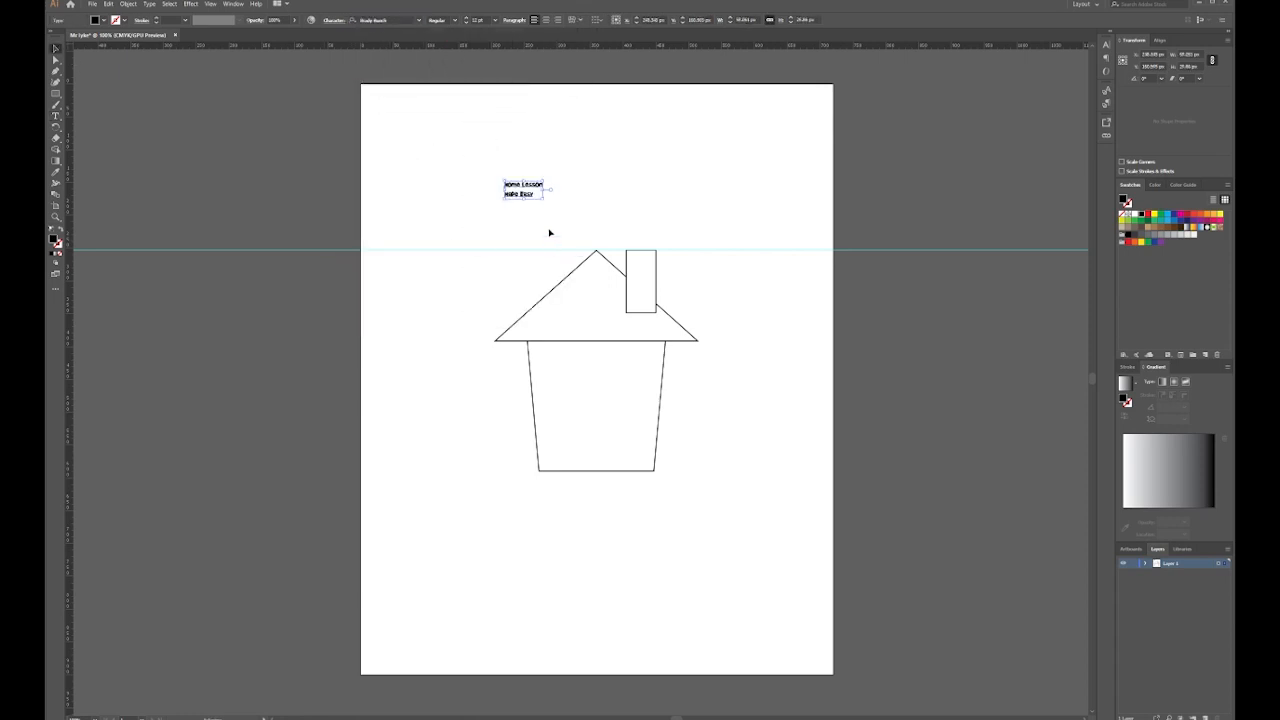
drag(543, 198, 762, 300)
double_click(636, 213)
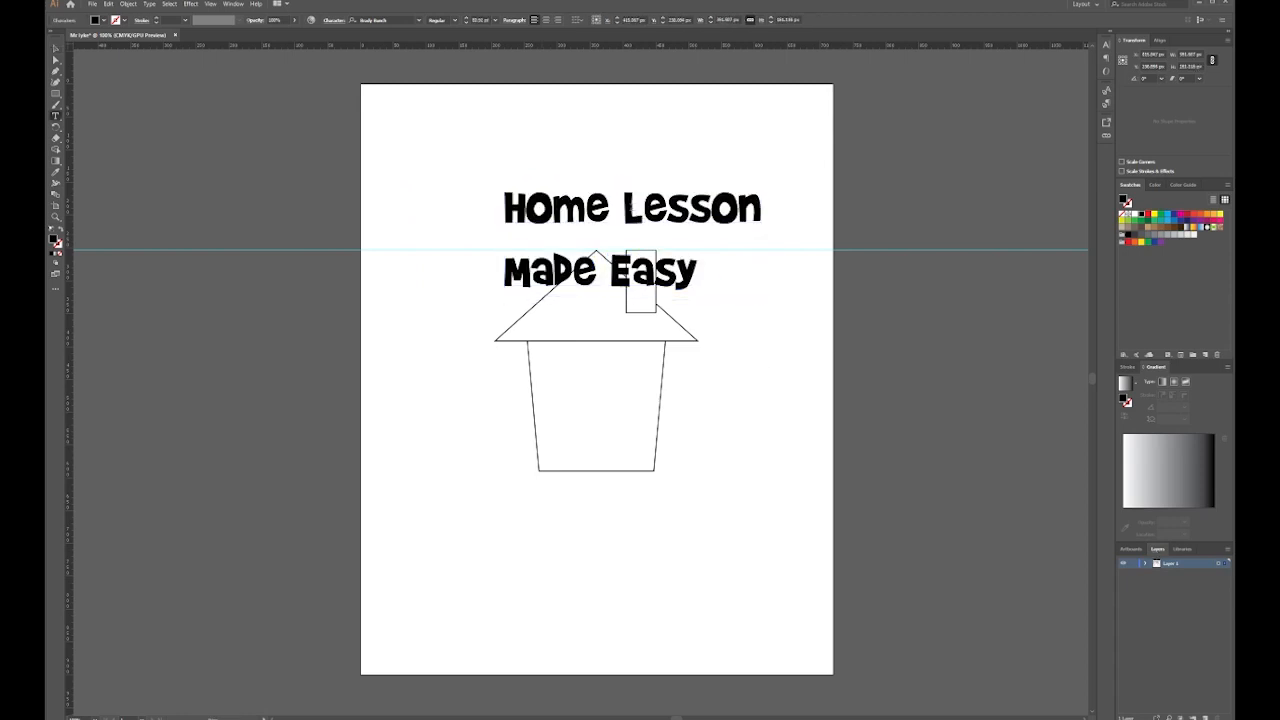
key(Return)
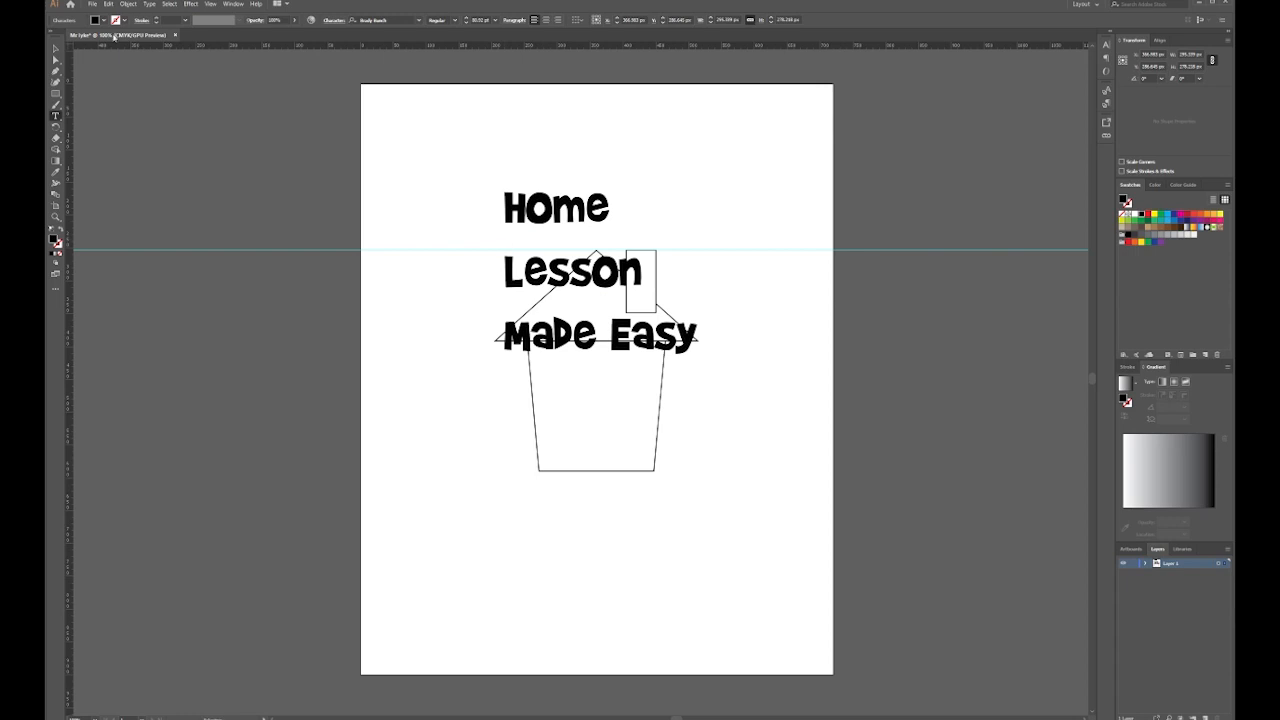
click(56, 48)
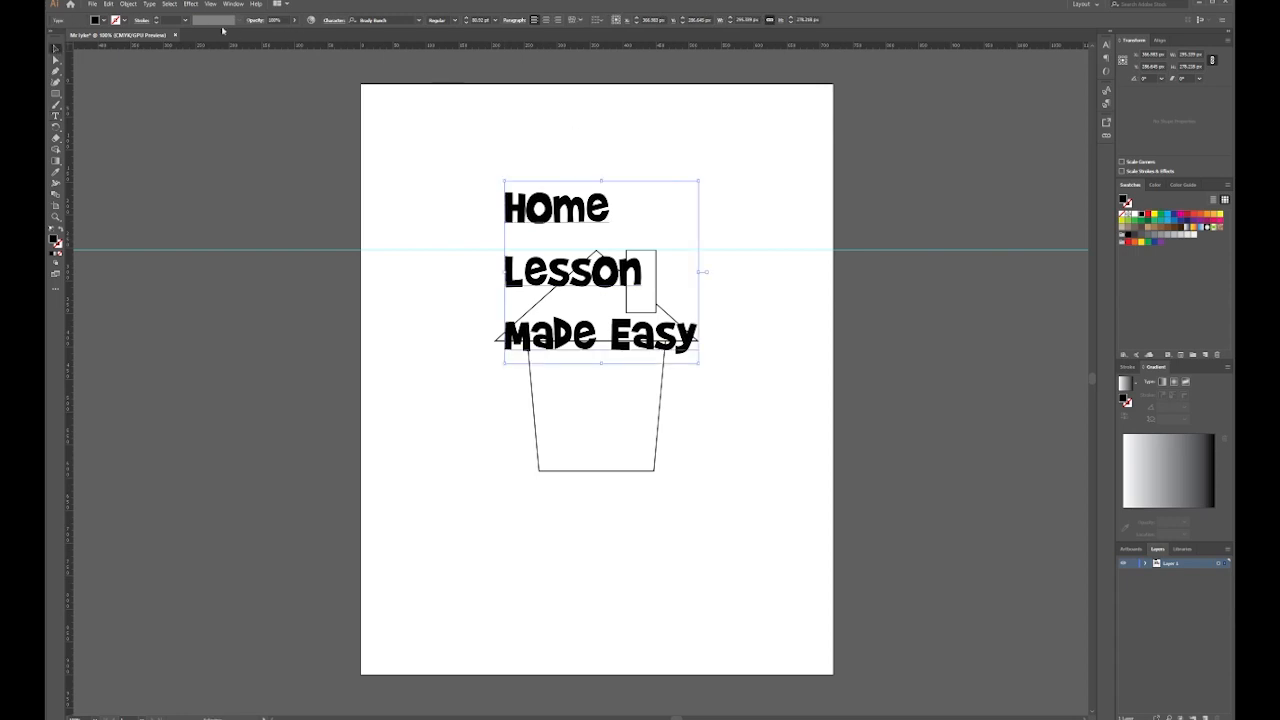
Make the title UPPERCASE, move EASY to its own line, and shrink it
click(149, 4)
click(305, 150)
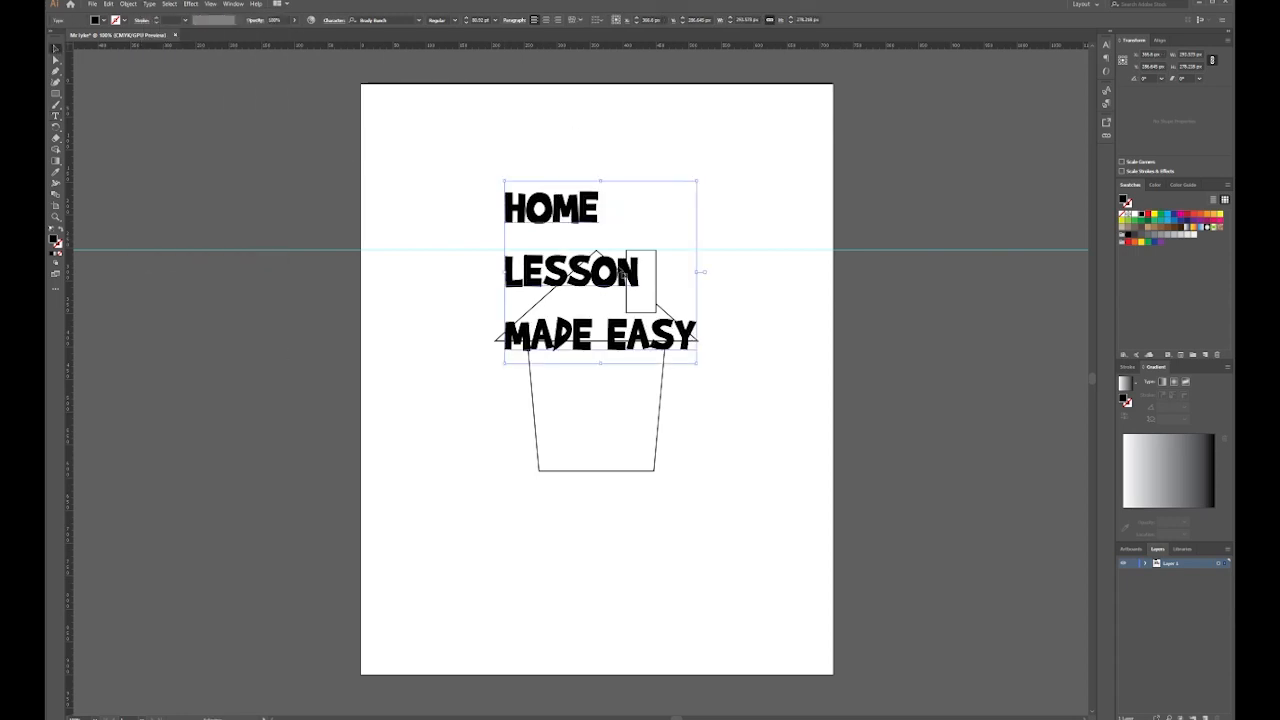
key(t)
key(Return)
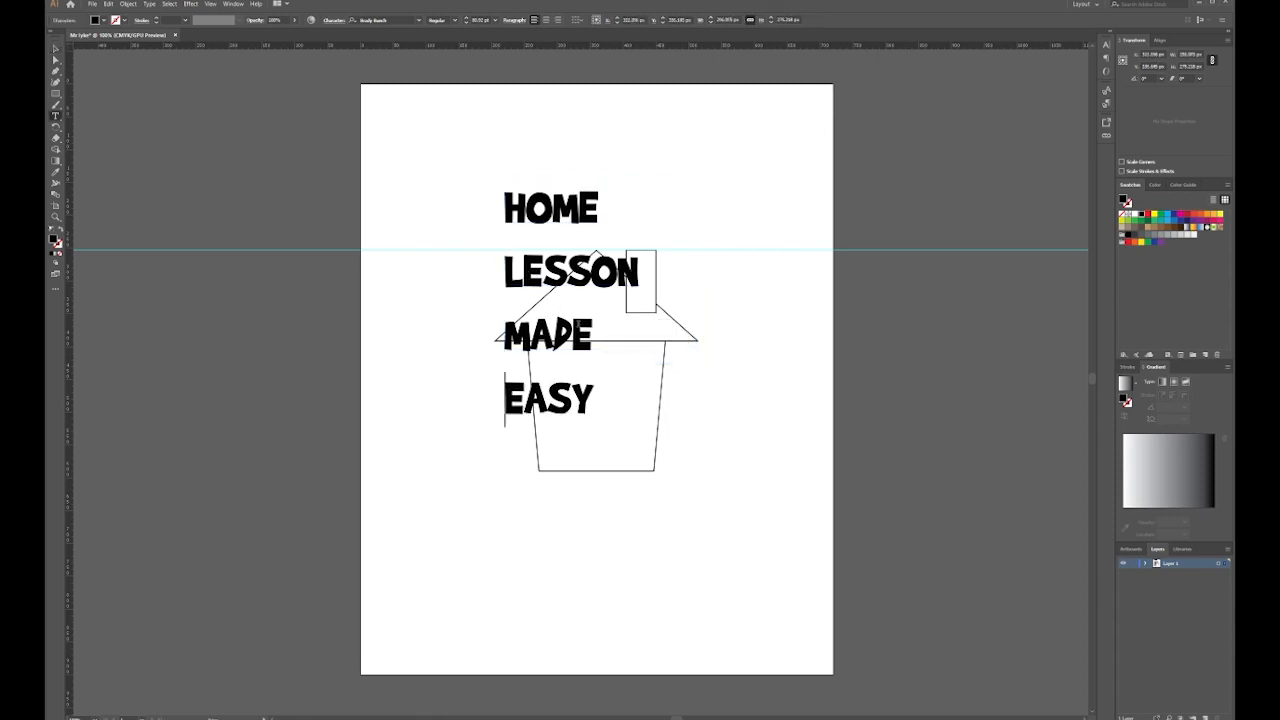
click(58, 49)
drag(641, 181, 599, 256)
Place the title beside the house and move the house off the page left
drag(505, 300, 708, 352)
drag(695, 279, 626, 380)
drag(599, 289, 233, 289)
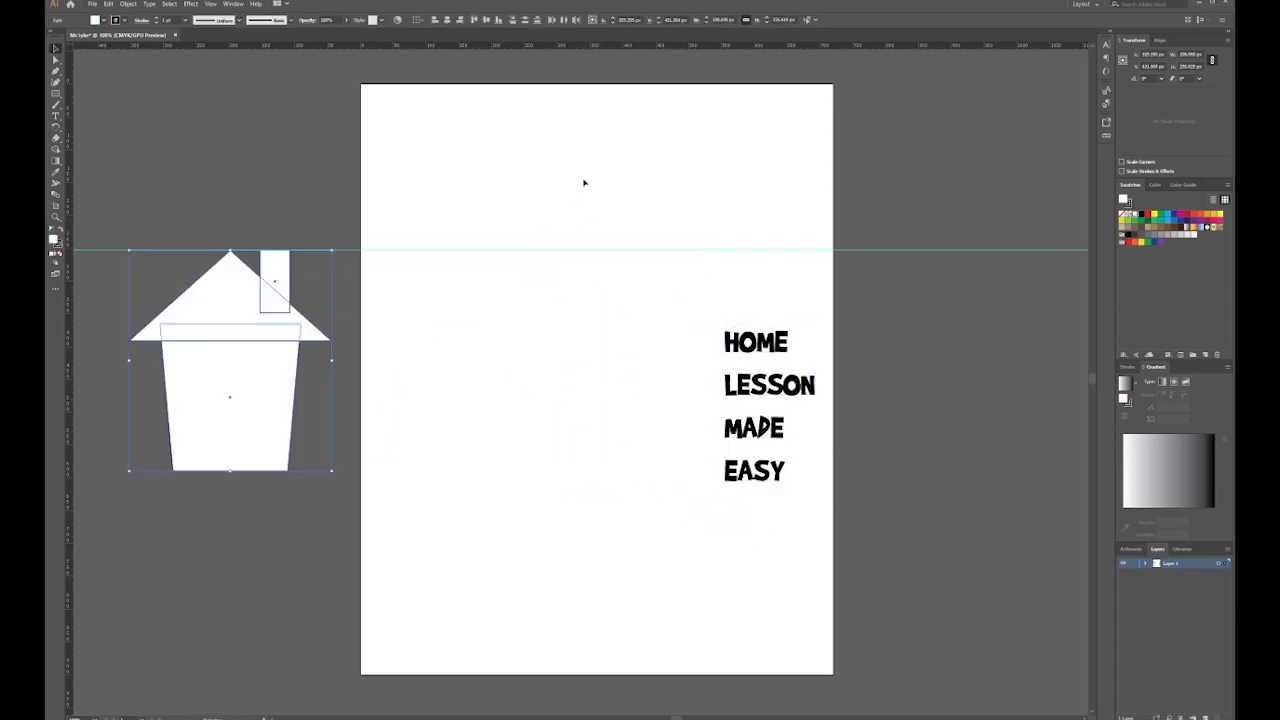
Delete the horizontal guide and move the title to the page centre
drag(586, 180, 615, 328)
key(Delete)
click(775, 385)
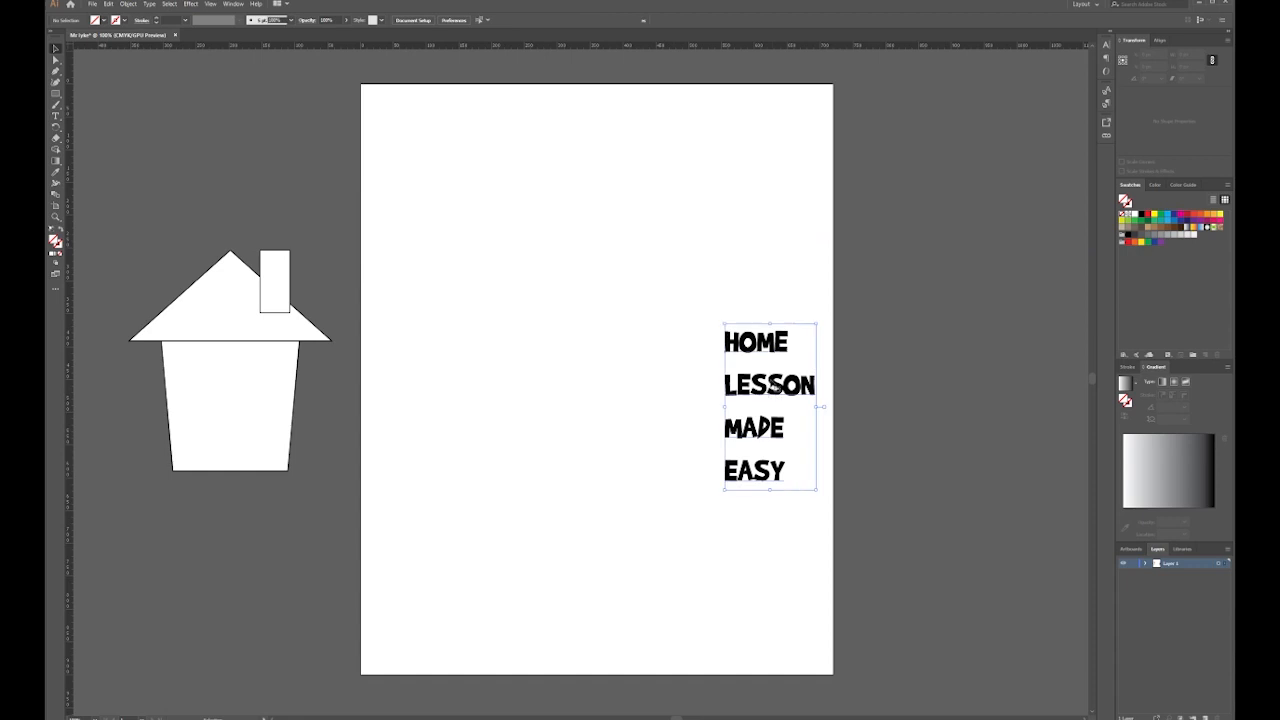
drag(775, 385, 637, 322)
Centre-align all four title lines and tighten their spacing in the character settings
double_click(637, 322)
double_click(632, 297)
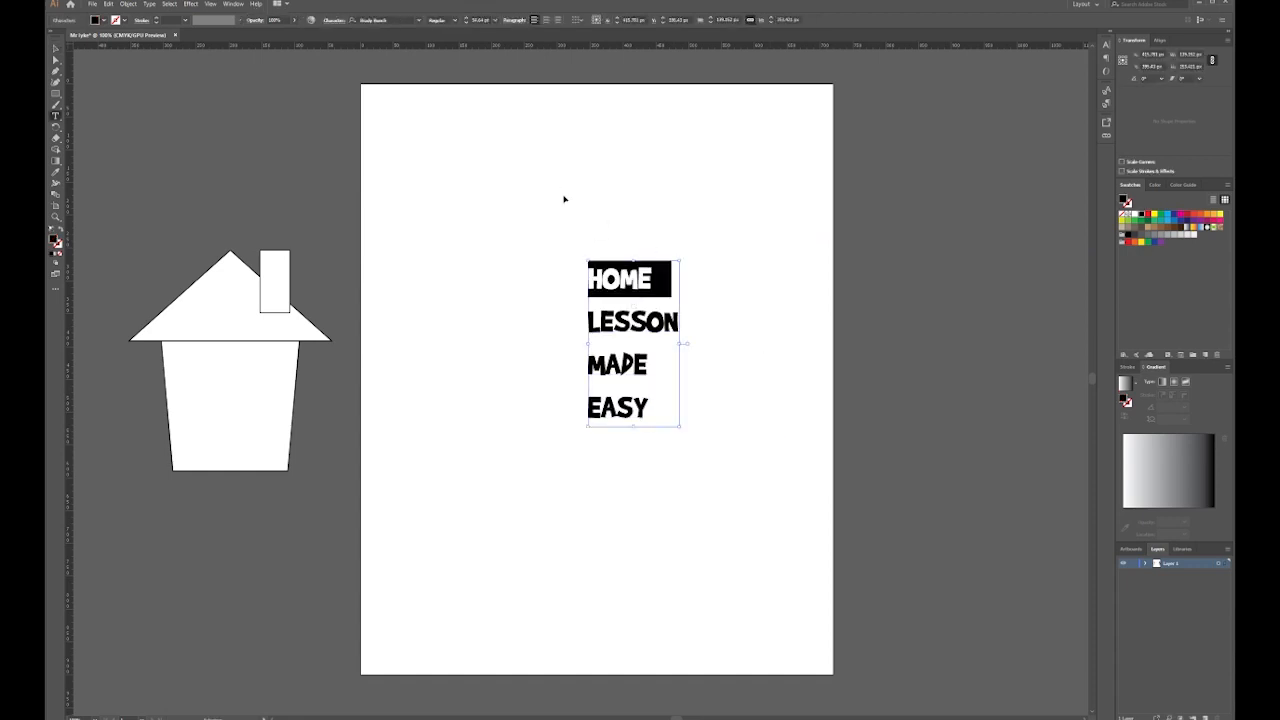
key(ctrl+a)
click(546, 20)
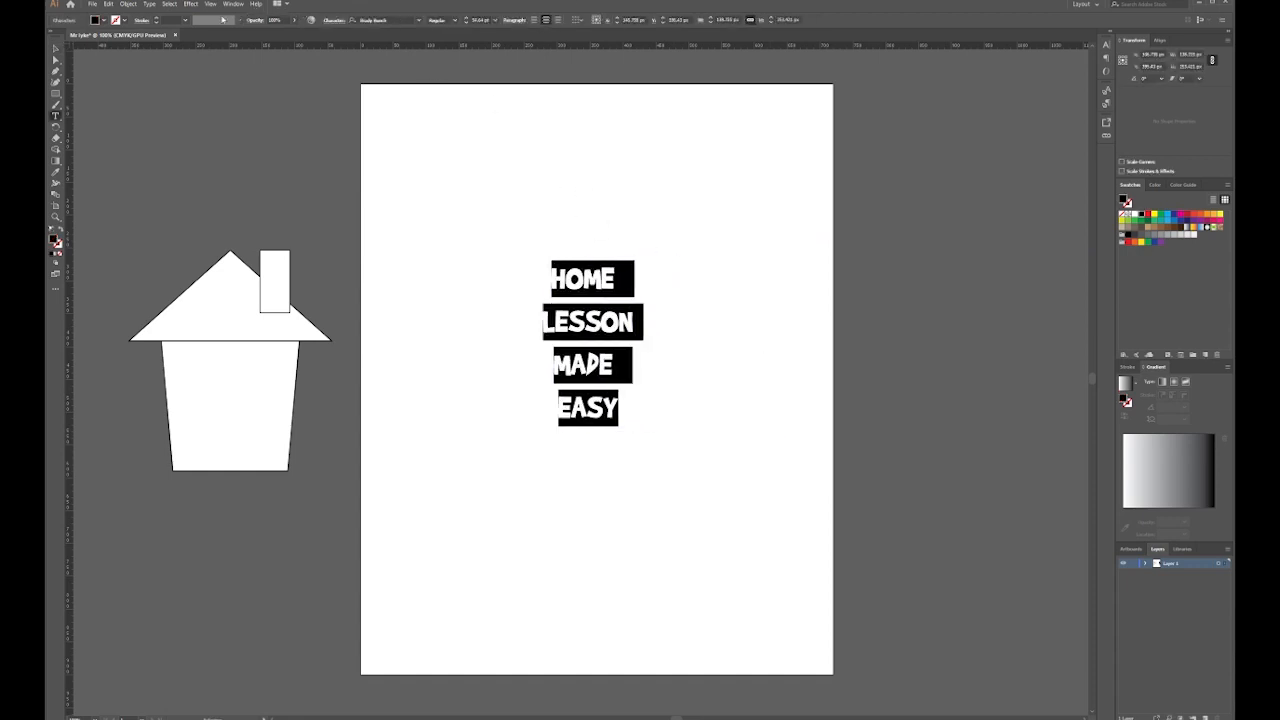
click(337, 21)
scroll(309, 62, down, 20)
scroll(309, 61, down, 2)
scroll(309, 61, up, 4)
scroll(309, 61, down, 3)
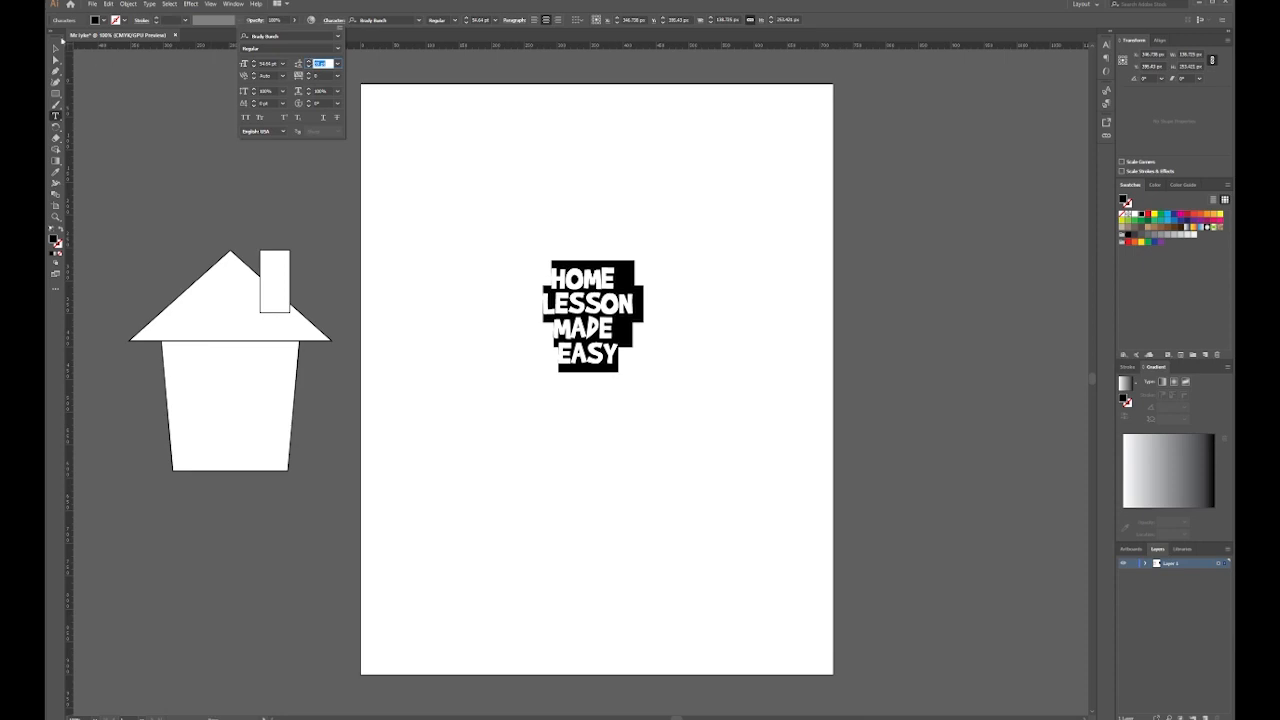
click(57, 49)
Enlarge the title and nudge it slightly down and left on the page
click(57, 49)
drag(636, 258, 774, 182)
drag(684, 290, 680, 322)
drag(748, 213, 792, 163)
drag(688, 285, 660, 323)
click(85, 109)
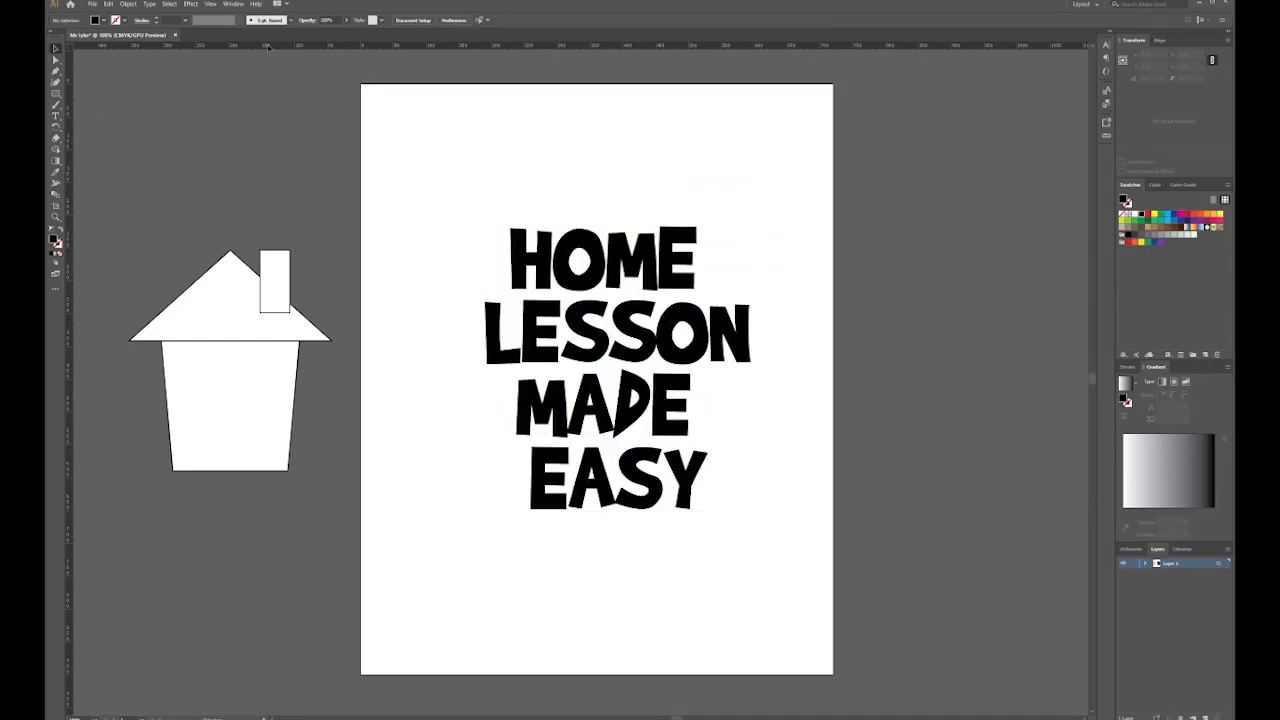
Switch to the Essentials Classic workspace
click(235, 5)
mouse_move(333, 50)
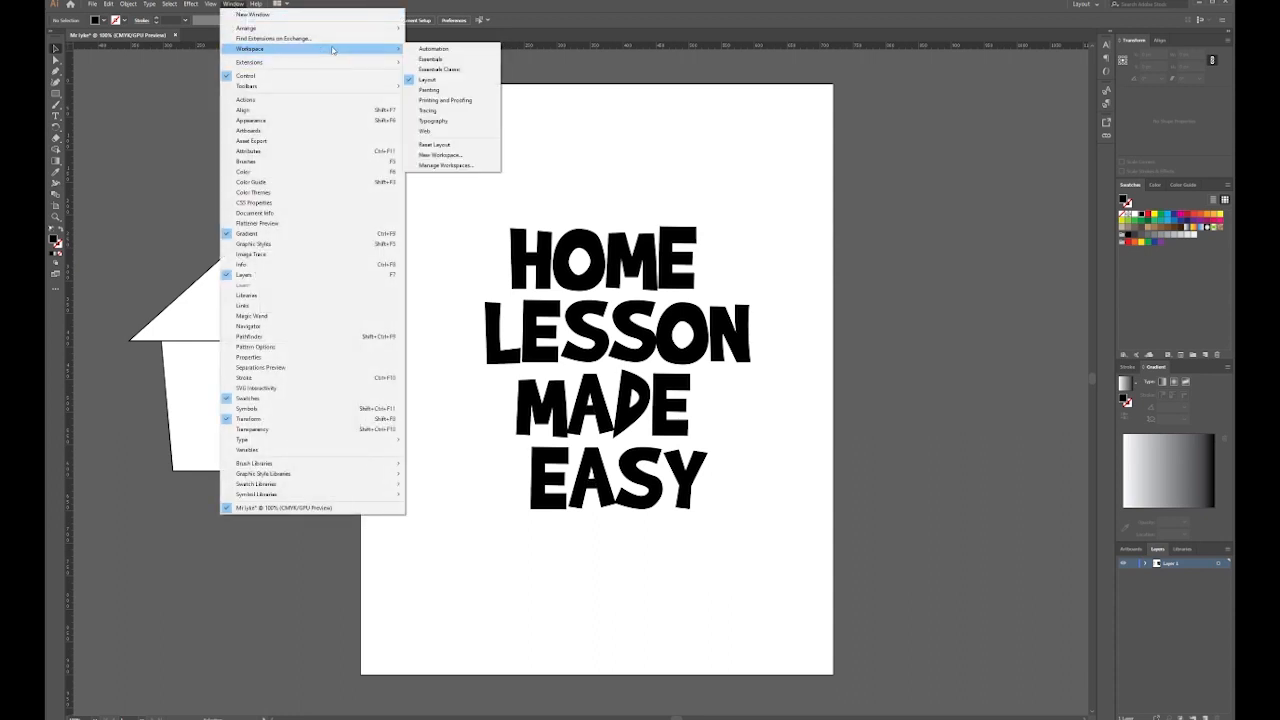
click(453, 69)
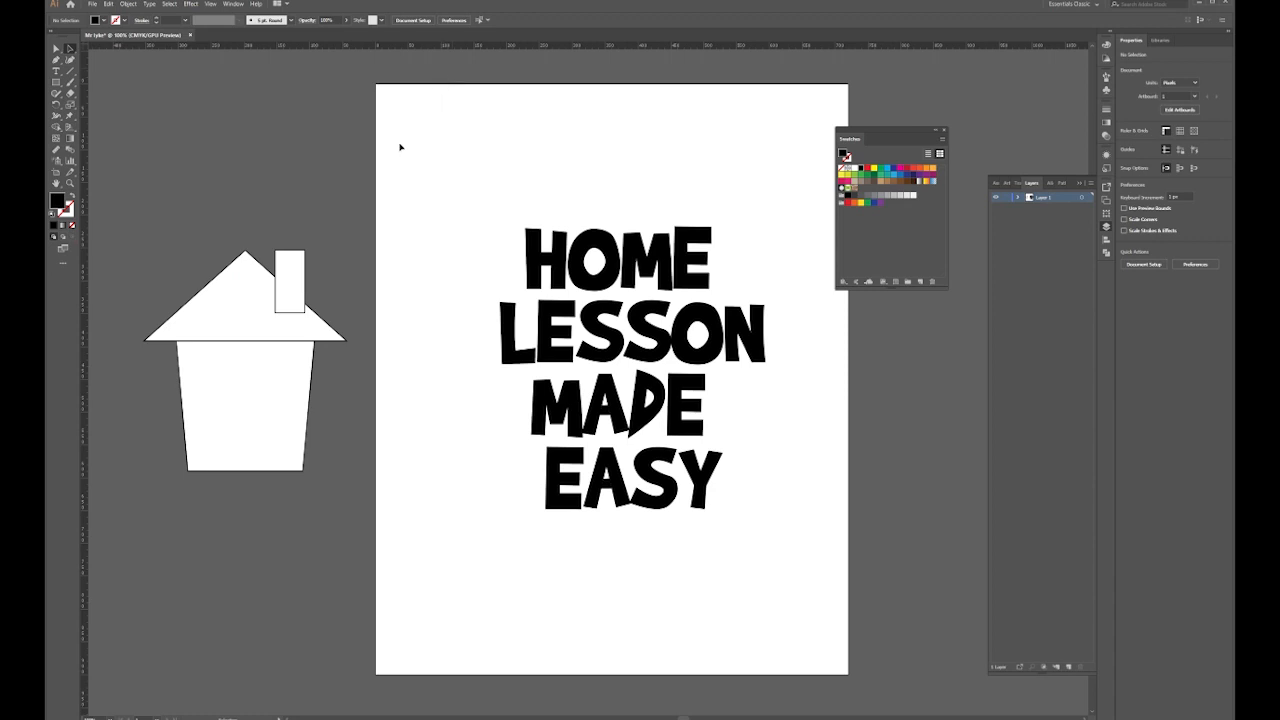
Choose the Touch Type Tool from the Type tool flyout
click(56, 71)
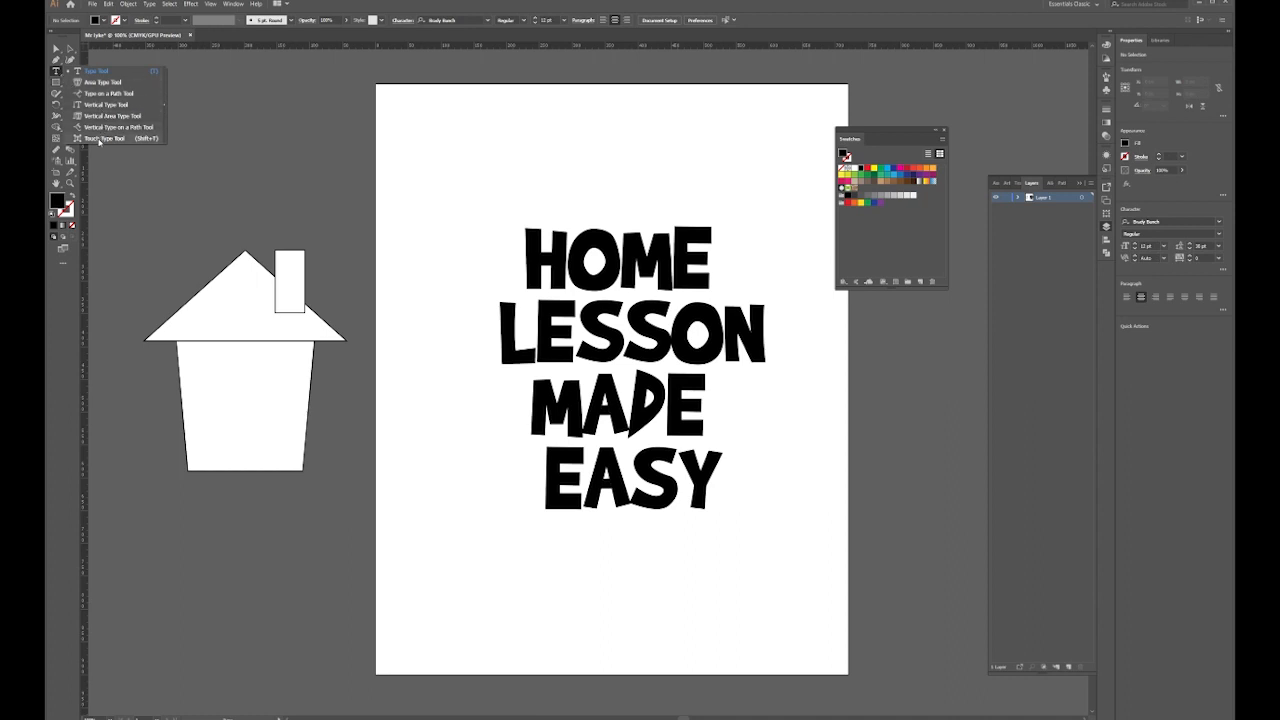
click(99, 139)
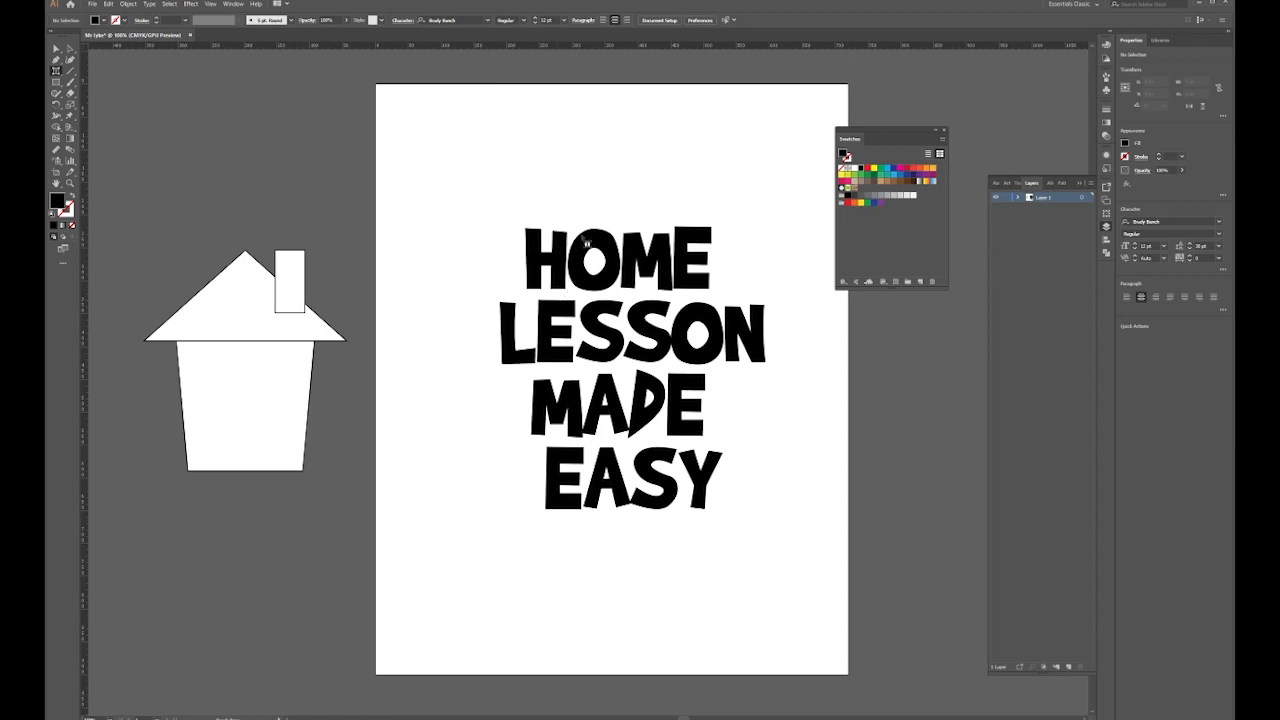
Shrink the H, enlarge the O and shrink the E of HOME, and shrink an S in LESSON
click(567, 249)
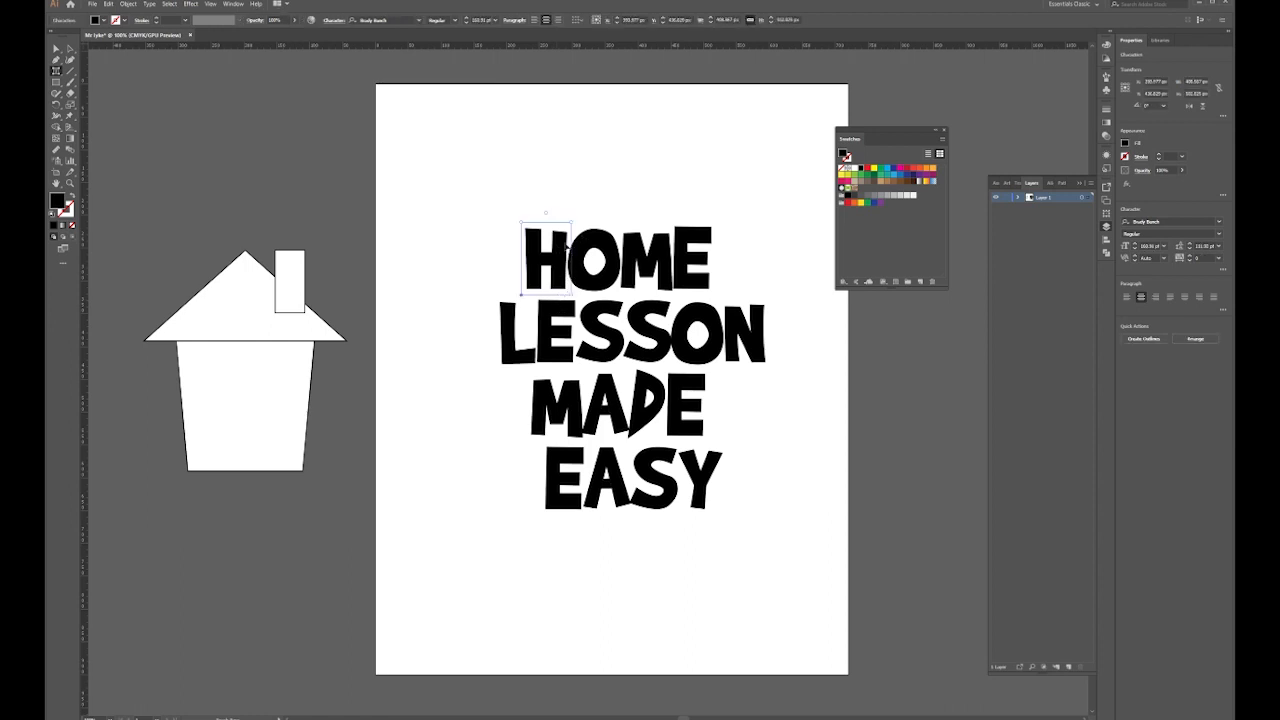
drag(572, 223, 562, 236)
click(595, 241)
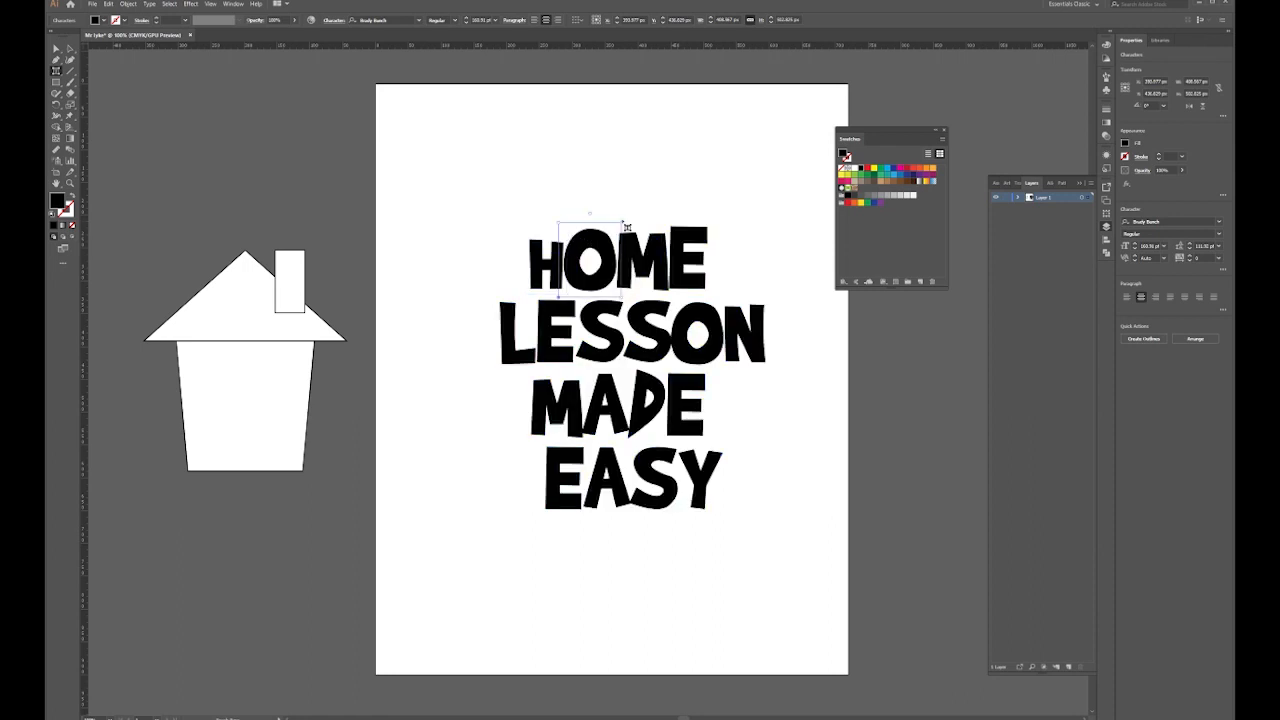
drag(623, 222, 702, 232)
click(607, 235)
click(666, 253)
click(697, 246)
drag(687, 256, 688, 254)
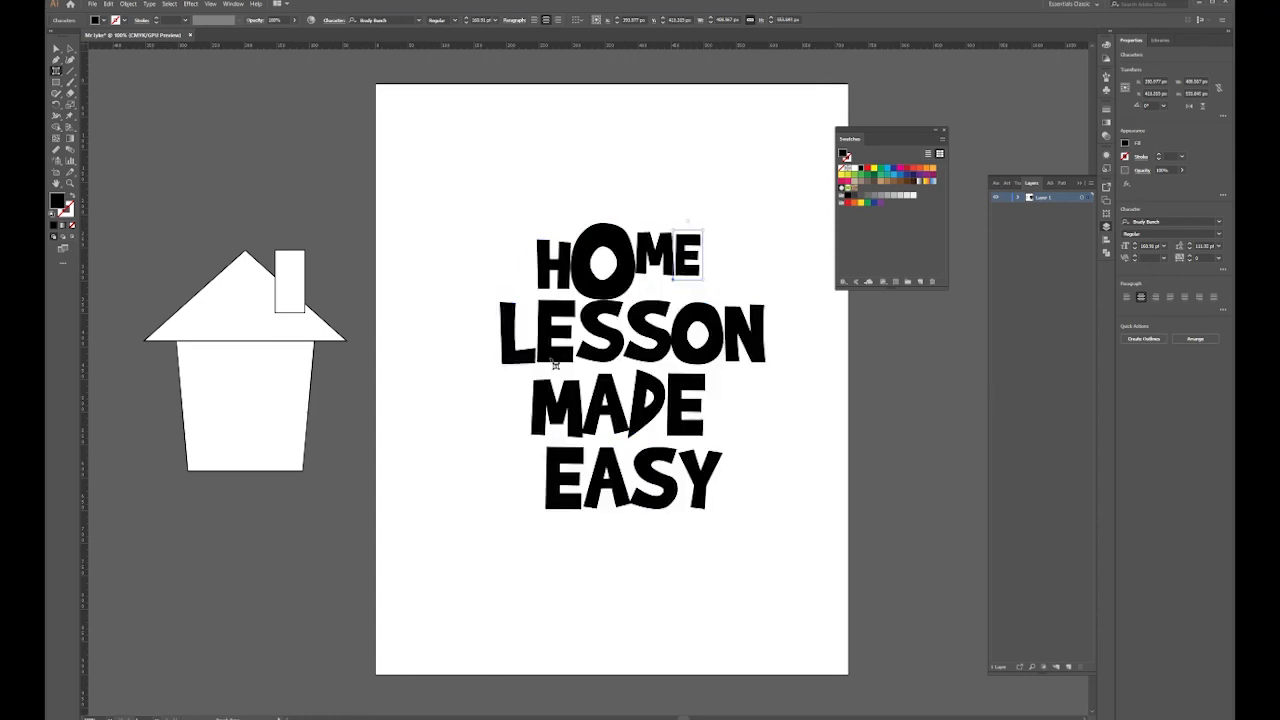
drag(554, 337, 561, 304)
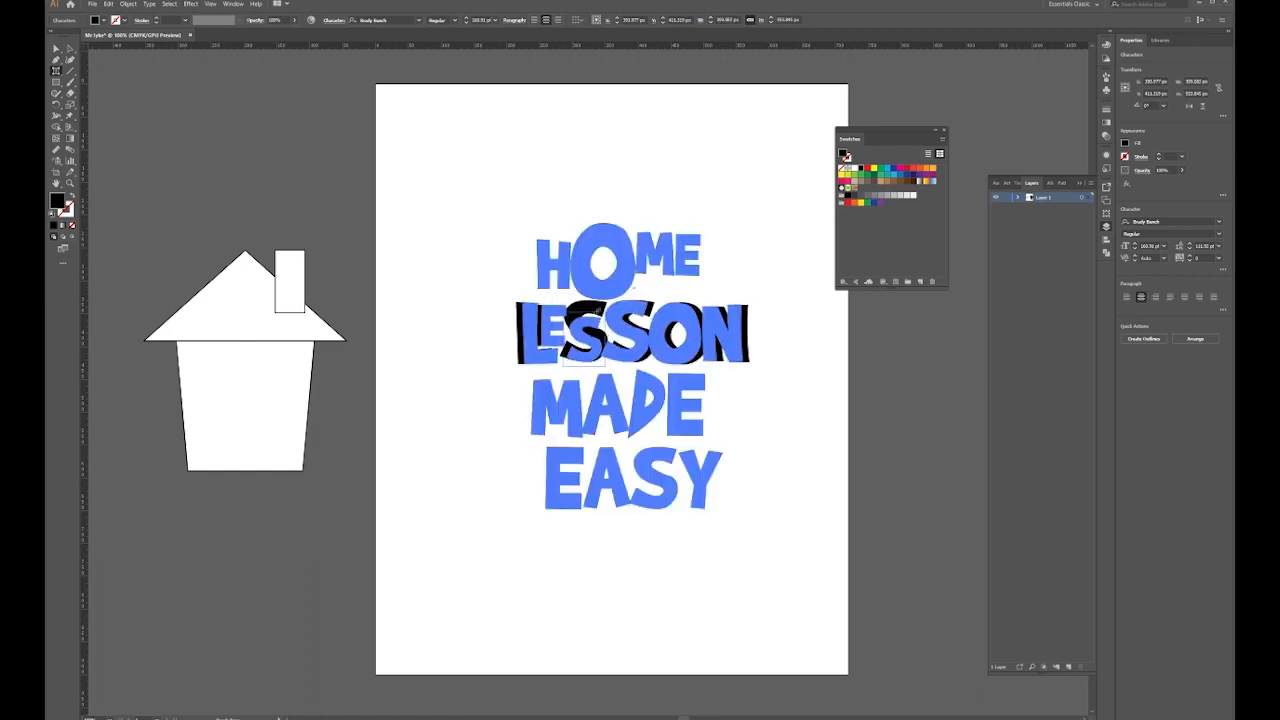
drag(654, 293, 642, 317)
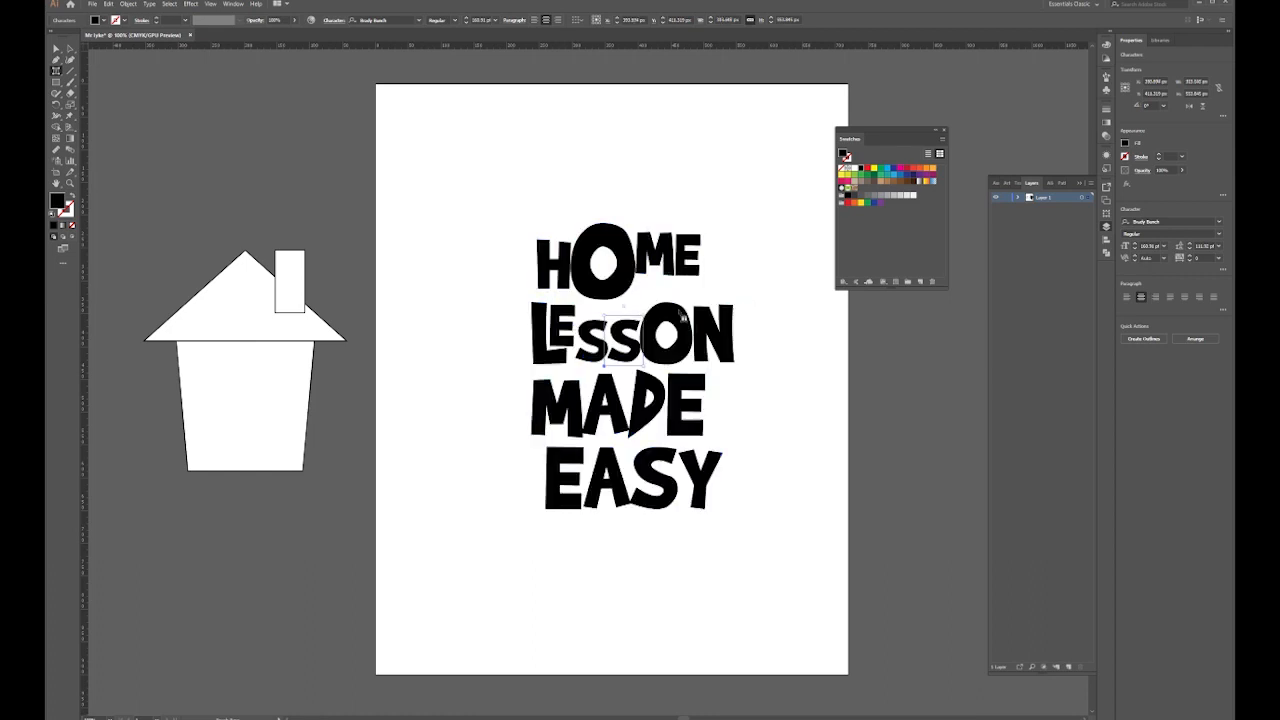
Rearrange HOME's letters around the big O and enlarge the O further
drag(648, 259, 649, 318)
drag(543, 286, 562, 286)
click(619, 258)
drag(619, 257, 546, 277)
click(546, 305)
drag(682, 277, 703, 279)
drag(547, 284, 540, 281)
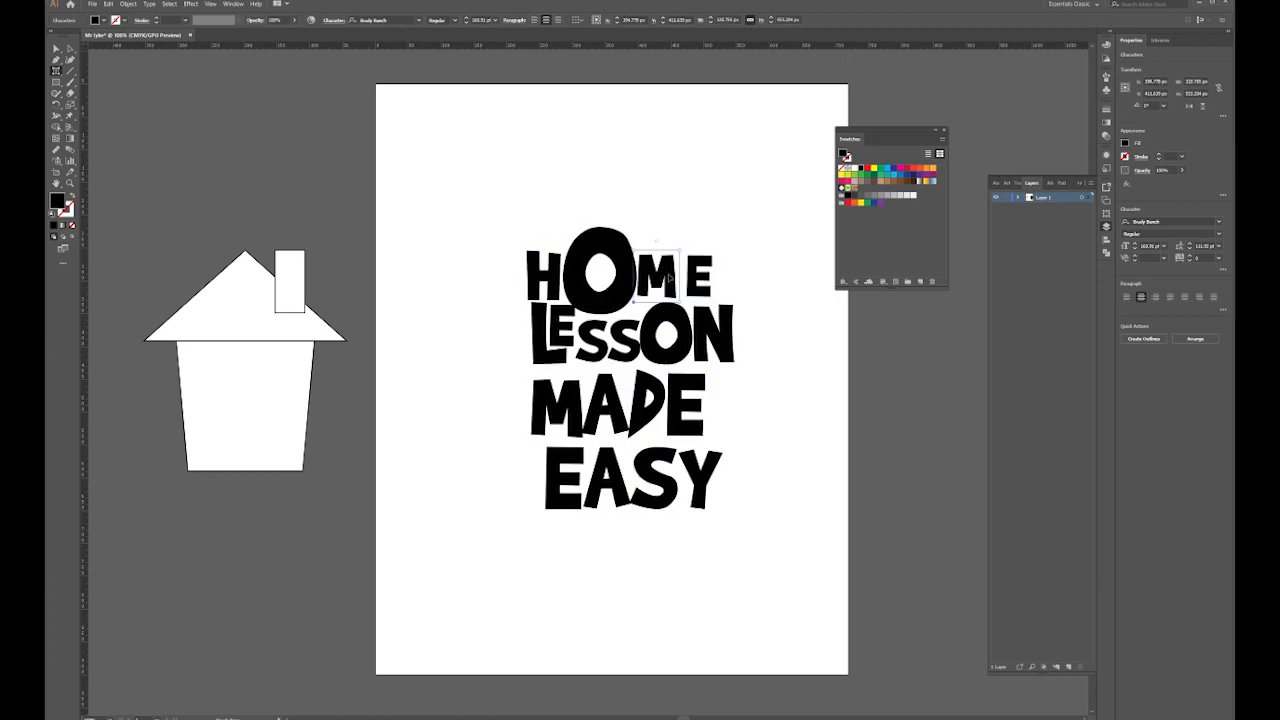
drag(621, 284, 625, 285)
drag(642, 216, 655, 216)
drag(530, 284, 556, 285)
drag(642, 284, 710, 284)
click(648, 291)
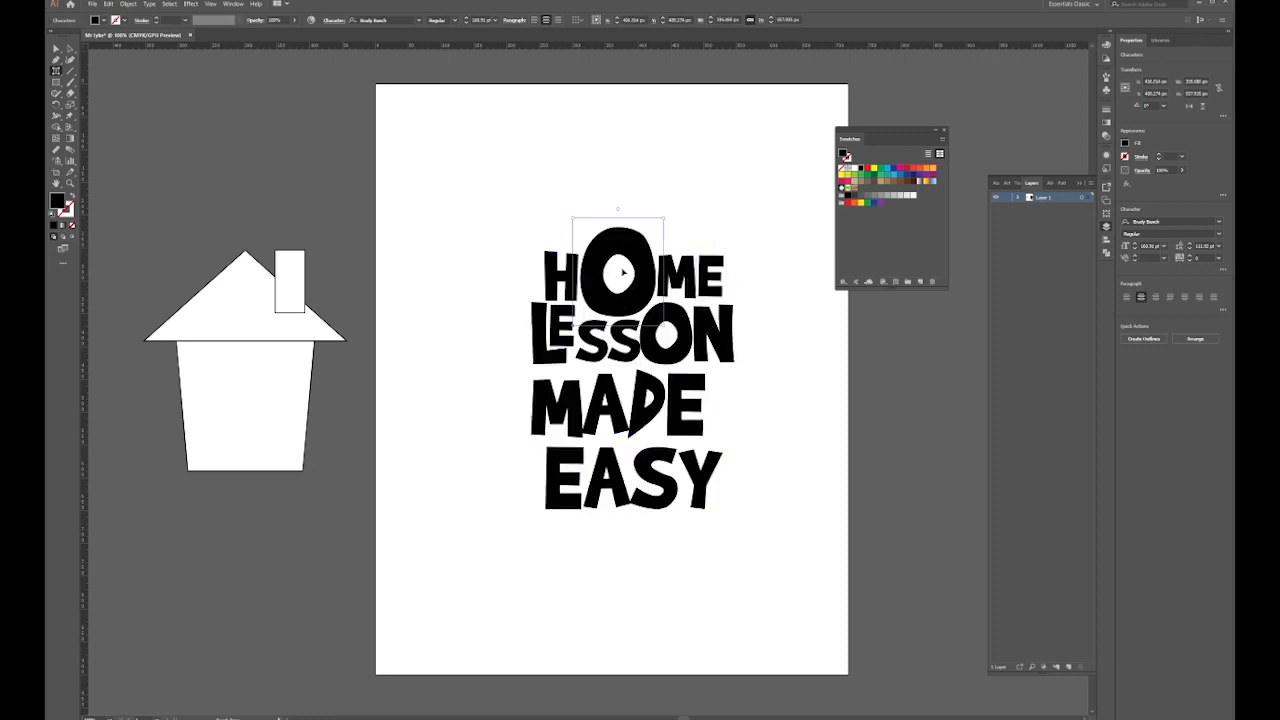
Nudge the M of MADE and enlarge its A
click(560, 401)
drag(561, 400, 558, 400)
click(610, 388)
drag(634, 369, 640, 363)
Delete the A from EASY and close up the extra space in the gap
click(610, 467)
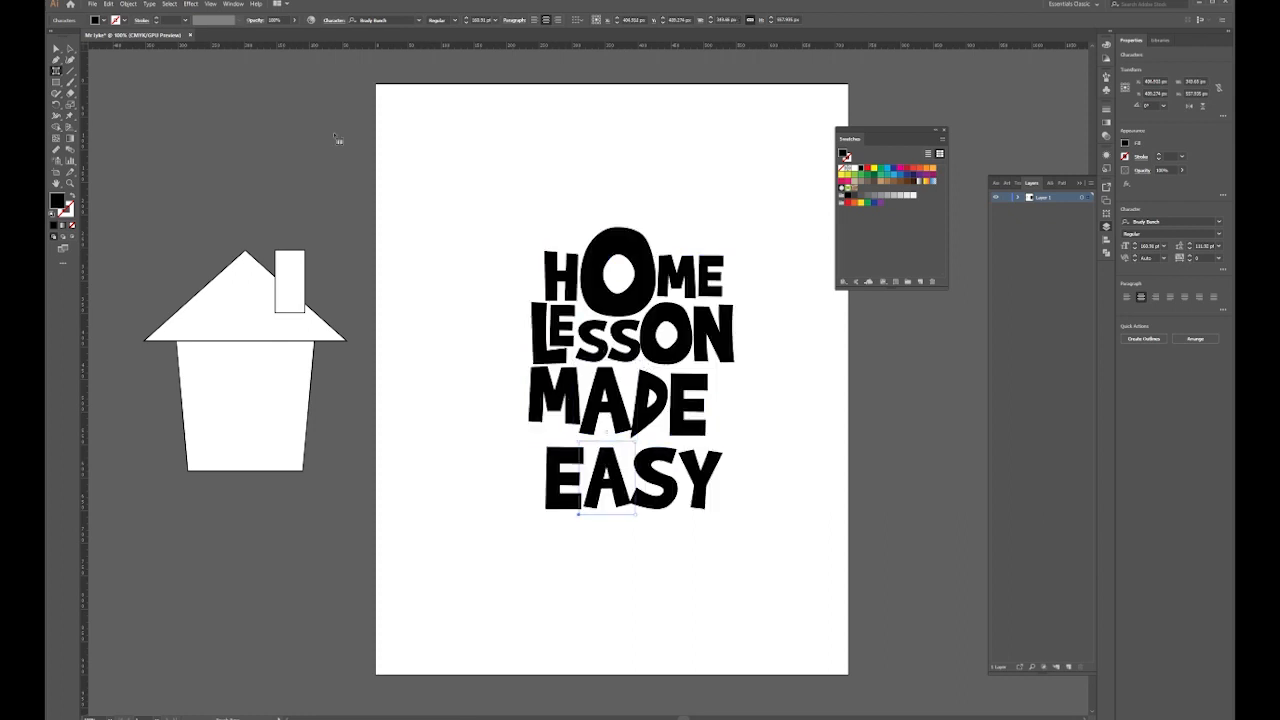
drag(56, 71, 92, 71)
drag(586, 478, 630, 478)
key(BackSpace)
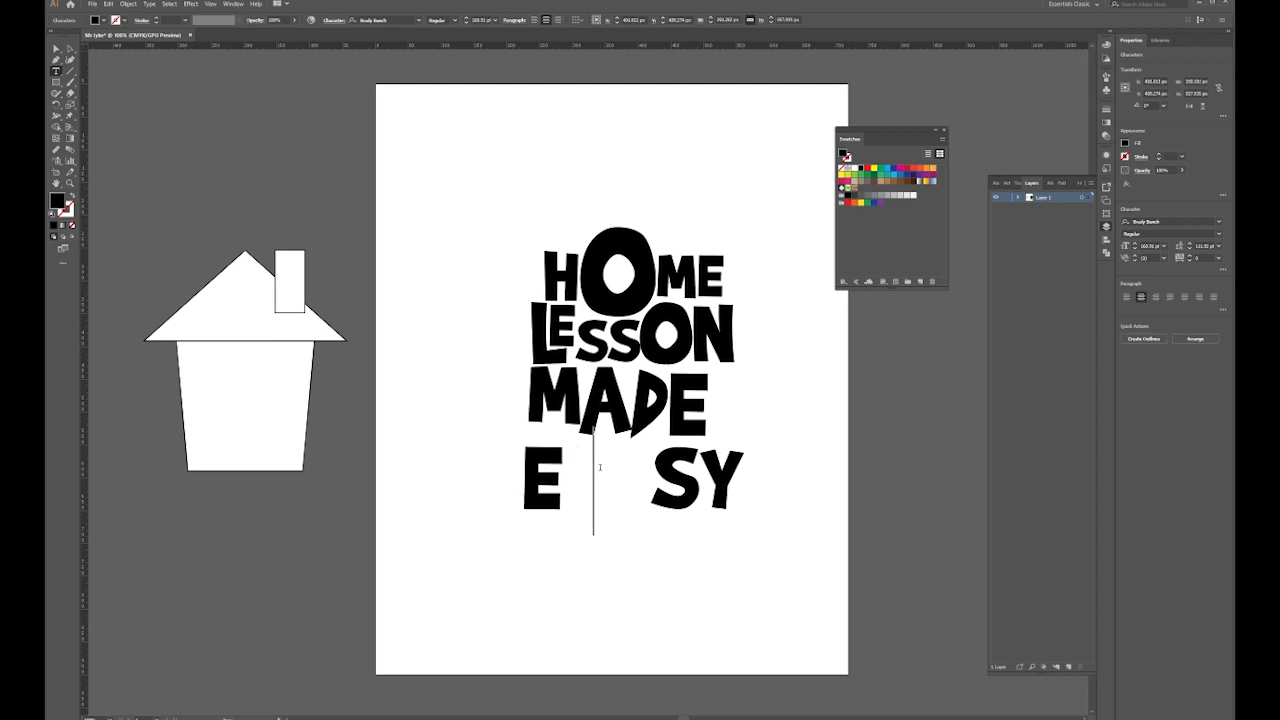
key(BackSpace)
With Touch Type, enlarge the E of EASY and raise it under MADE
drag(56, 70, 95, 137)
click(568, 424)
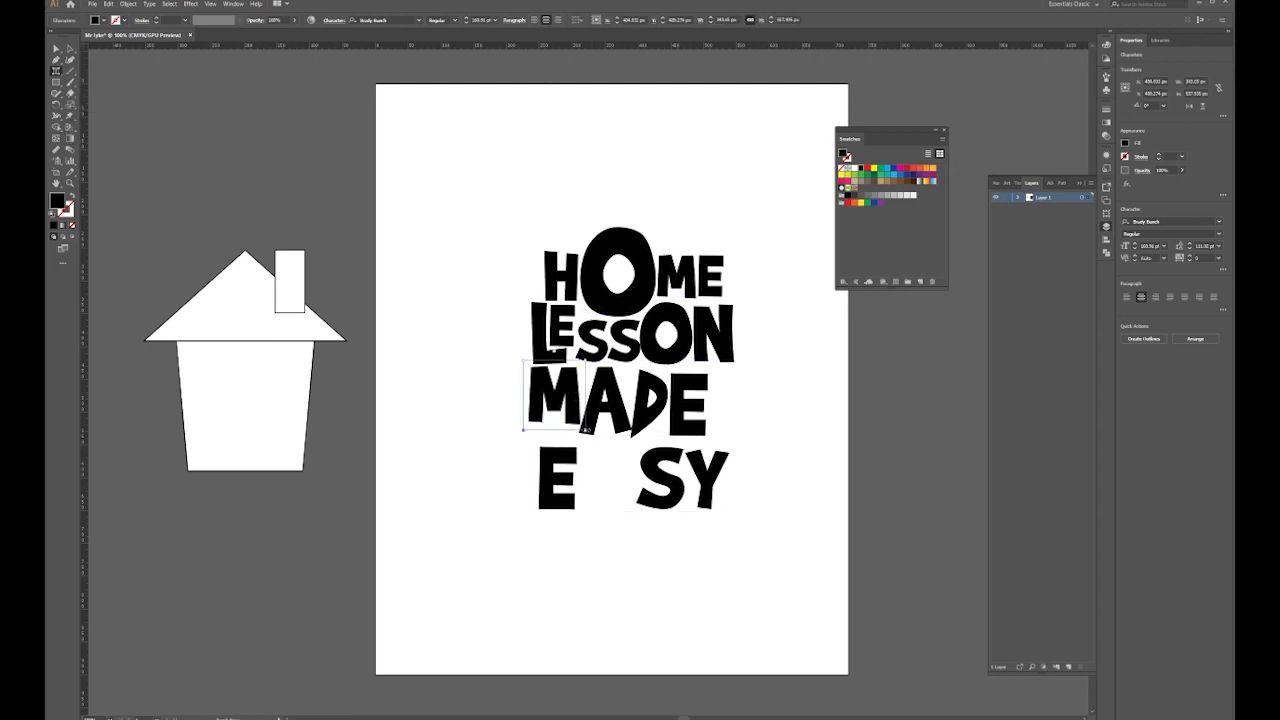
click(560, 470)
drag(581, 440, 586, 431)
drag(563, 478, 555, 458)
Enlarge and stretch MADE's A and drop it down into EASY's gap
click(610, 424)
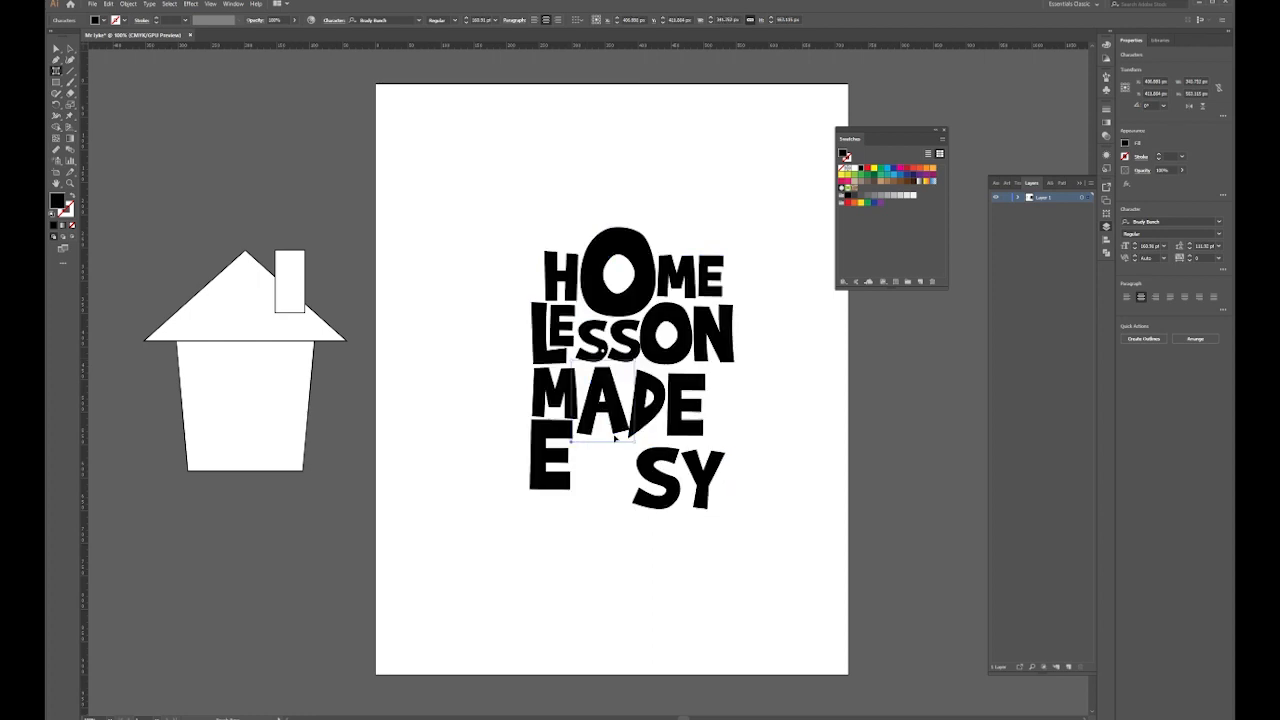
drag(636, 359, 643, 344)
drag(606, 439, 564, 460)
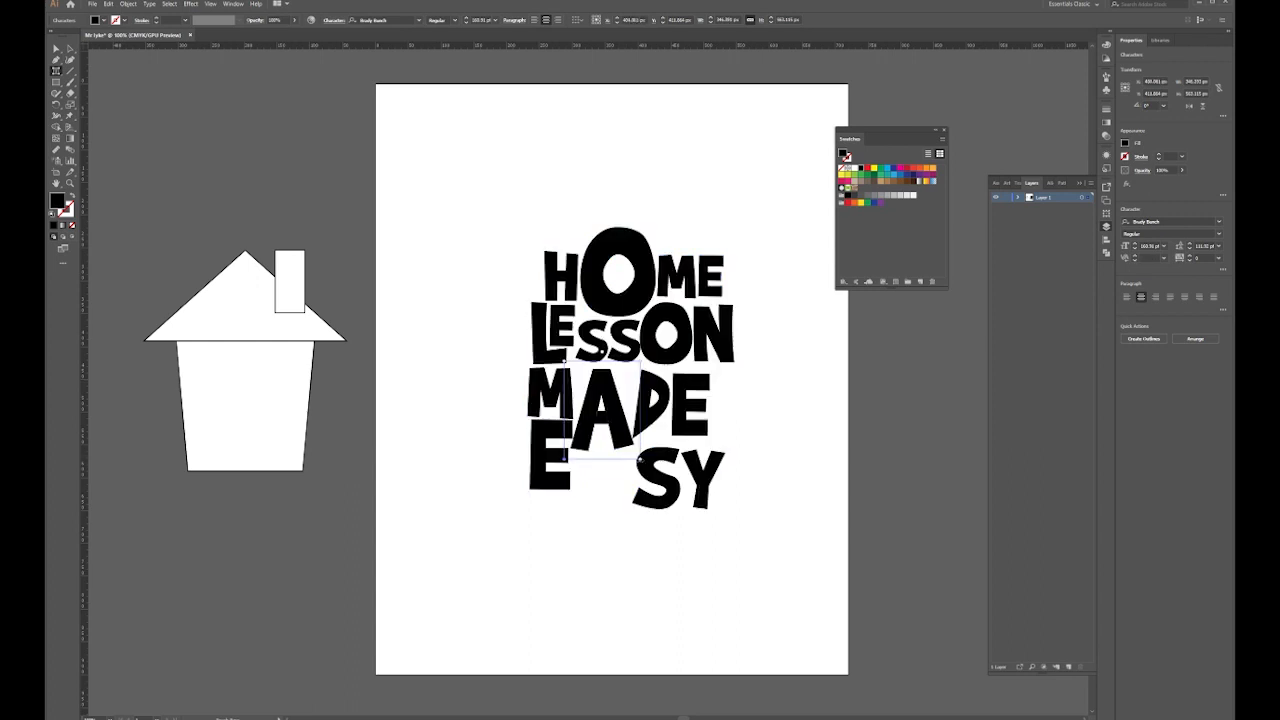
drag(641, 460, 639, 460)
drag(564, 361, 565, 319)
drag(607, 372, 607, 410)
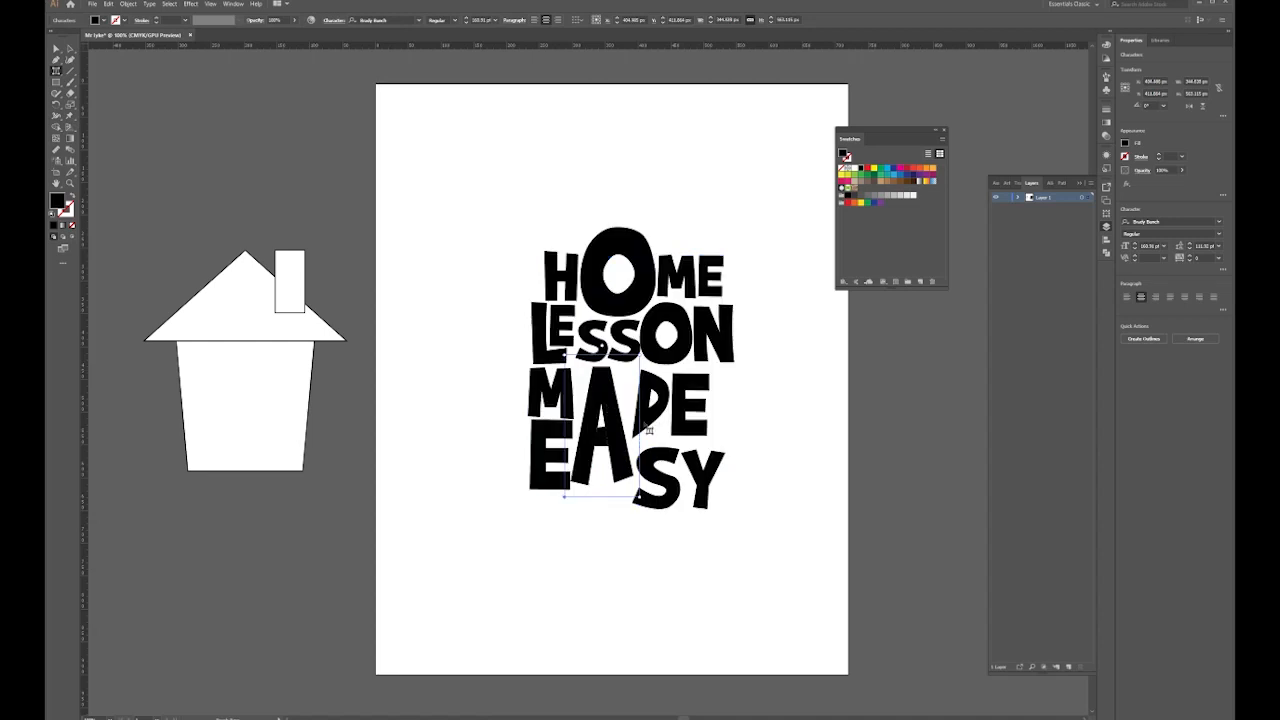
drag(641, 498, 653, 498)
drag(601, 402, 607, 410)
drag(608, 411, 557, 450)
Shift the D of MADE left, tilt it, and reposition the M
click(554, 458)
click(556, 450)
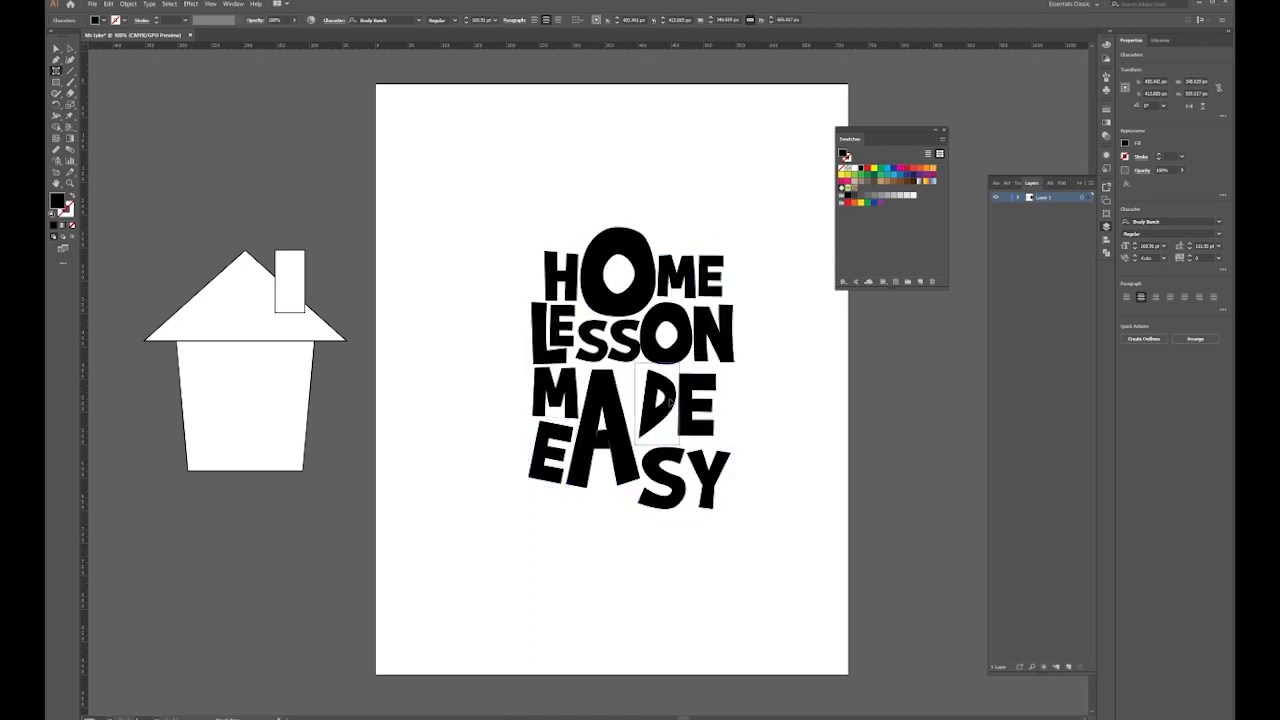
drag(669, 400, 659, 404)
drag(650, 352, 633, 357)
drag(650, 407, 625, 403)
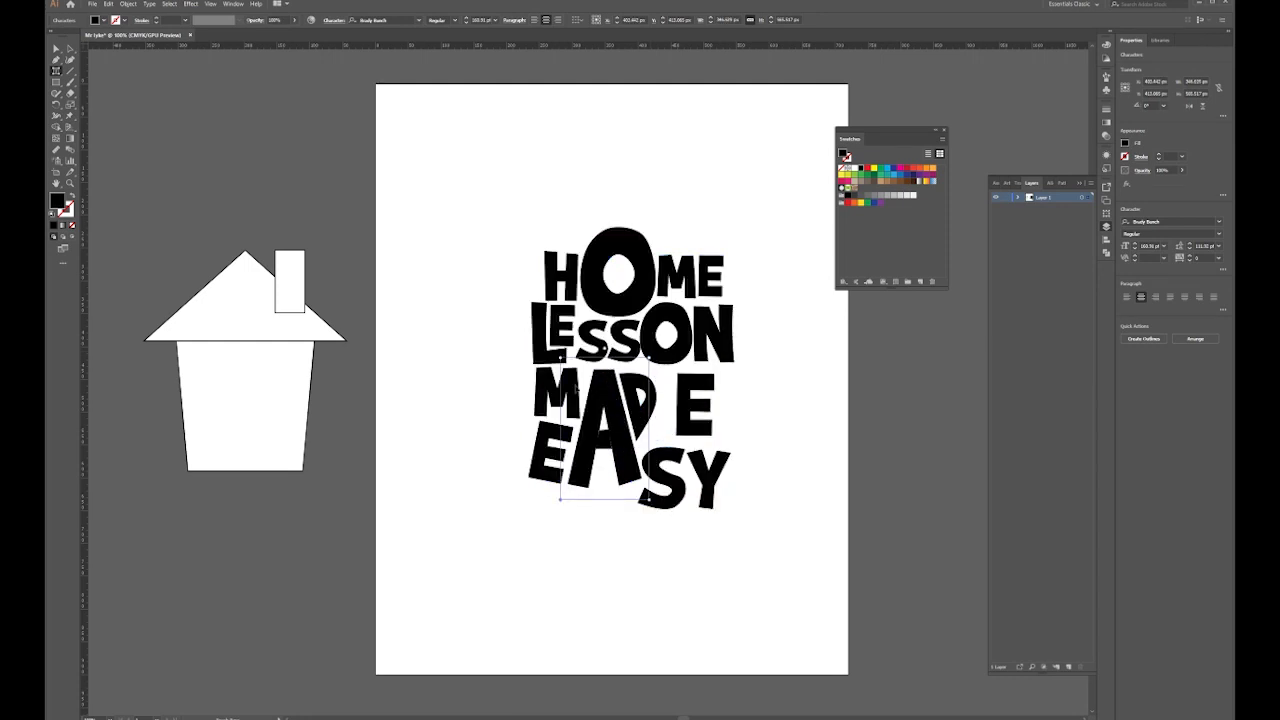
drag(541, 390, 603, 404)
Tighten MADE: move its E left, enlarge the D, and separate the A from the M
drag(555, 394, 609, 405)
click(606, 405)
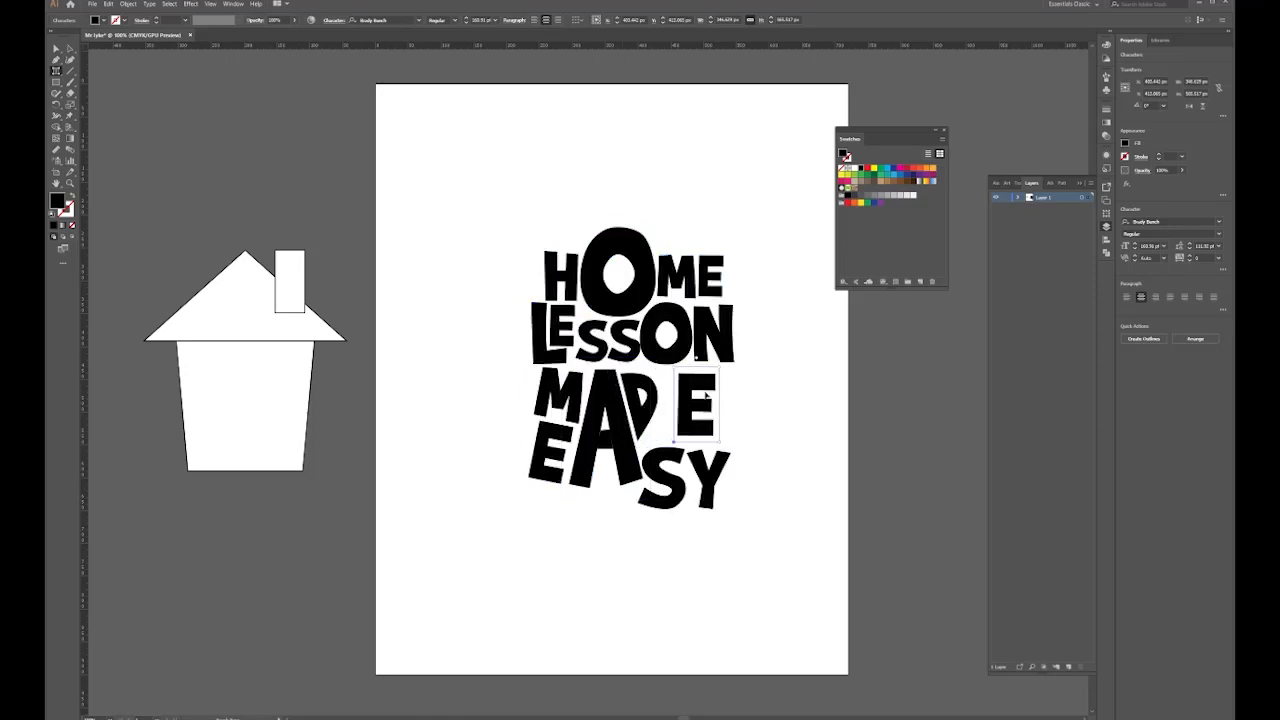
drag(695, 395, 661, 403)
drag(651, 357, 654, 347)
drag(716, 405, 690, 407)
drag(598, 396, 638, 402)
Resize MADE's M, stretching it taller and wider, and move it left
click(712, 393)
mouse_move(577, 362)
mouse_down()
mouse_move(585, 355)
mouse_move(572, 371)
mouse_up()
drag(545, 398, 606, 399)
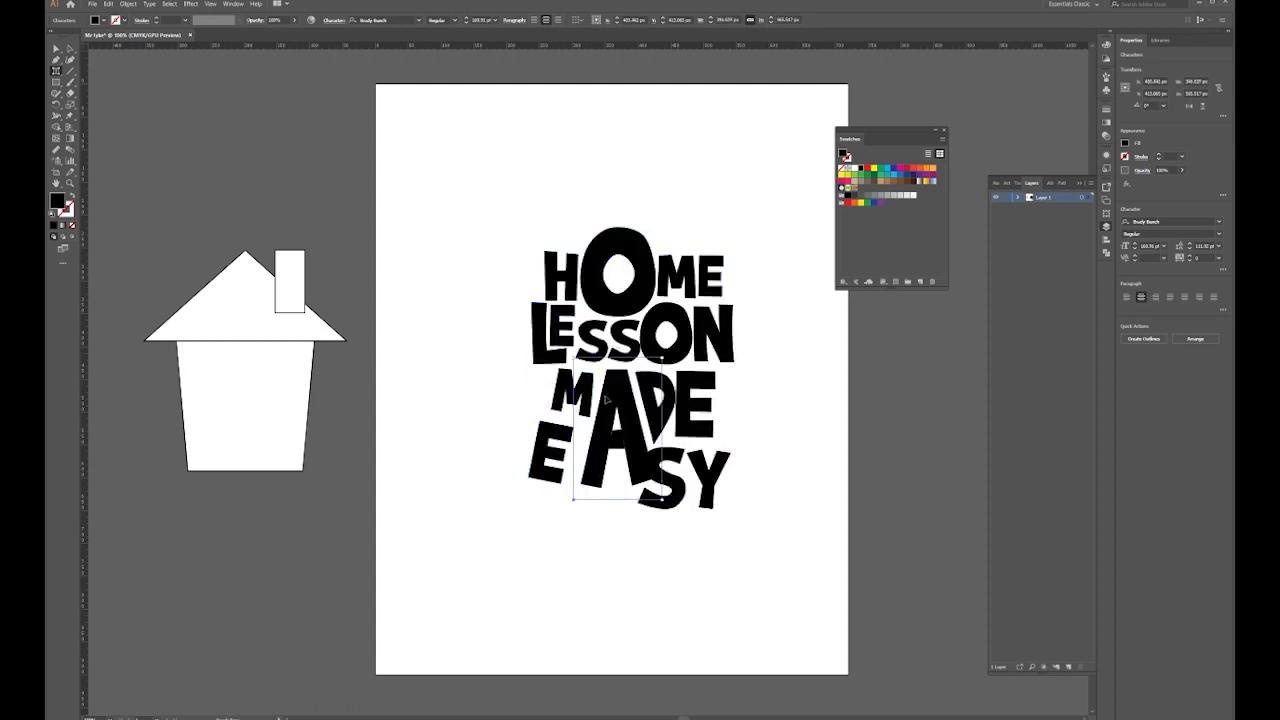
drag(553, 364, 555, 350)
drag(593, 424, 612, 427)
drag(569, 395, 553, 402)
Rearrange the M, A, D and E of MADE into new positions
drag(715, 450, 652, 403)
click(641, 403)
drag(588, 405, 717, 405)
drag(547, 398, 610, 405)
drag(568, 399, 560, 399)
drag(713, 406, 650, 411)
Nudge MADE's D left, tilt its M further, and reposition the big A
click(653, 411)
click(613, 437)
drag(570, 355, 575, 356)
drag(622, 394, 627, 394)
drag(611, 440, 610, 440)
drag(719, 405, 715, 400)
Tilt EASY's Y, shrink and raise its S, and straighten MADE's M
click(709, 482)
drag(737, 449, 677, 460)
drag(660, 488, 713, 469)
click(677, 470)
click(545, 460)
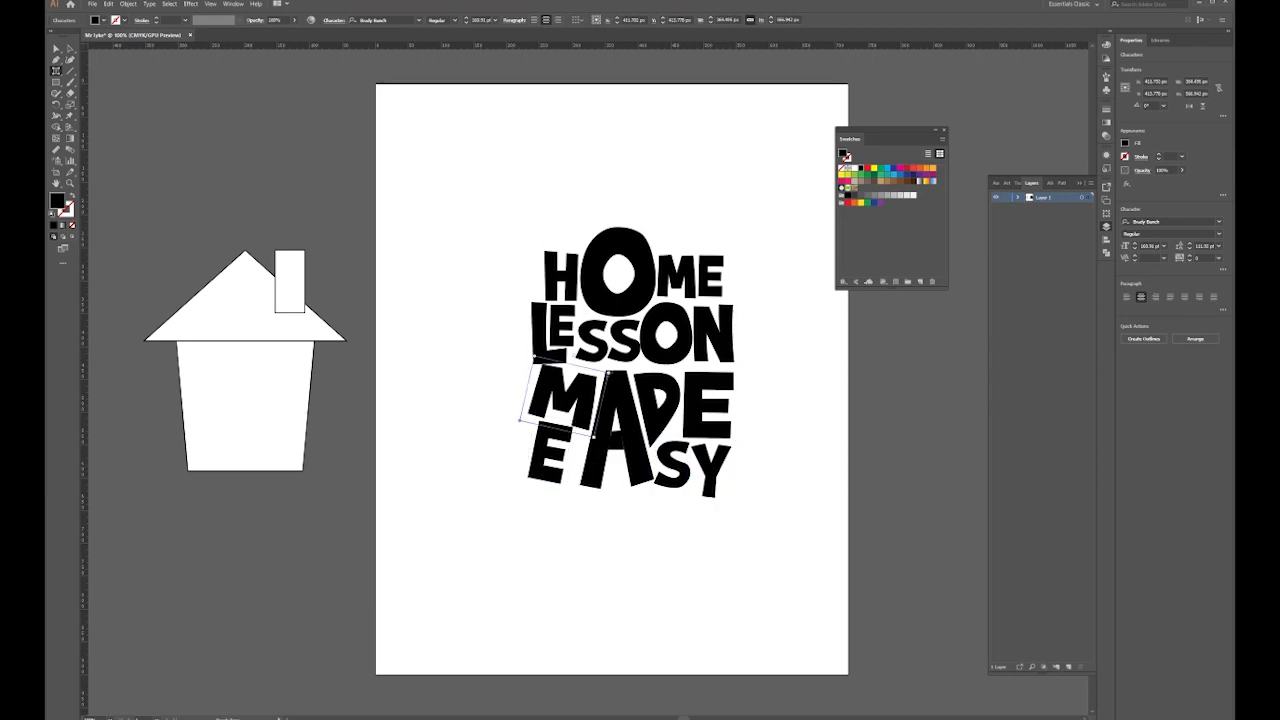
click(563, 457)
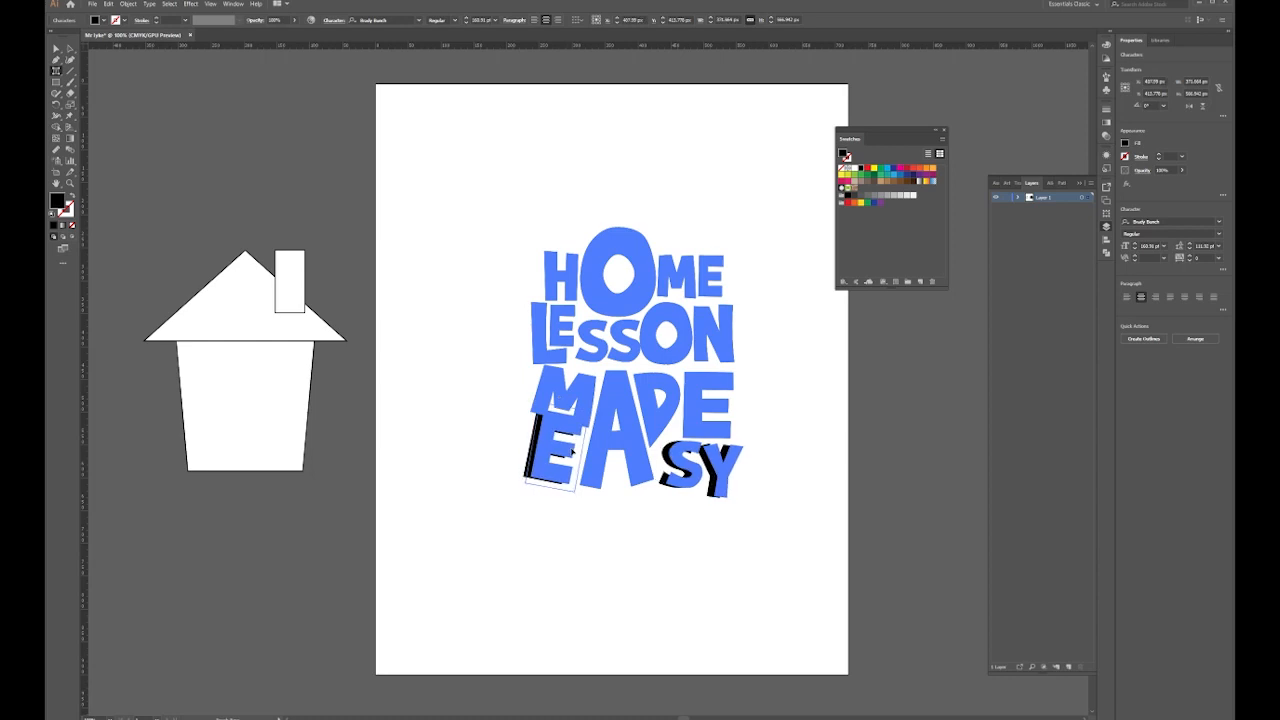
click(576, 402)
drag(614, 382, 567, 355)
Shift EASY's S slightly left, then move its E left and widen it
click(676, 469)
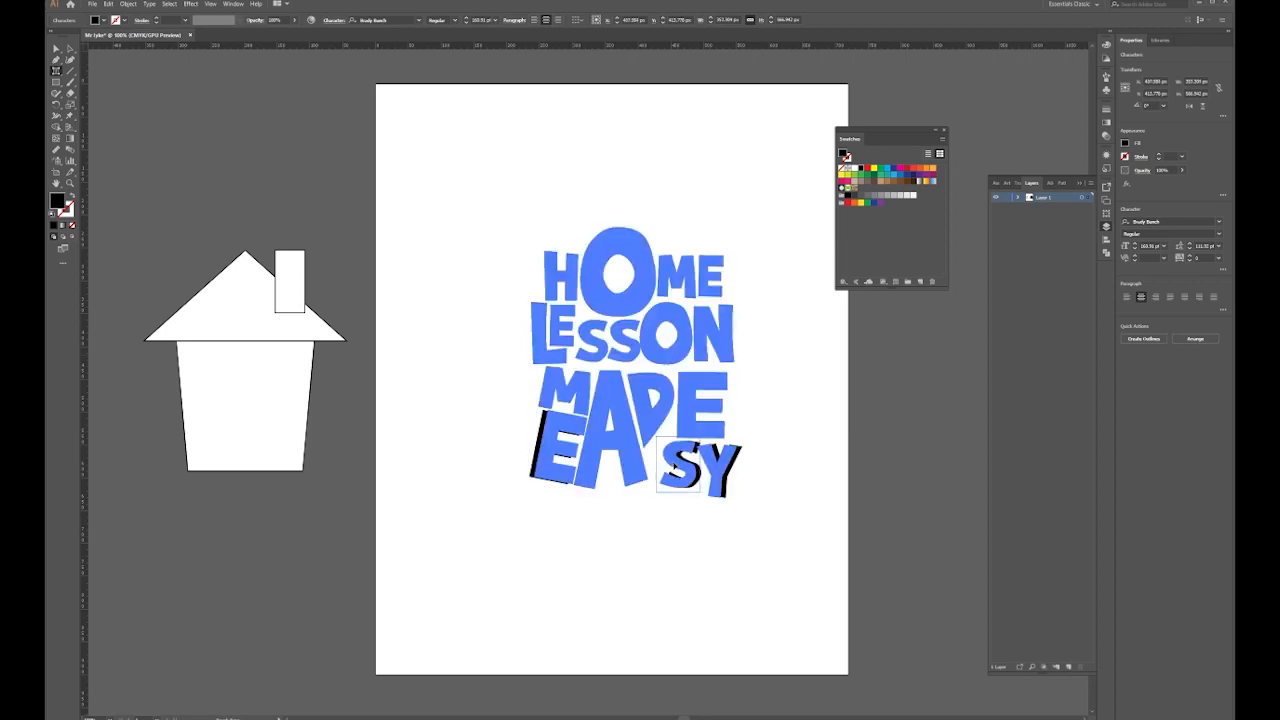
drag(673, 467, 672, 467)
drag(549, 450, 539, 450)
drag(571, 491, 581, 492)
Shrink EASY's S, move its E left, and shorten and raise MADE's E
click(729, 476)
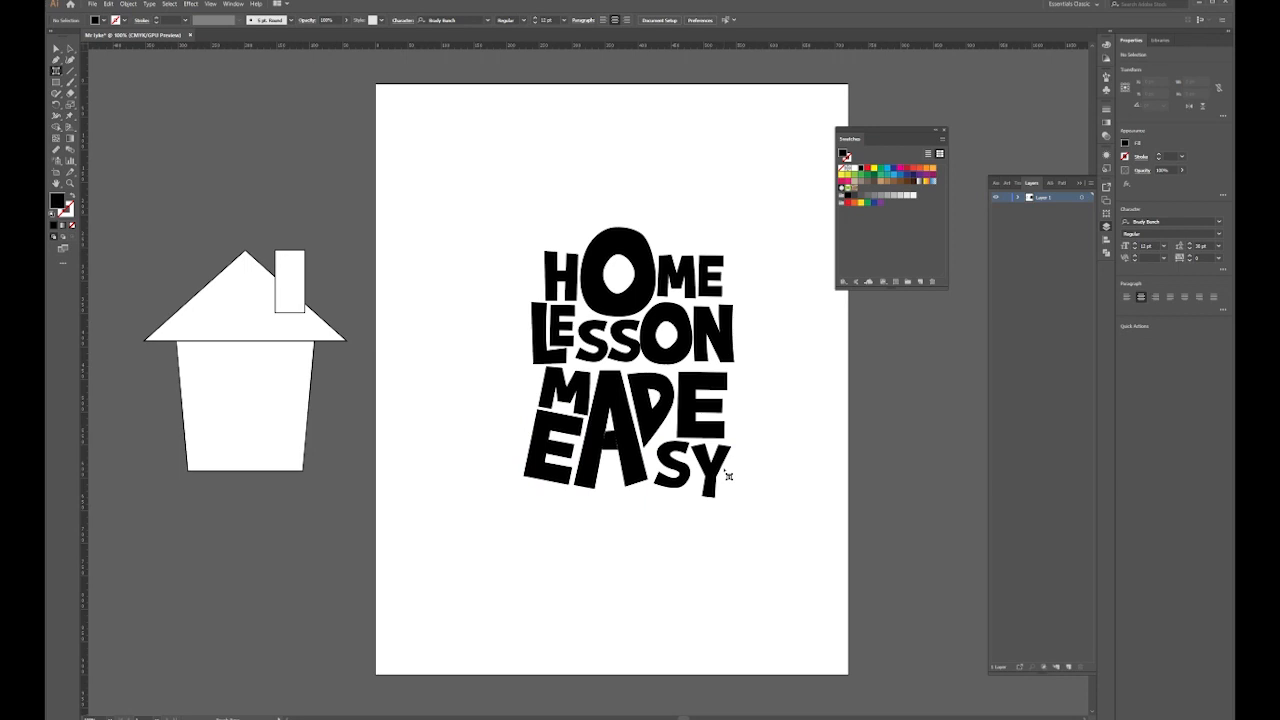
click(686, 478)
drag(694, 437, 668, 462)
drag(566, 452, 561, 452)
click(702, 465)
drag(673, 366, 673, 372)
drag(701, 411, 700, 404)
Raise EASY's Y, widen and place its S, and nudge its E and Y
click(701, 467)
drag(700, 469, 701, 463)
click(667, 463)
drag(684, 485, 688, 484)
drag(666, 424, 669, 425)
drag(667, 463, 706, 476)
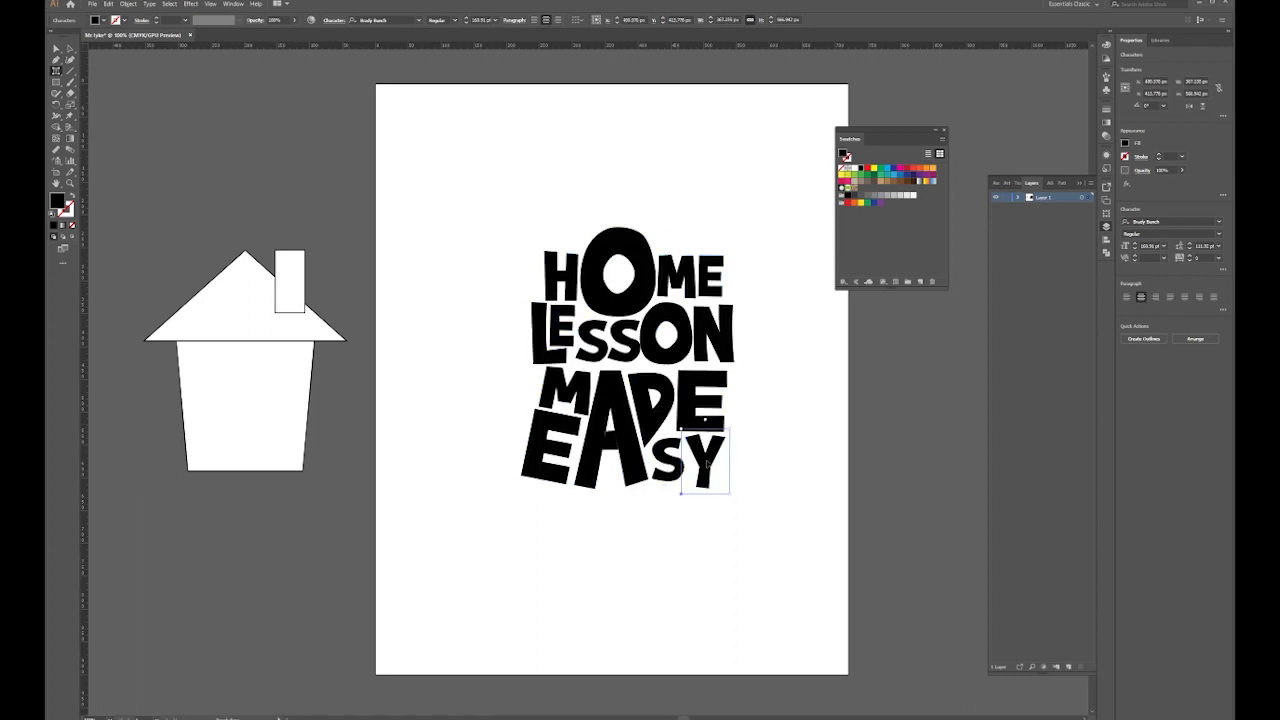
drag(550, 442, 554, 443)
drag(667, 459, 663, 460)
drag(707, 460, 703, 460)
Check individual letters of EASY, MADE and HOME, then return to Selection and deselect
click(552, 444)
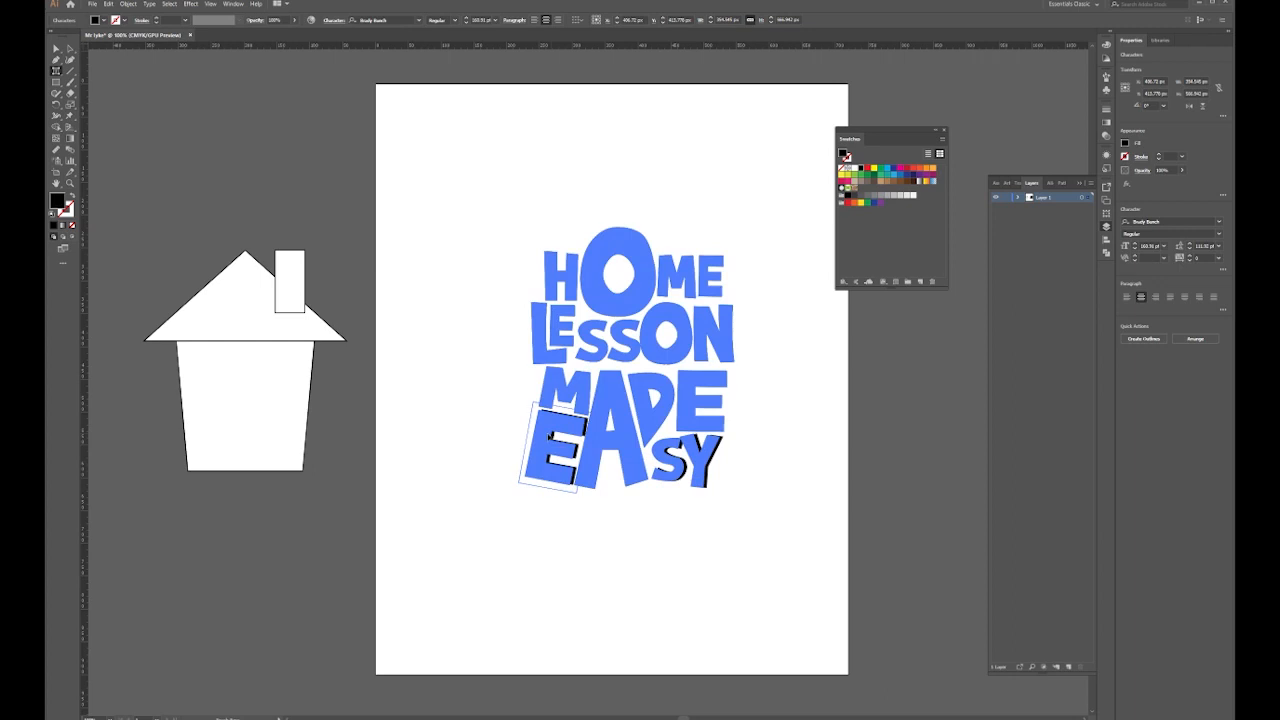
click(700, 400)
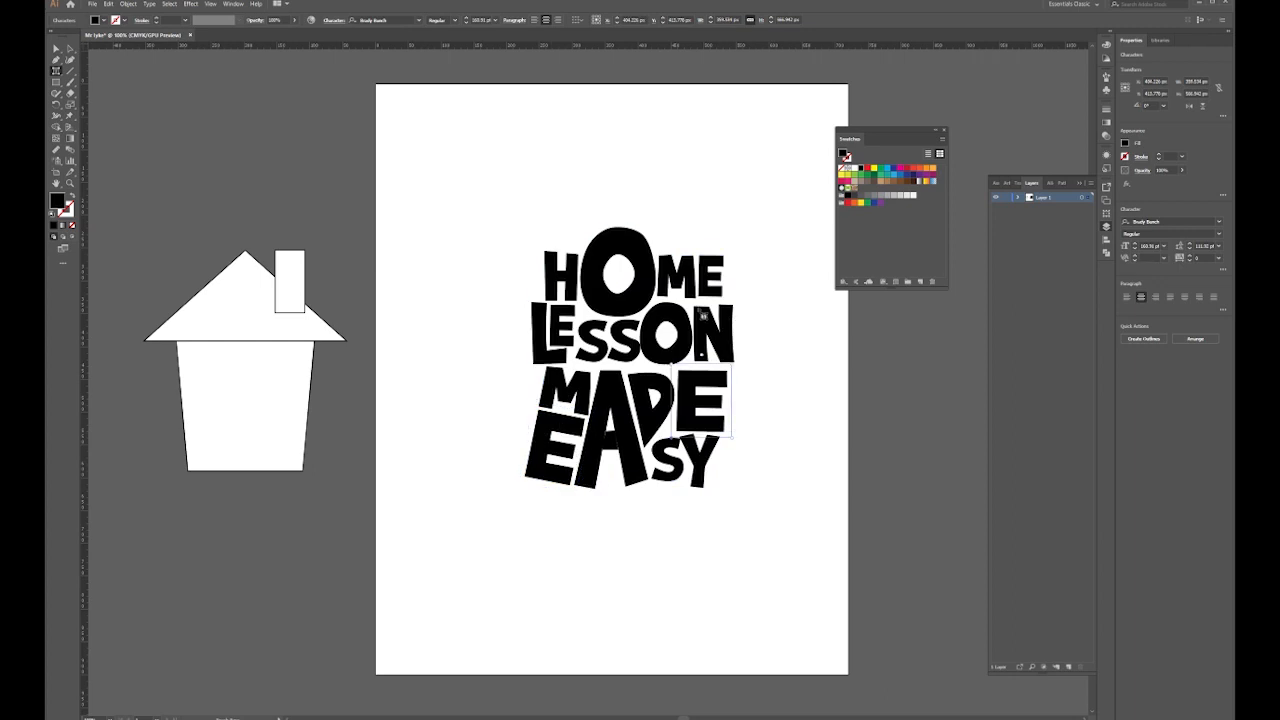
click(637, 240)
click(710, 282)
click(703, 400)
click(70, 48)
click(545, 166)
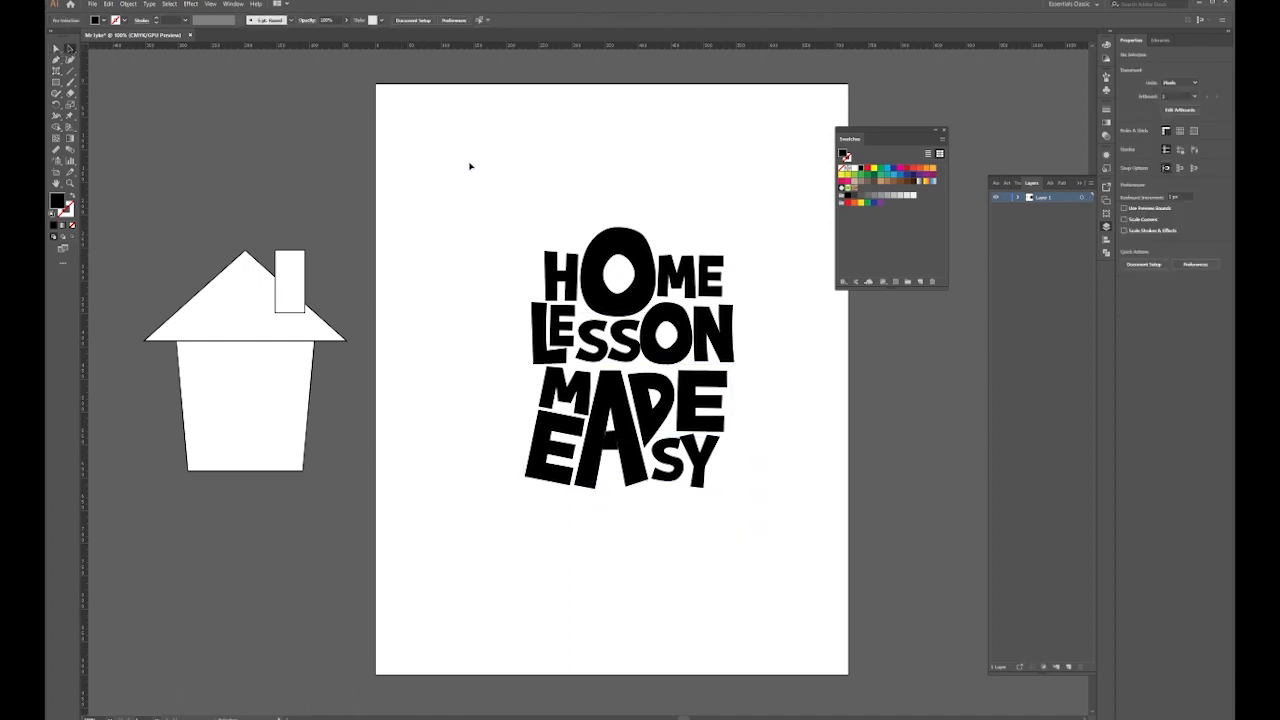
Scale the whole lettering object down by its corner handle
drag(749, 169, 500, 565)
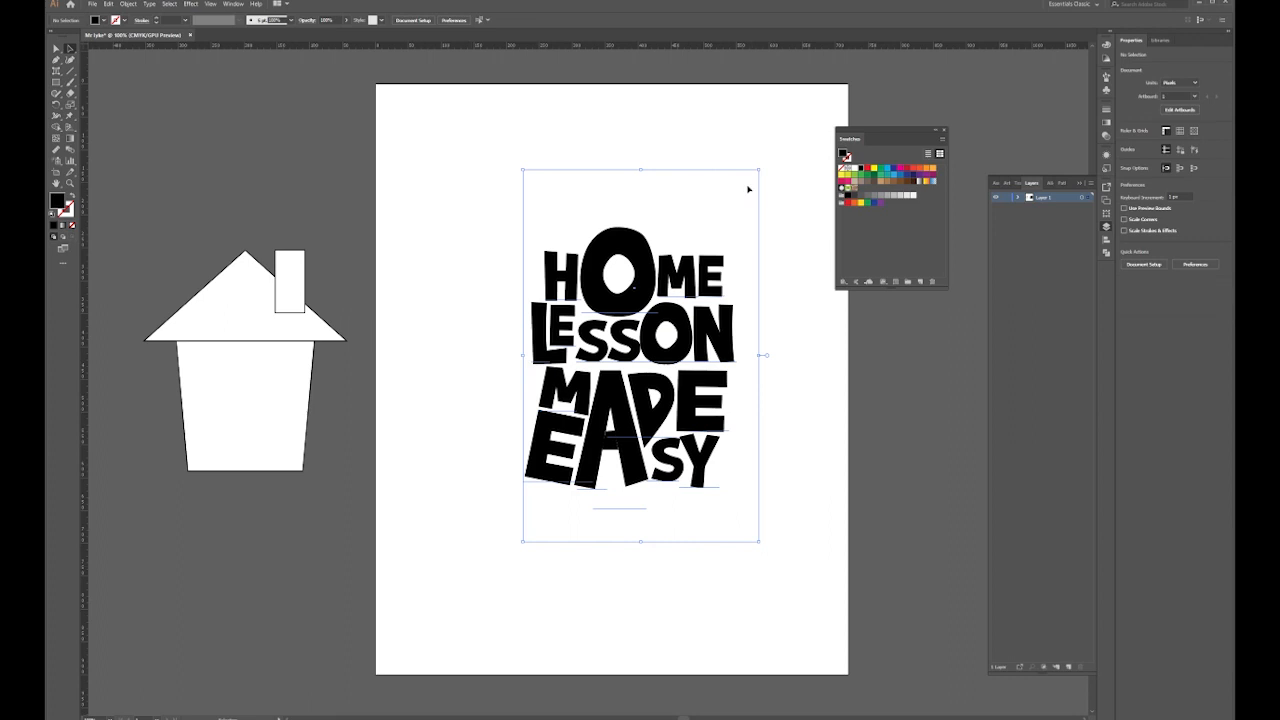
drag(759, 169, 714, 234)
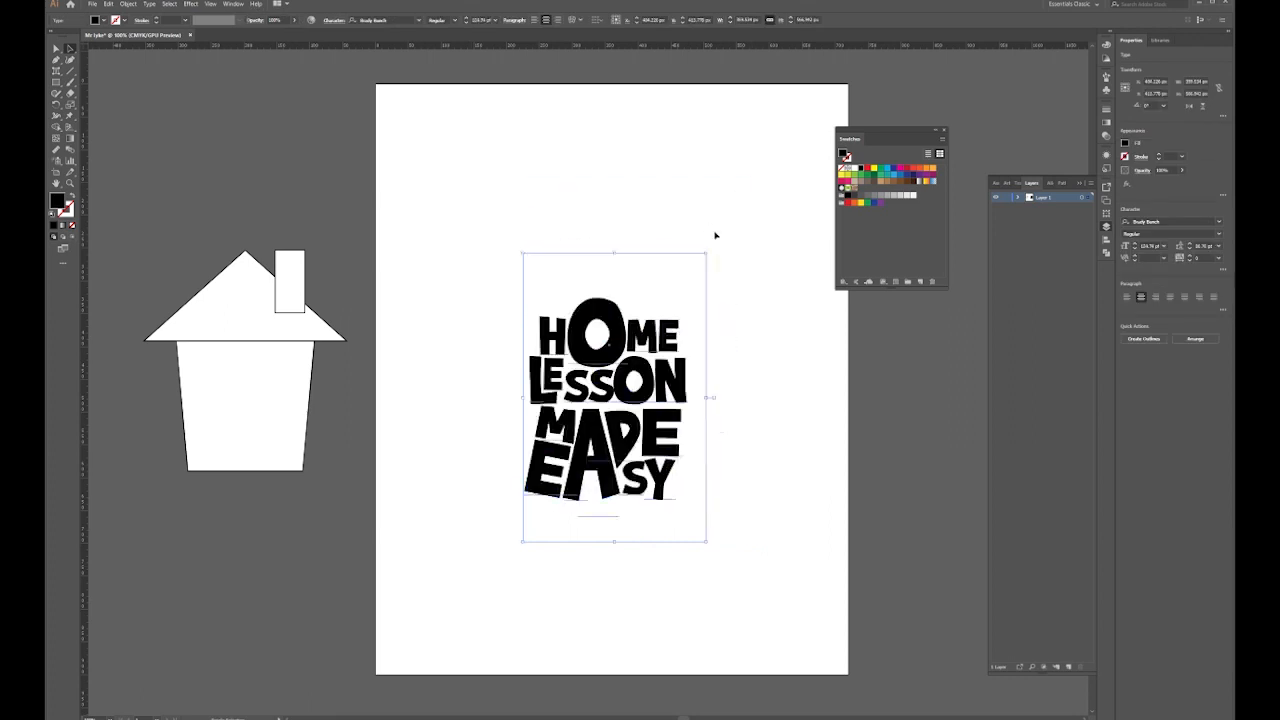
click(455, 362)
Bring the house onto the artboard and move the lettering to the right edge
click(292, 347)
drag(292, 347, 525, 238)
click(652, 362)
drag(658, 361, 825, 360)
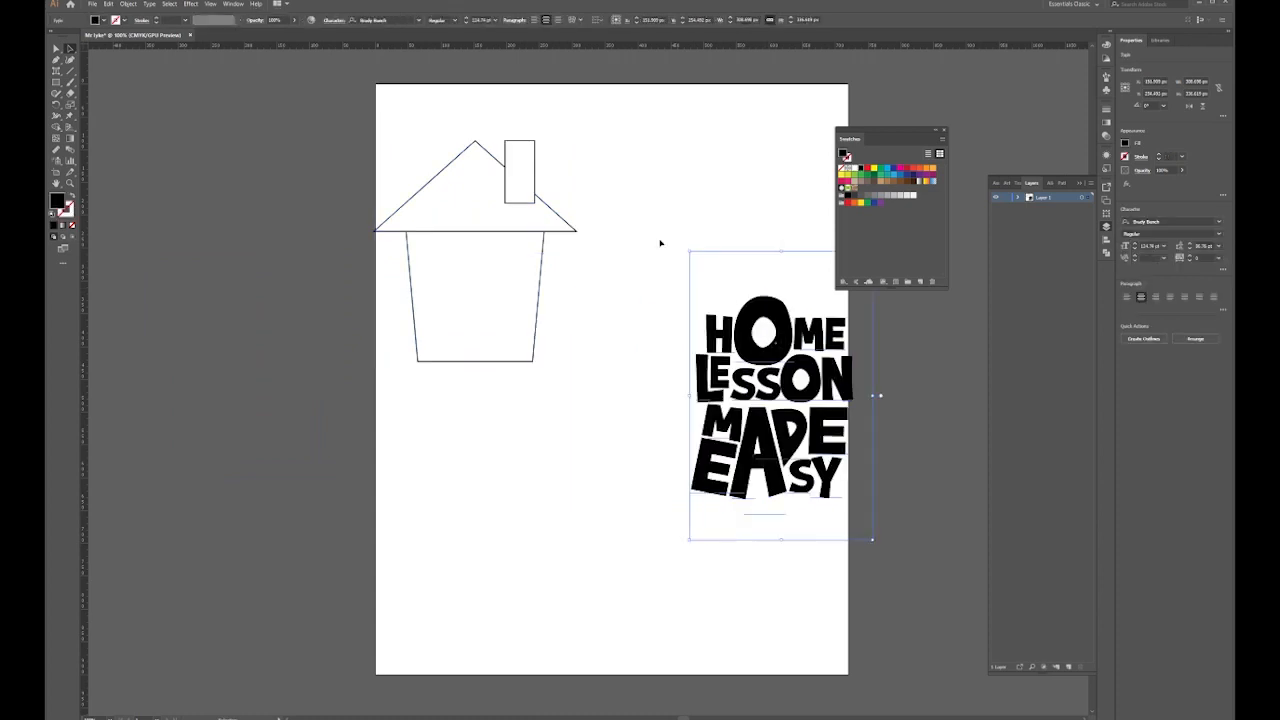
click(481, 231)
drag(480, 232, 537, 304)
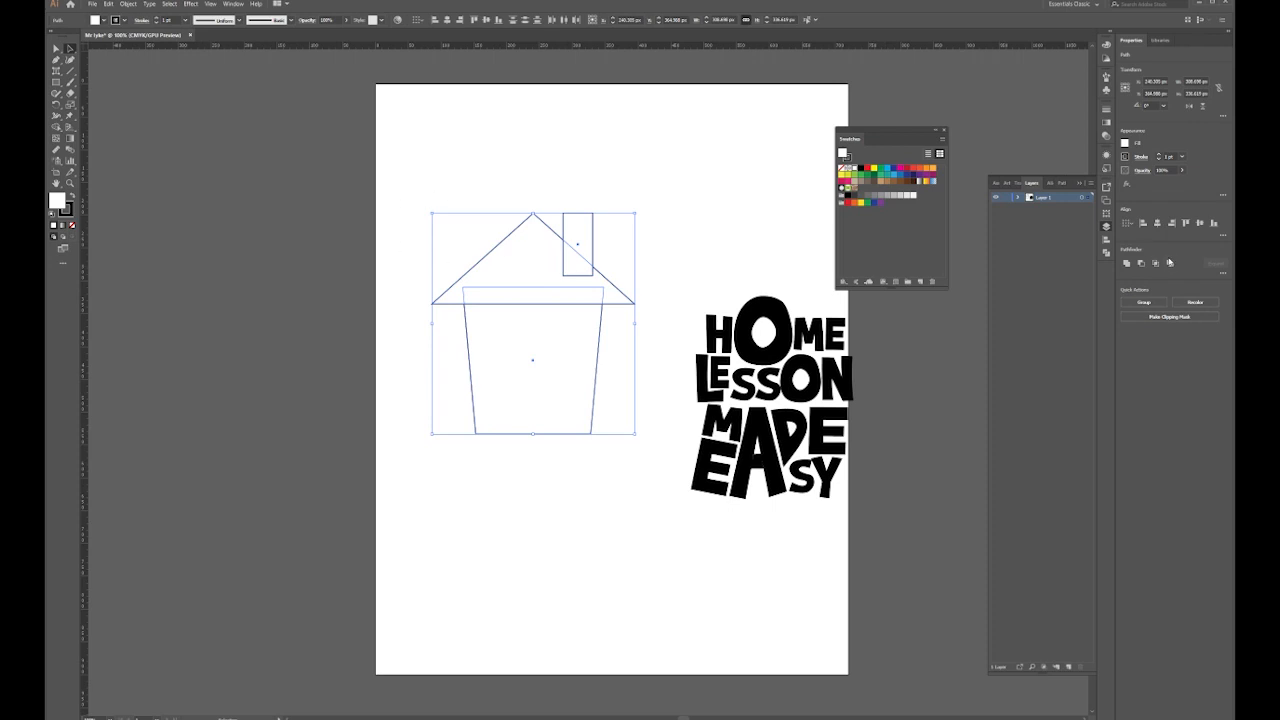
Unite the house pieces with Pathfinder, set its stroke to None, and fill it blue
click(1127, 264)
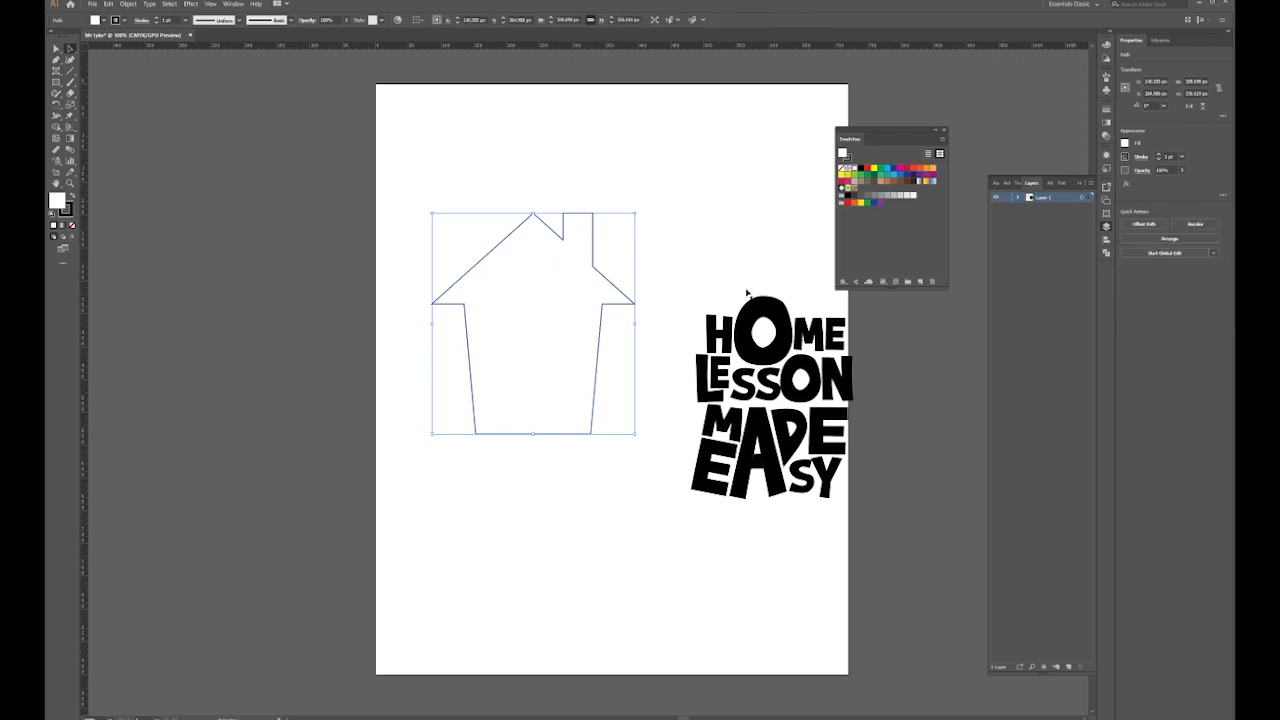
drag(422, 187, 641, 473)
click(861, 170)
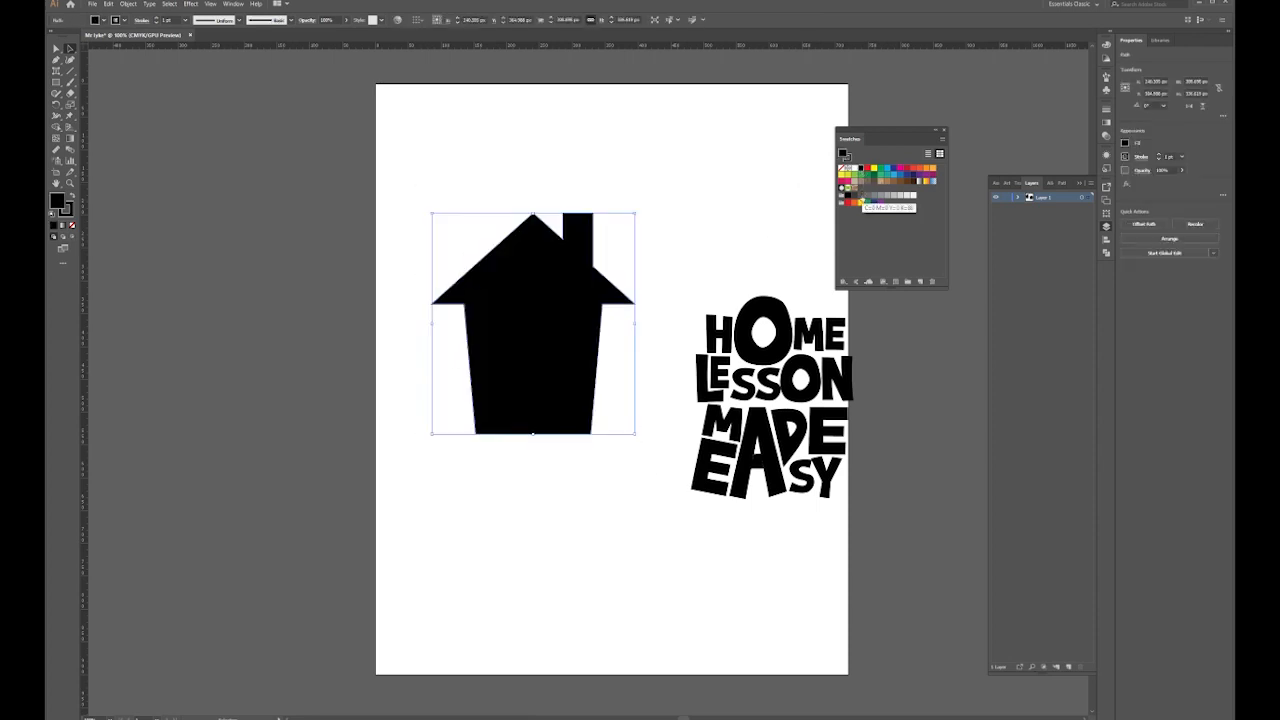
click(852, 179)
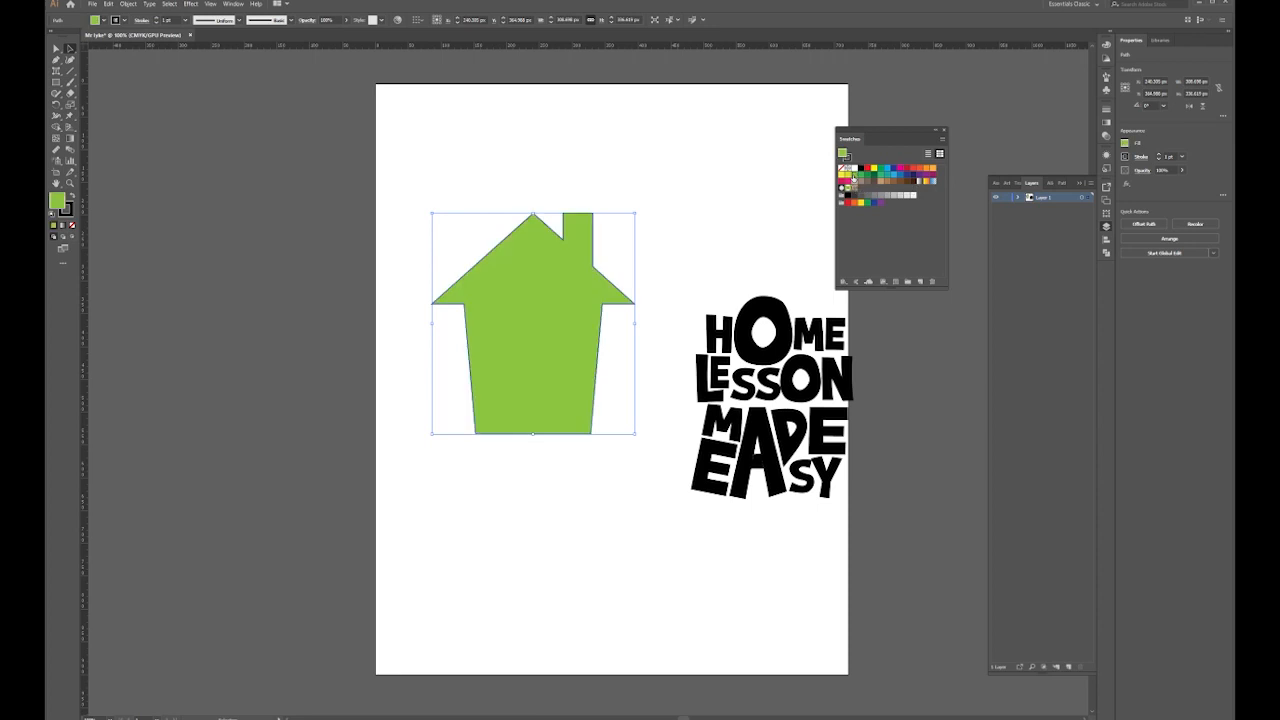
click(121, 21)
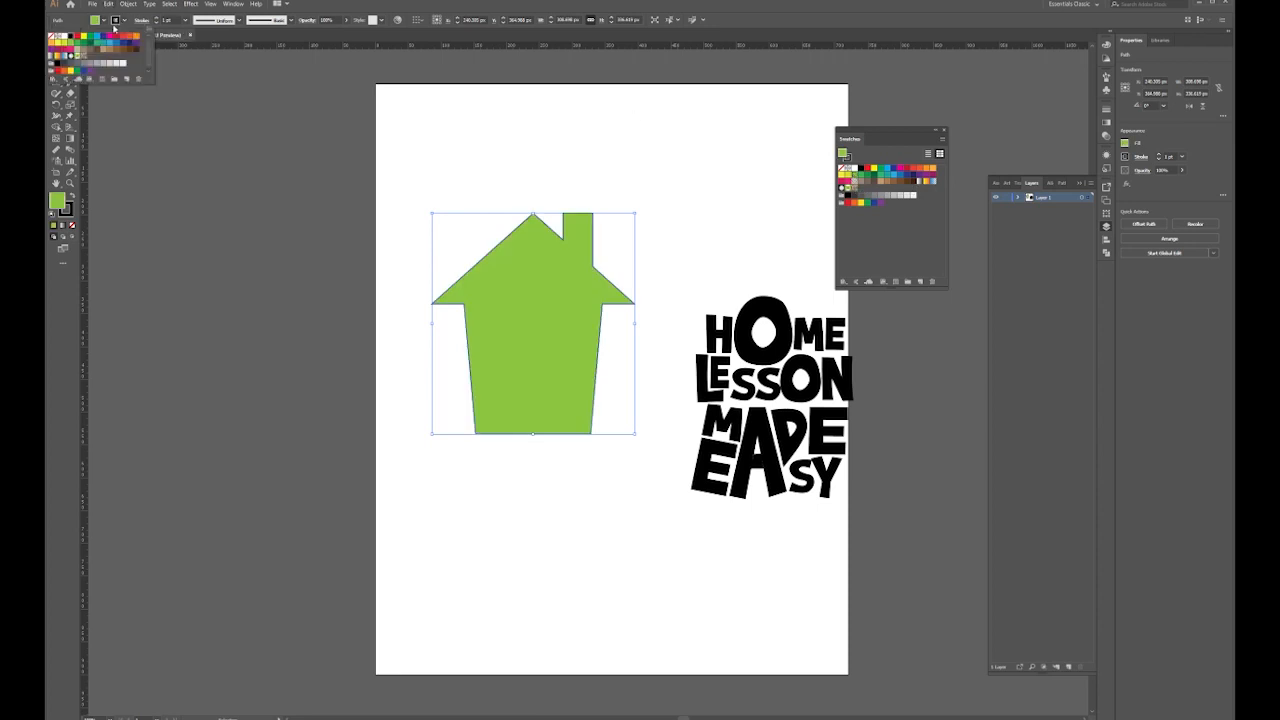
click(52, 37)
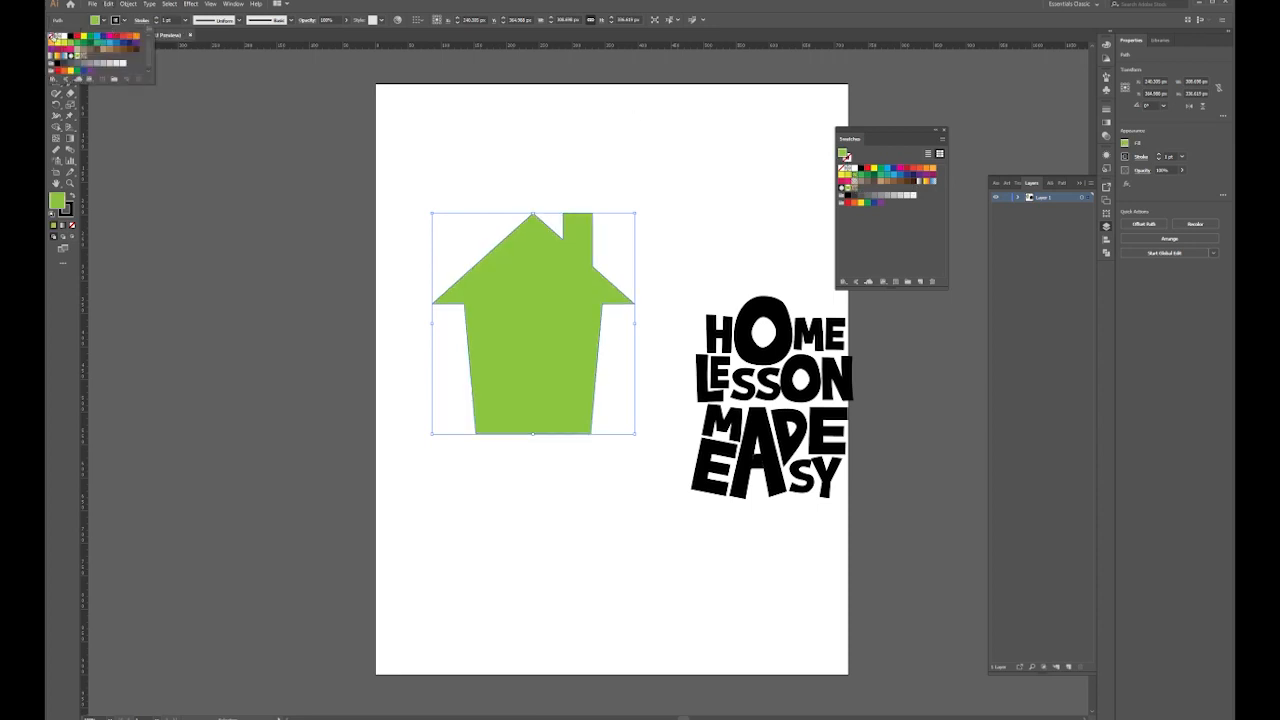
drag(549, 214, 553, 250)
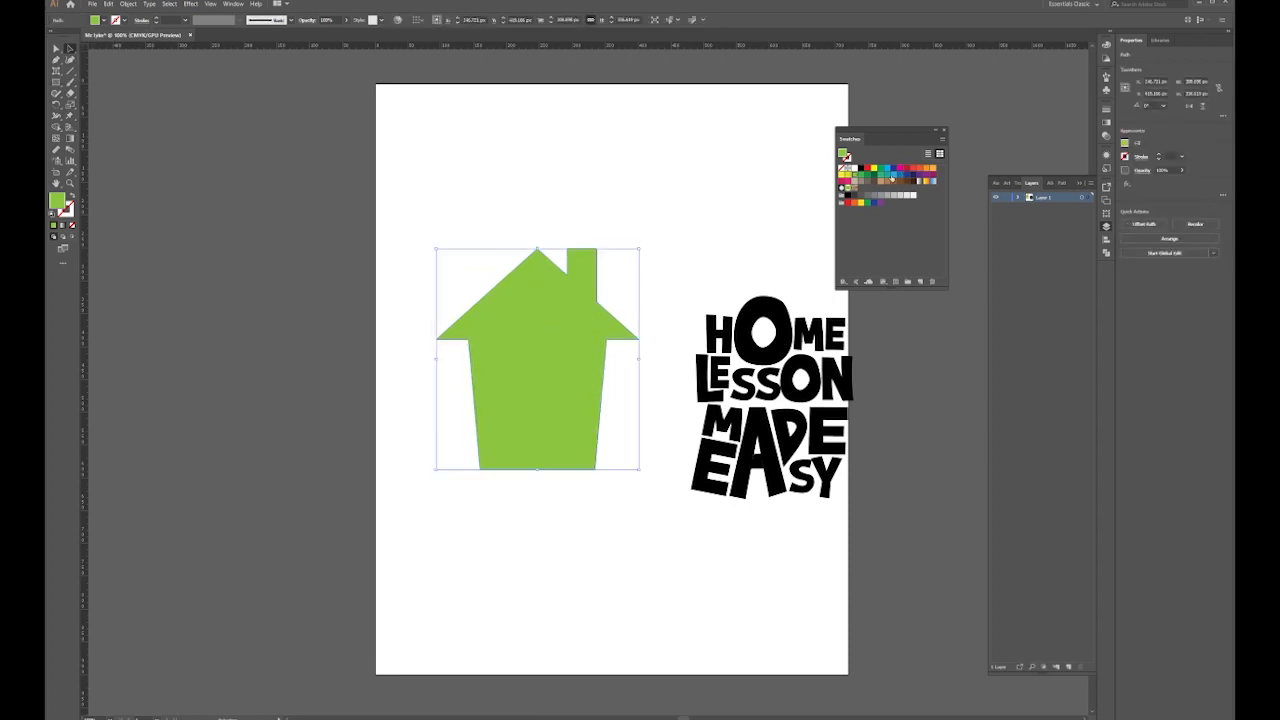
click(892, 177)
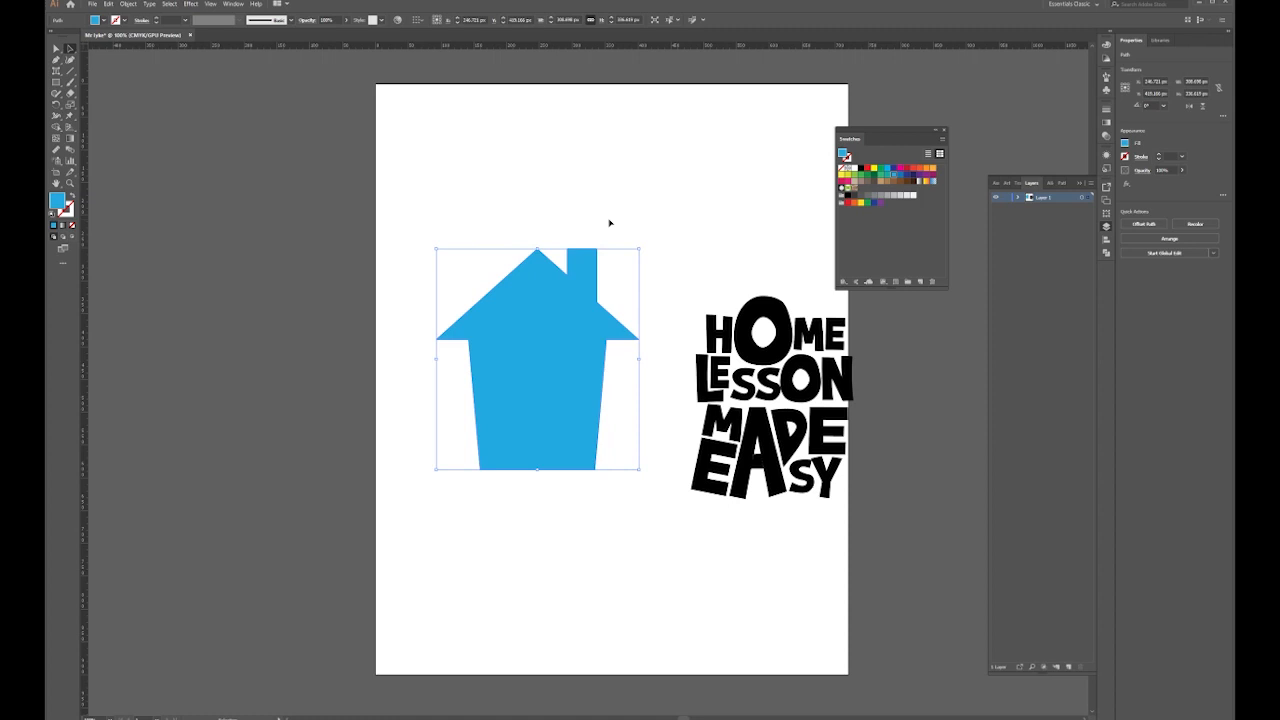
drag(543, 309, 557, 280)
Place the lettering over the house and scale it down to fit
click(677, 220)
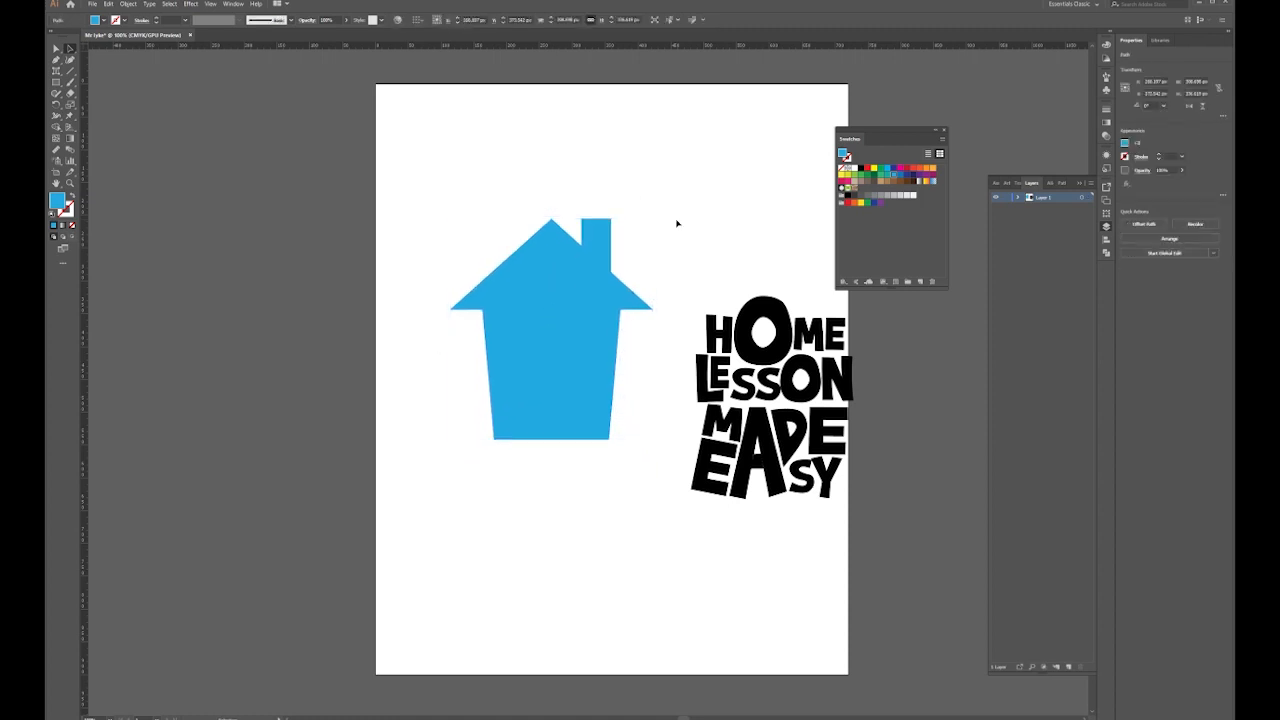
drag(733, 357, 540, 297)
drag(680, 193, 645, 244)
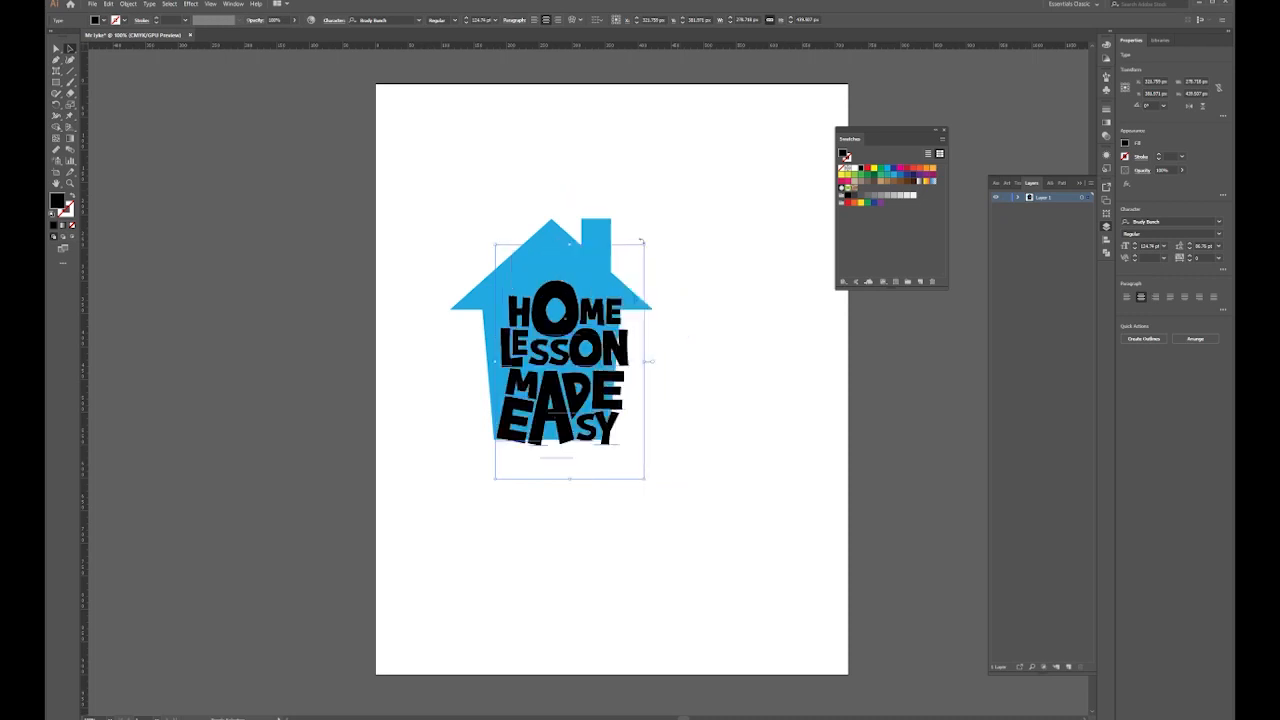
drag(571, 357, 562, 333)
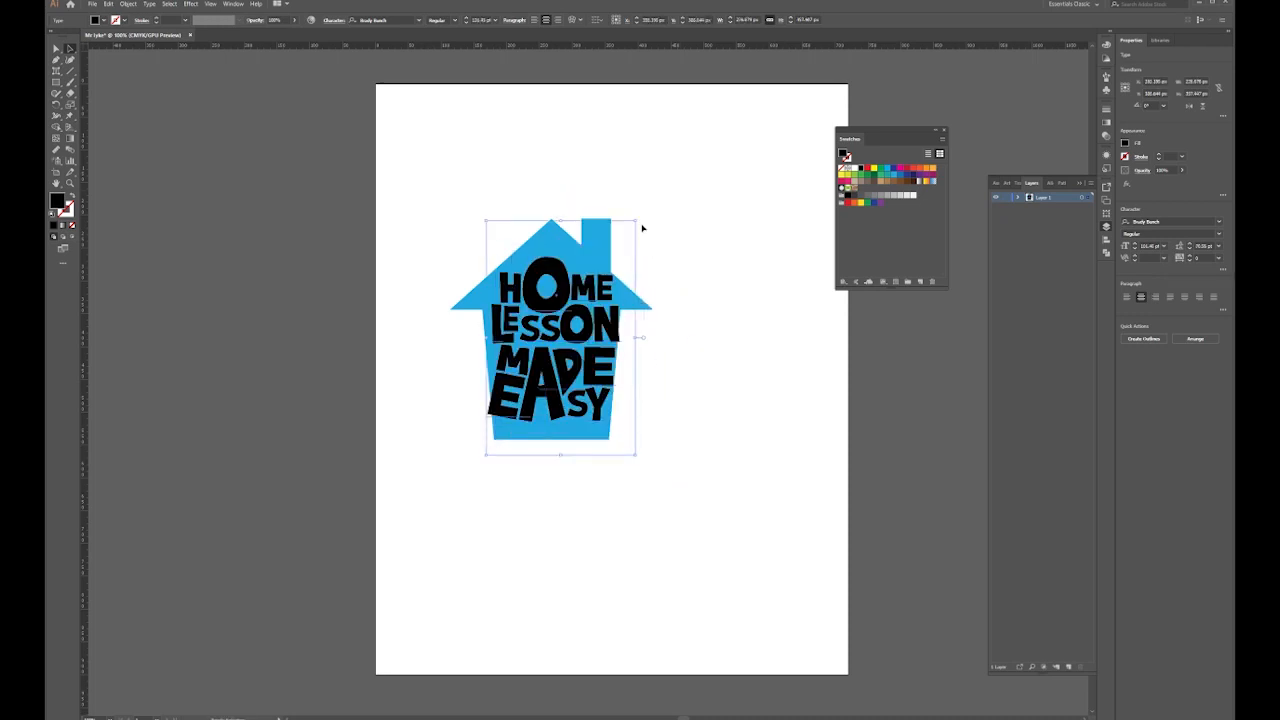
drag(637, 219, 632, 226)
drag(553, 333, 571, 329)
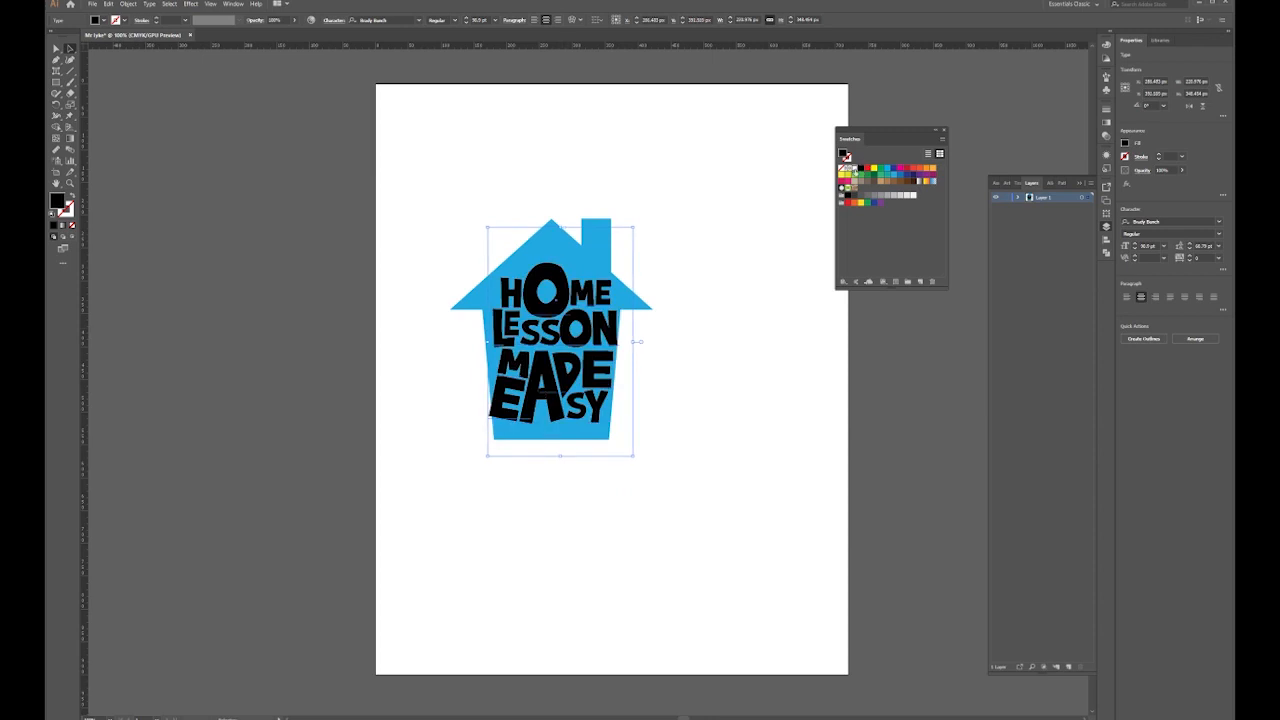
Make the lettering white, then move it off the house to the right
click(852, 168)
click(726, 254)
click(566, 334)
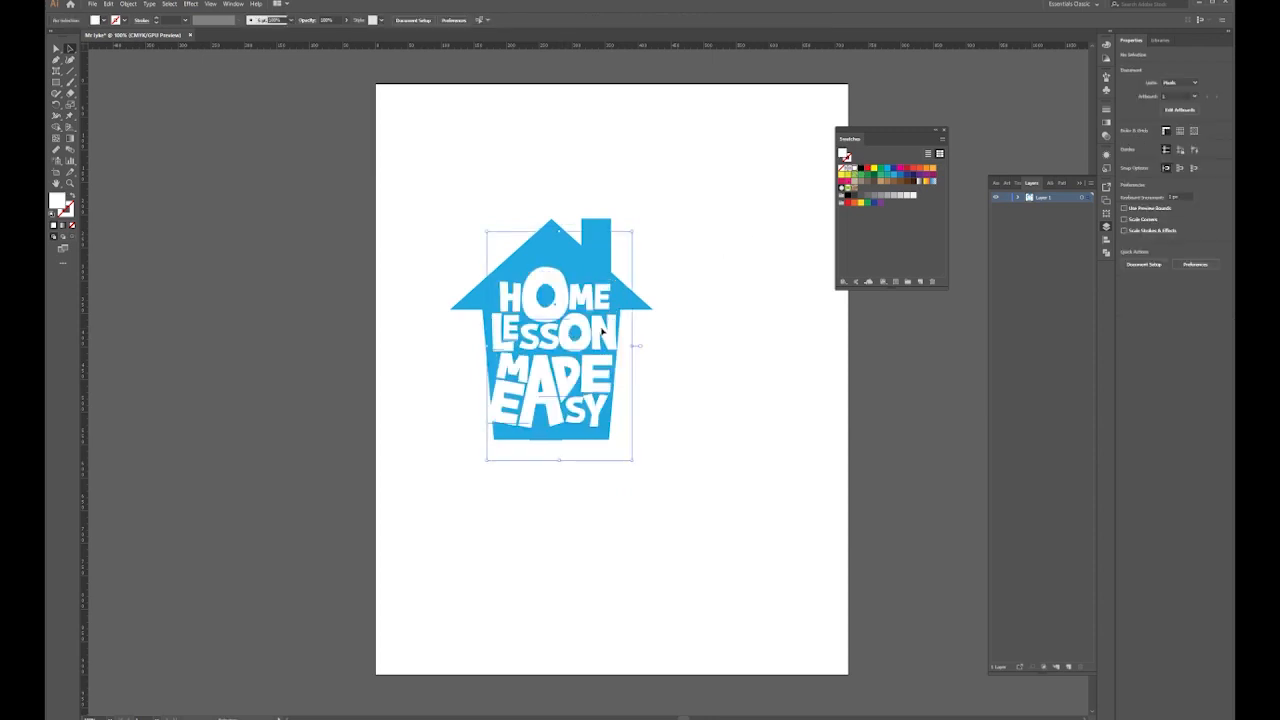
click(748, 278)
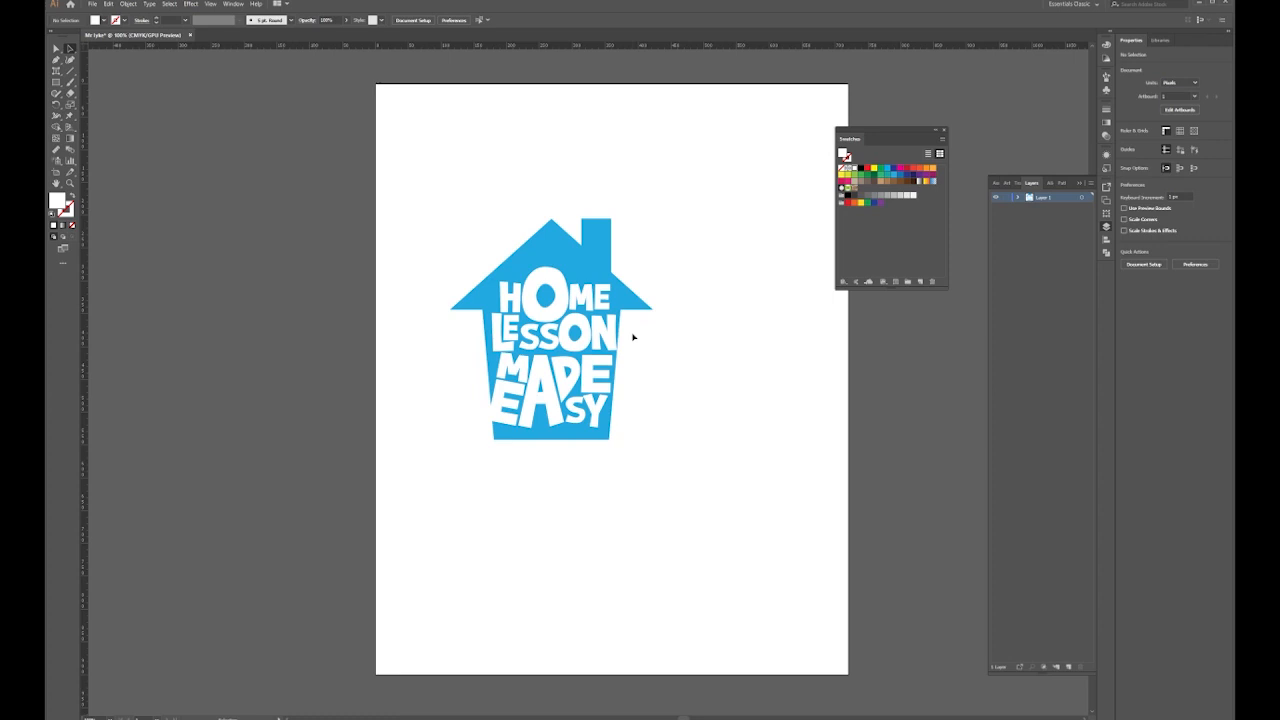
drag(547, 330, 732, 250)
Recolour the lettering dark blue and Alt-drag a copy over the house
click(866, 168)
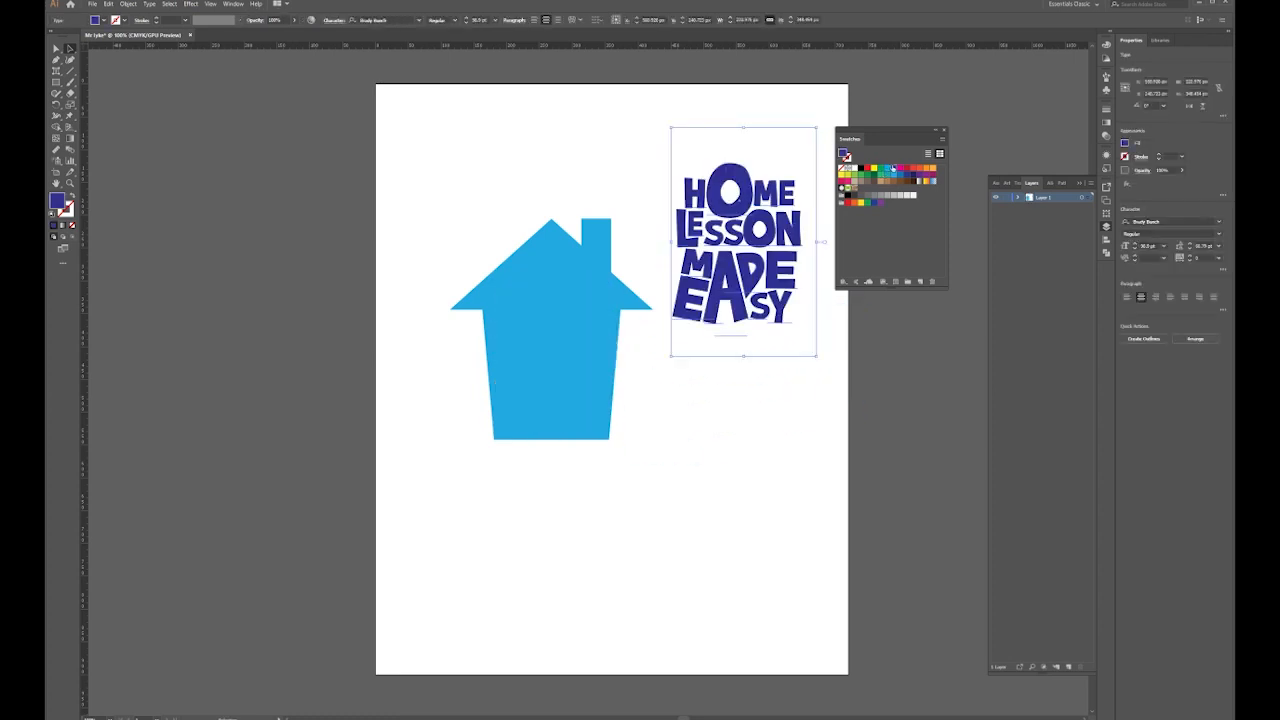
click(720, 406)
drag(743, 250, 554, 360)
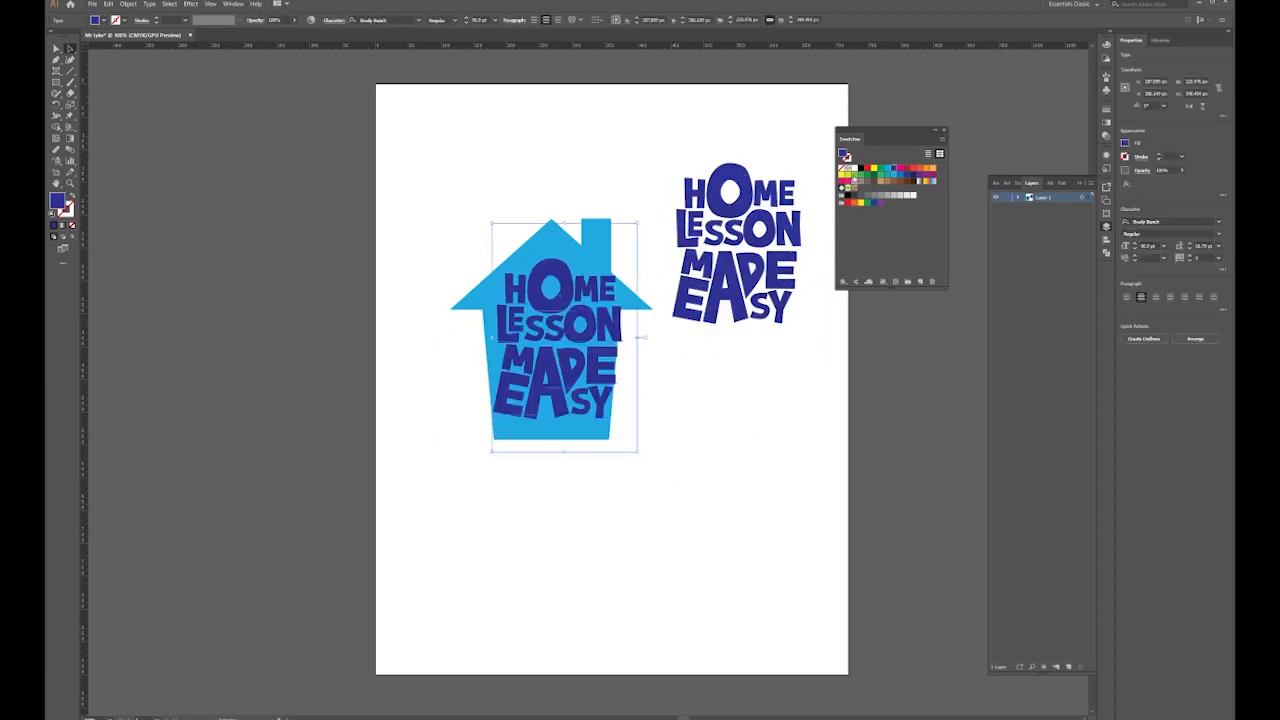
Give the copy a green fill and a heavy green stroke, about 17 pt
click(846, 183)
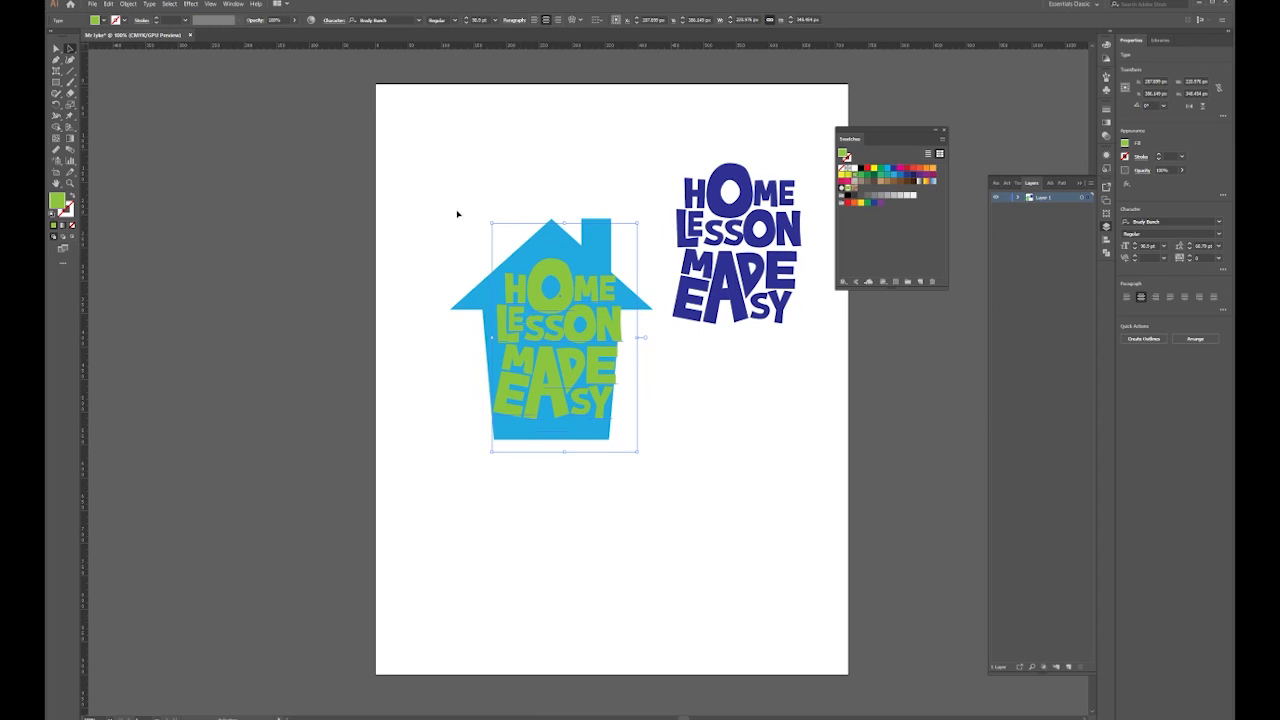
click(124, 20)
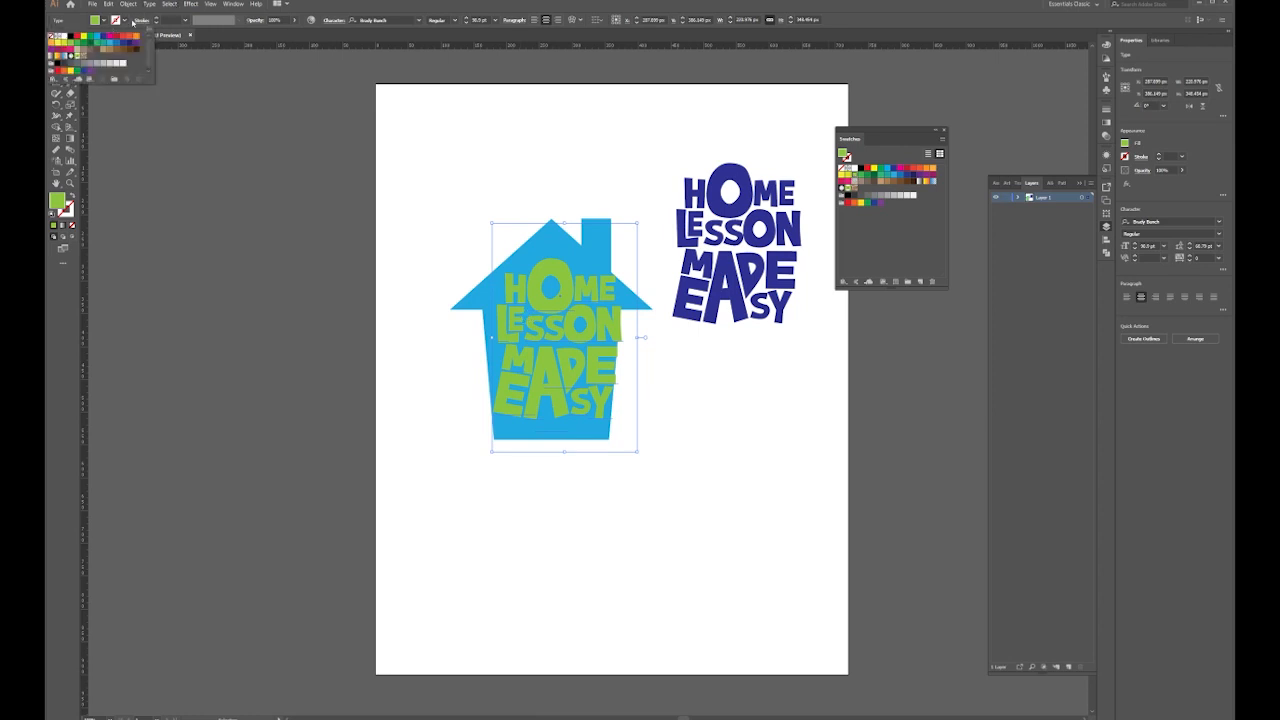
click(70, 52)
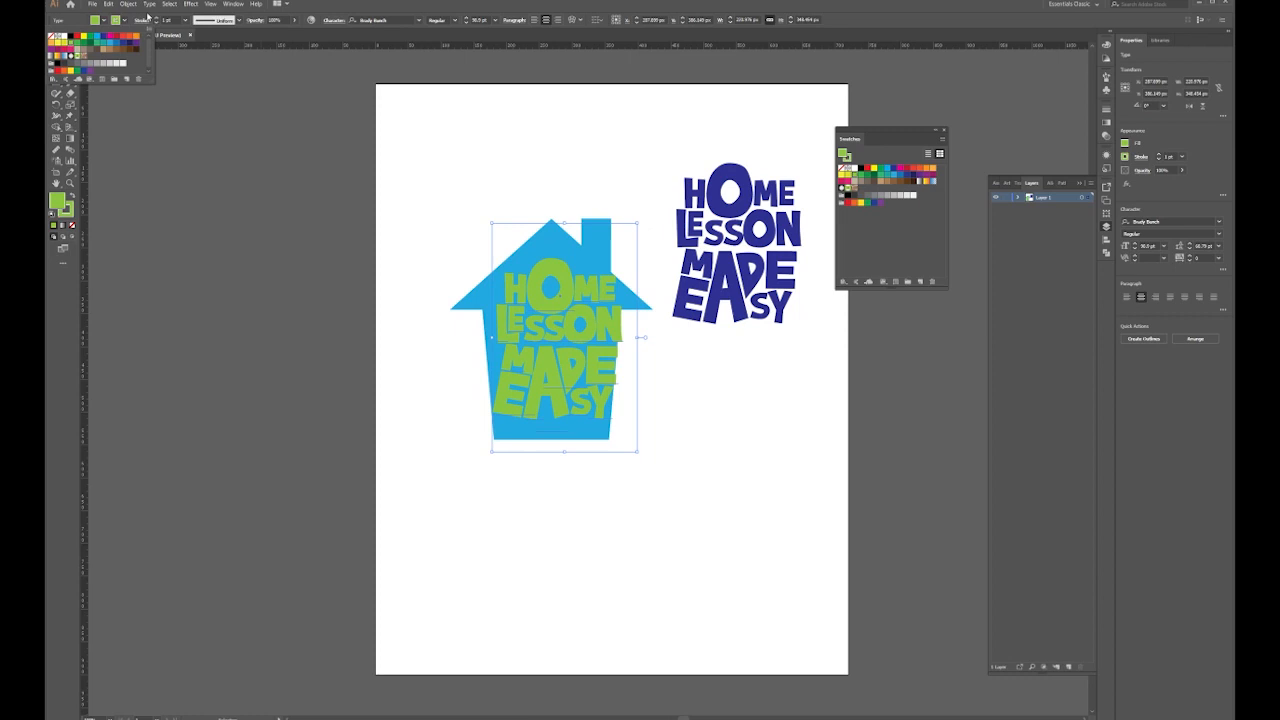
click(157, 19)
click(157, 19)
click(157, 19)
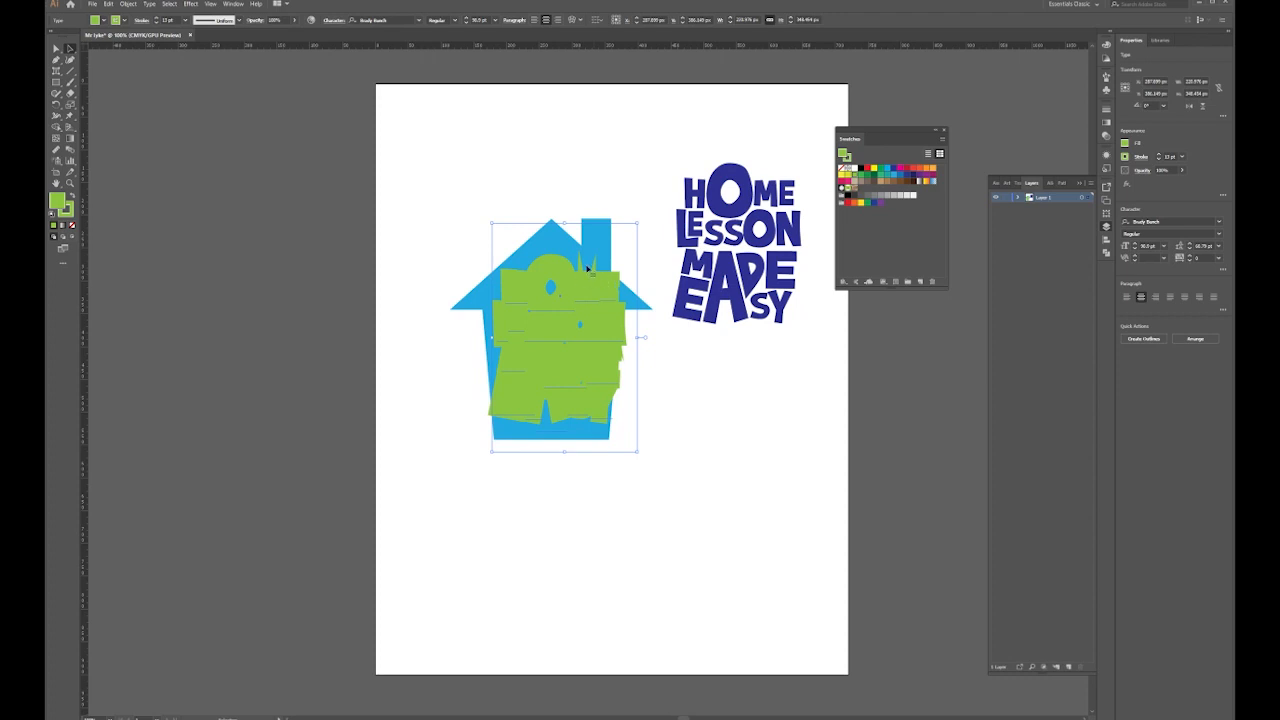
Set the green stroke to Round Join and reselect the green lettering copy
click(141, 21)
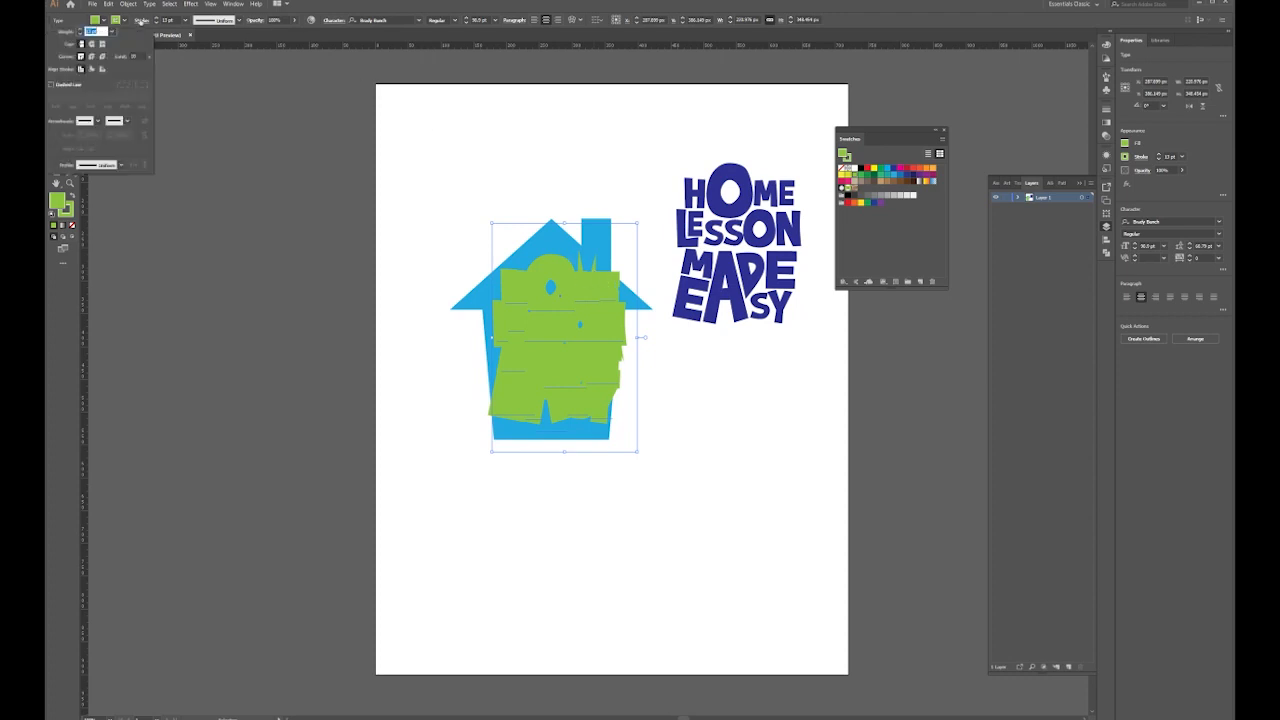
click(92, 57)
click(549, 137)
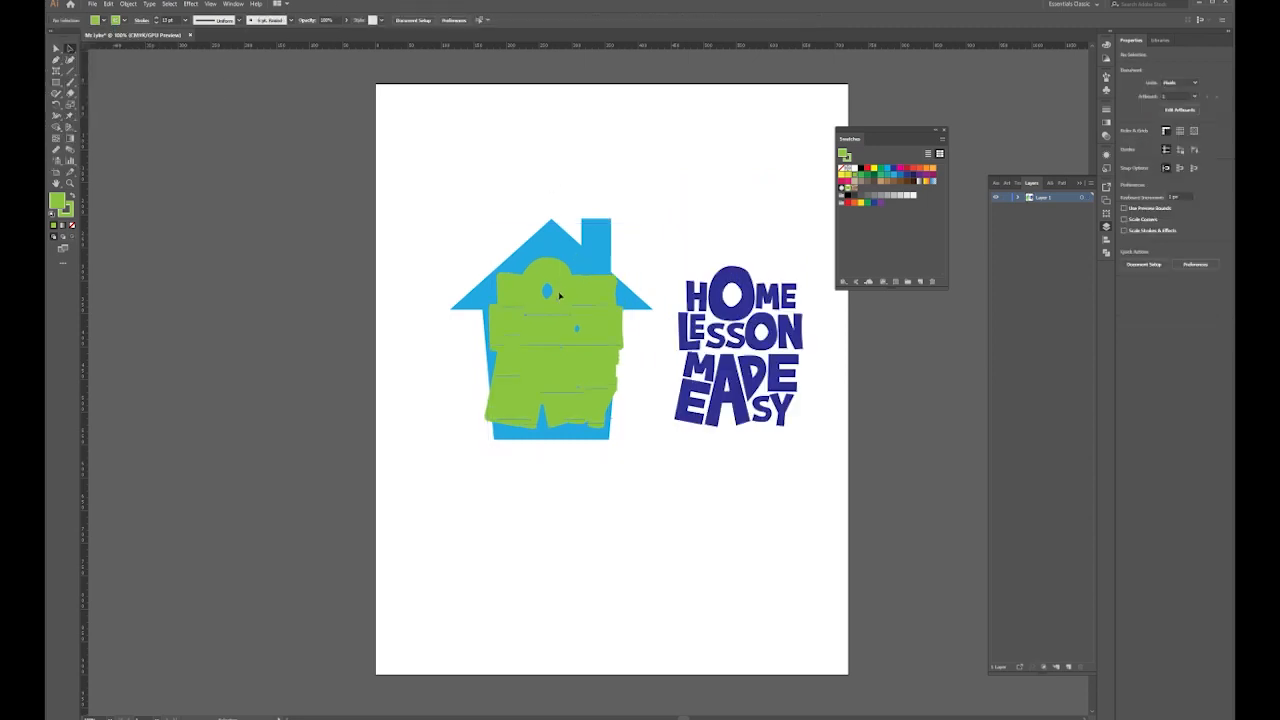
click(559, 295)
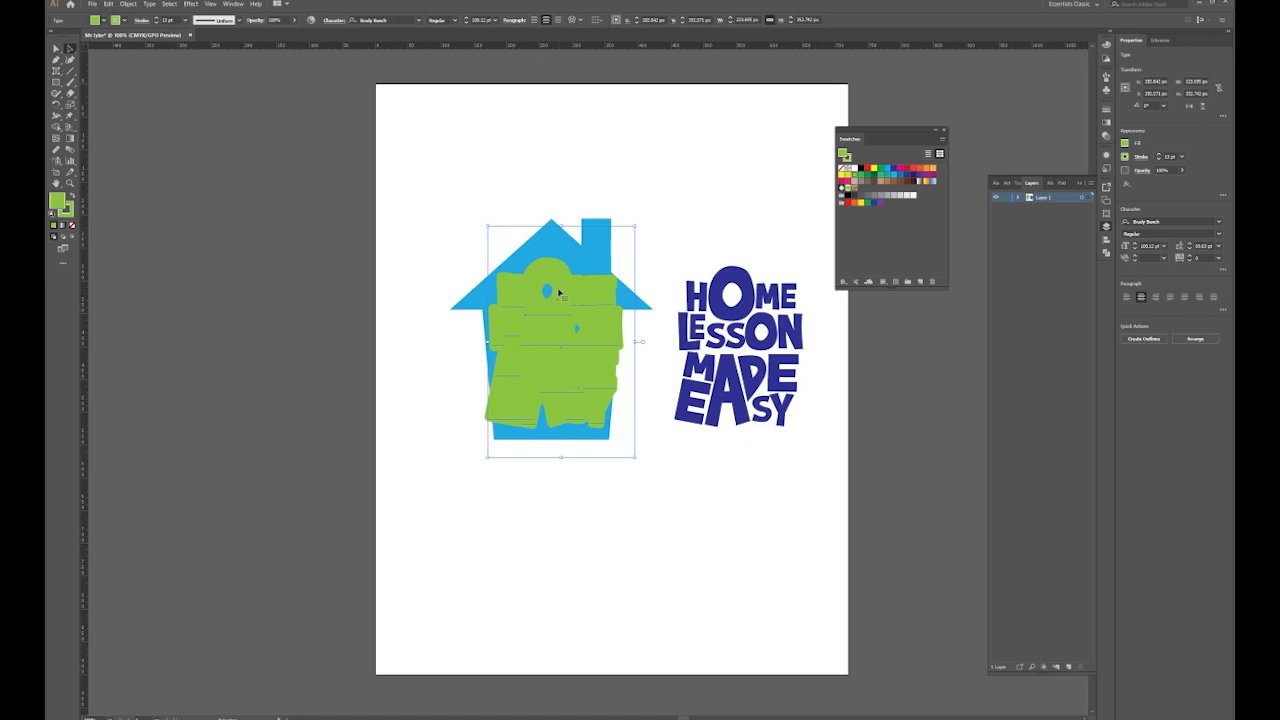
click(128, 4)
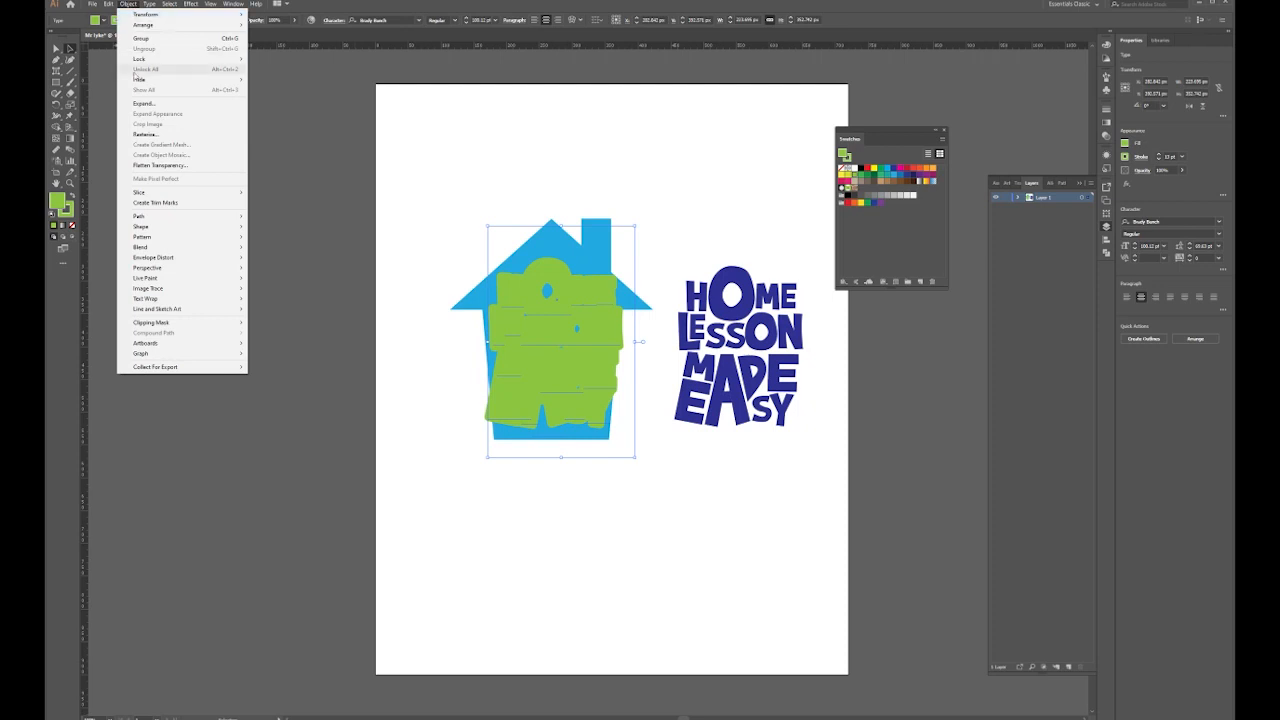
Expand the green lettering twice via Object > Expand to convert text and stroke into shapes
click(155, 104)
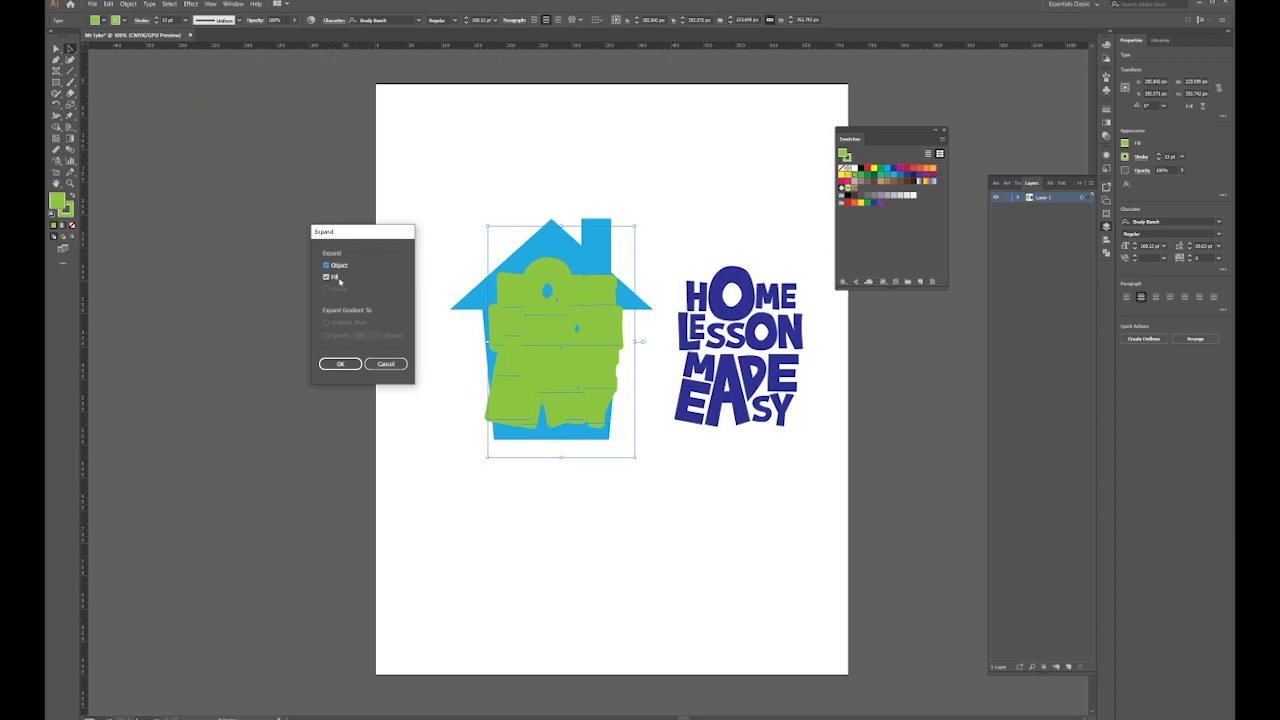
click(340, 364)
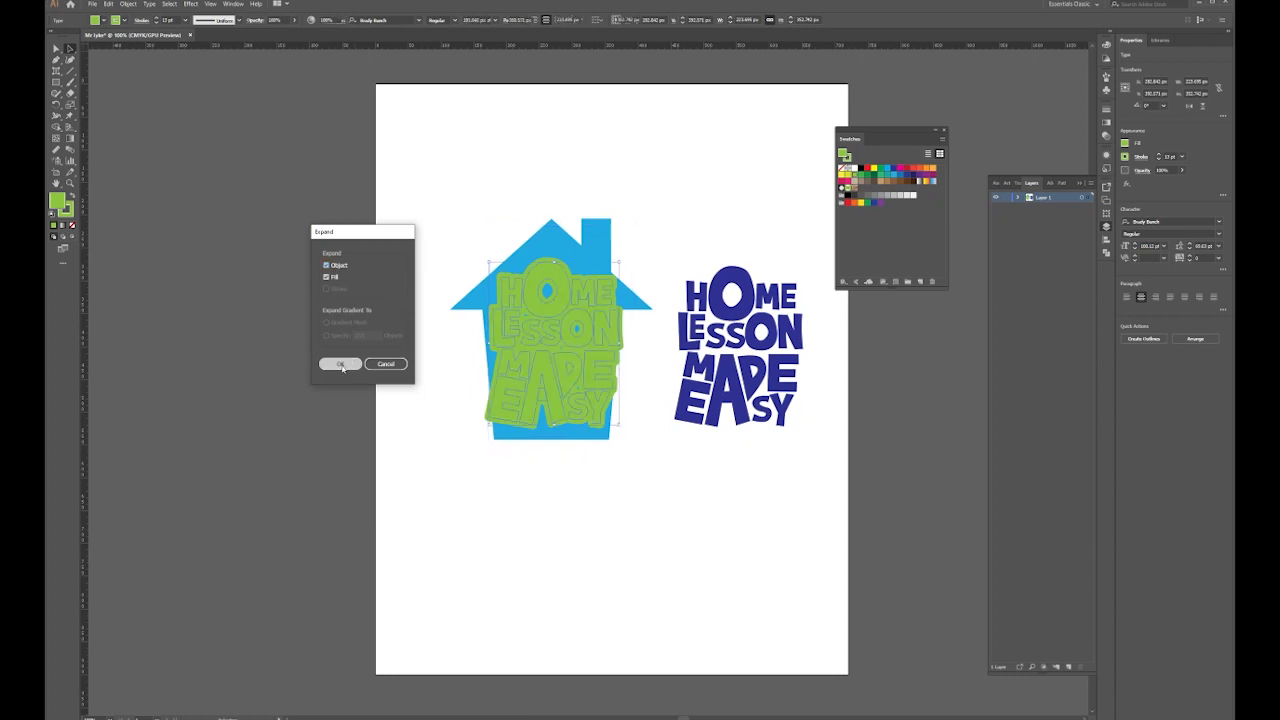
click(128, 4)
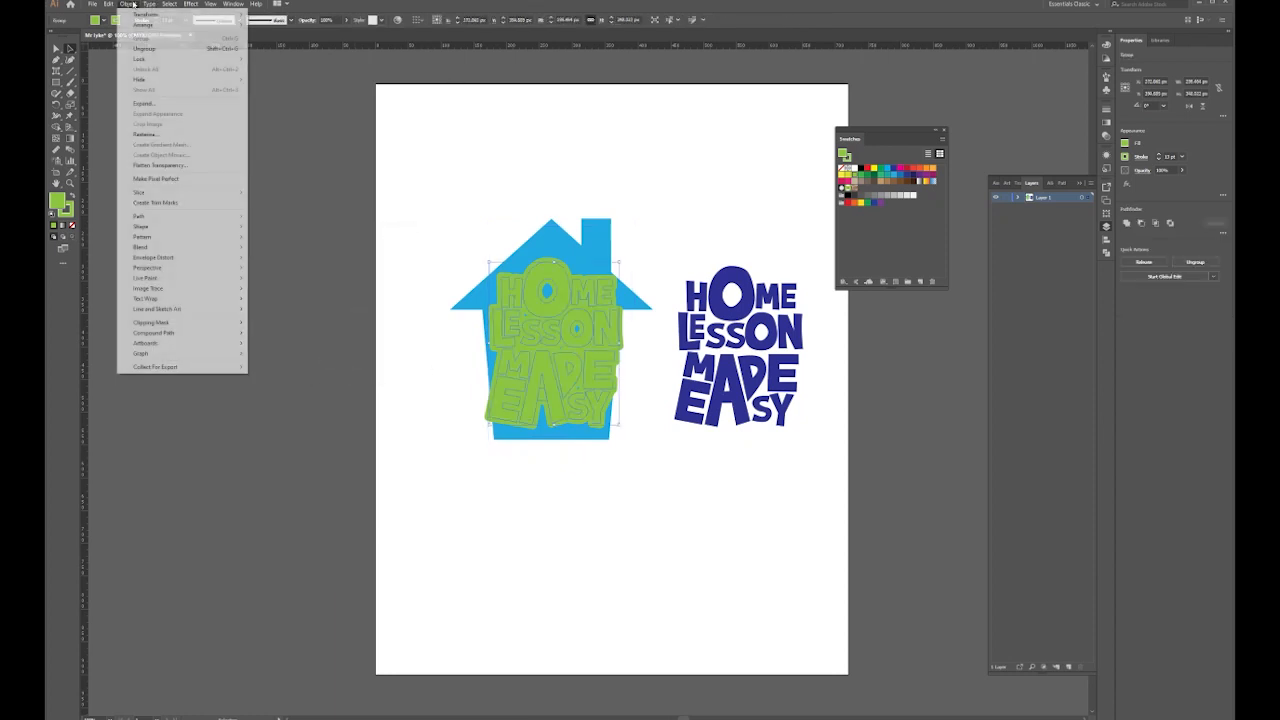
click(147, 104)
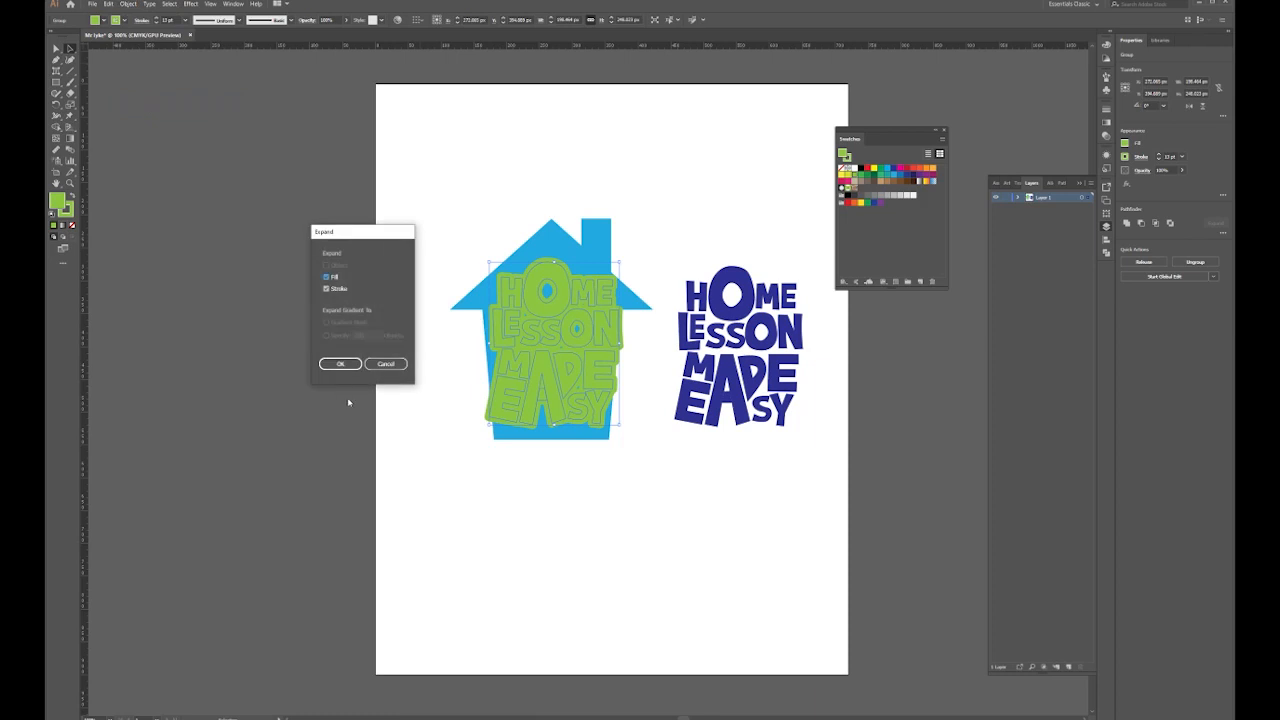
click(340, 363)
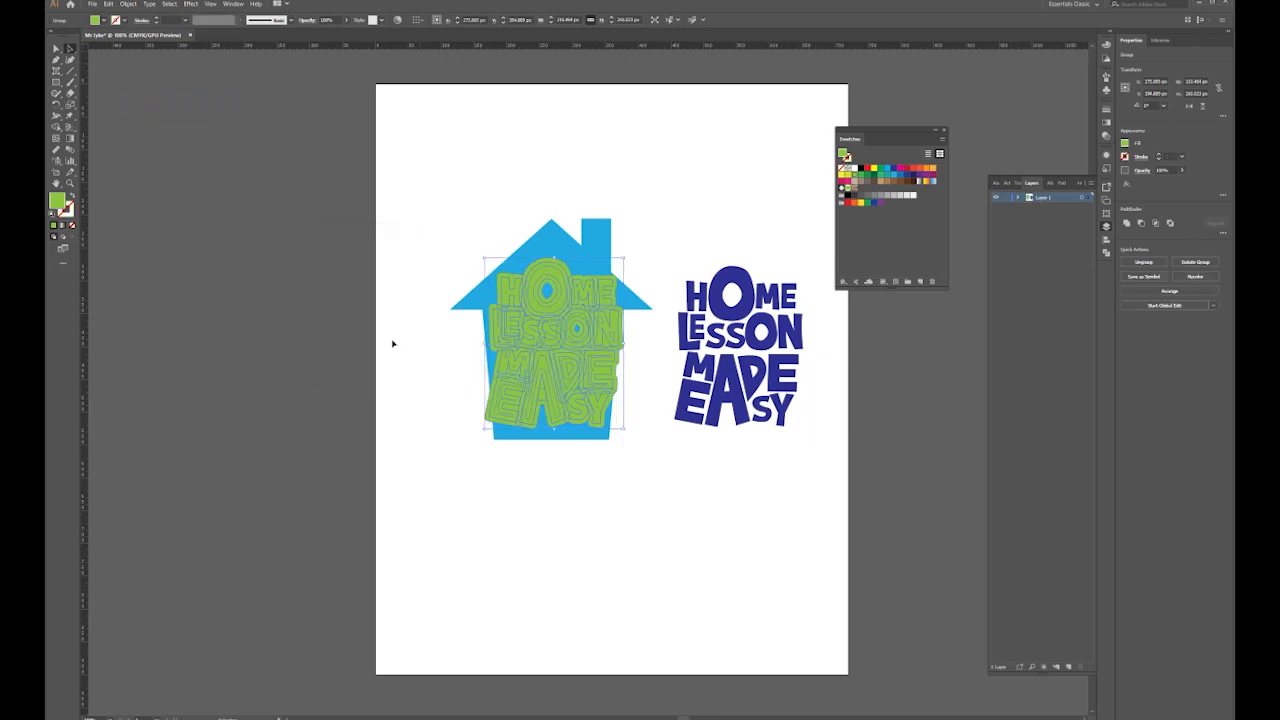
Unite the expanded green shapes with Pathfinder and enter isolation mode on the result
click(1127, 222)
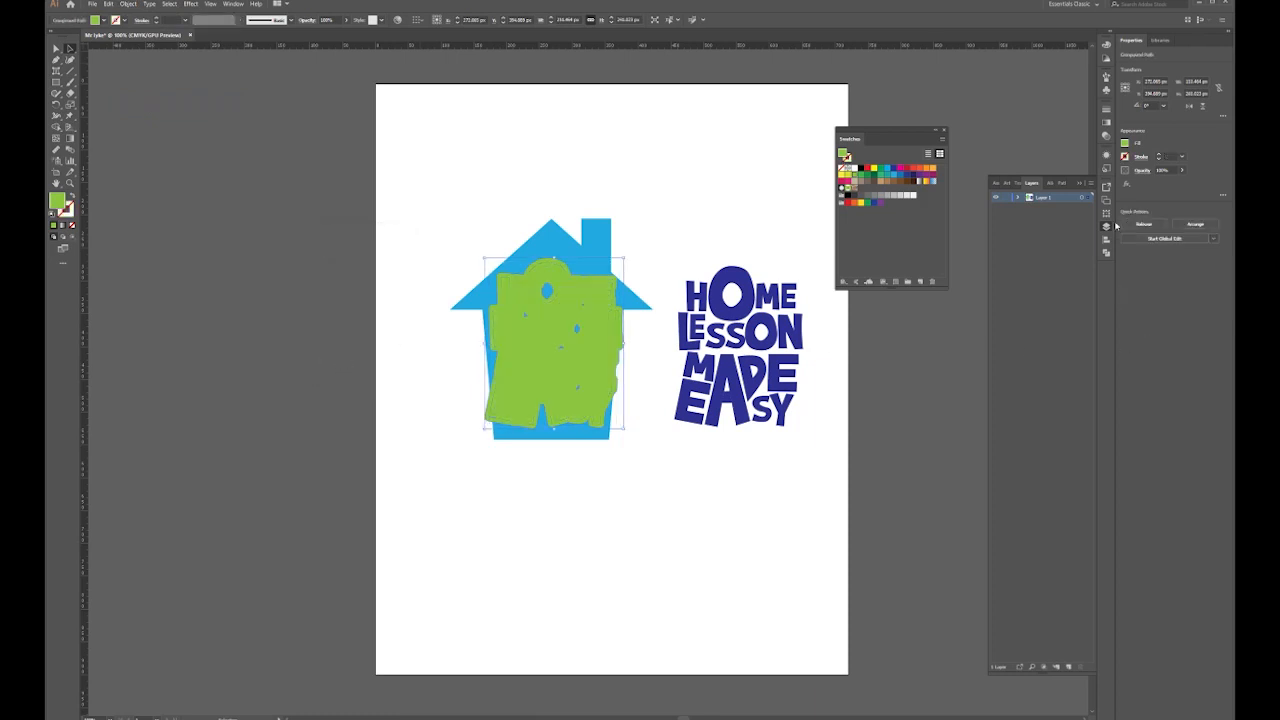
click(102, 20)
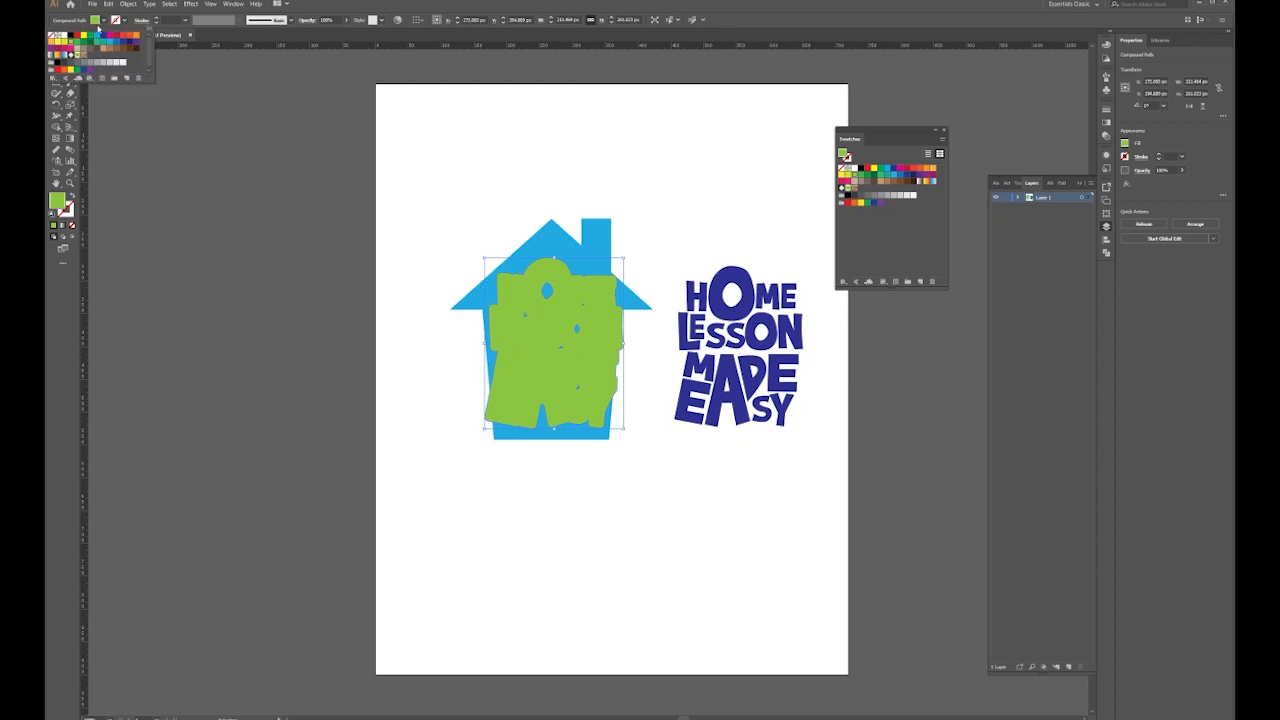
click(664, 220)
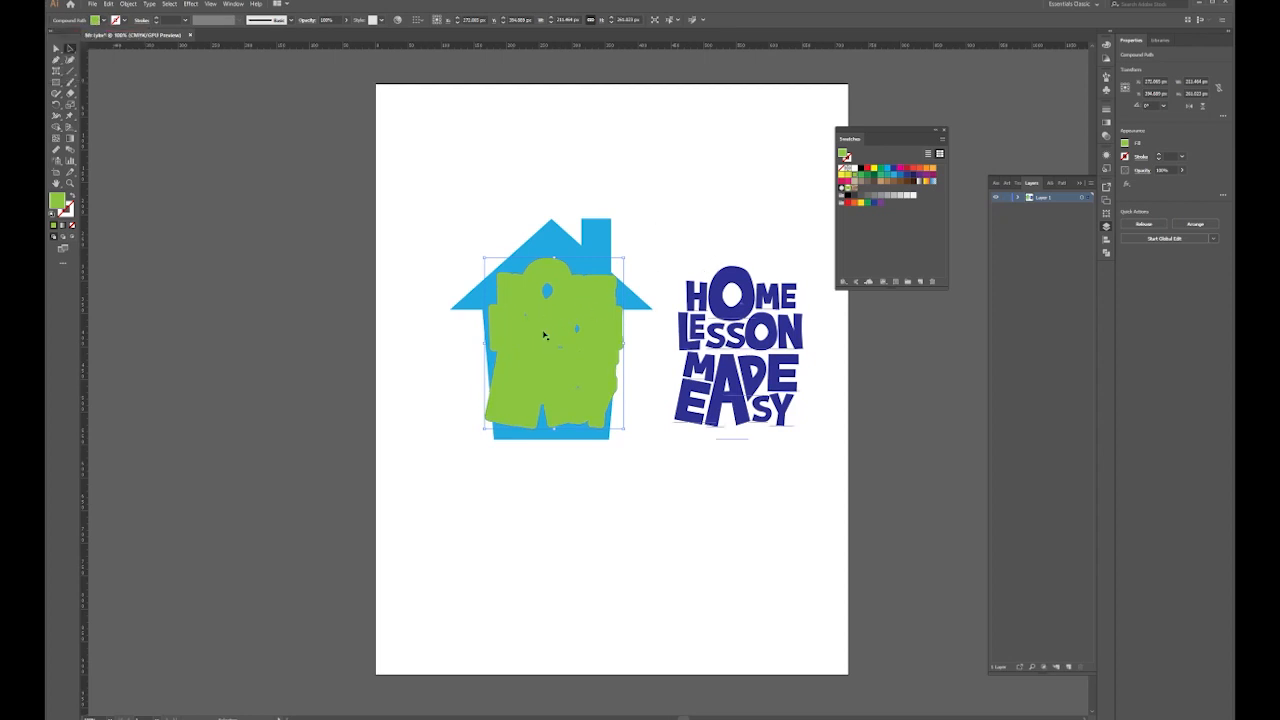
click(548, 289)
click(551, 319)
double_click(553, 292)
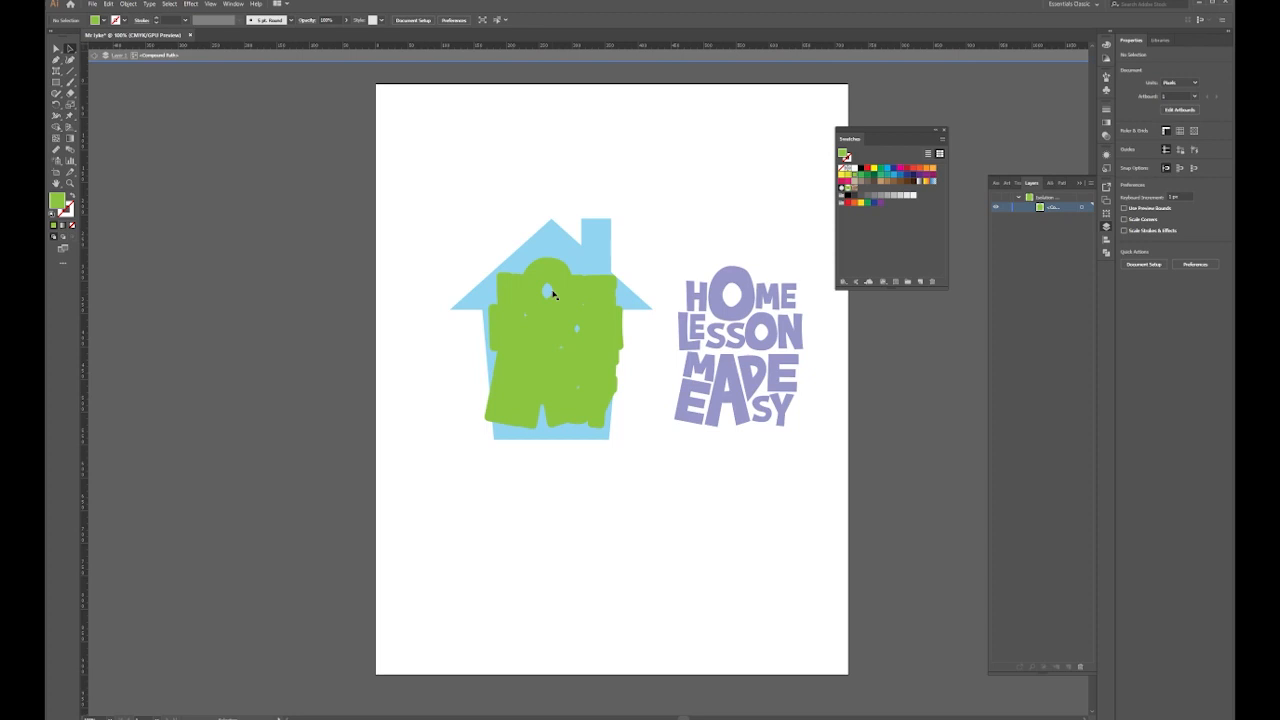
Delete the small hole paths inside the green backing shape
click(548, 291)
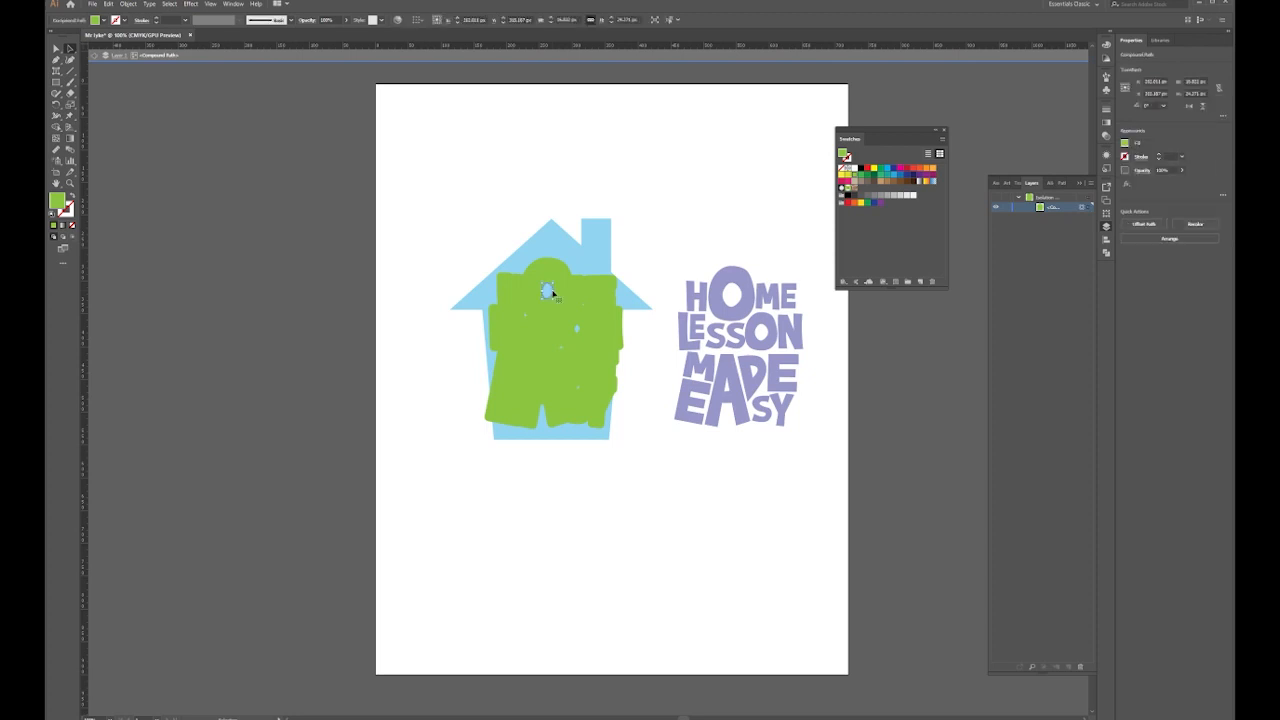
key(Delete)
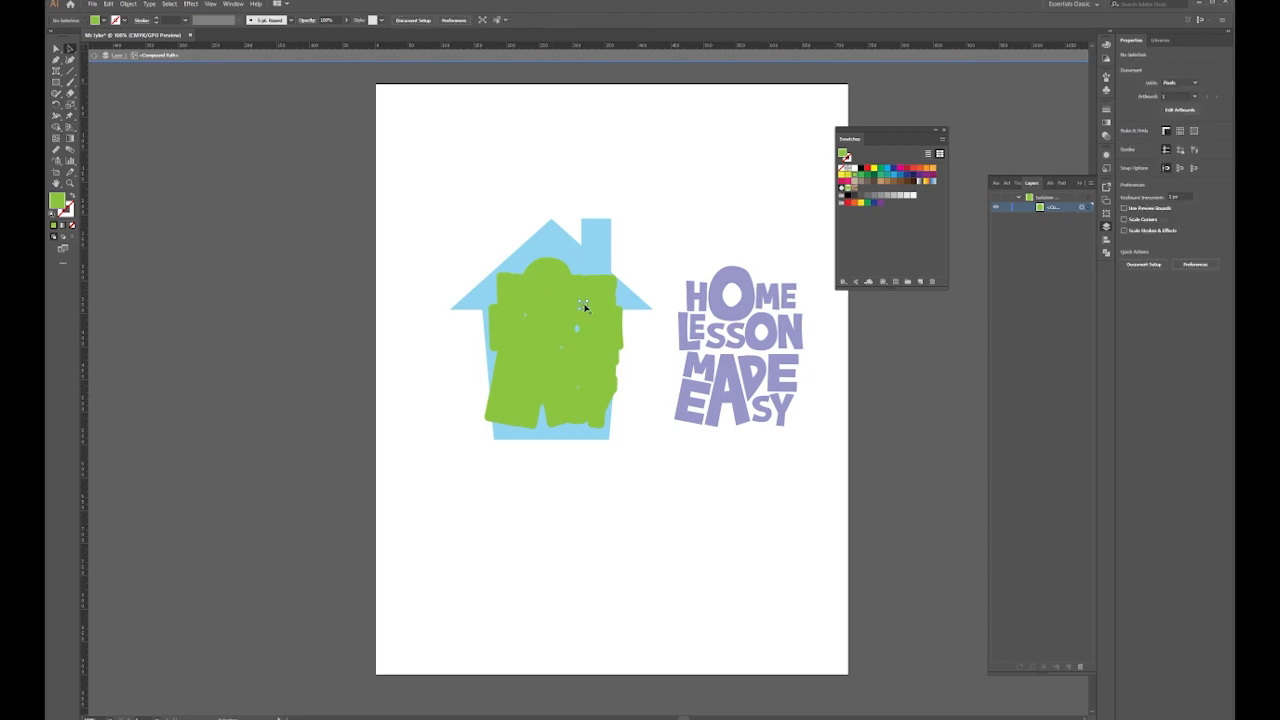
key(Delete)
click(577, 329)
key(Delete)
click(562, 347)
key(Delete)
click(526, 316)
key(Delete)
Exit isolation mode and move the HOME LESSON MADE EASY lettering onto the green backing over the house
double_click(662, 172)
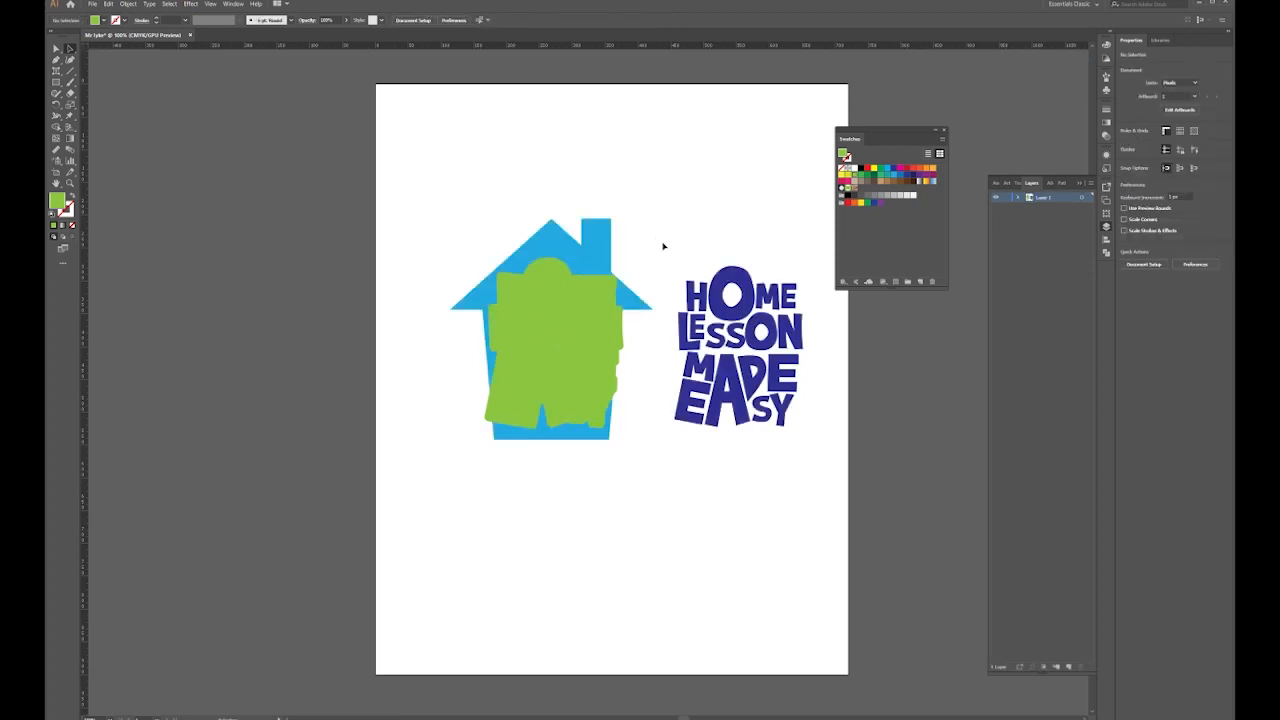
drag(735, 302, 553, 307)
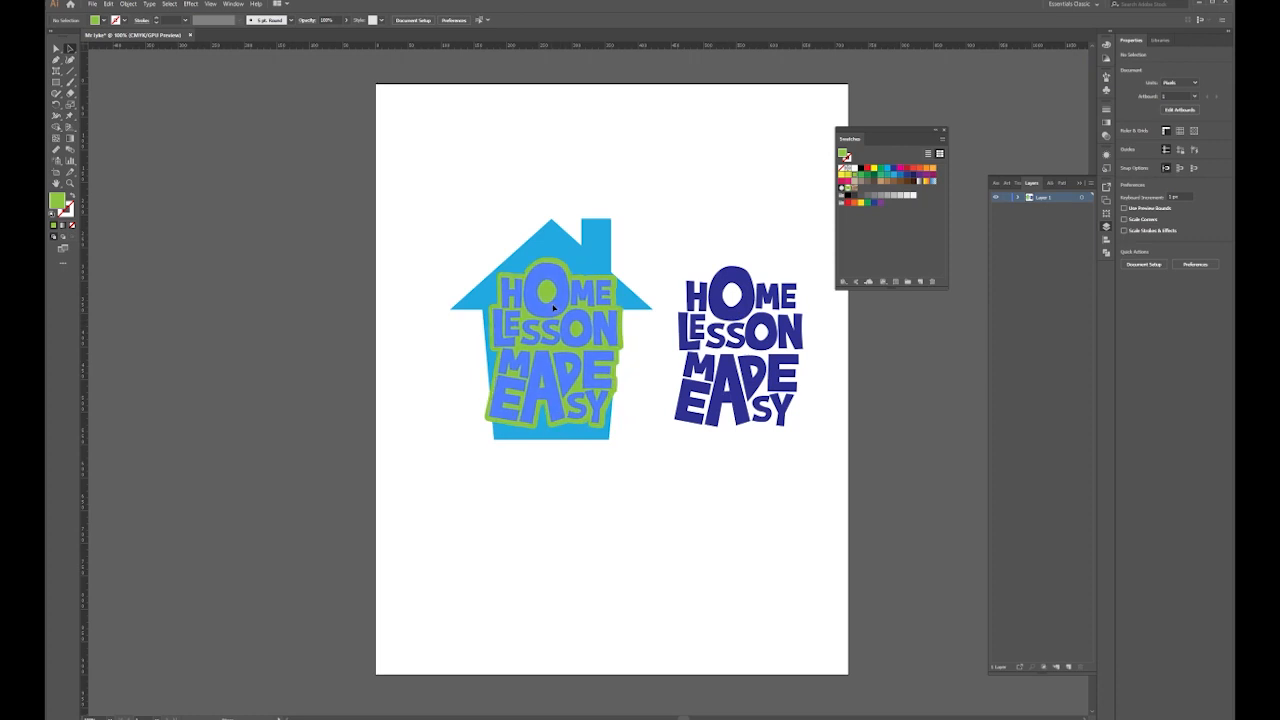
drag(553, 307, 553, 308)
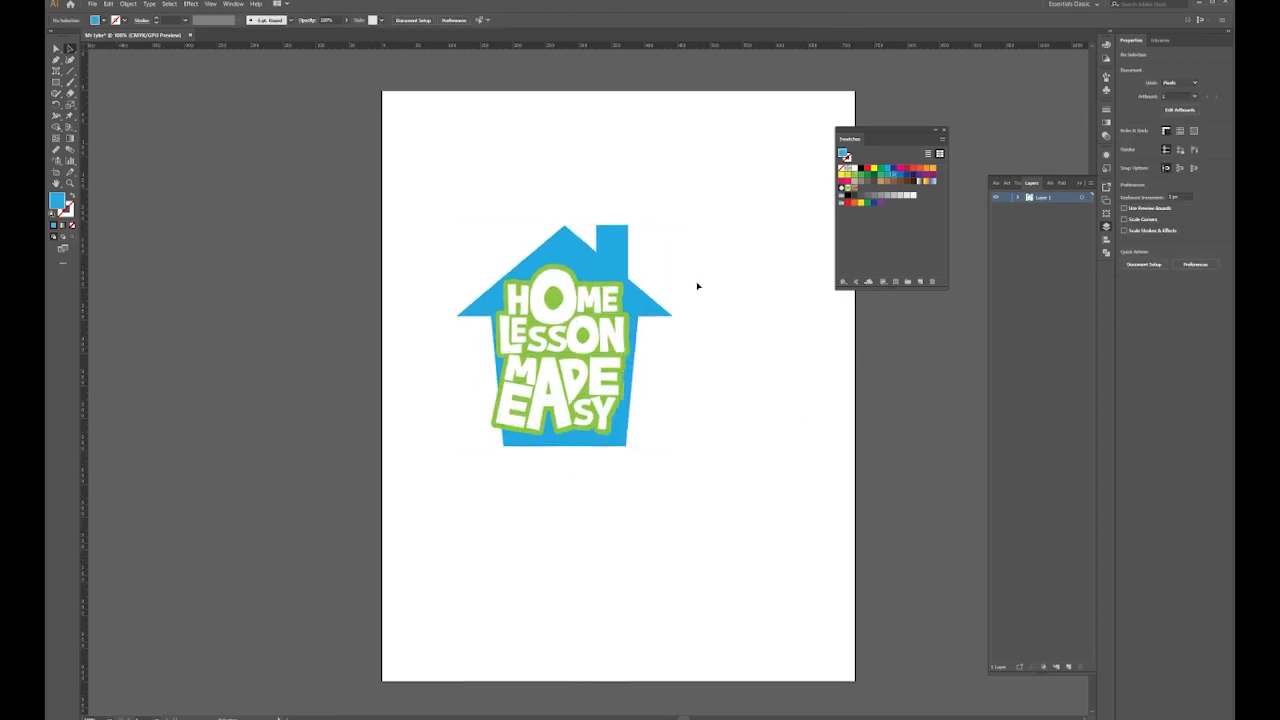
Widen the lettering to fill the green backing and nudge it slightly down
key(ctrl+a)
shift+click(646, 304)
drag(645, 348, 651, 351)
drag(595, 354, 593, 361)
key(ctrl+shift+a)
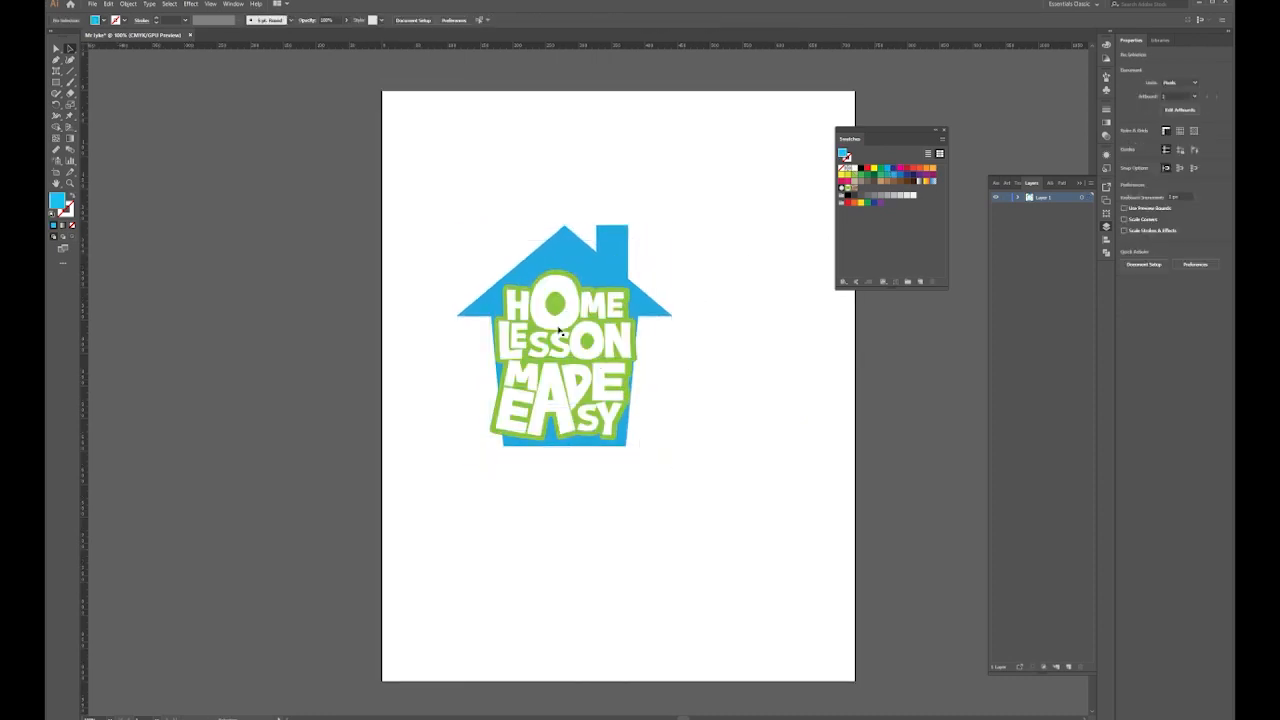
Draw a yellow-green circle over the O of HOME
drag(57, 82, 100, 105)
drag(537, 290, 568, 316)
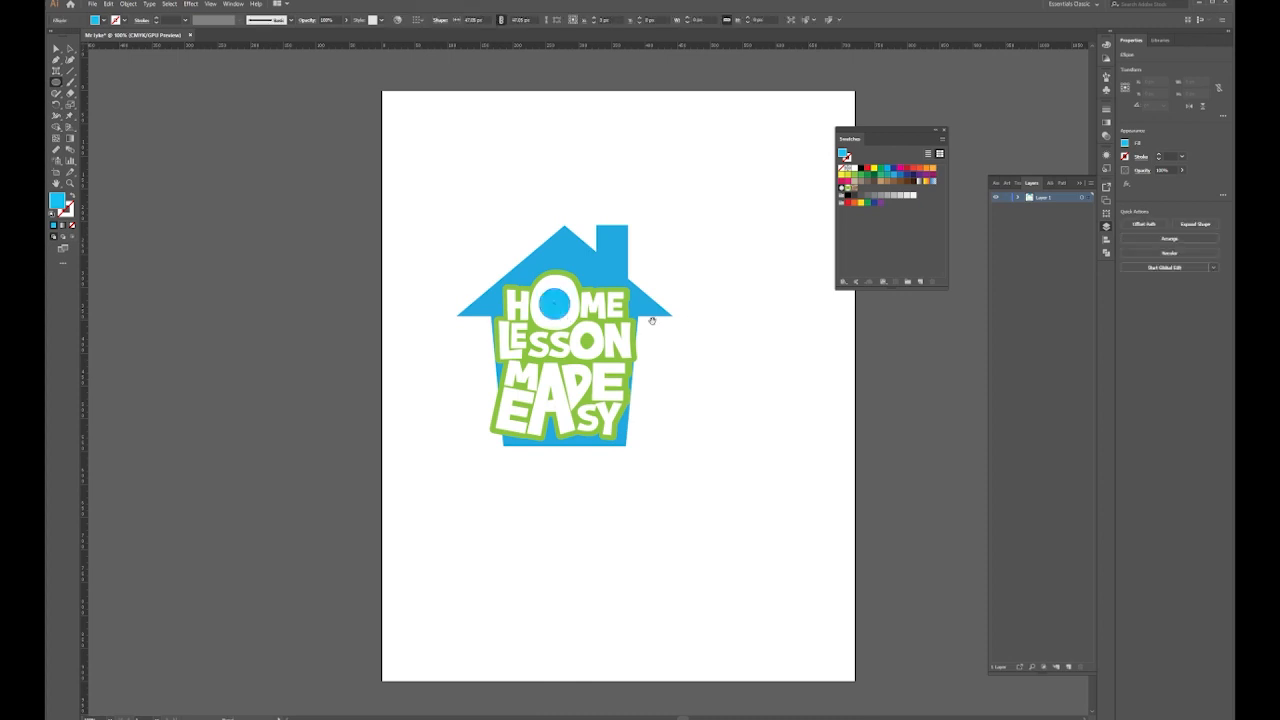
click(848, 181)
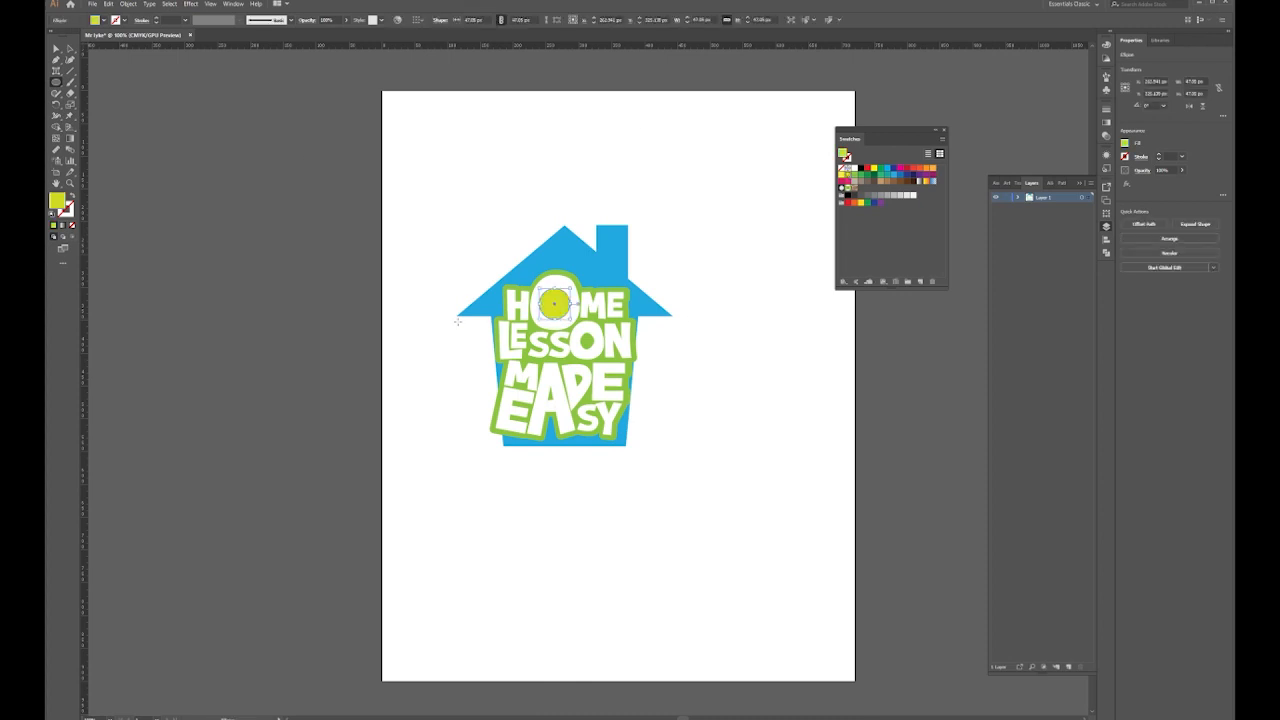
click(56, 48)
key(ctrl+shift+a)
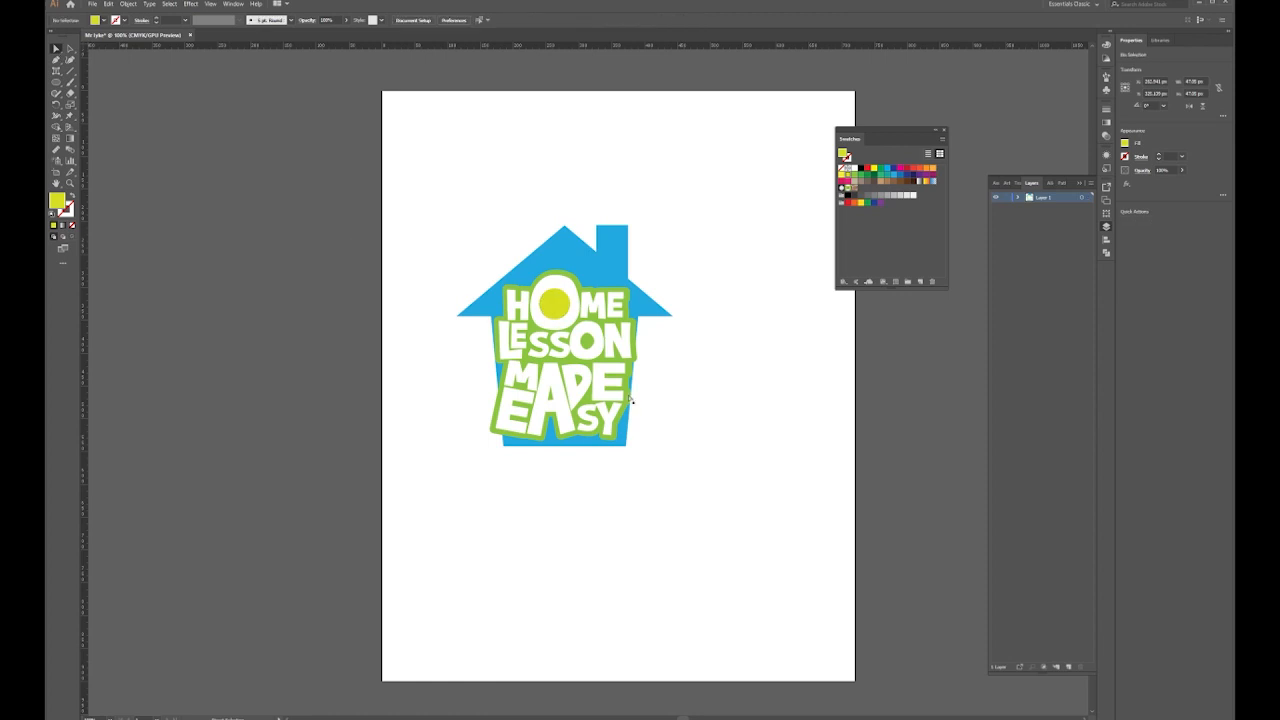
Place yellow-green circles in the O of LESSON and the D of MADE
click(560, 313)
drag(592, 347, 598, 331)
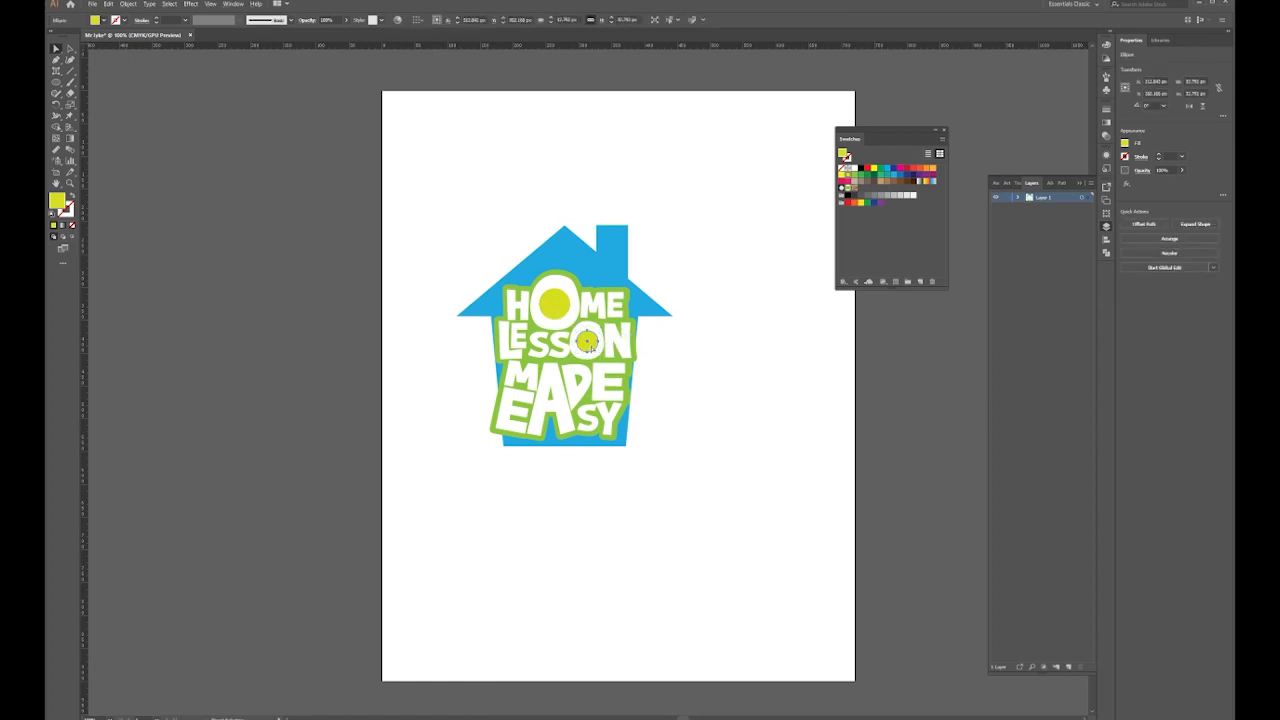
key(Up)
drag(592, 344, 554, 396)
click(614, 497)
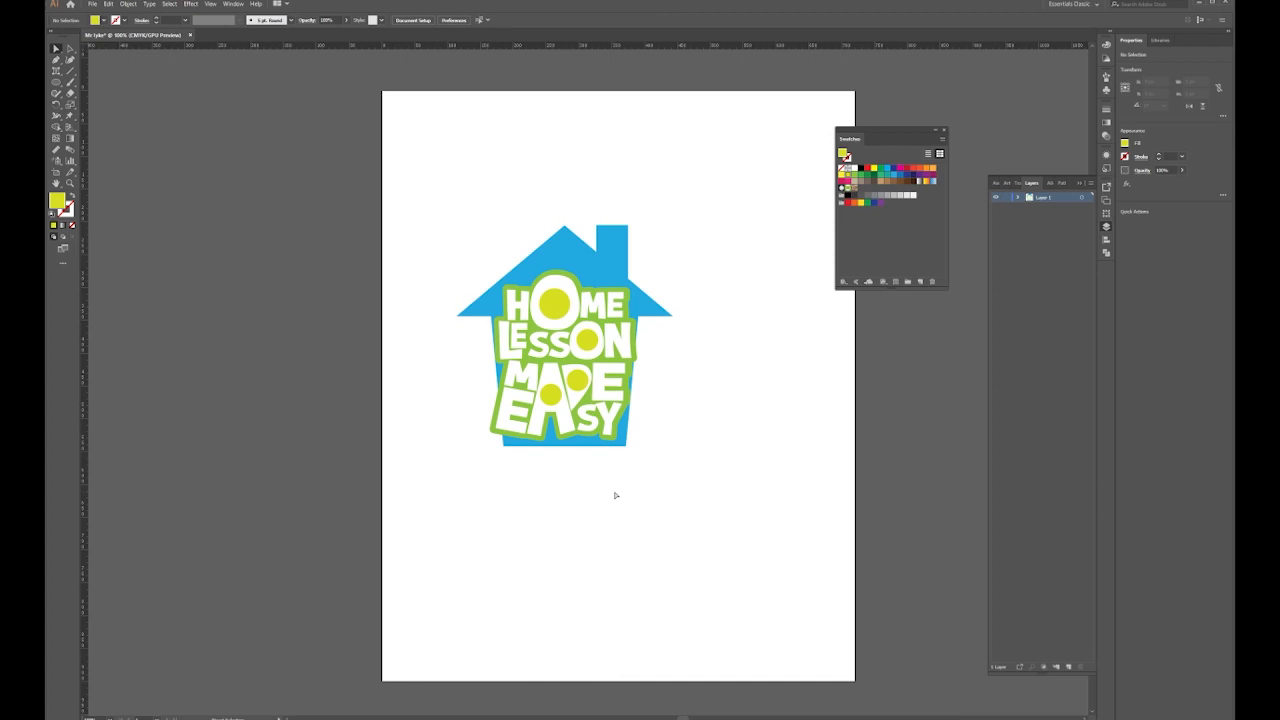
click(527, 320)
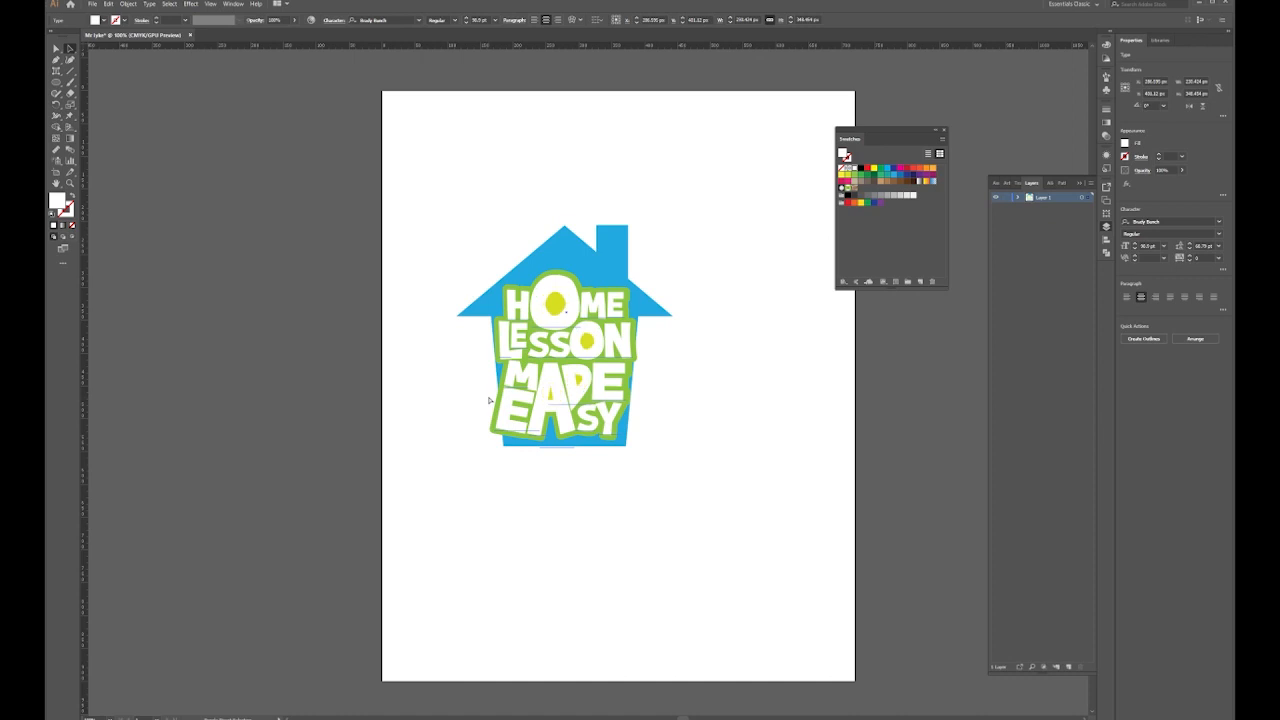
ctrl+click(716, 368)
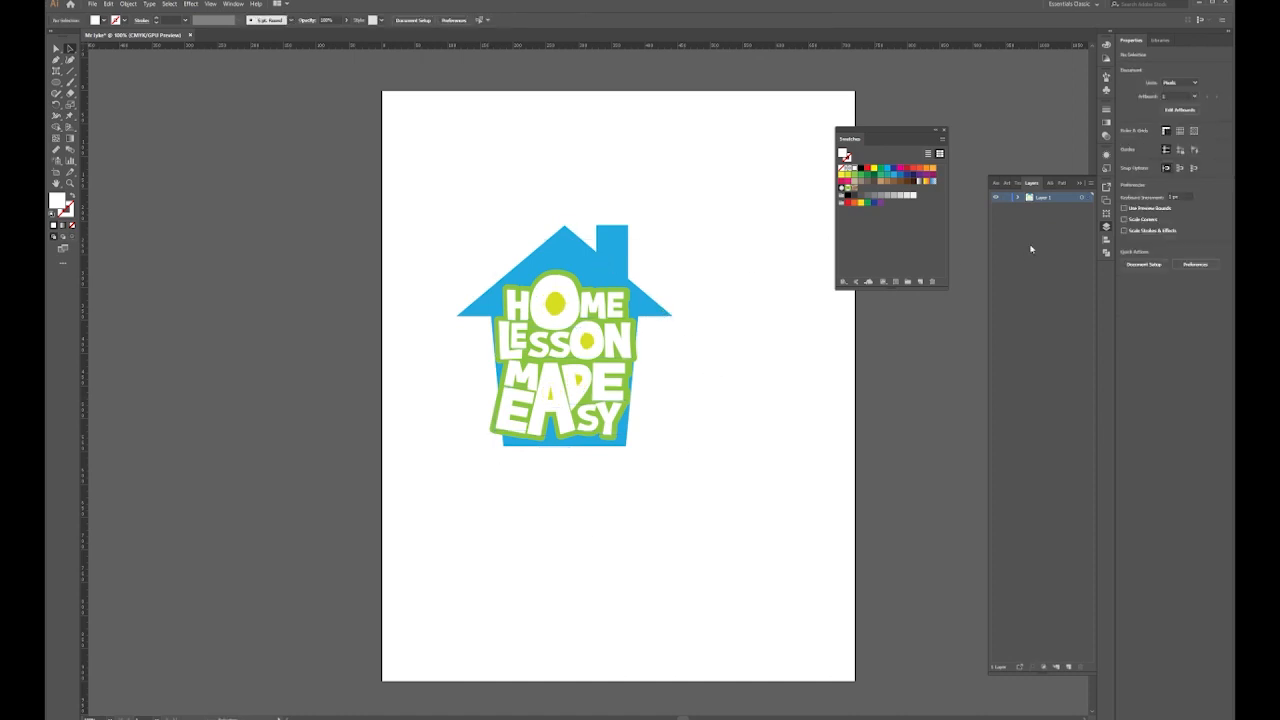
Add Layer 2 and move the lettering onto it, toggling its visibility to check
click(1069, 667)
click(602, 321)
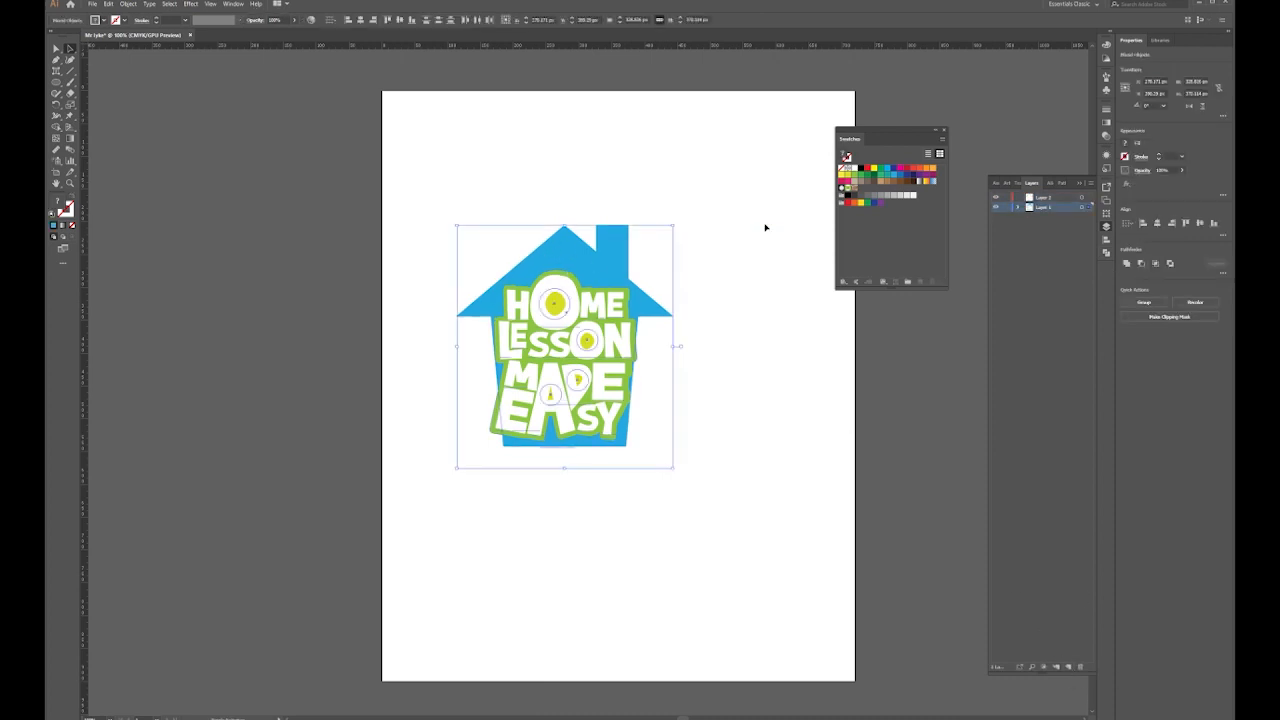
click(581, 248)
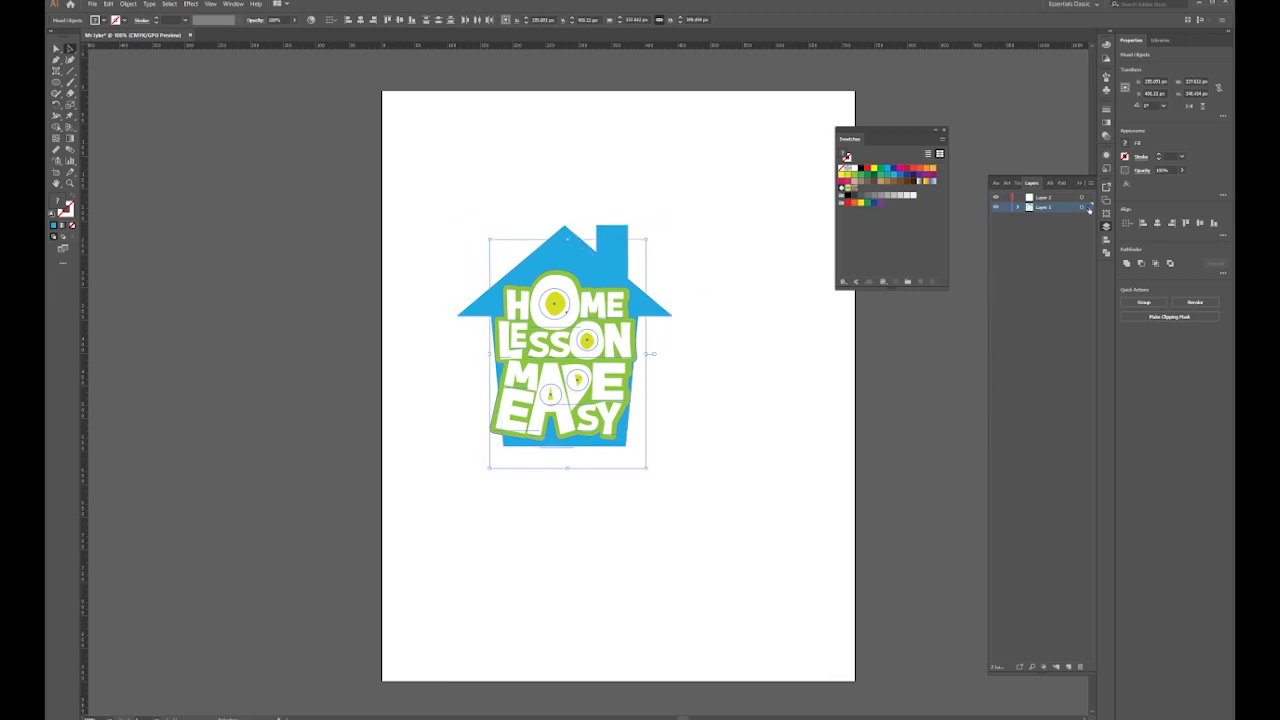
drag(1088, 199, 1083, 197)
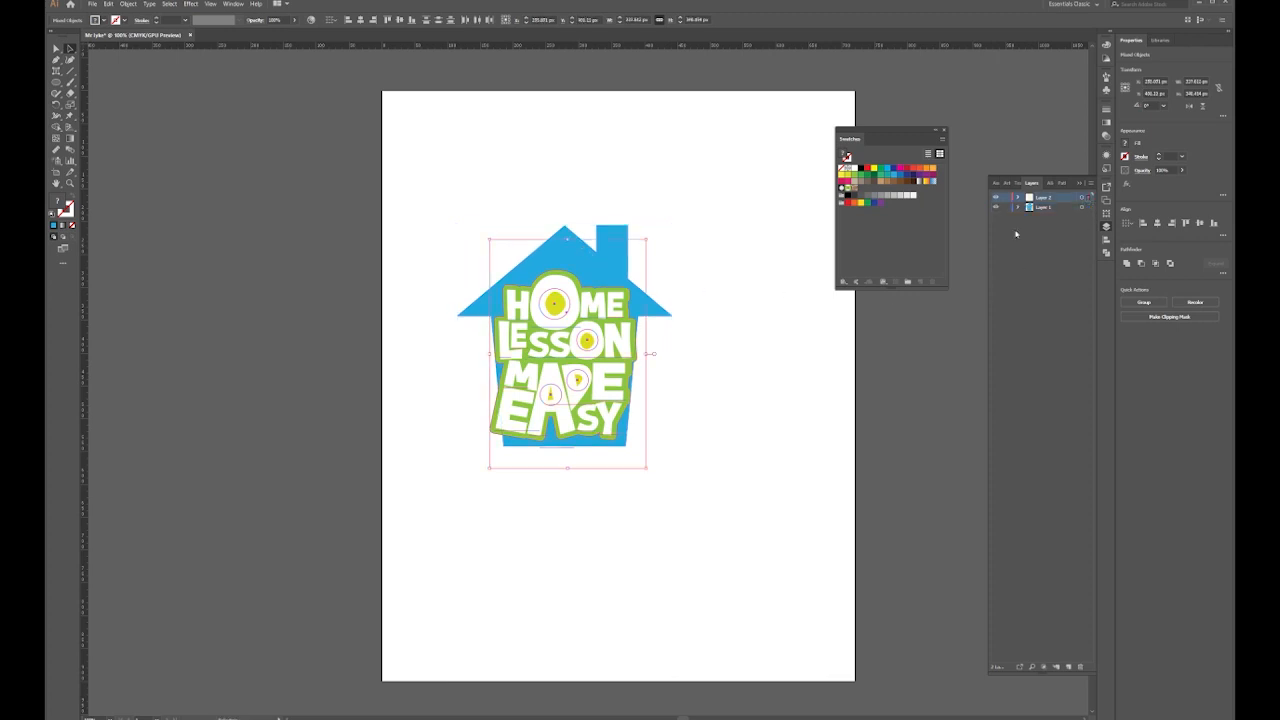
click(995, 198)
click(995, 198)
click(995, 198)
click(995, 198)
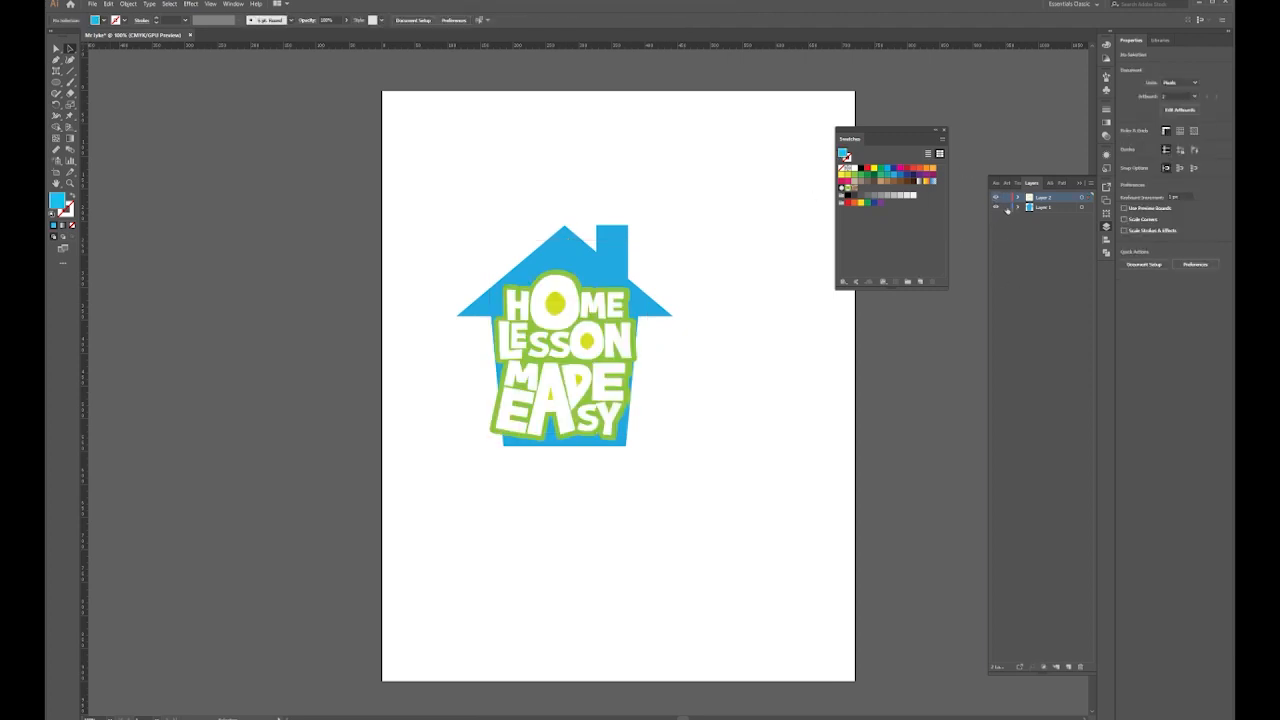
On a new layer above Layer 1, draw a large light green circle
click(1040, 207)
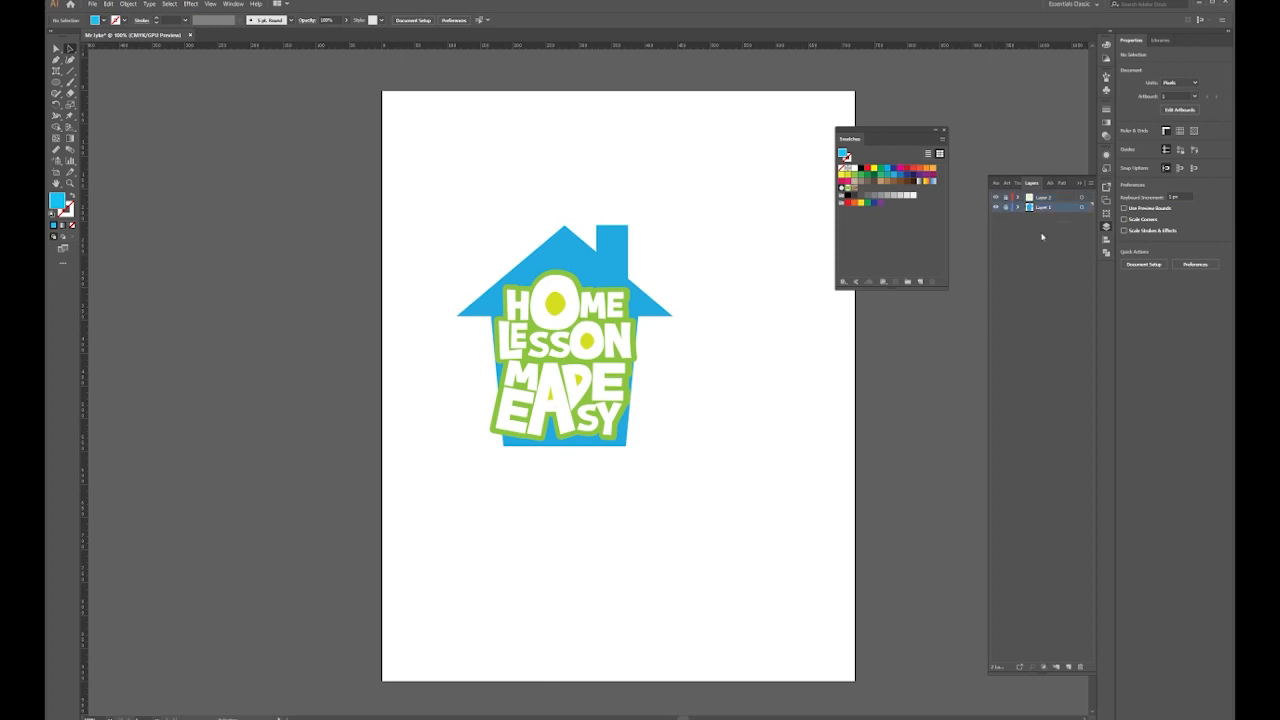
click(1068, 666)
click(56, 82)
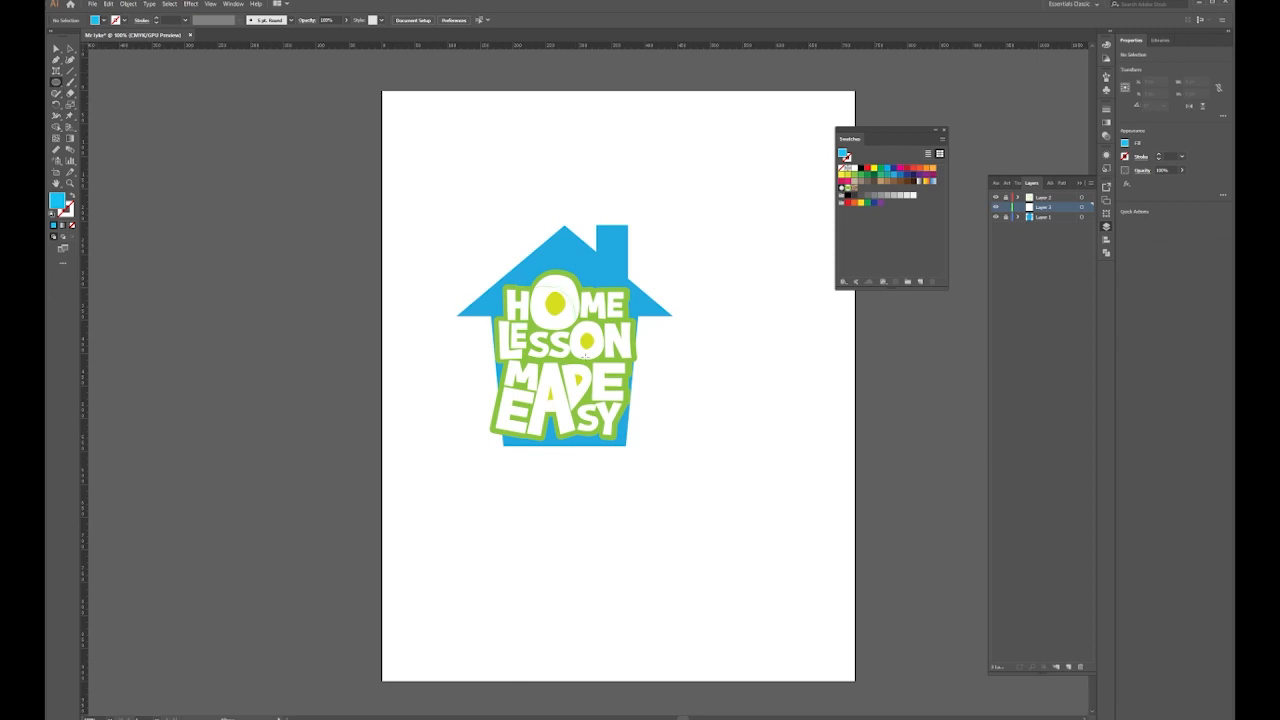
drag(635, 427, 637, 431)
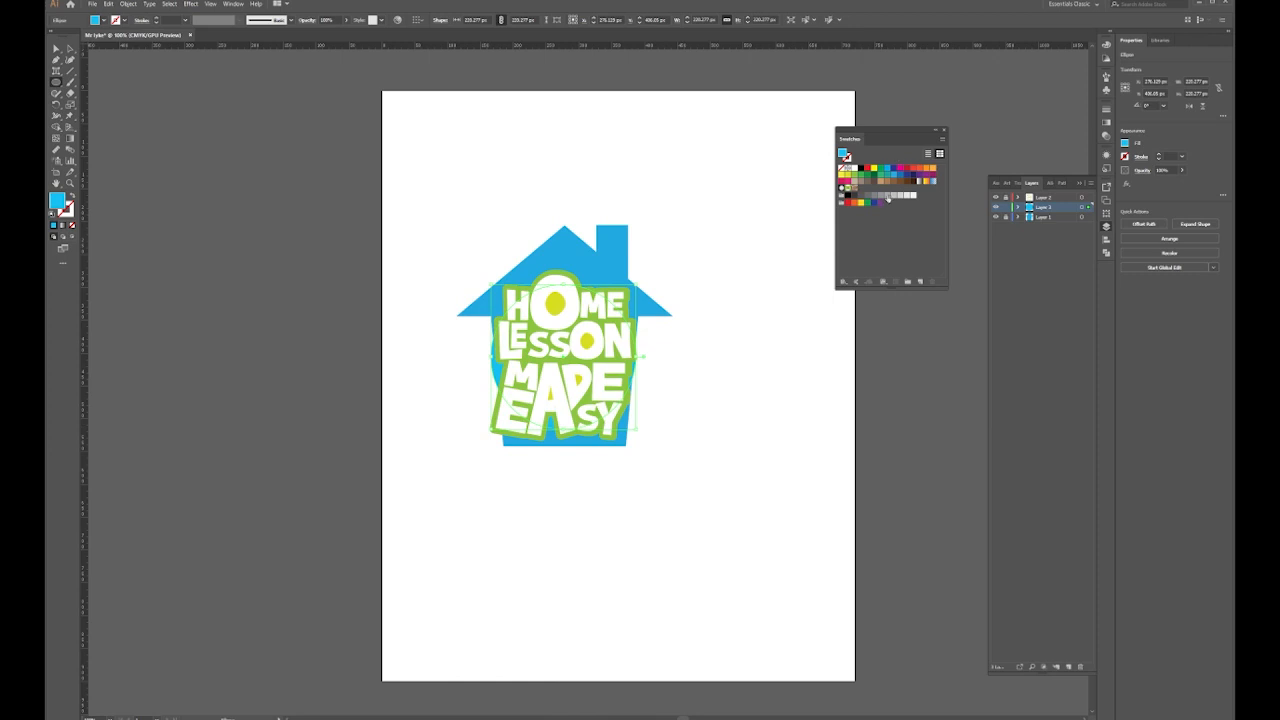
click(854, 181)
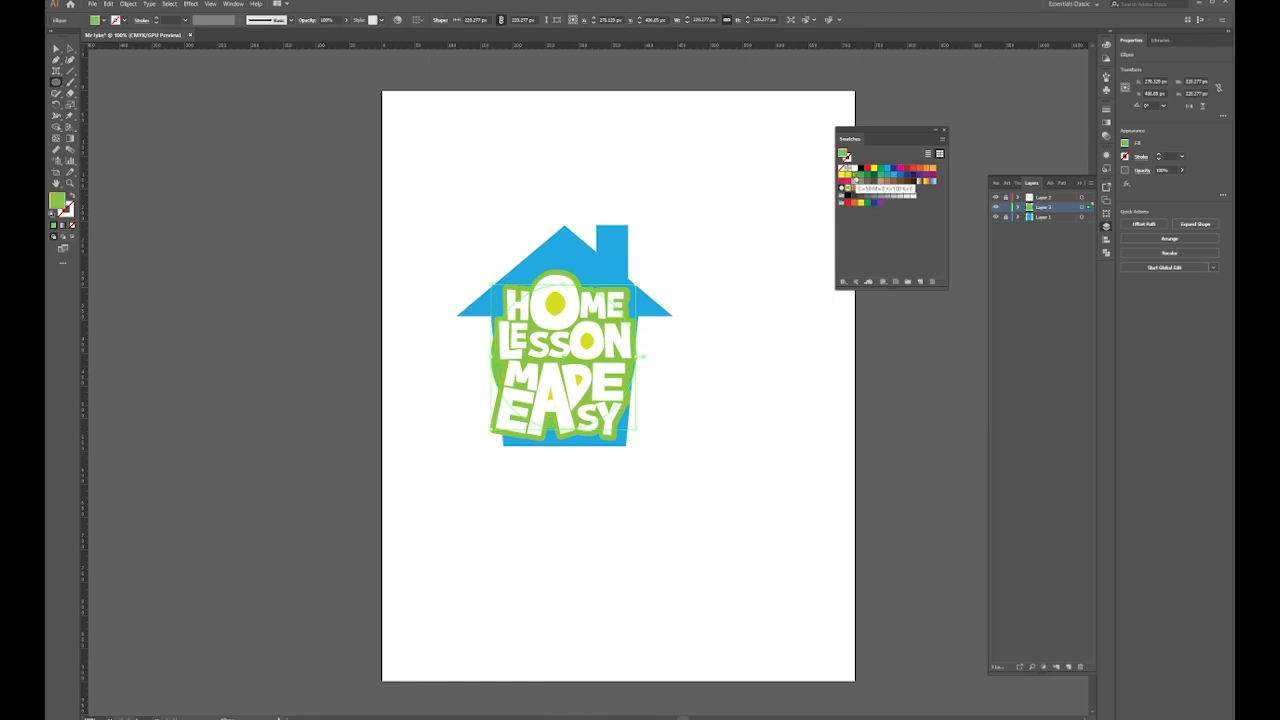
click(70, 48)
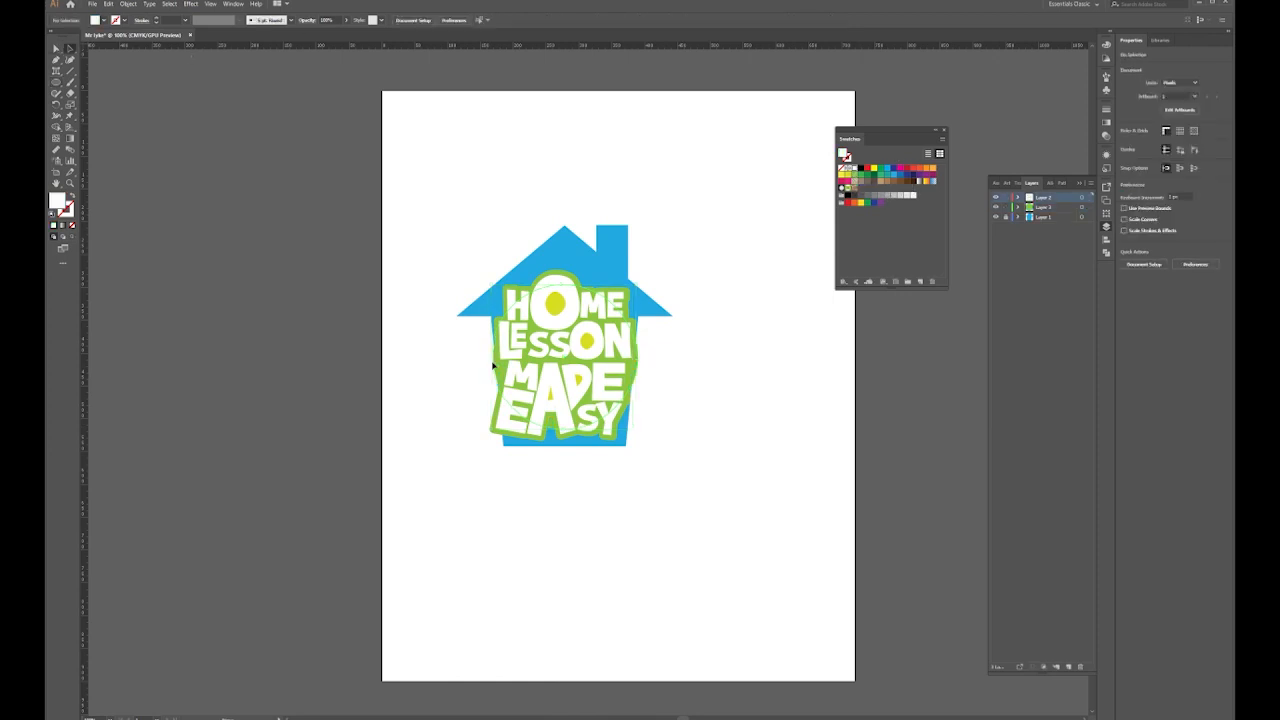
click(496, 370)
click(679, 309)
Nudge the blue house slightly left and hide the lettering and green circle layers
drag(524, 236, 495, 285)
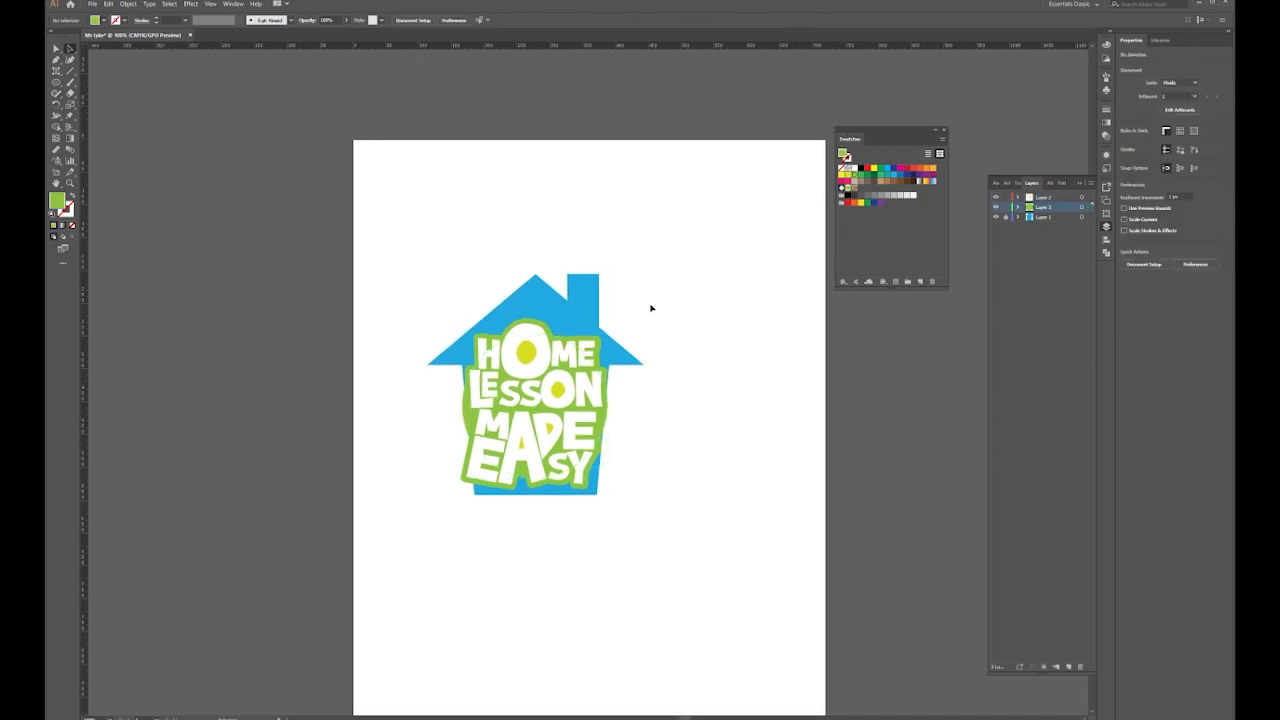
drag(414, 500, 618, 288)
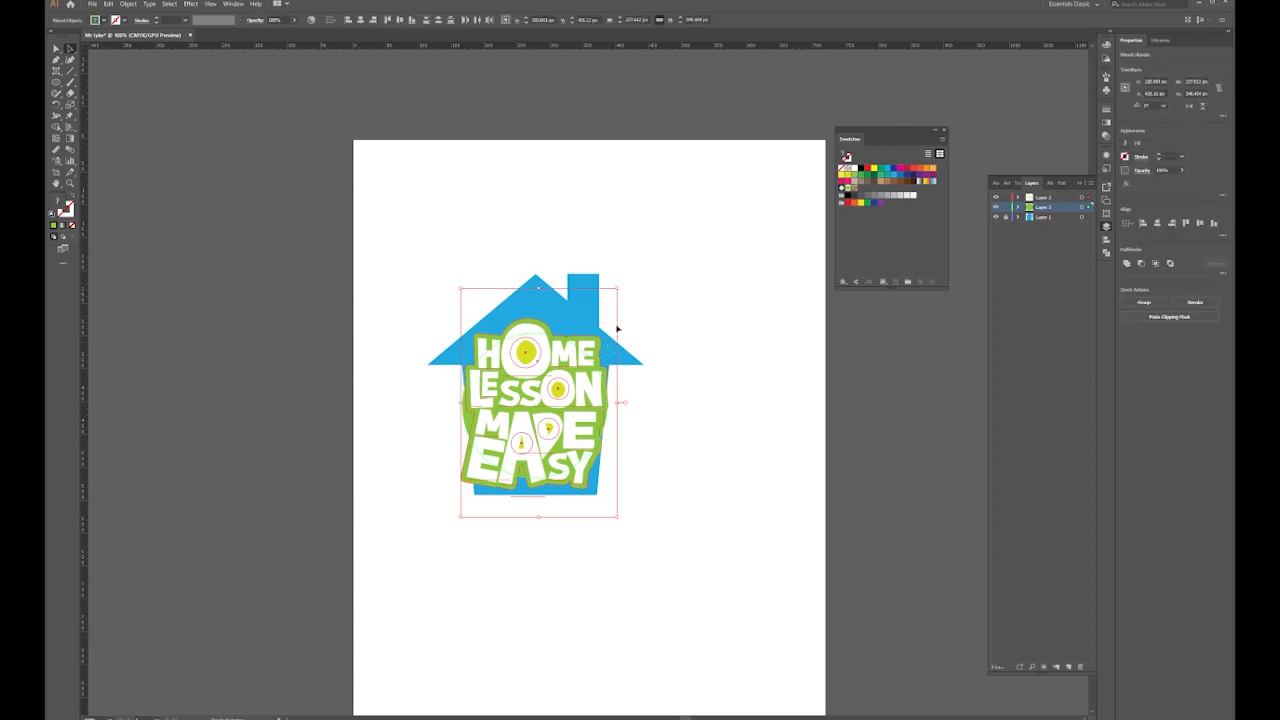
click(666, 366)
click(634, 368)
key(Left)
key(Left)
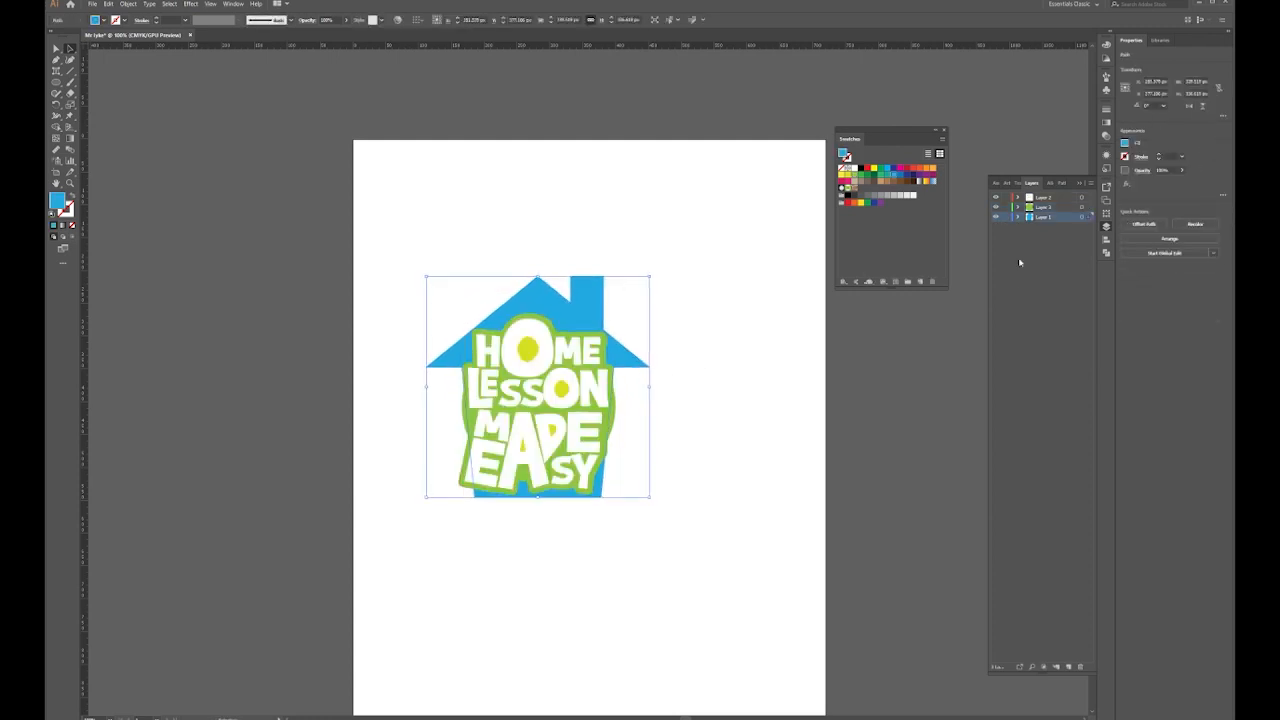
click(996, 198)
click(996, 207)
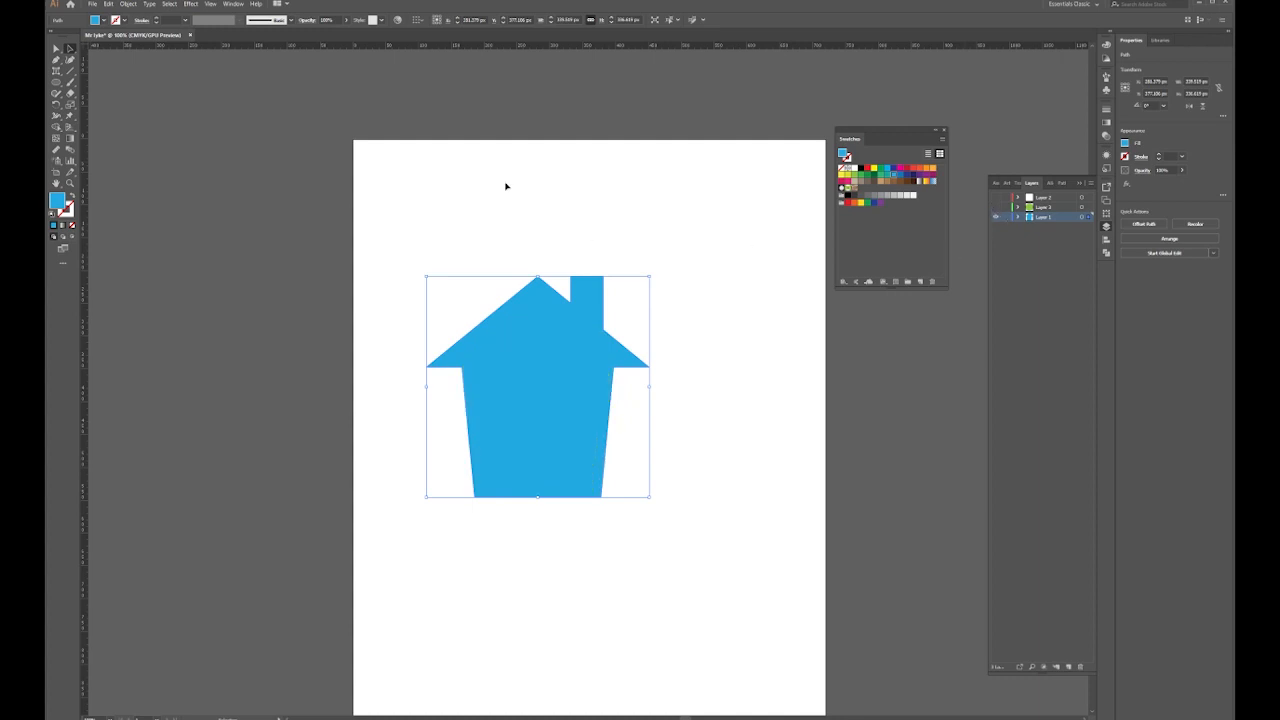
Push the house's wall anchor points outward on both sides, then show the layers again
click(70, 48)
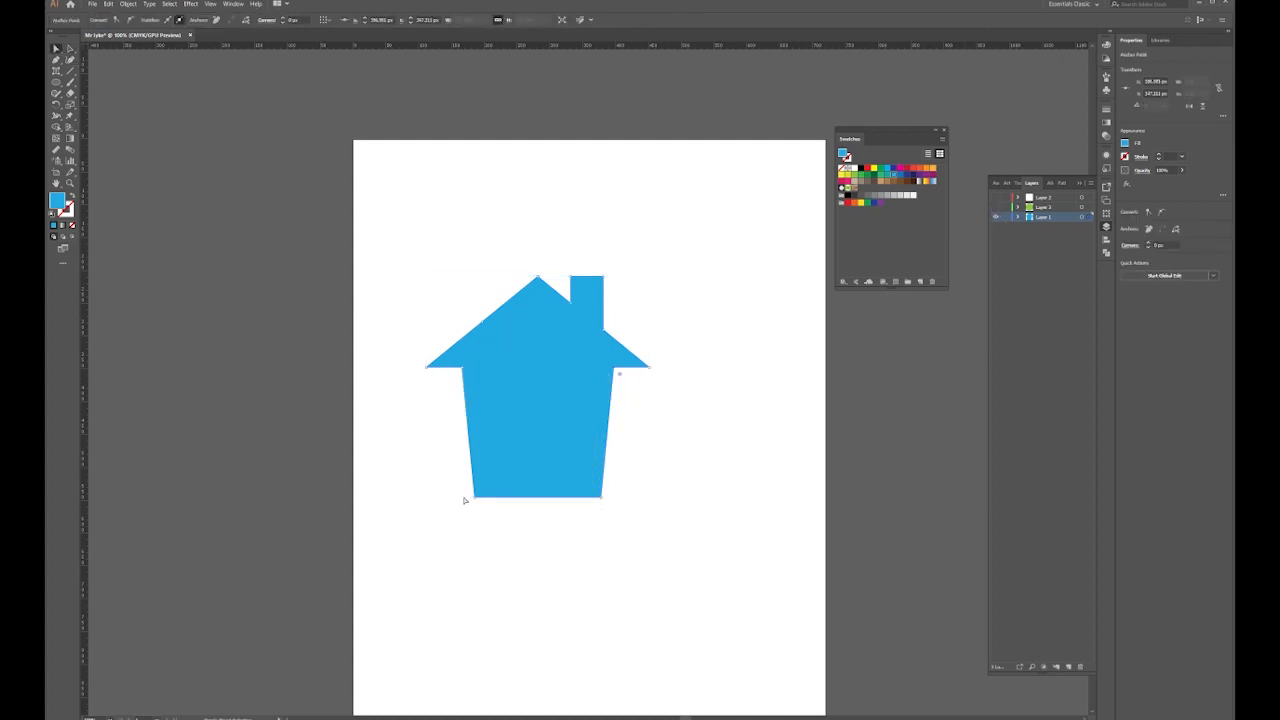
key(shift+Right)
click(601, 498)
key(shift+Right)
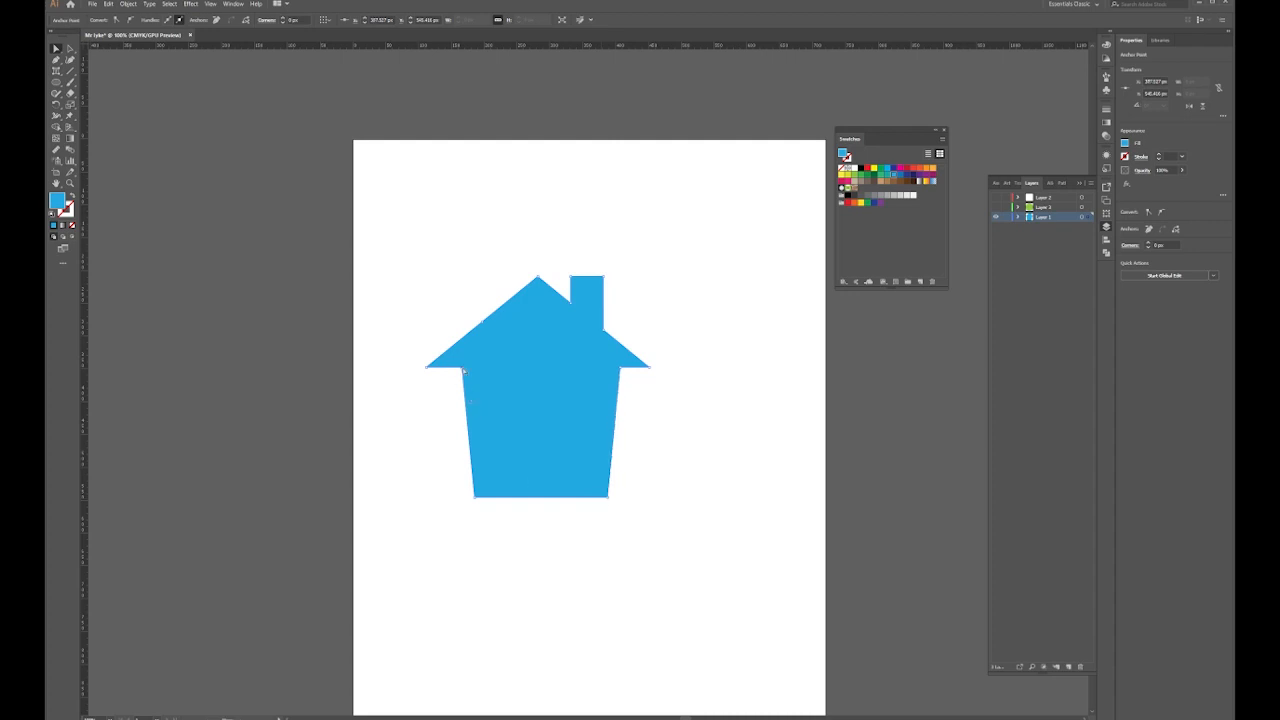
shift+click(476, 498)
key(shift+Left)
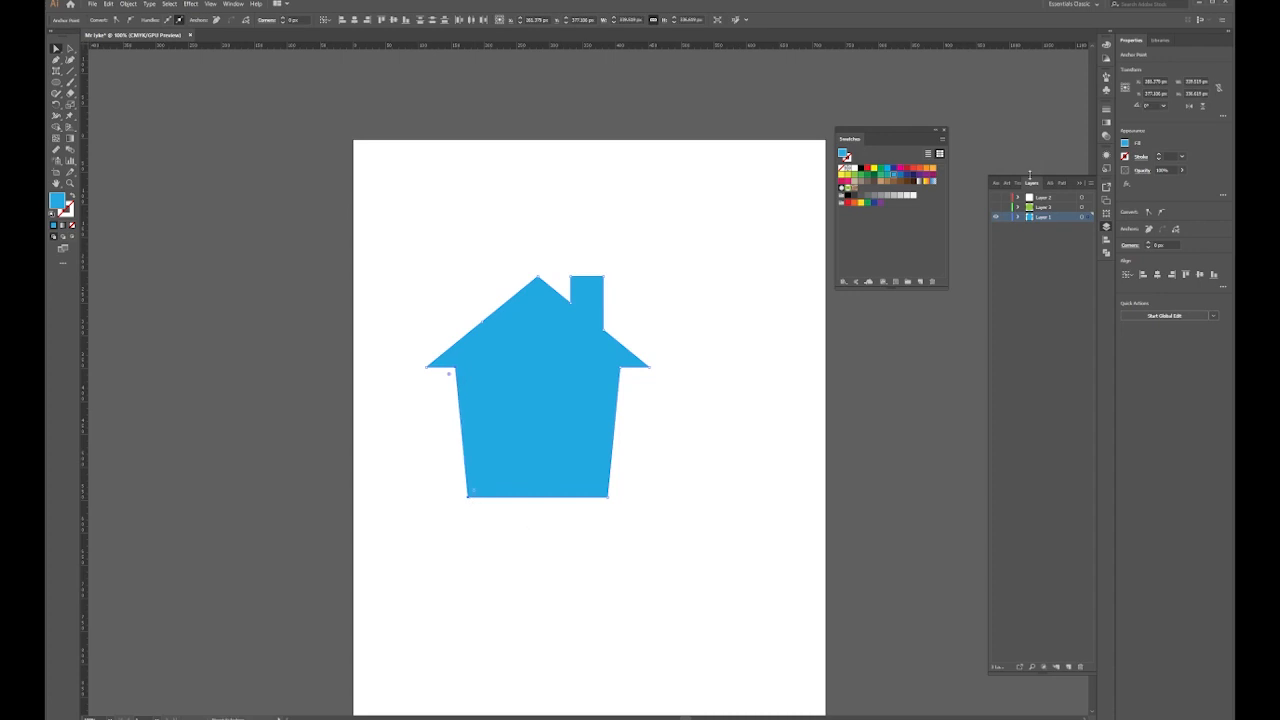
click(996, 207)
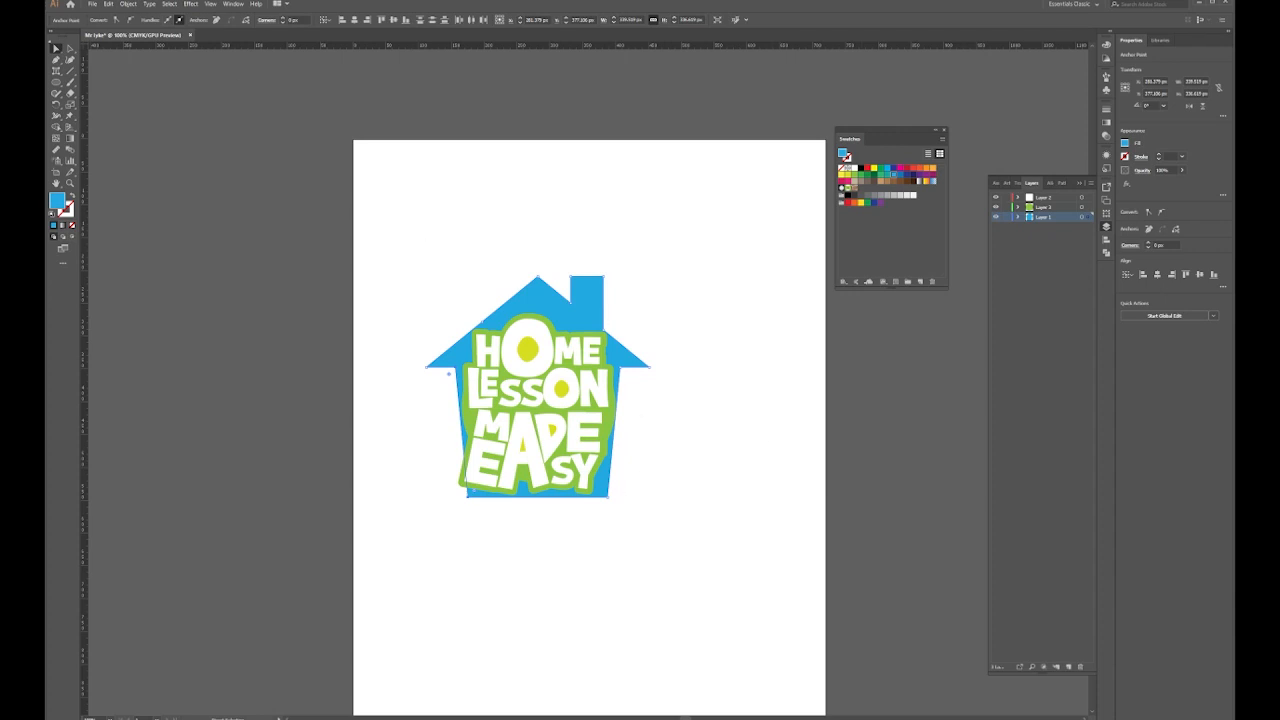
Draw a small yellow-green rectangle in the opening of the A, above the lettering
drag(57, 84, 114, 83)
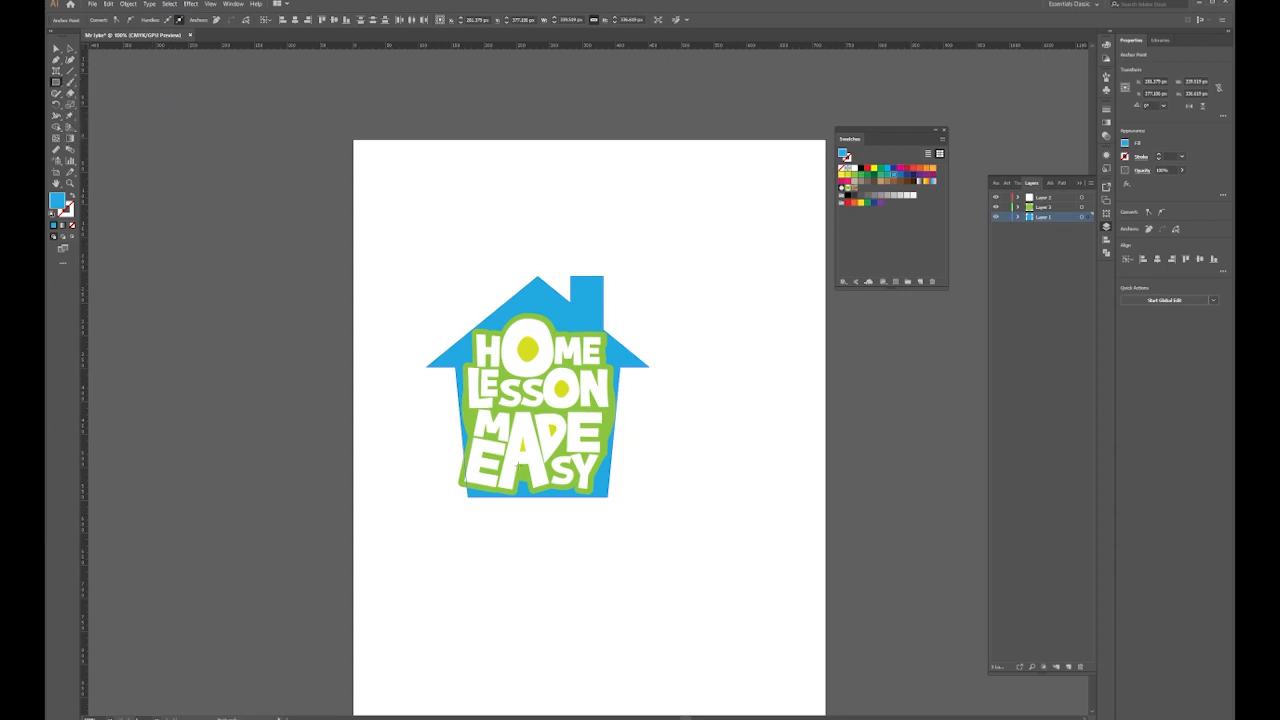
drag(540, 497, 530, 497)
drag(526, 462, 650, 580)
drag(1089, 217, 1089, 198)
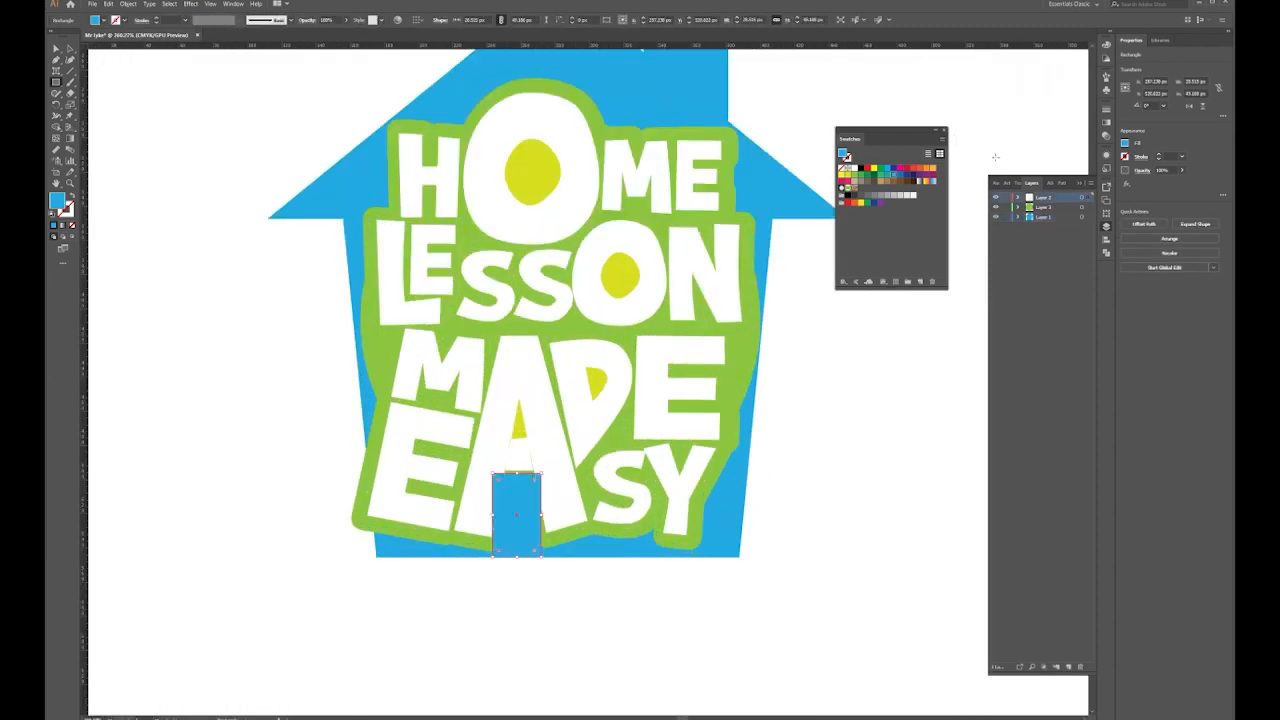
click(848, 176)
Slant the door's anchor points to give it a tapered shape
click(57, 50)
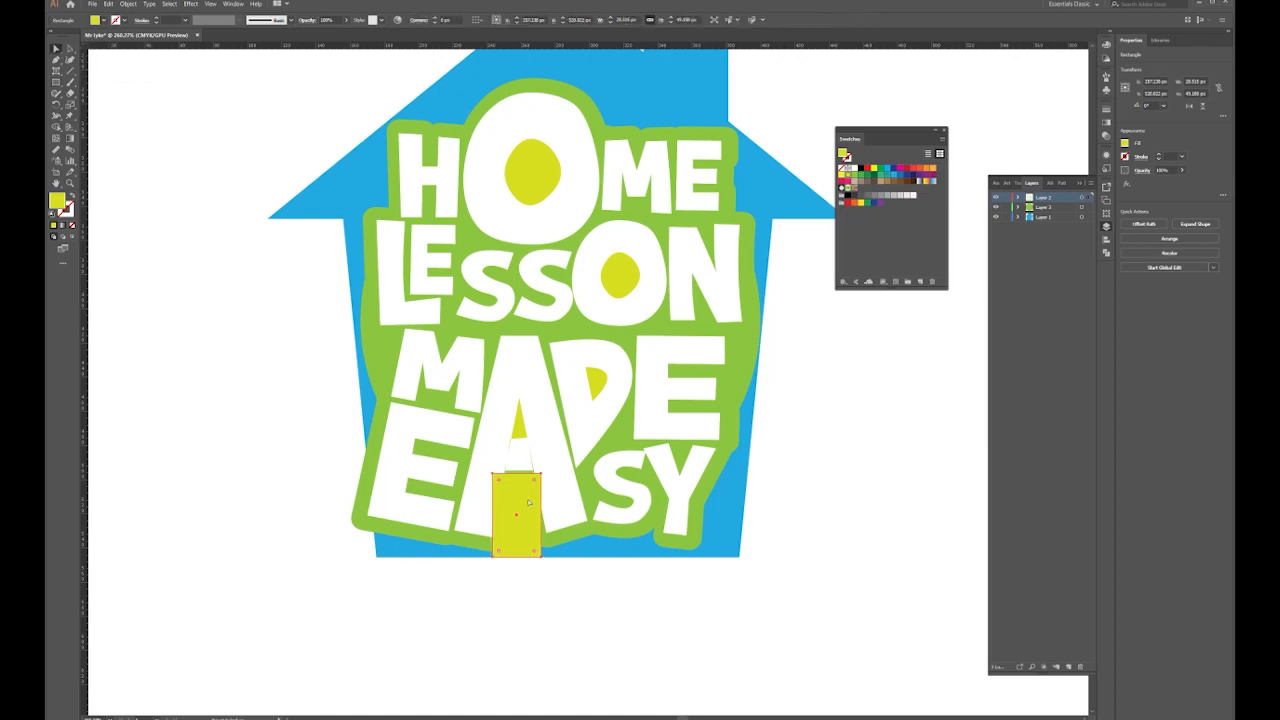
drag(493, 474, 533, 476)
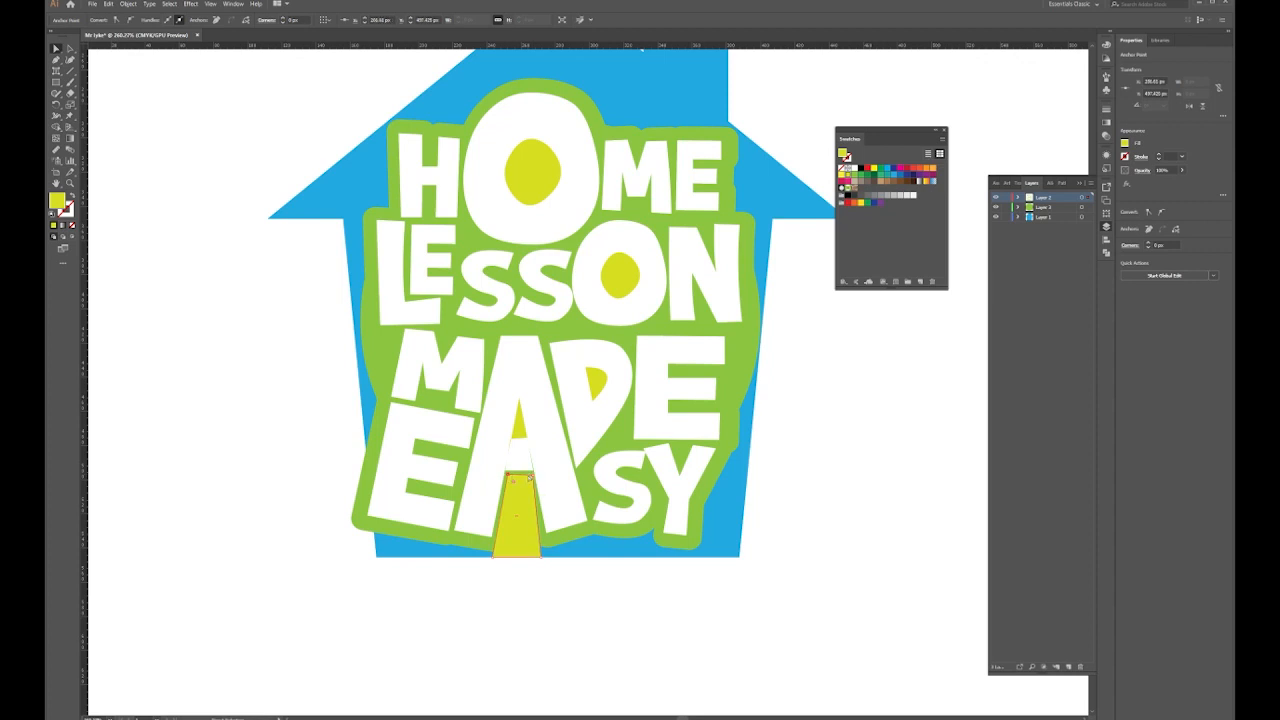
click(535, 481)
click(493, 557)
drag(493, 557, 499, 557)
drag(528, 479, 530, 484)
Add a tiny green circle knob on the yellow door and fit the artboard in the window
drag(544, 382, 607, 341)
click(605, 342)
drag(57, 83, 91, 105)
drag(570, 473, 574, 475)
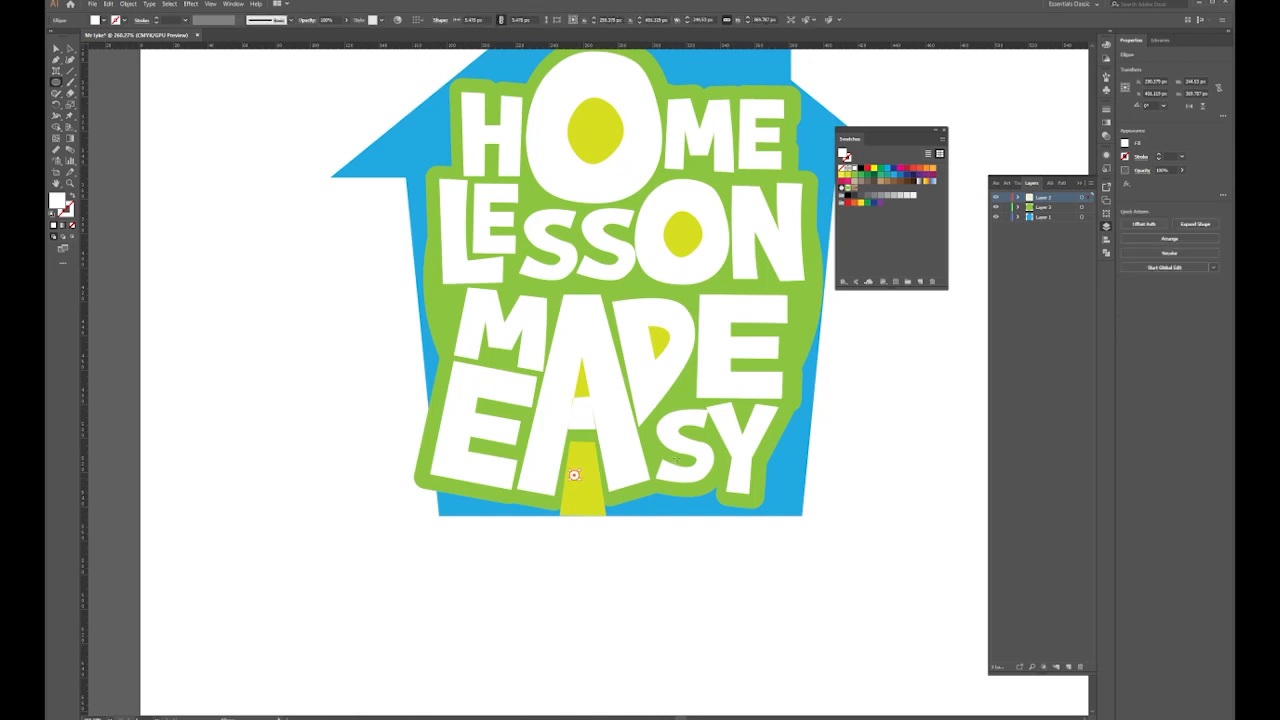
click(847, 187)
key(v)
click(353, 328)
key(ctrl+0)
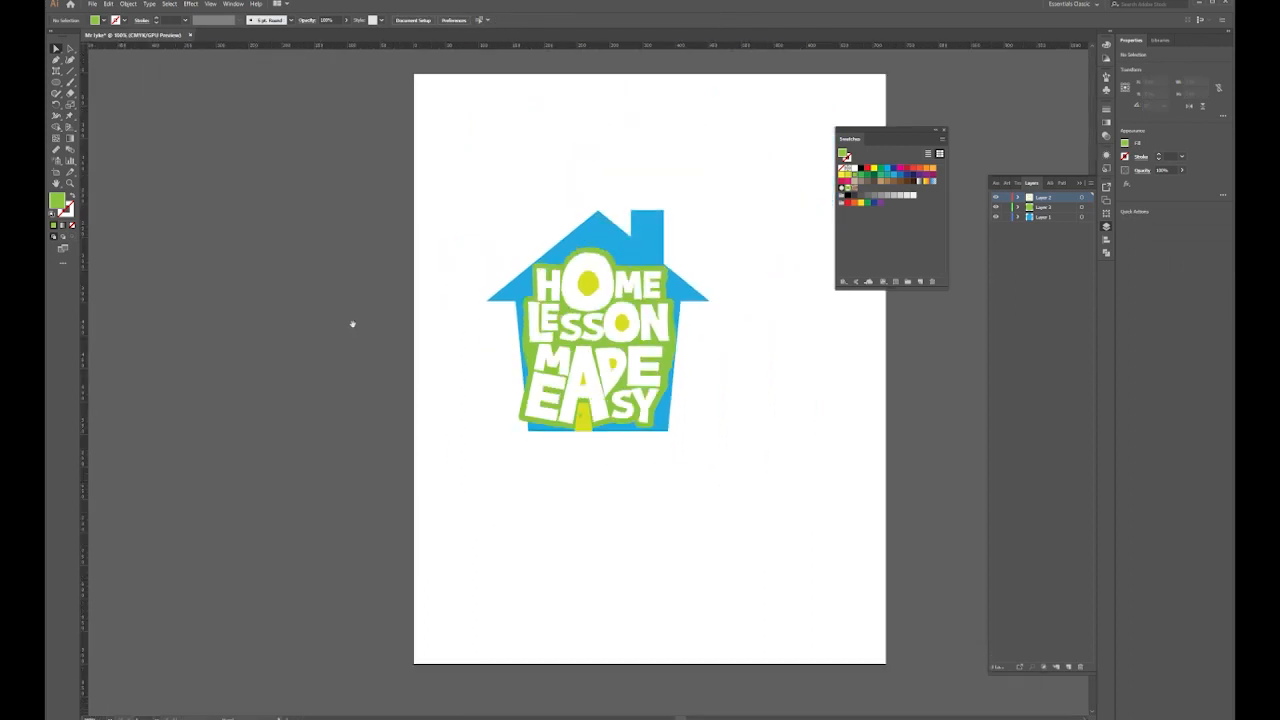
Move the house artwork down and right, then draw a small circle above the chimney
drag(552, 298, 517, 348)
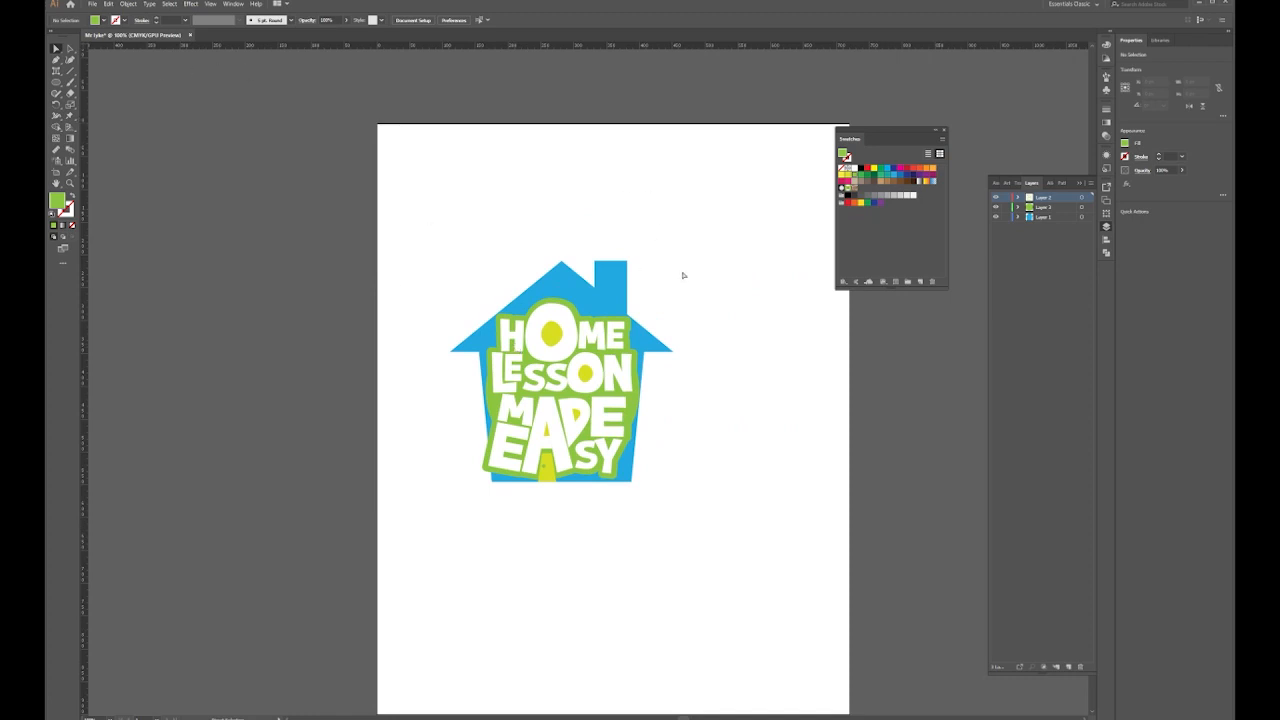
click(57, 48)
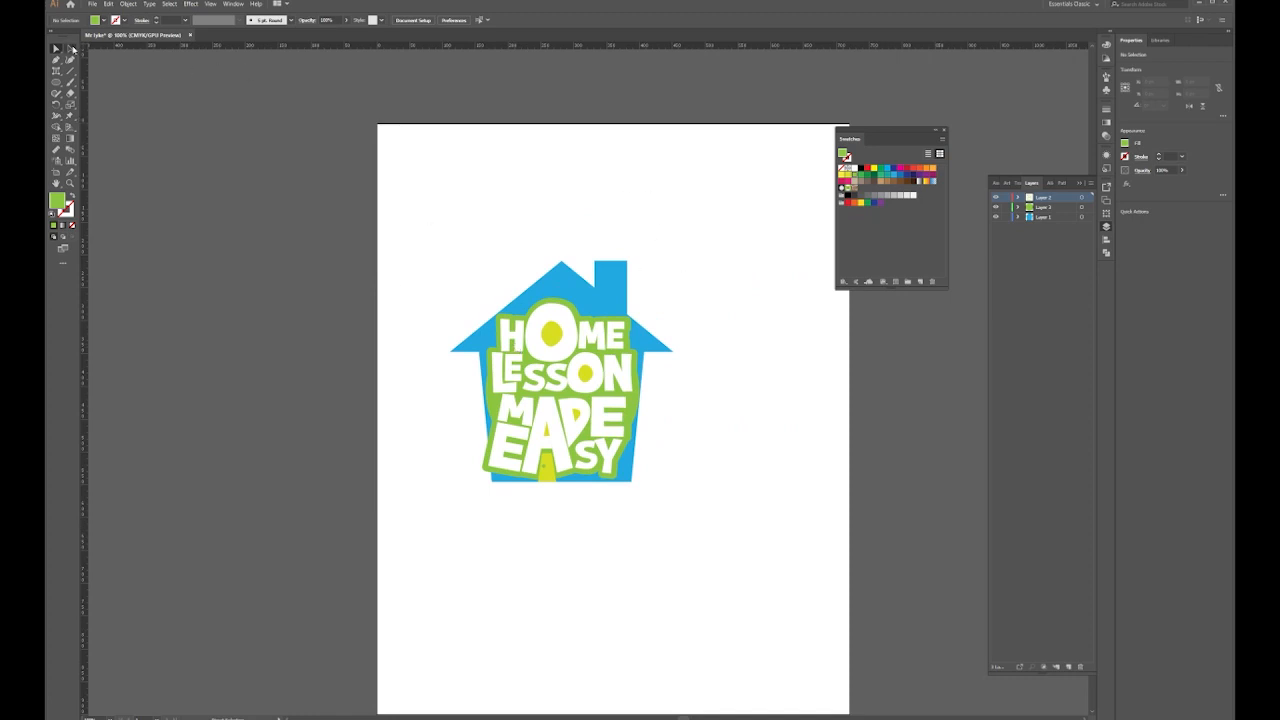
drag(719, 241, 478, 488)
drag(554, 354, 615, 424)
click(734, 243)
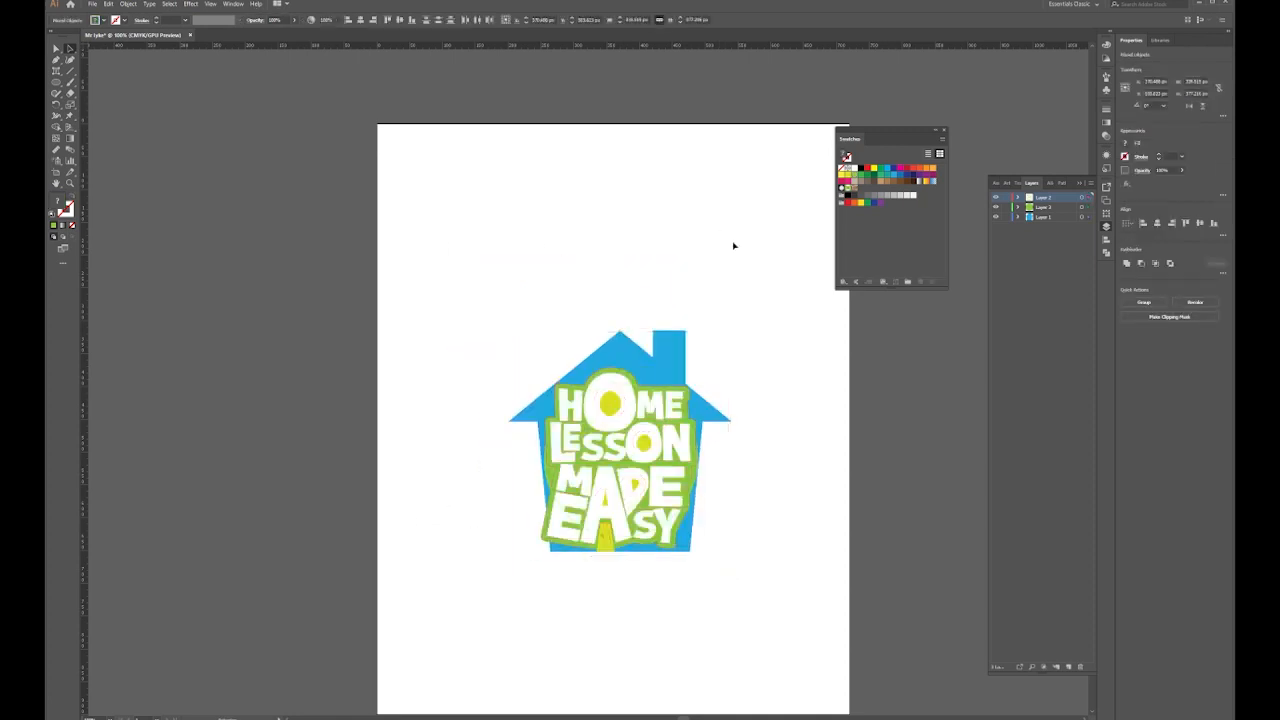
drag(57, 84, 92, 105)
drag(645, 240, 686, 299)
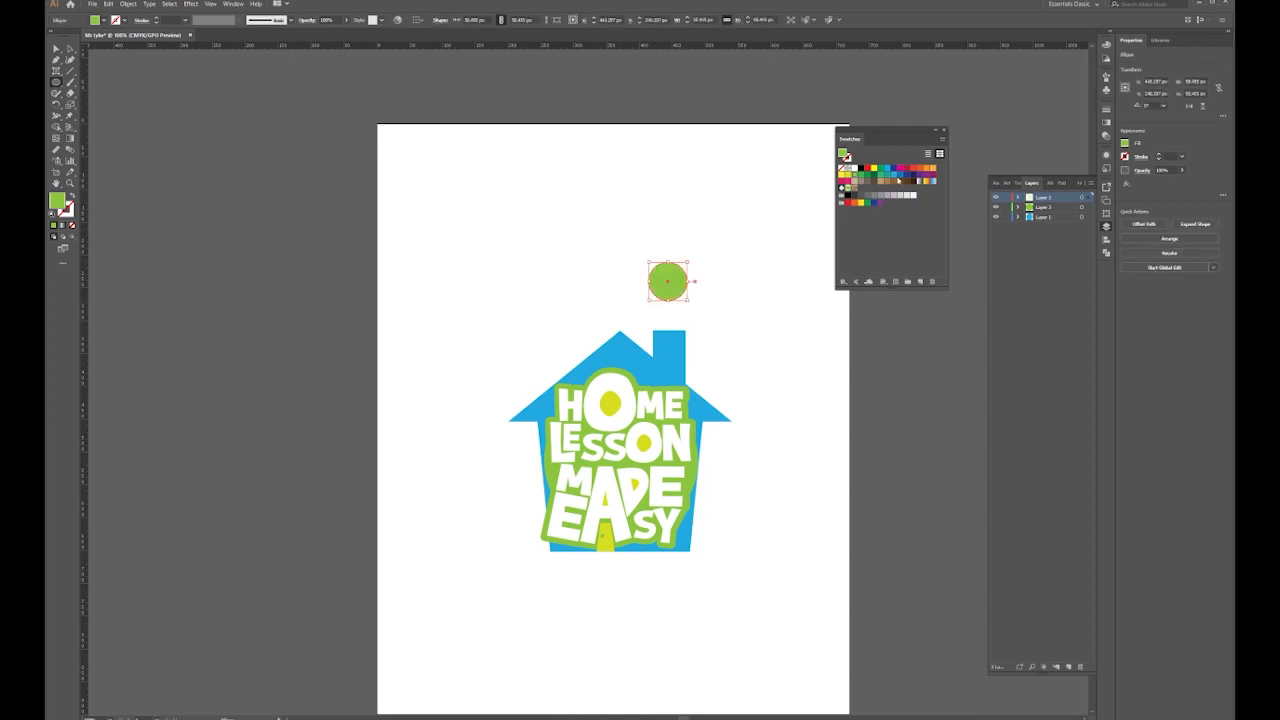
Fill the circle blue and duplicate it beside the original
click(895, 177)
key(v)
click(367, 154)
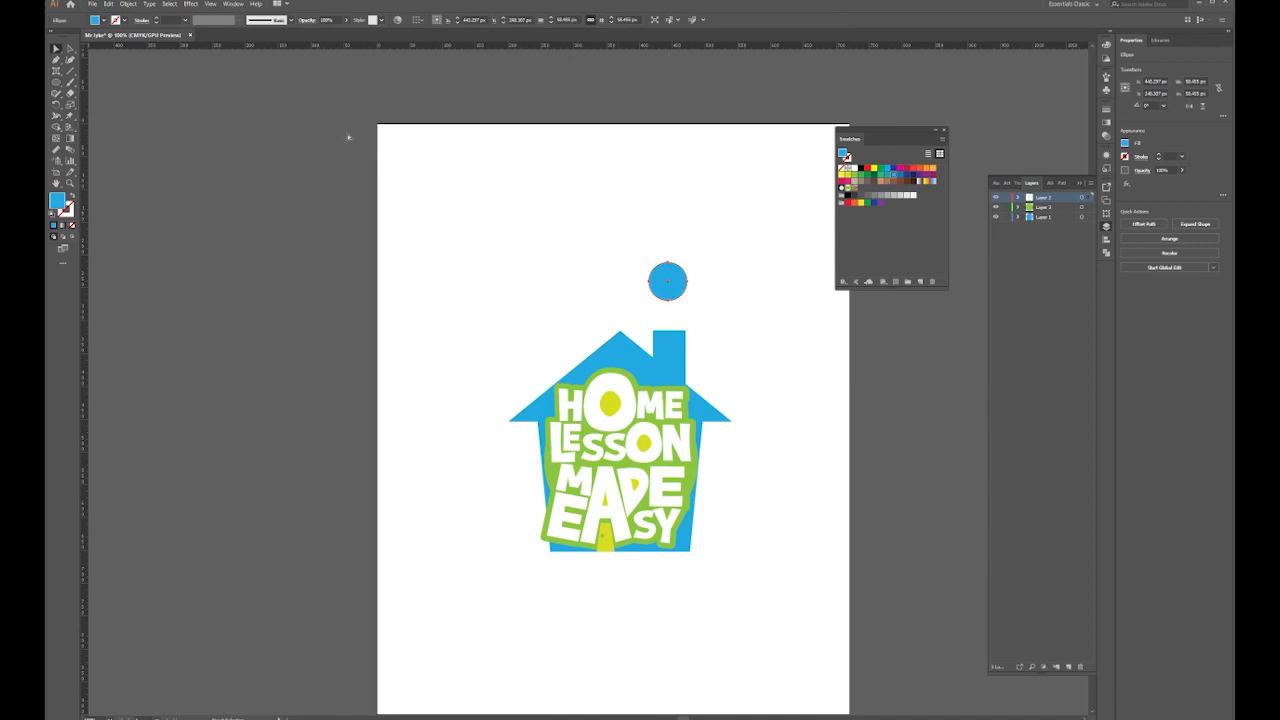
drag(667, 282, 537, 261)
Bloat the right blue circle into a four-lobed puff with Pucker & Bloat
click(667, 284)
click(190, 4)
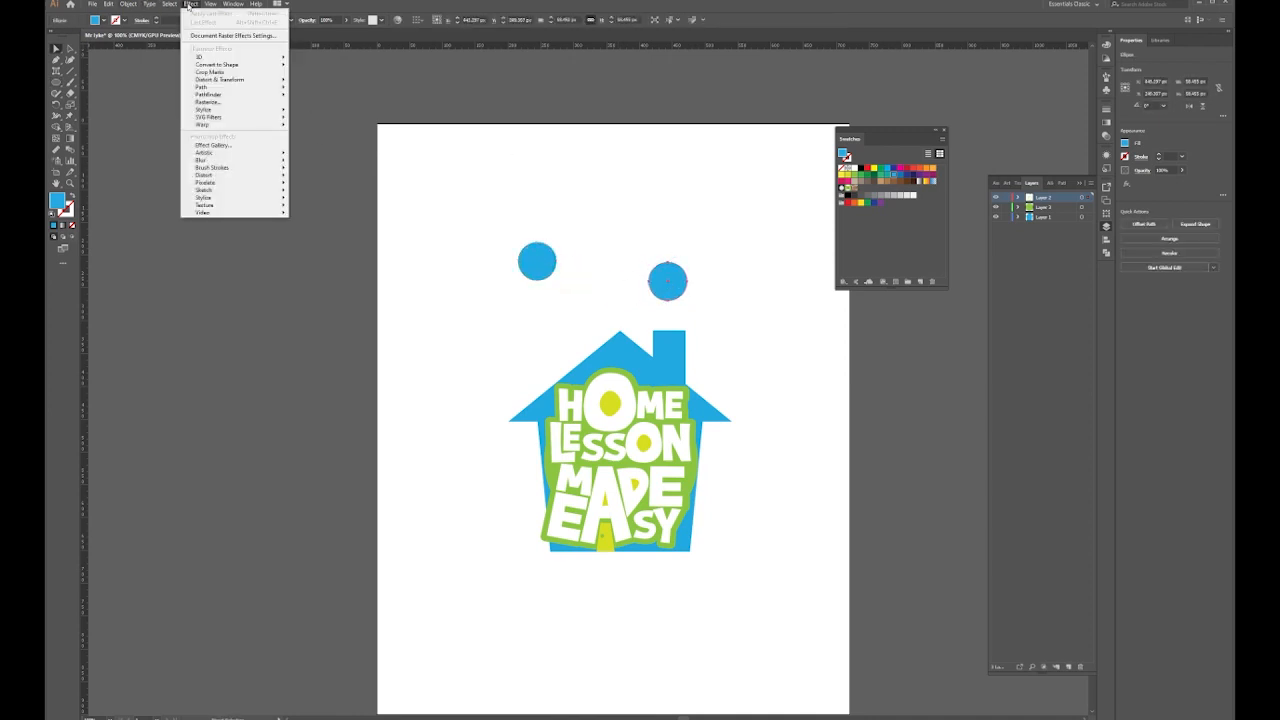
mouse_move(265, 79)
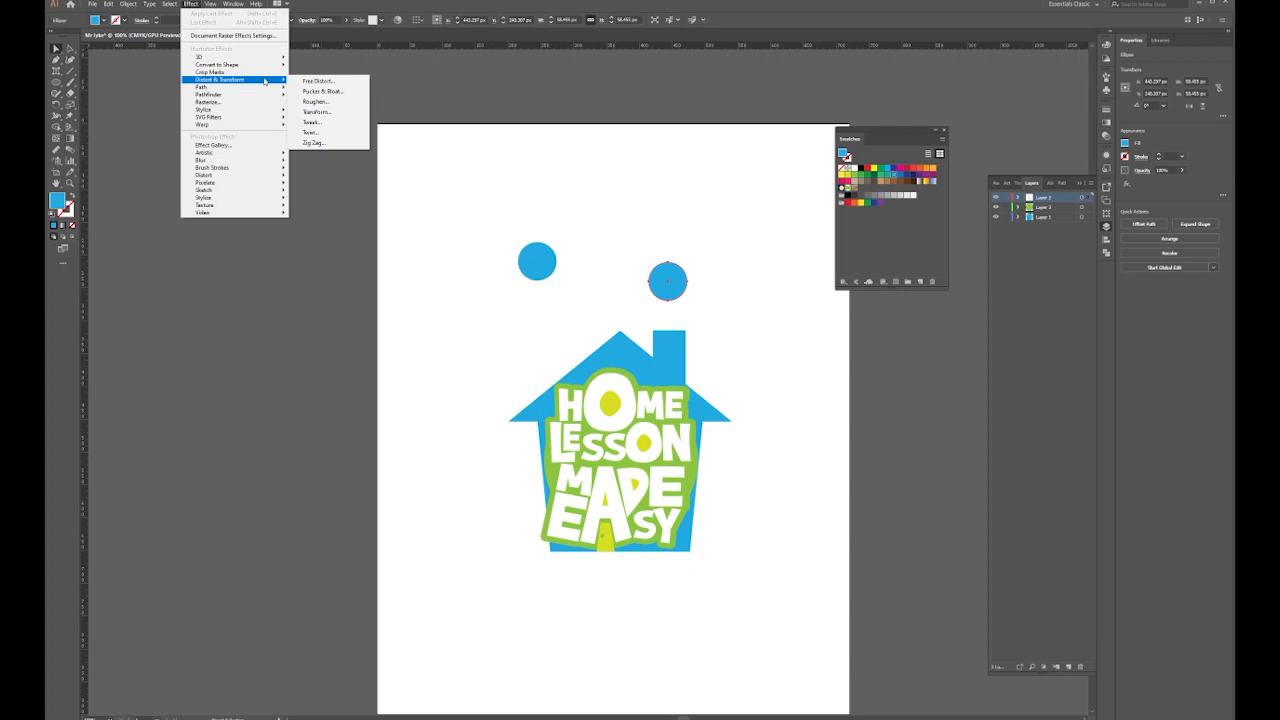
click(343, 92)
mouse_move(708, 166)
mouse_down()
mouse_move(681, 185)
mouse_move(697, 188)
mouse_up()
click(632, 209)
click(709, 210)
click(544, 257)
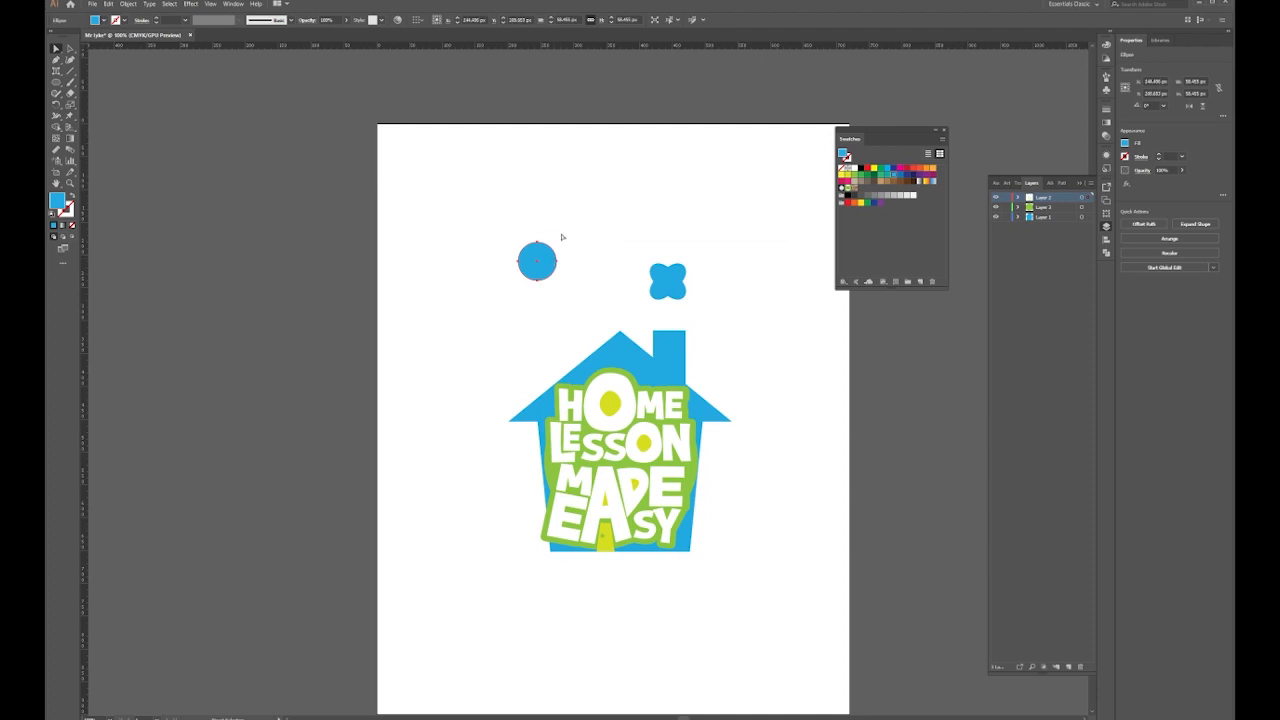
Apply the same Pucker & Bloat effect to the left blue circle
click(189, 4)
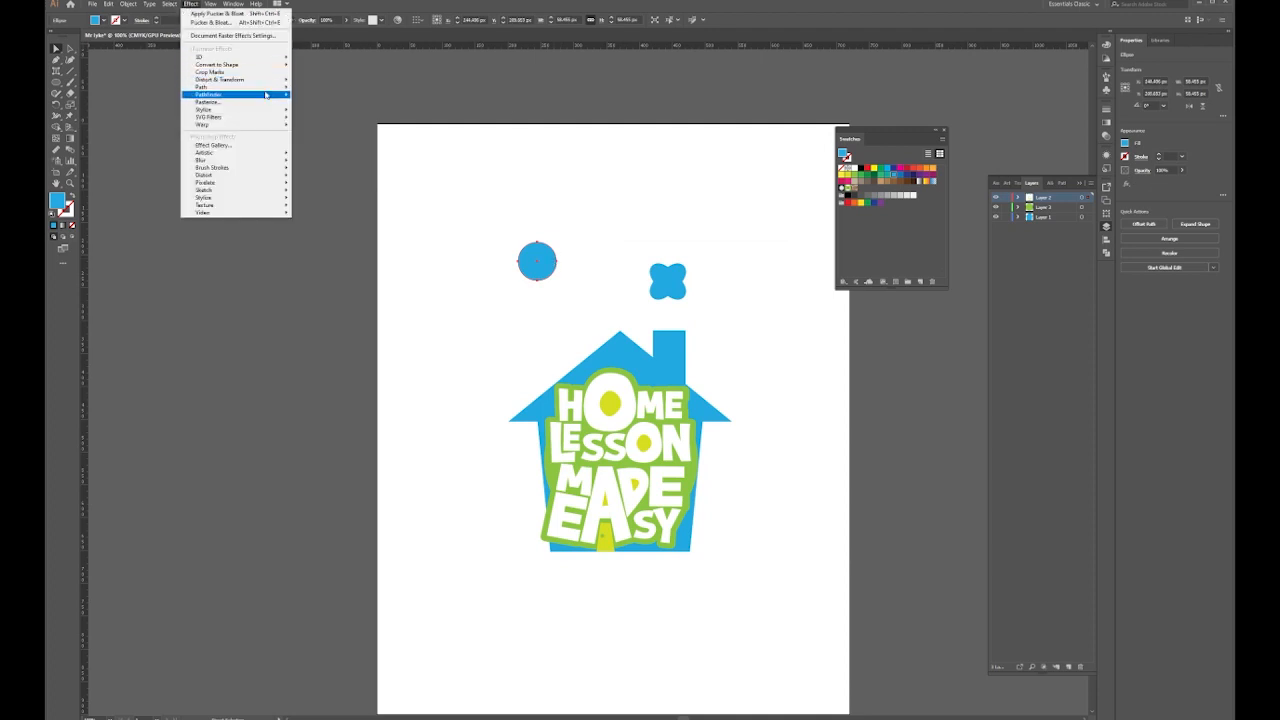
mouse_move(245, 79)
click(330, 88)
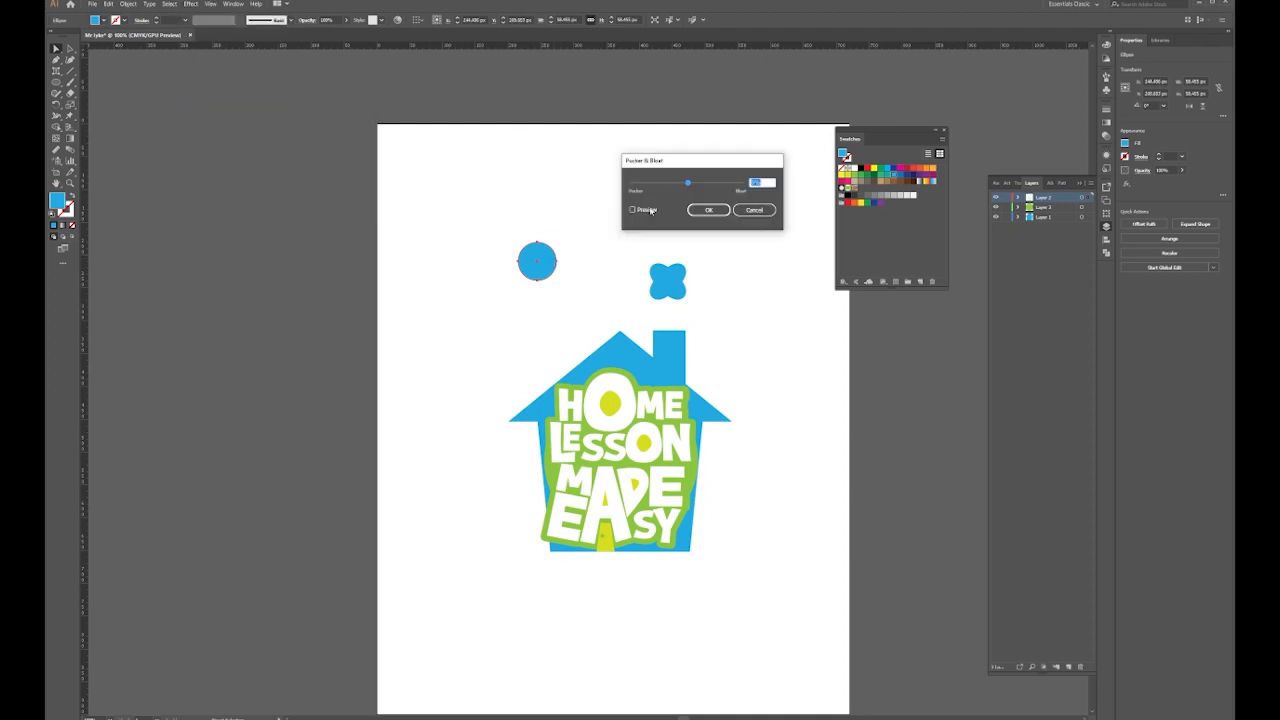
drag(694, 186, 437, 297)
click(709, 210)
Expand the appearance of both blue puffs into plain shapes
click(70, 49)
drag(733, 233, 460, 272)
click(124, 7)
click(158, 114)
click(420, 229)
Stack, rotate and copy the puffs into smoke clouds rising from the chimney, scaling the top one down
drag(537, 261, 669, 282)
drag(690, 261, 729, 271)
click(880, 320)
click(692, 262)
mouse_move(703, 263)
mouse_down()
mouse_move(712, 274)
mouse_move(704, 264)
mouse_up()
drag(696, 211, 651, 162)
drag(679, 170, 395, 495)
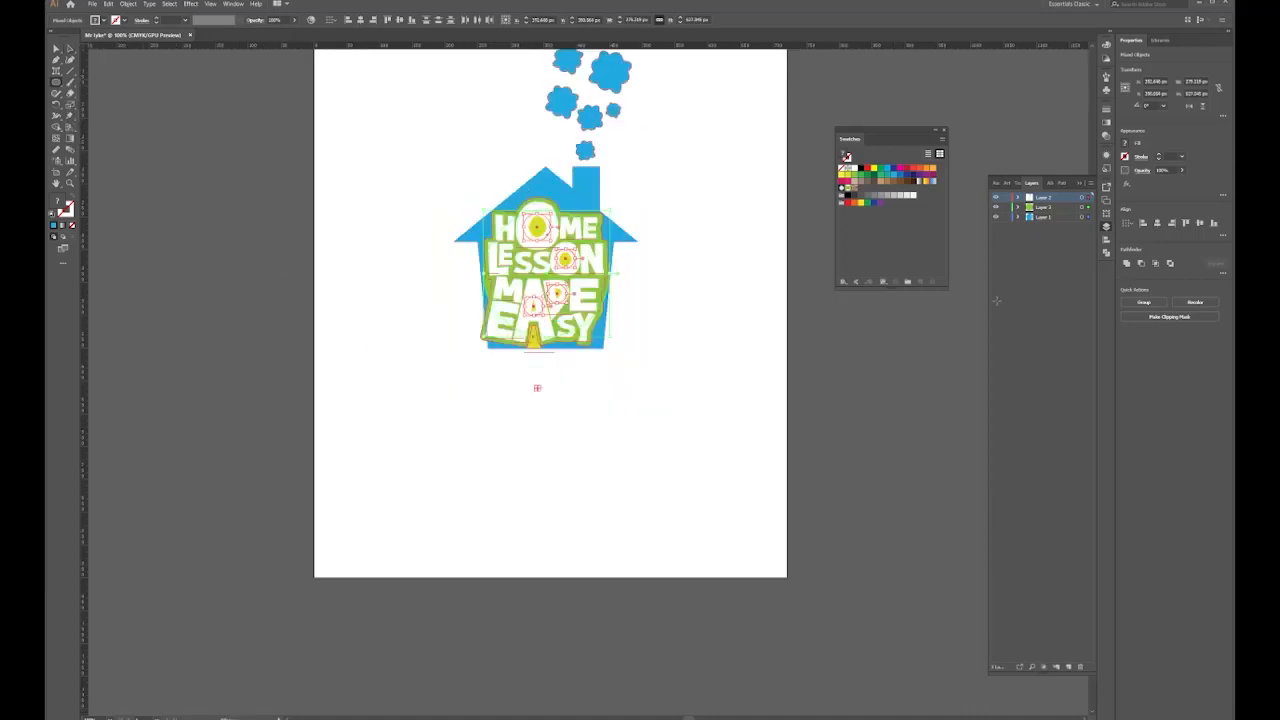
Add a new layer for the hill and lock the three lower layers
click(1066, 668)
drag(1006, 208, 1006, 227)
drag(288, 345, 814, 600)
key(ctrl+z)
click(55, 49)
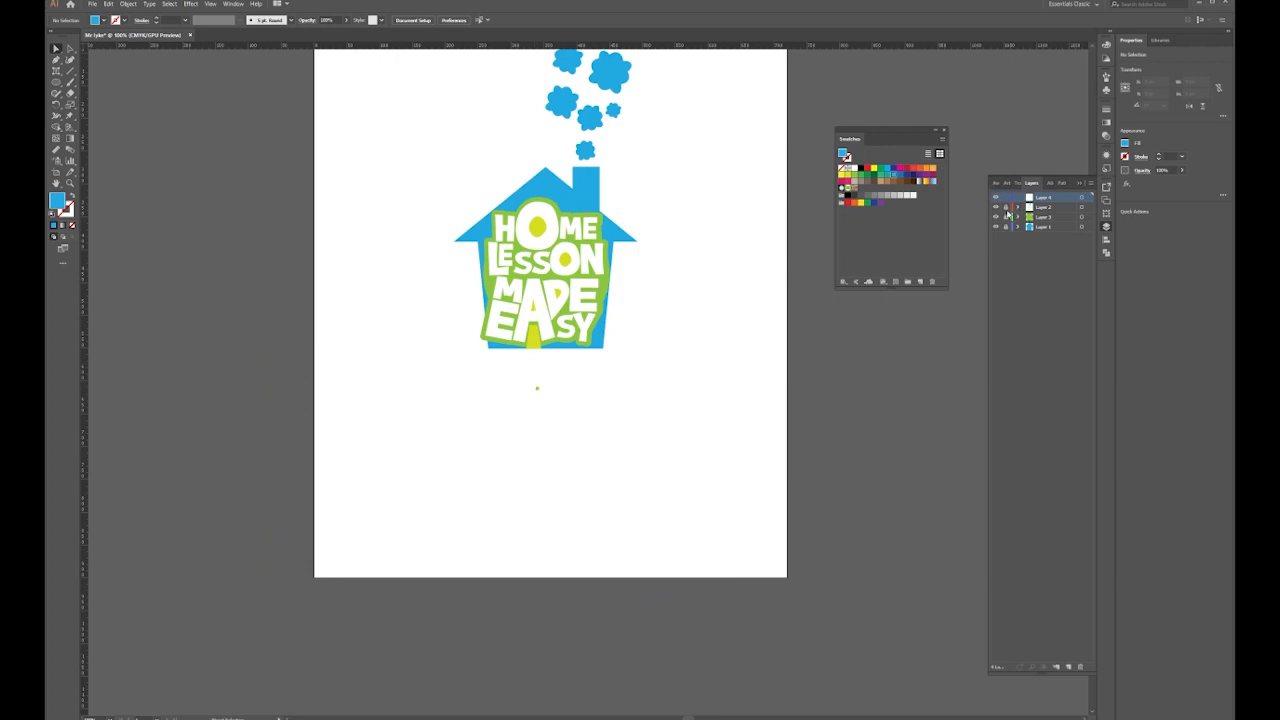
Move the stray green dot back onto the door as its knob
click(70, 48)
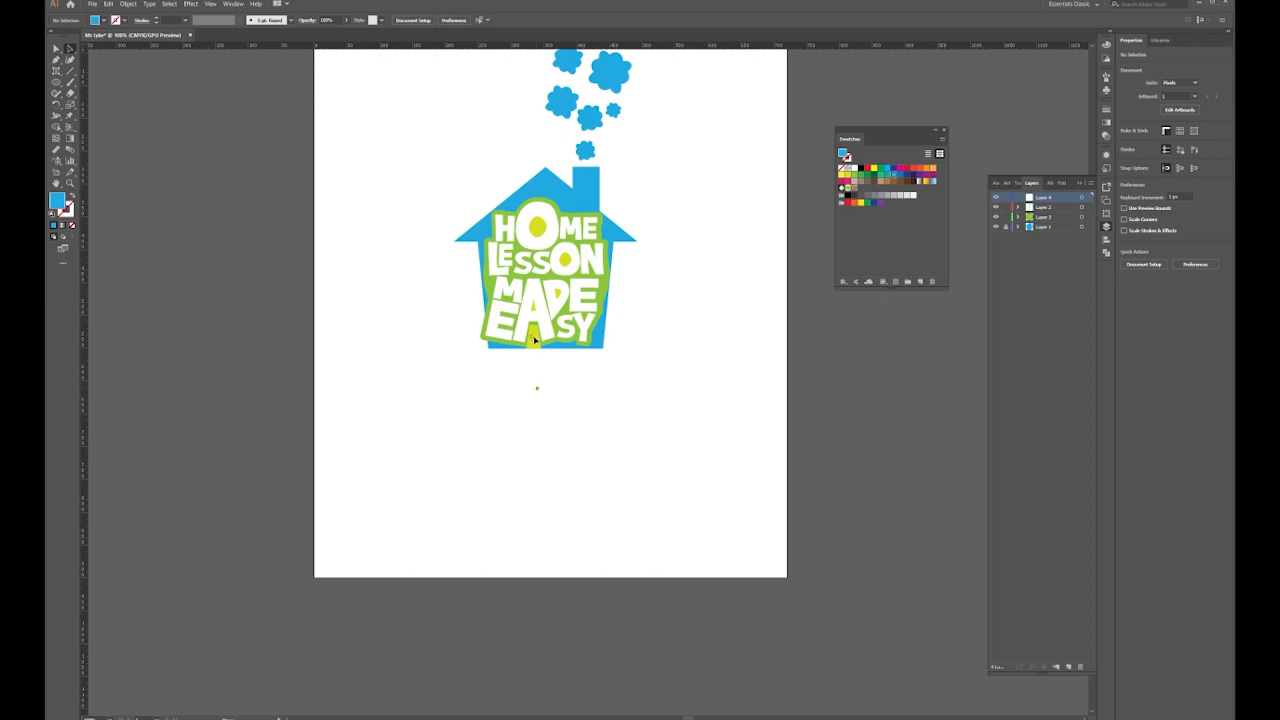
drag(534, 339, 534, 338)
click(562, 421)
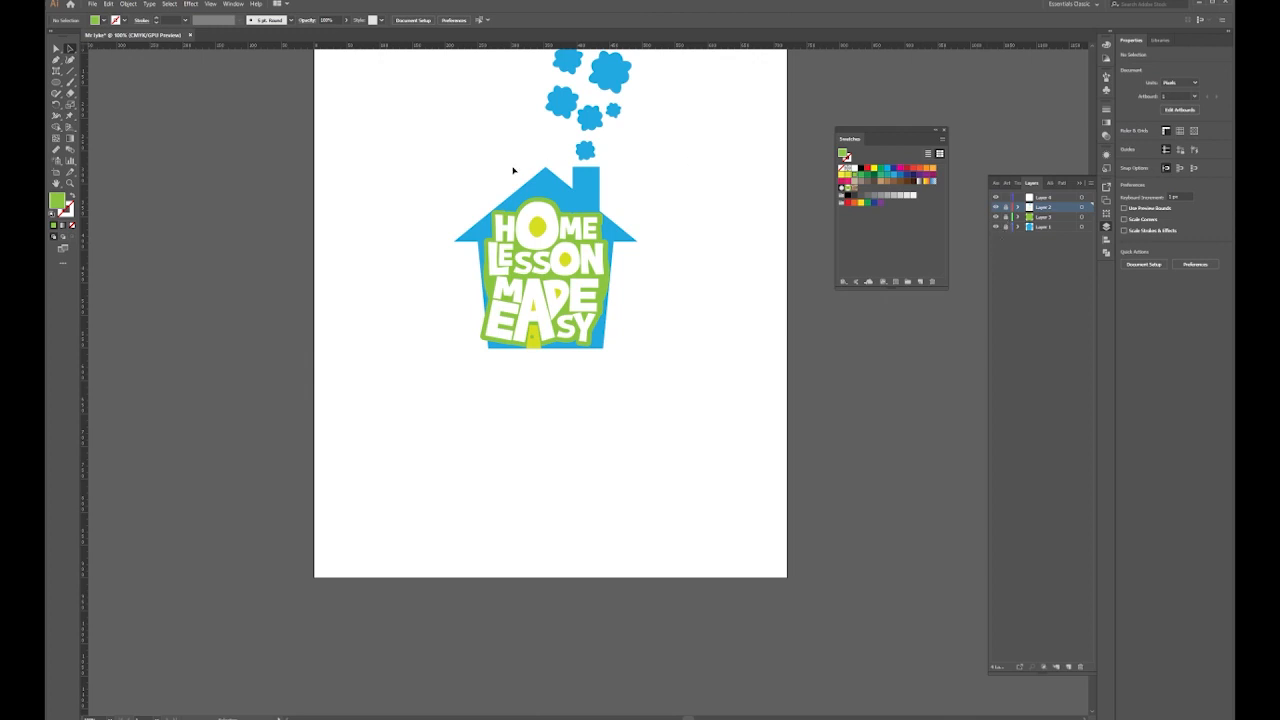
On Layer 4, draw a large ellipse below the house as the hill
click(1041, 197)
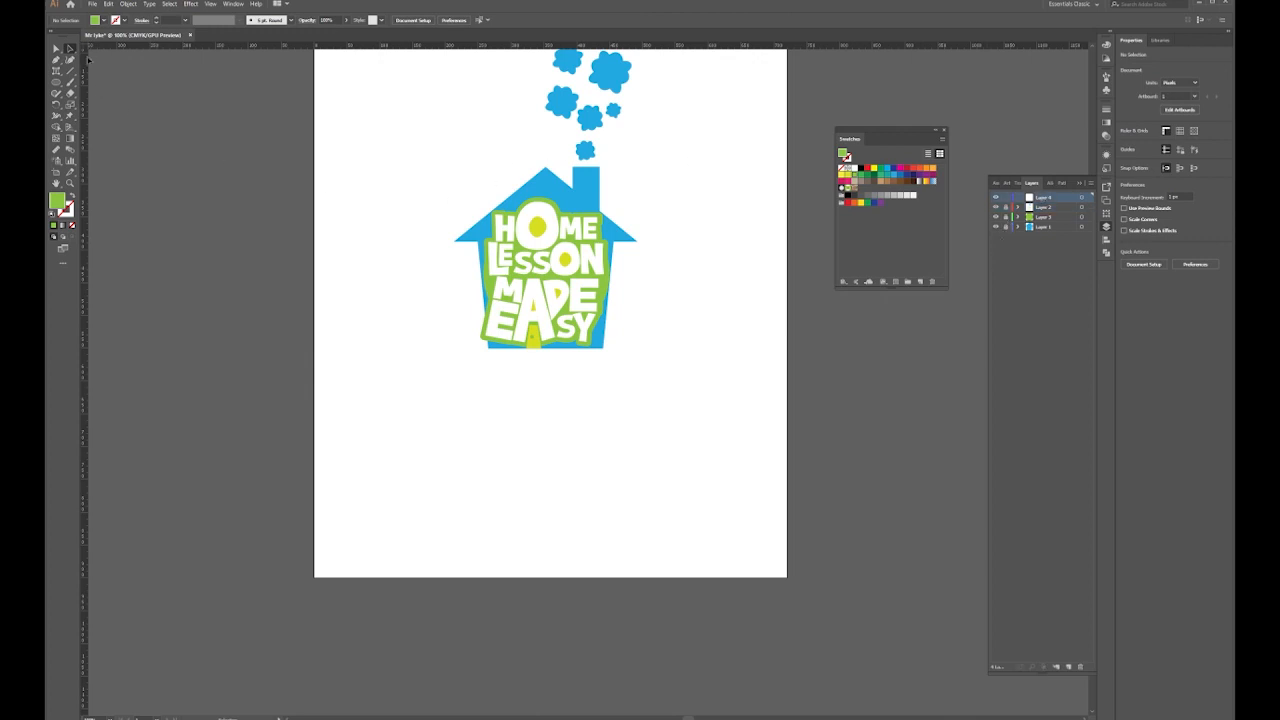
click(56, 83)
drag(374, 341, 875, 681)
Fill the hill ellipse green and add a new layer above it
click(56, 48)
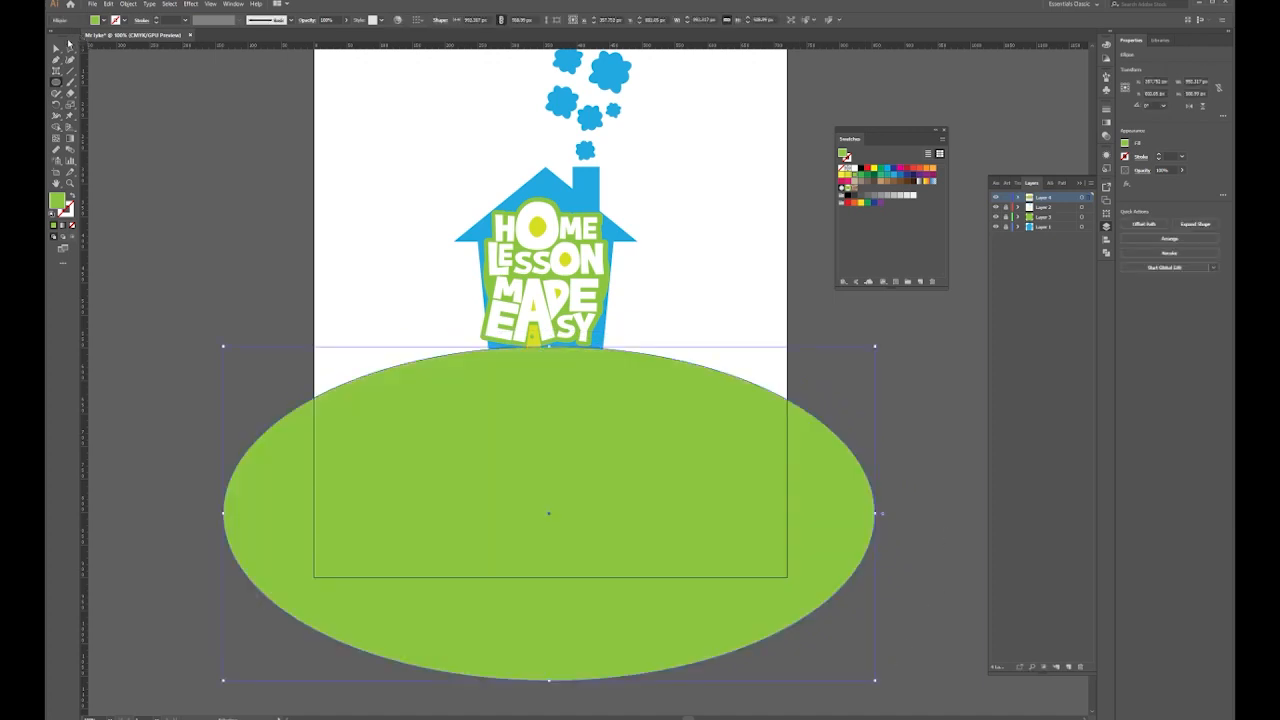
click(860, 370)
drag(860, 370, 850, 427)
key(ctrl+l)
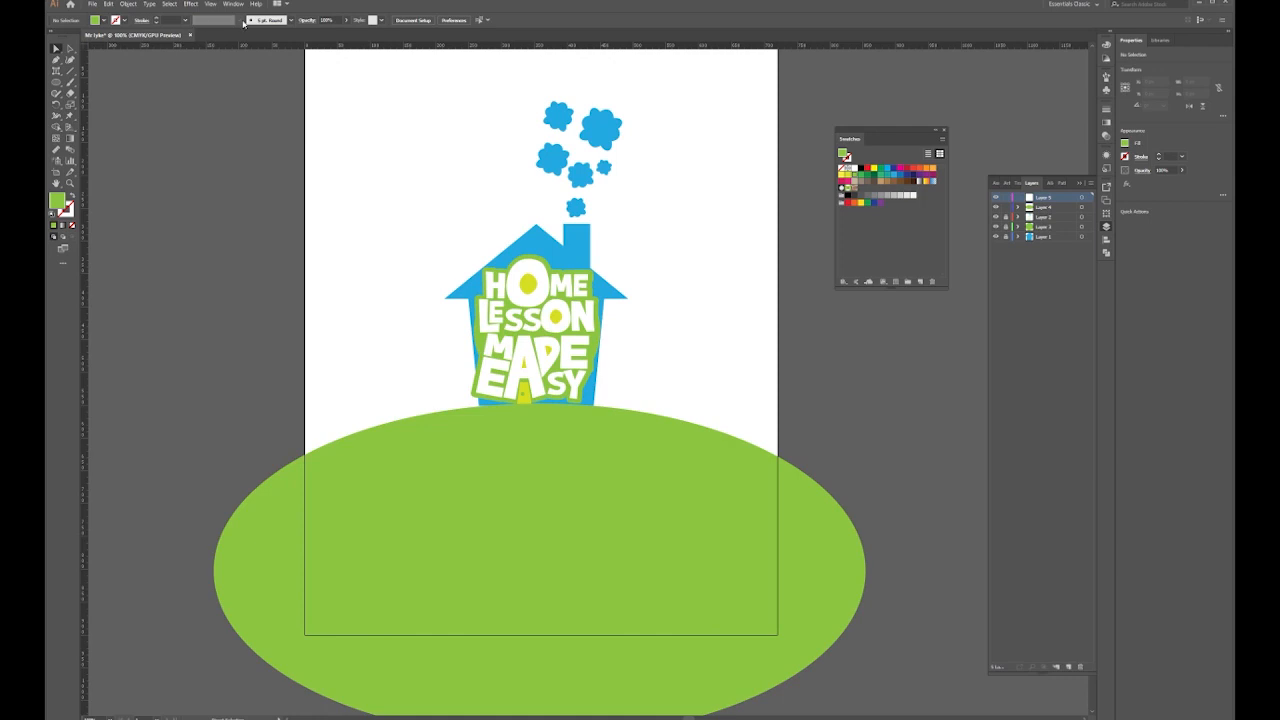
Create a calligraphic brush with pressure-based 3 pt size and 3 pt variation
click(293, 22)
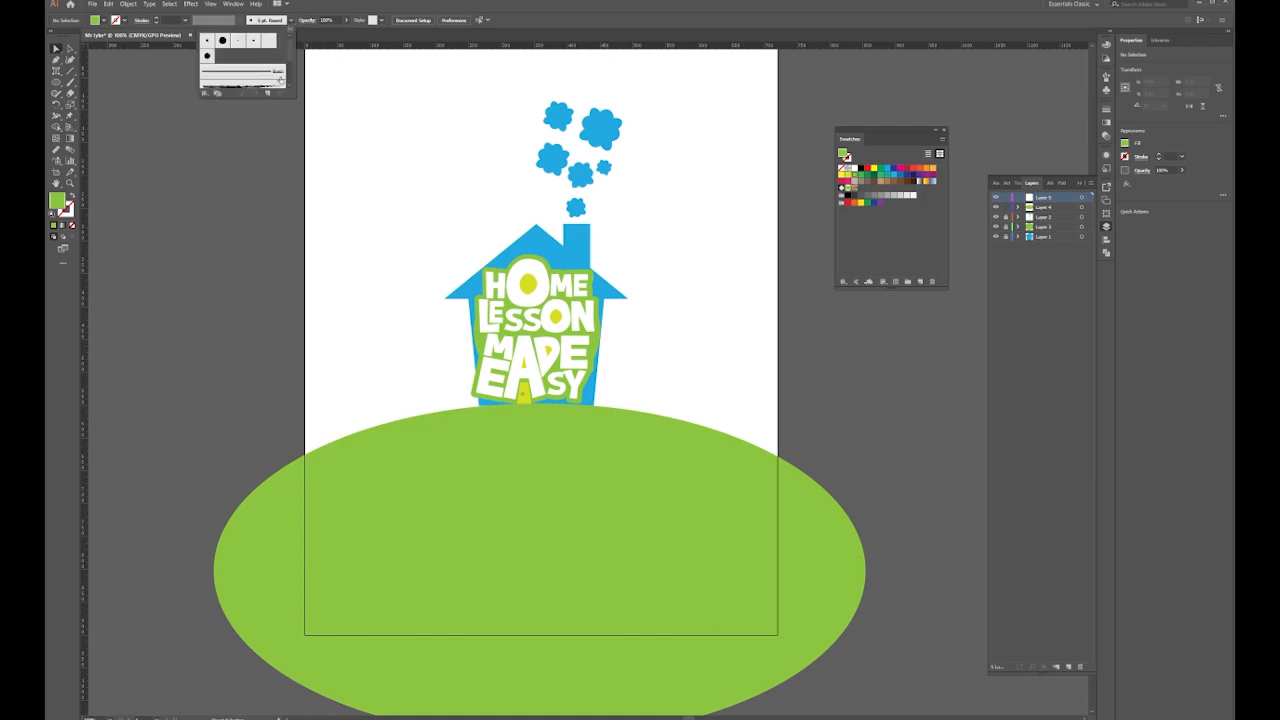
click(271, 101)
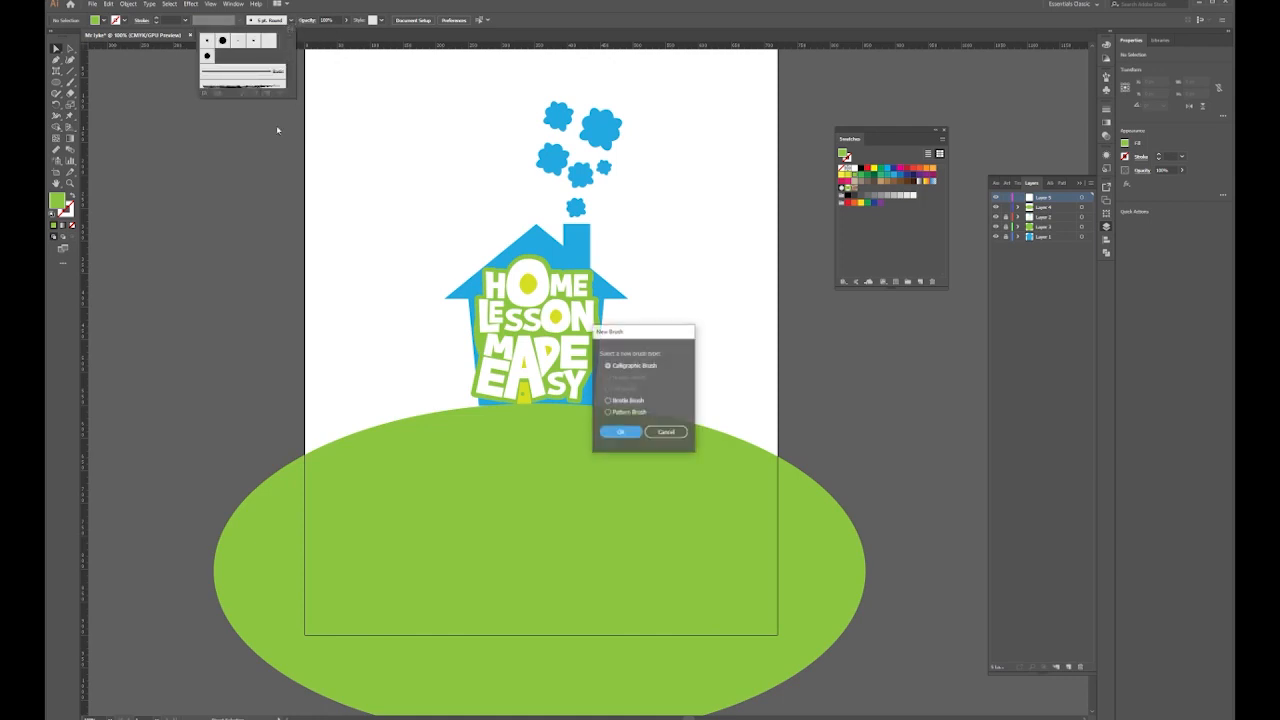
click(620, 432)
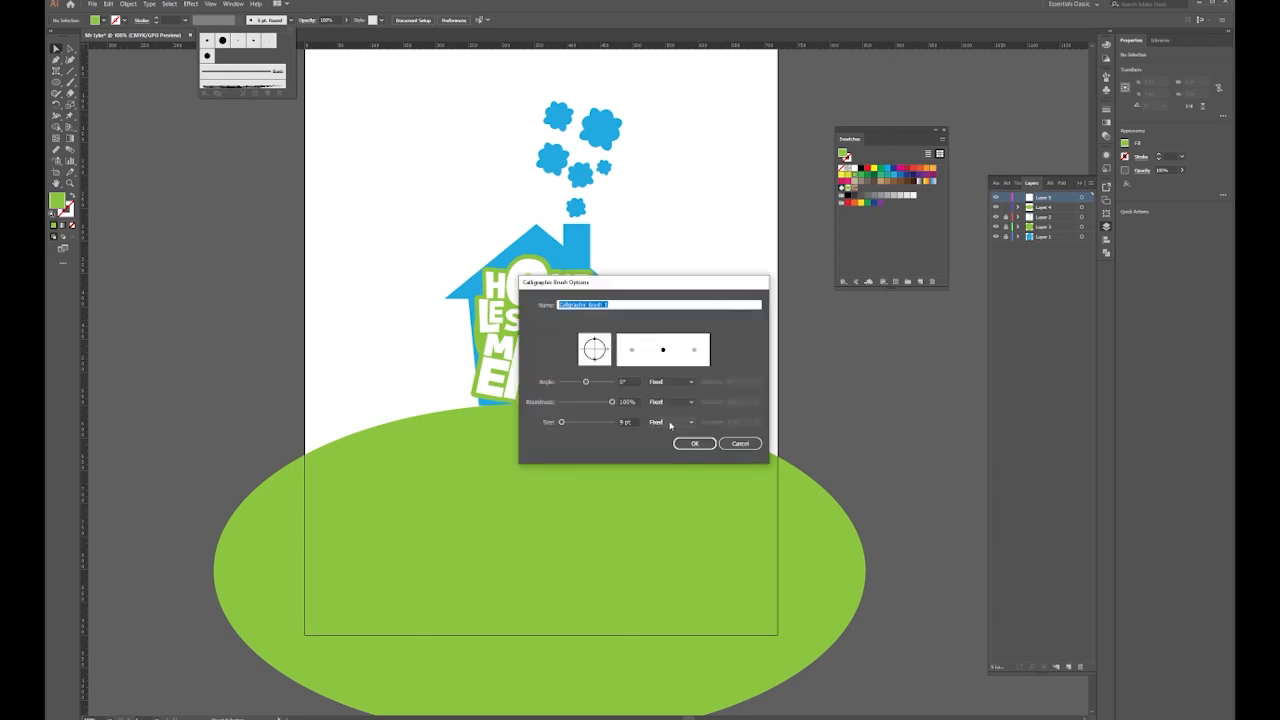
click(670, 422)
click(674, 454)
click(627, 422)
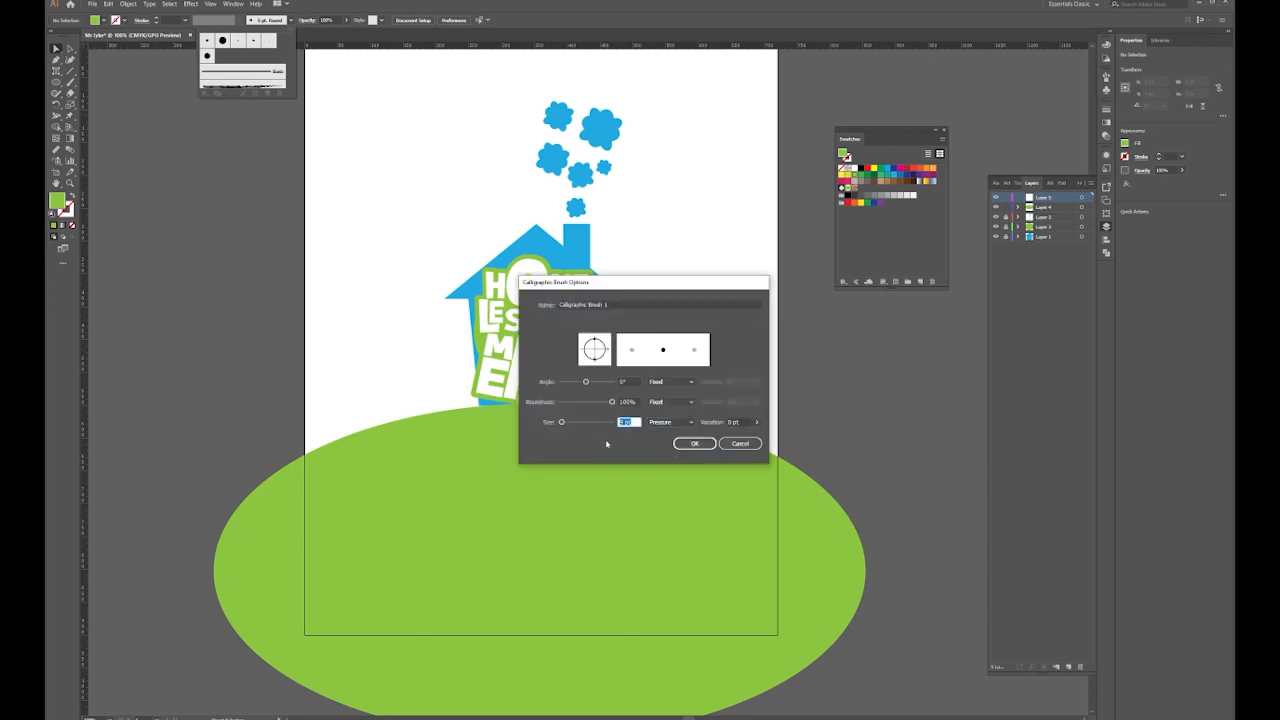
text(3)
key(Tab)
text(3)
click(695, 443)
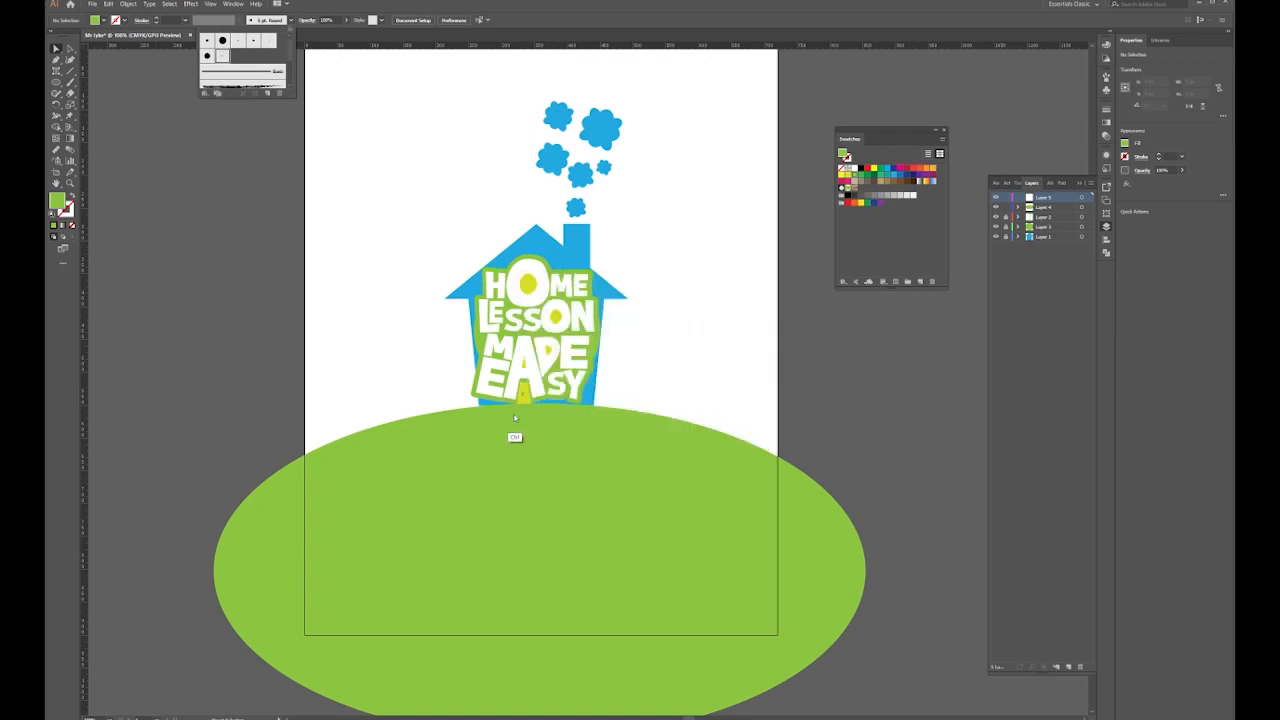
Paint a small curl and the first V-shaped grass tufts along the hill edge with the calligraphic brush
scroll(514, 437, up, 3)
scroll(598, 441, up, 2)
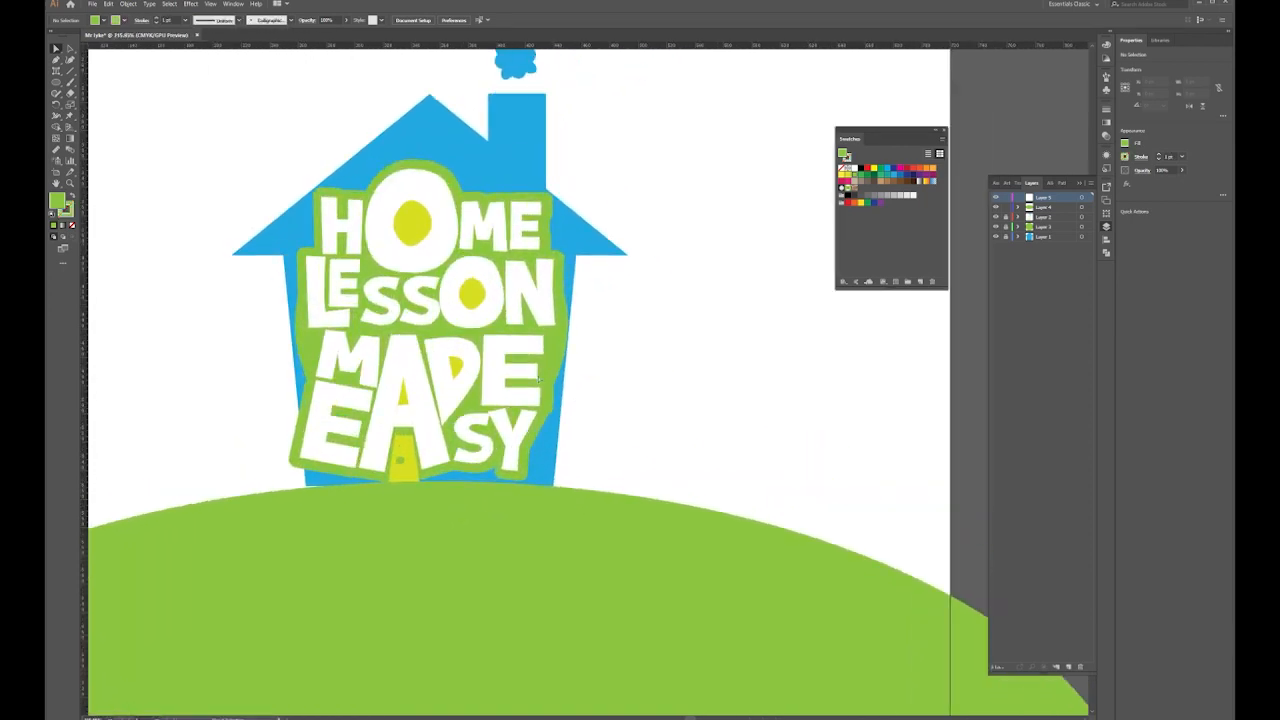
key(b)
scroll(630, 425, down, 2)
scroll(640, 440, up, 1)
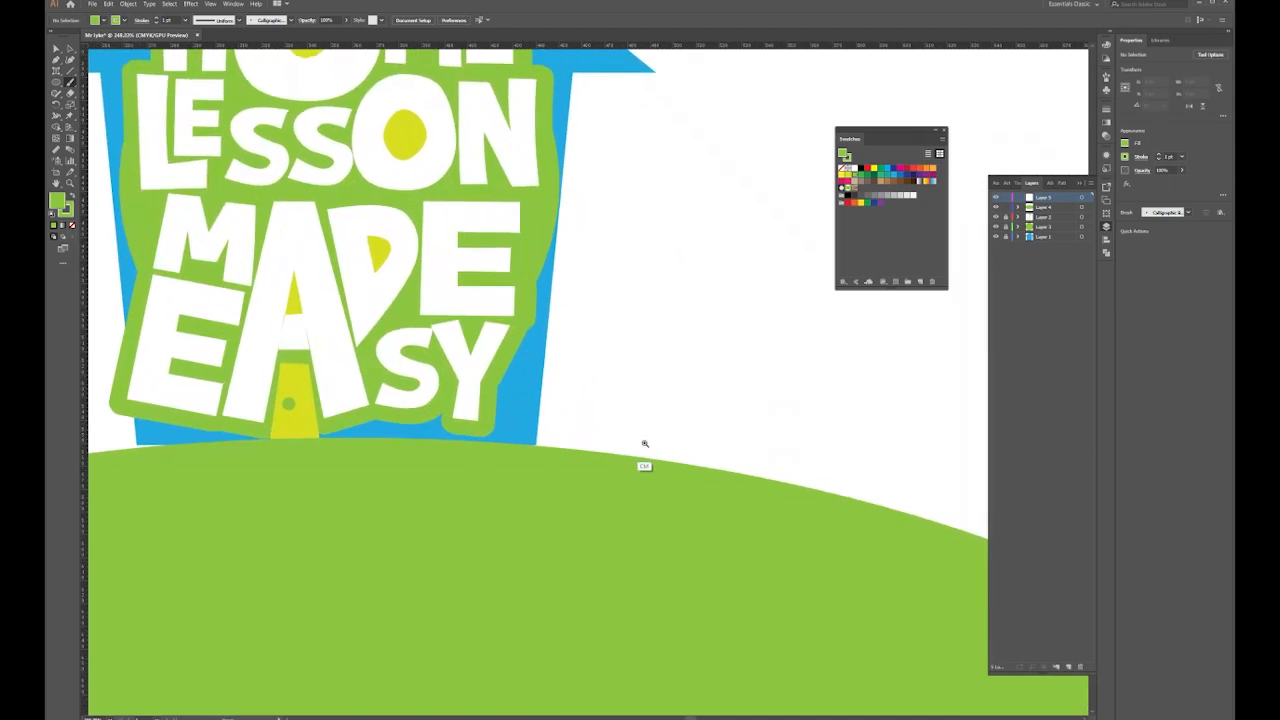
mouse_move(536, 444)
mouse_down()
mouse_move(549, 434)
mouse_move(536, 446)
mouse_up()
drag(622, 418, 532, 409)
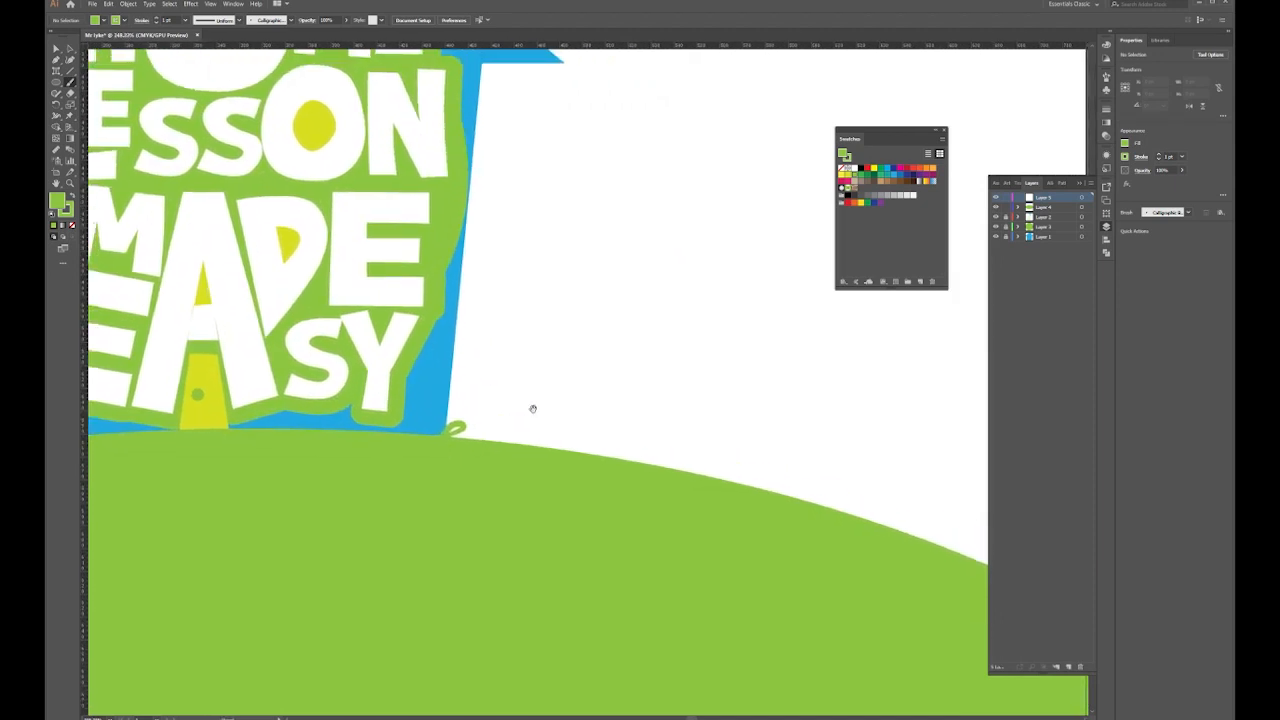
mouse_move(597, 447)
mouse_down()
mouse_move(621, 451)
mouse_move(607, 455)
mouse_up()
mouse_move(650, 452)
mouse_down()
mouse_move(609, 450)
mouse_move(611, 462)
mouse_up()
mouse_move(611, 462)
mouse_down()
mouse_move(630, 457)
mouse_move(611, 462)
mouse_up()
drag(654, 460, 462, 338)
mouse_move(692, 418)
mouse_down()
mouse_move(724, 423)
mouse_move(694, 409)
mouse_up()
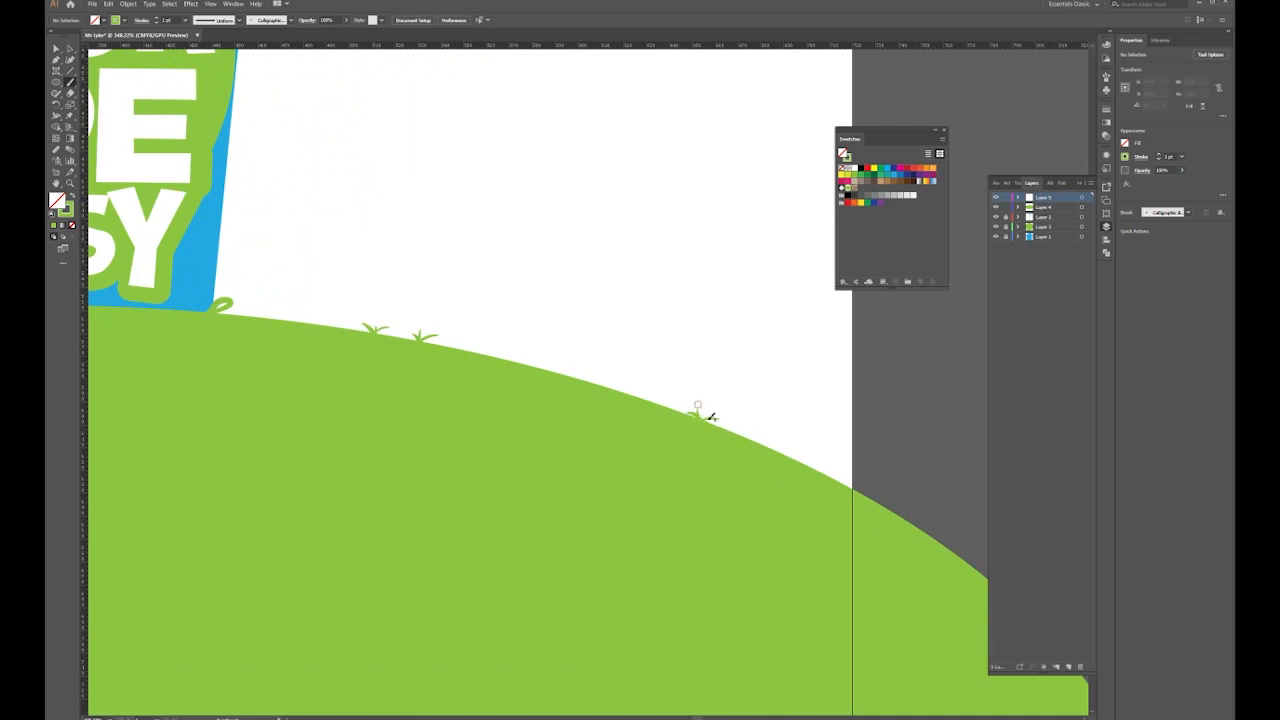
Paint short upright grass blades, undoing the strokes that came out wrong
drag(570, 377, 572, 306)
drag(700, 300, 634, 295)
key(ctrl+z)
drag(497, 371, 500, 294)
mouse_move(716, 444)
mouse_down()
mouse_move(575, 317)
mouse_move(576, 302)
mouse_move(574, 325)
mouse_move(575, 299)
mouse_move(574, 328)
mouse_move(589, 310)
mouse_move(467, 321)
mouse_move(524, 356)
mouse_move(596, 317)
mouse_up()
key(ctrl+z)
Brush several more small grass tufts along the left part of the hill edge
drag(605, 327, 619, 323)
drag(290, 298, 750, 362)
drag(407, 320, 800, 355)
drag(249, 321, 564, 387)
mouse_move(645, 356)
mouse_down()
mouse_move(628, 351)
mouse_move(660, 348)
mouse_up()
drag(646, 355, 712, 343)
drag(699, 349, 693, 337)
drag(536, 378, 524, 370)
drag(536, 378, 545, 366)
Paint a tall grass blade and a sprout with a forked tip and a small leaf
mouse_move(362, 421)
mouse_down()
mouse_move(532, 373)
mouse_move(524, 338)
mouse_up()
drag(618, 346, 613, 302)
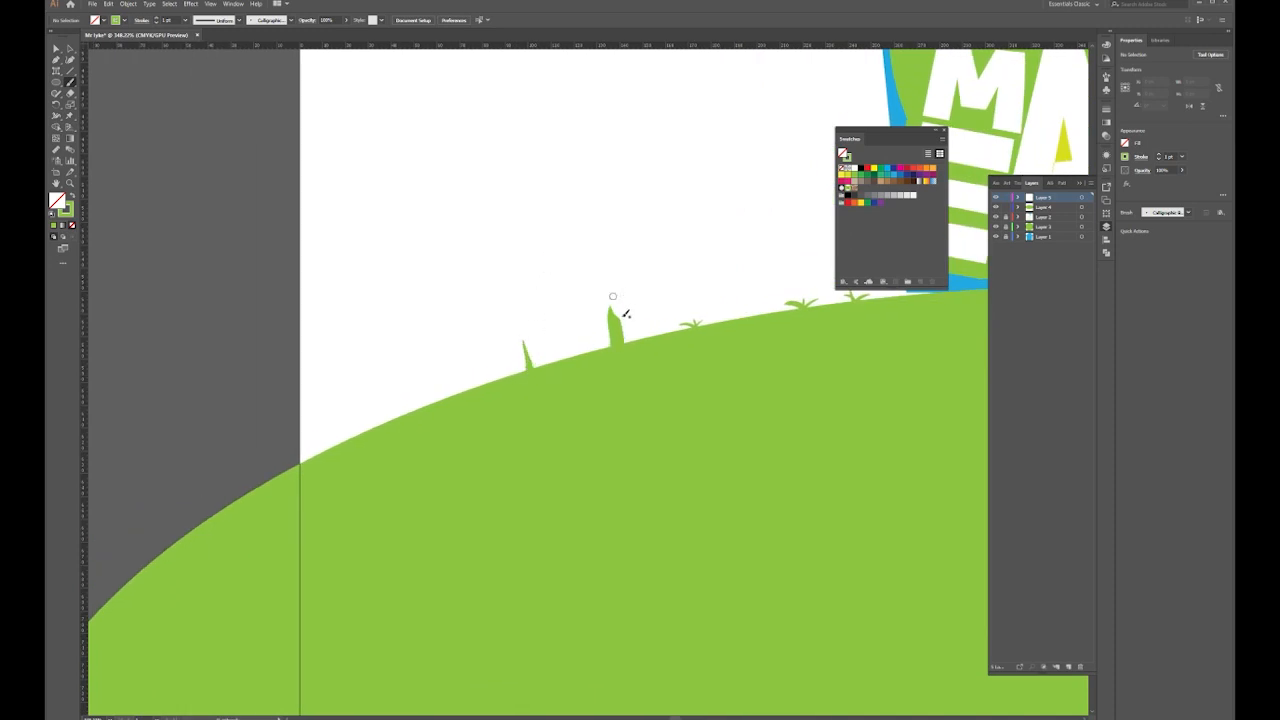
drag(524, 350, 526, 349)
scroll(540, 350, down, 2)
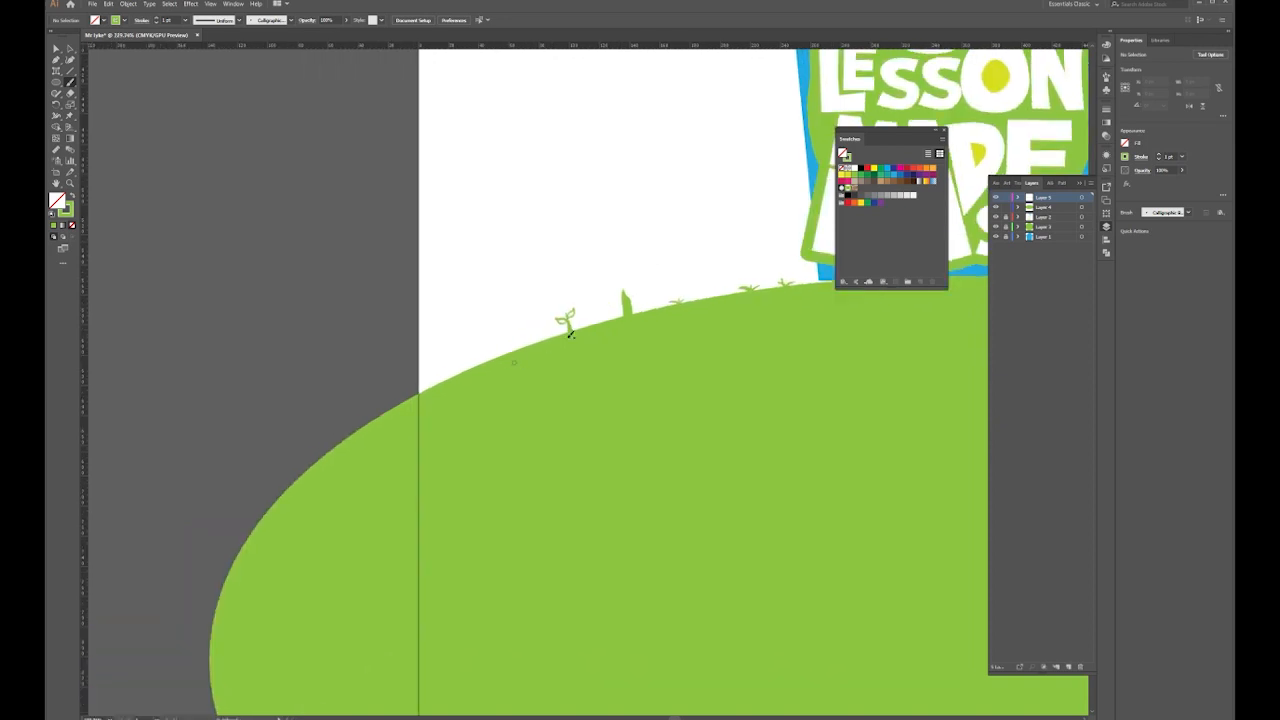
drag(528, 348, 541, 342)
scroll(512, 350, down, 4)
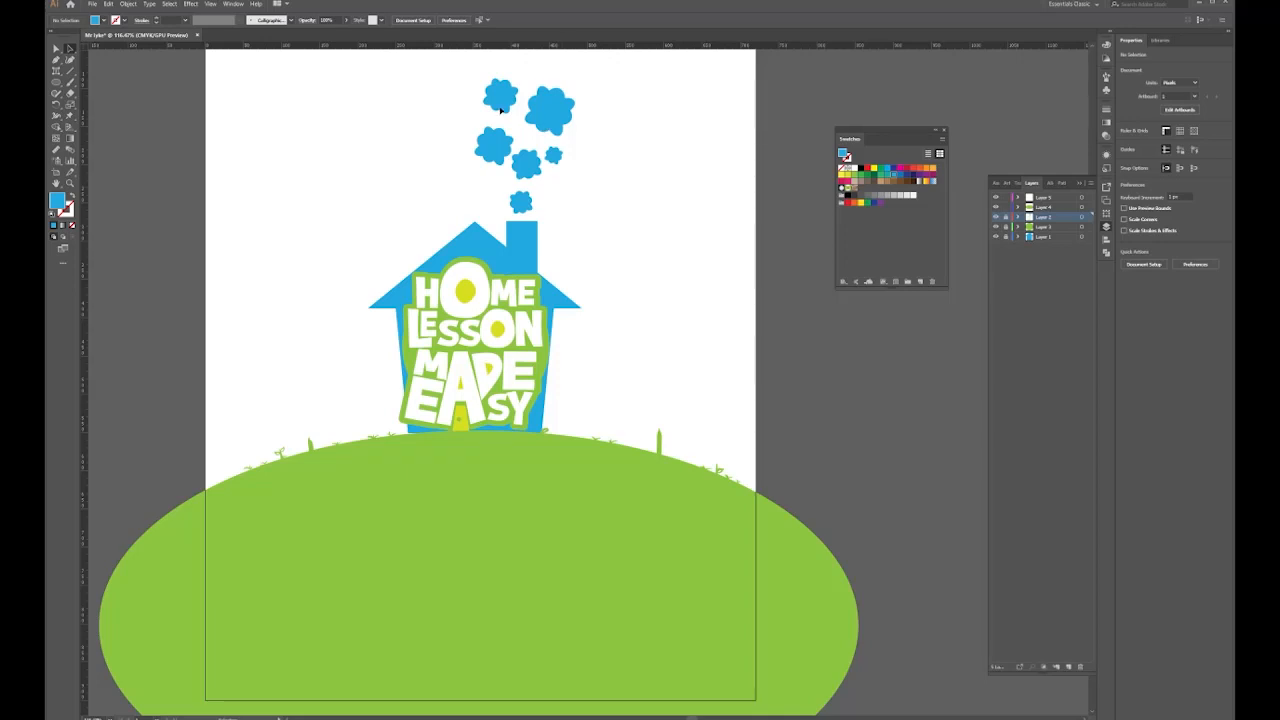
Turn a copy of the large cloud into a resized, rotated treetop on the right trunk in Layer 5
drag(524, 116, 708, 389)
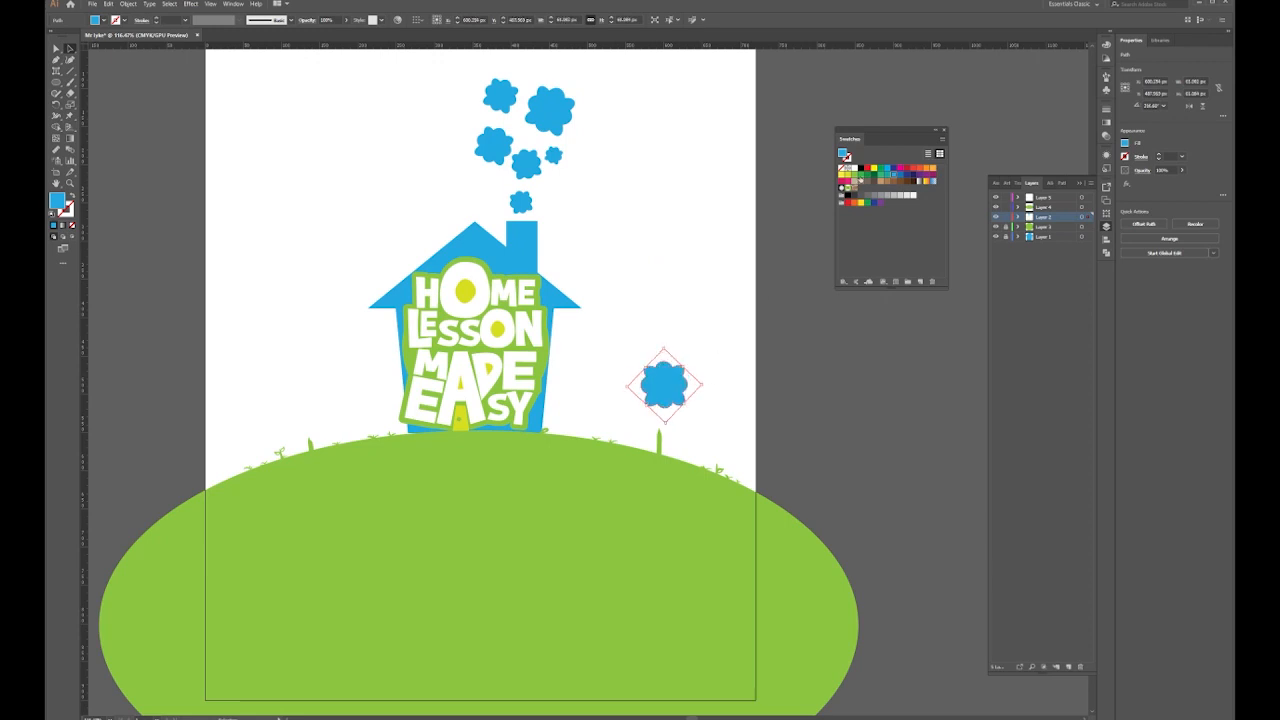
drag(634, 354, 635, 400)
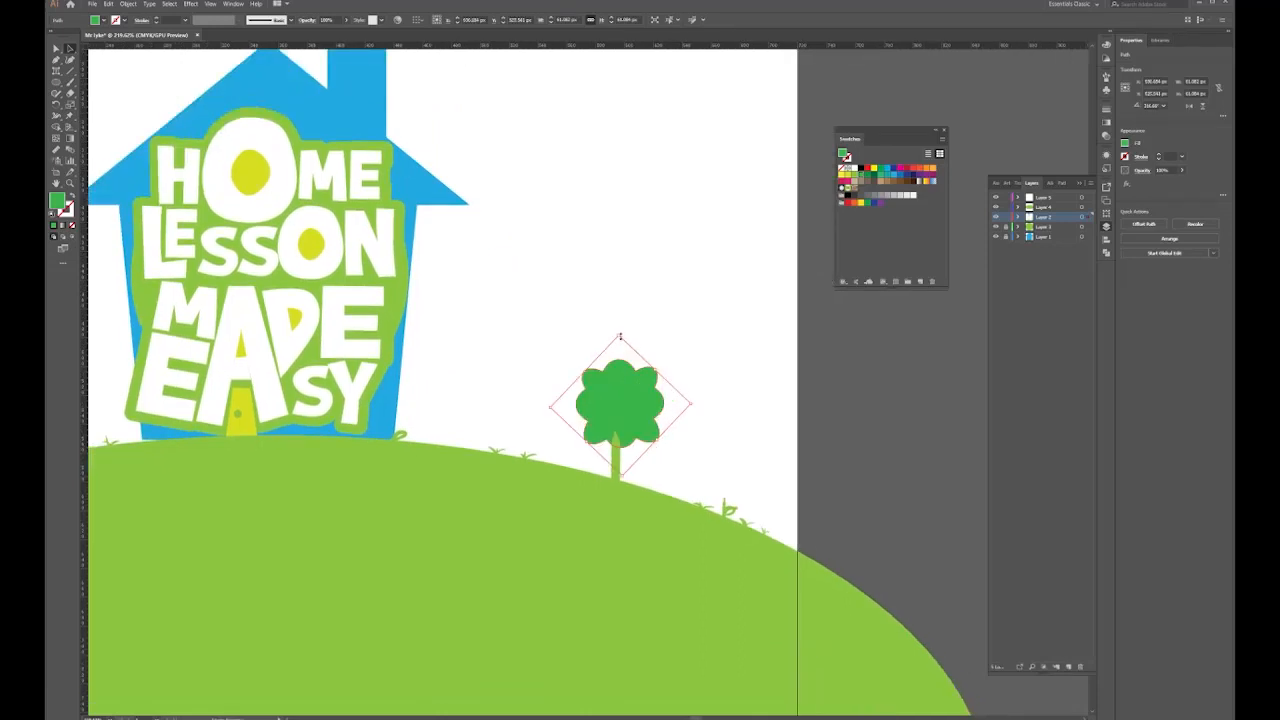
mouse_move(584, 370)
mouse_down()
mouse_move(564, 360)
mouse_move(578, 369)
mouse_up()
drag(694, 403, 688, 390)
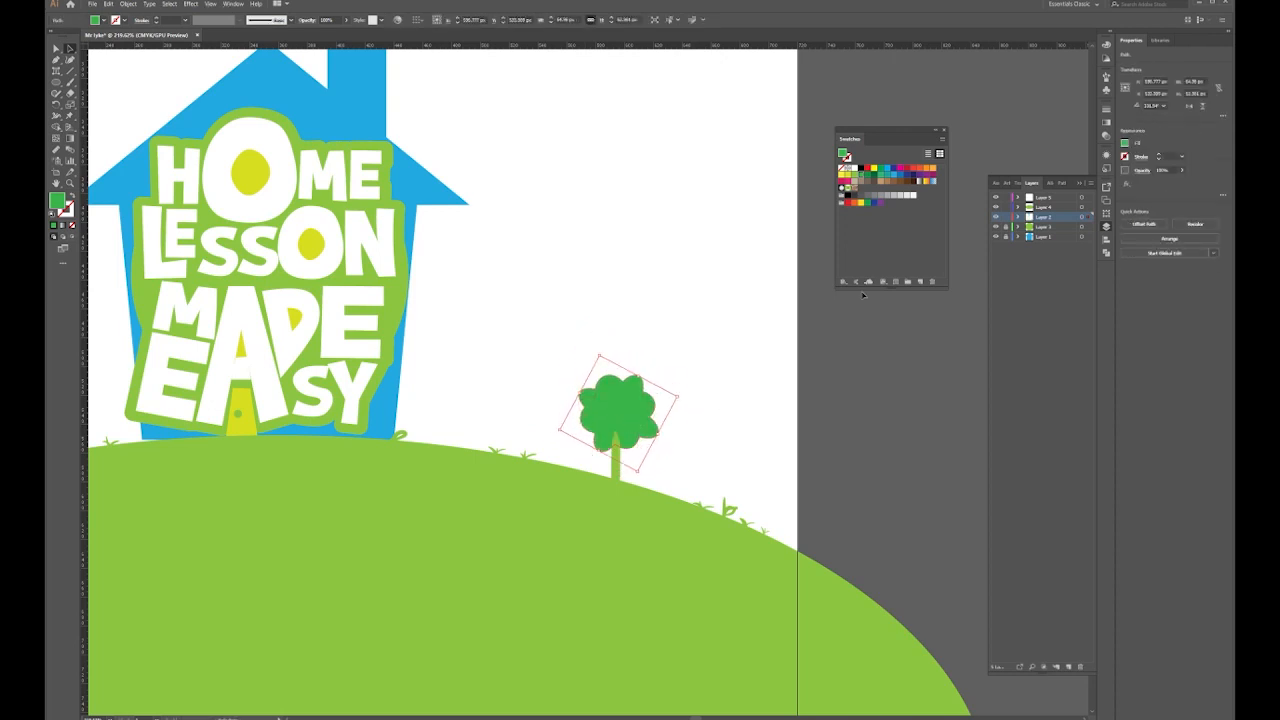
drag(1083, 204, 1084, 198)
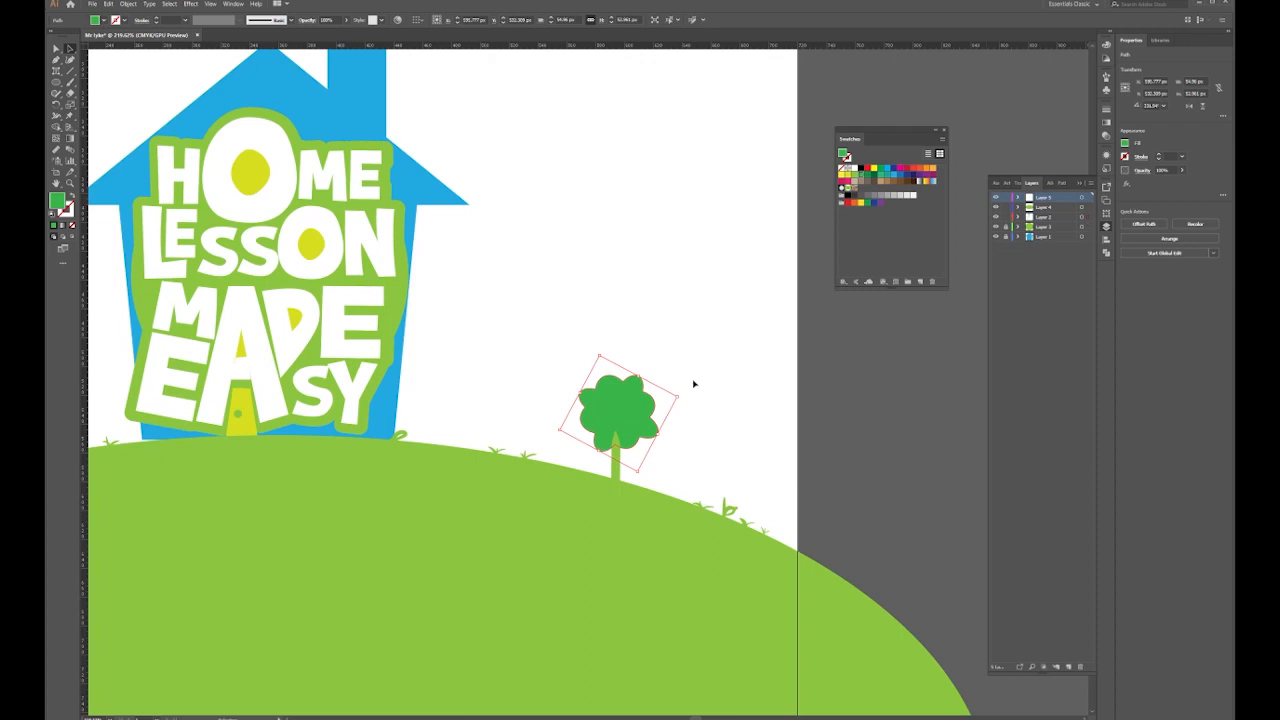
drag(634, 409, 685, 417)
drag(627, 410, 628, 415)
drag(612, 368, 609, 374)
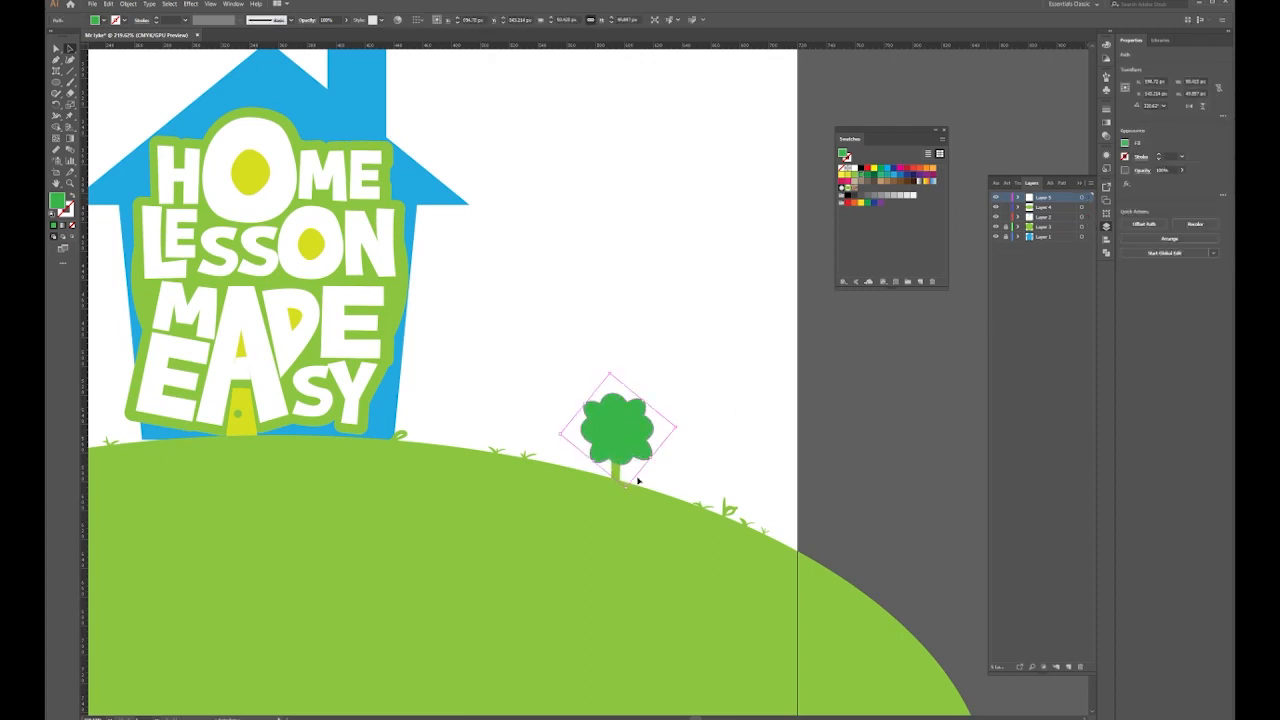
drag(626, 487, 628, 470)
drag(627, 438, 674, 446)
click(523, 434)
Copy the tree onto the left hillside and shrink its treetop over the trunk
drag(523, 434, 857, 419)
click(949, 412)
drag(949, 412, 299, 407)
mouse_move(278, 428)
mouse_down()
mouse_move(307, 446)
mouse_move(295, 440)
mouse_up()
click(320, 423)
click(291, 432)
click(331, 392)
drag(331, 392, 406, 395)
click(457, 383)
drag(884, 375, 648, 448)
drag(175, 396, 478, 338)
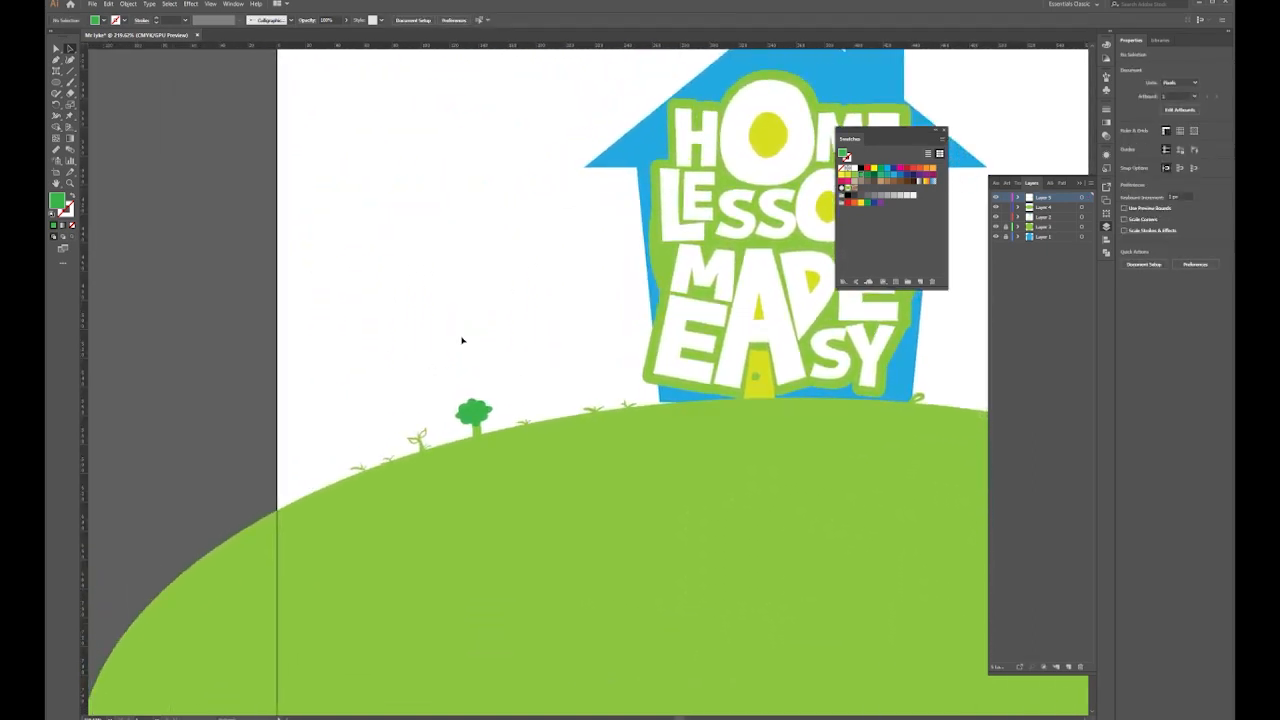
Lengthen the left and right sprout stems upward by dragging their top anchors
click(68, 47)
click(418, 437)
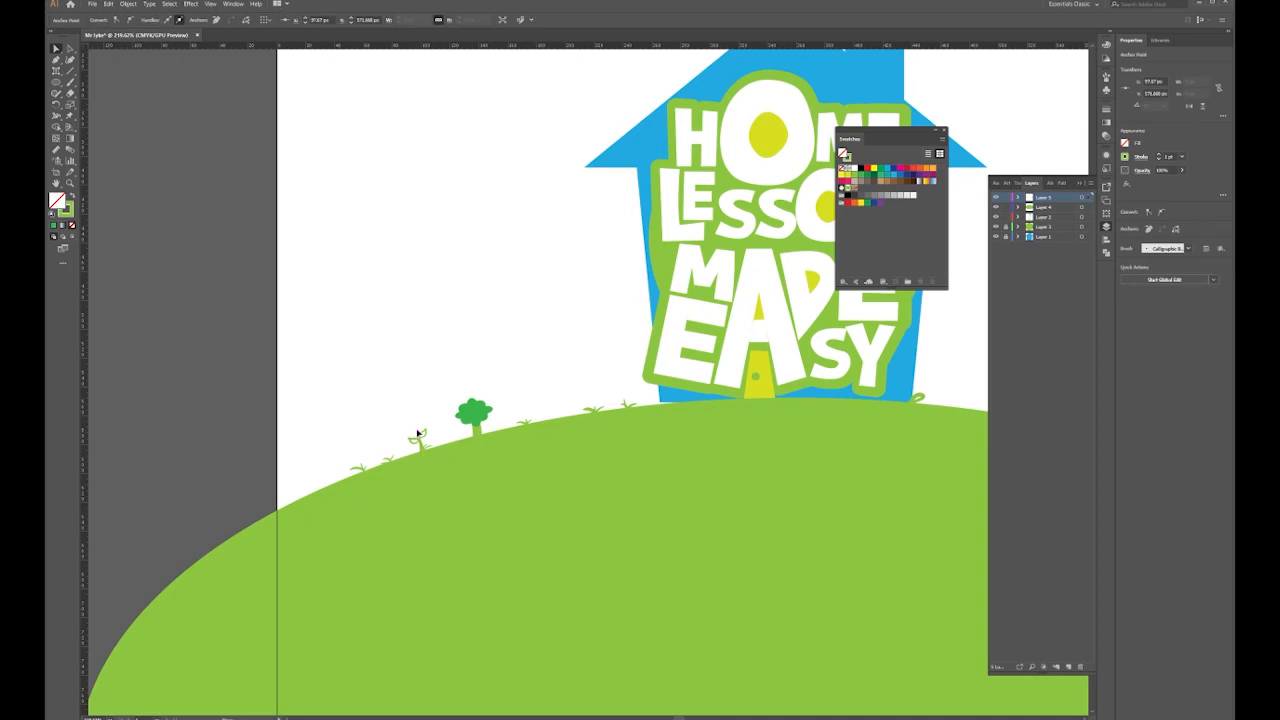
drag(418, 423, 414, 409)
click(520, 357)
drag(790, 375, 274, 383)
click(726, 468)
drag(726, 468, 728, 452)
click(700, 400)
drag(128, 404, 528, 386)
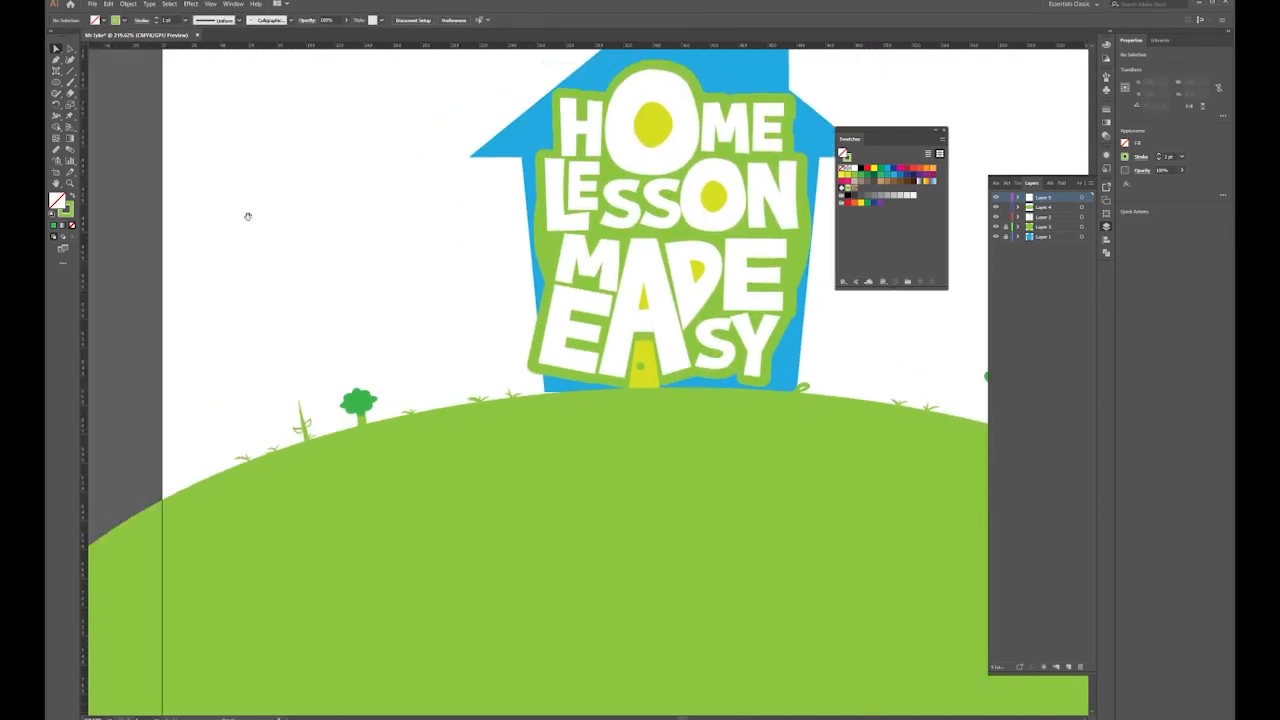
Draw a small circle atop the left stem and swap its fill and stroke
drag(248, 217, 316, 254)
click(58, 82)
drag(360, 433, 371, 444)
click(72, 196)
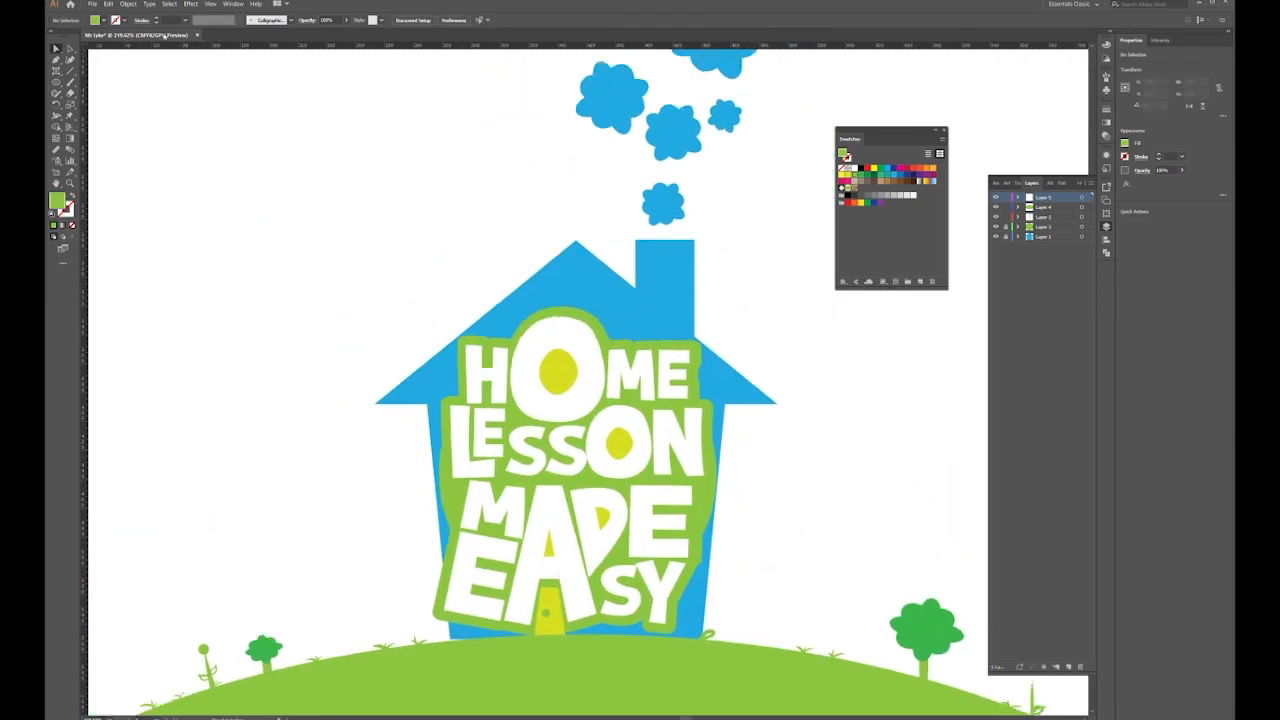
Copy a smoke cloud onto the stem, shrinking and rotating it into a flower head on Layer 5
drag(595, 105, 263, 400)
drag(435, 186, 322, 379)
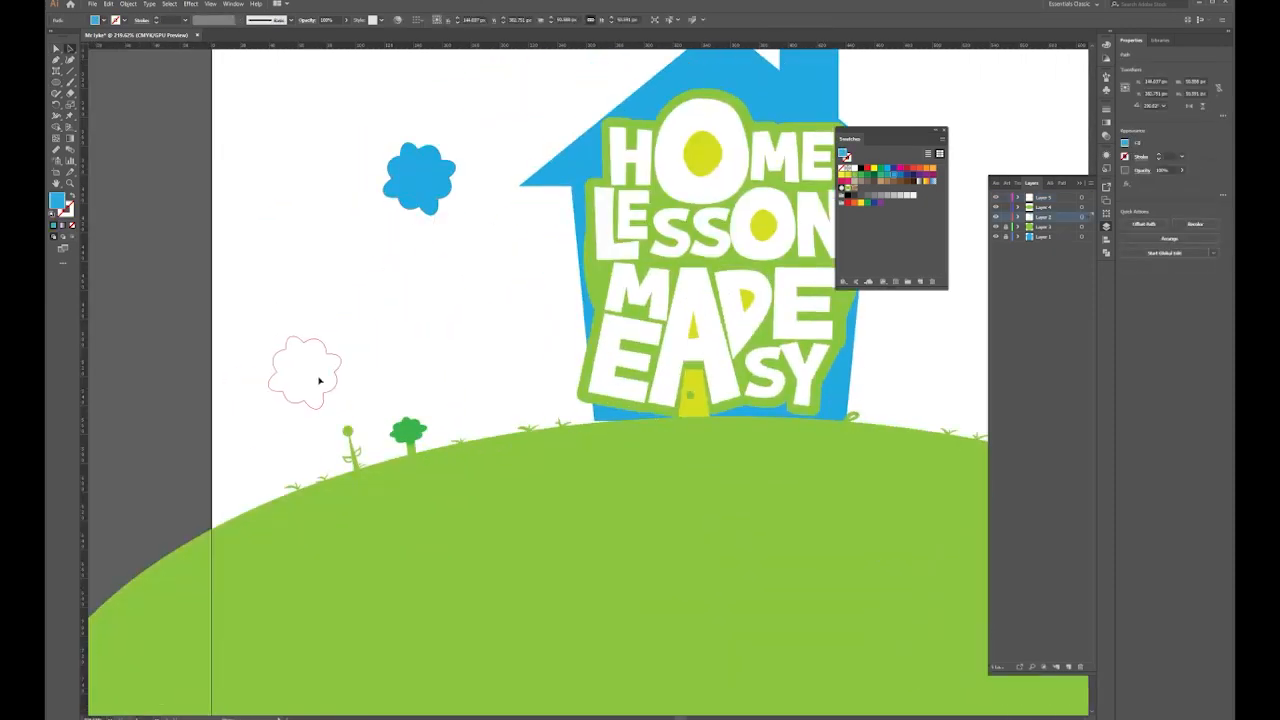
scroll(222, 390, up, 4)
drag(1091, 216, 1089, 199)
drag(393, 284, 349, 379)
drag(320, 406, 397, 433)
scroll(397, 433, up, 4)
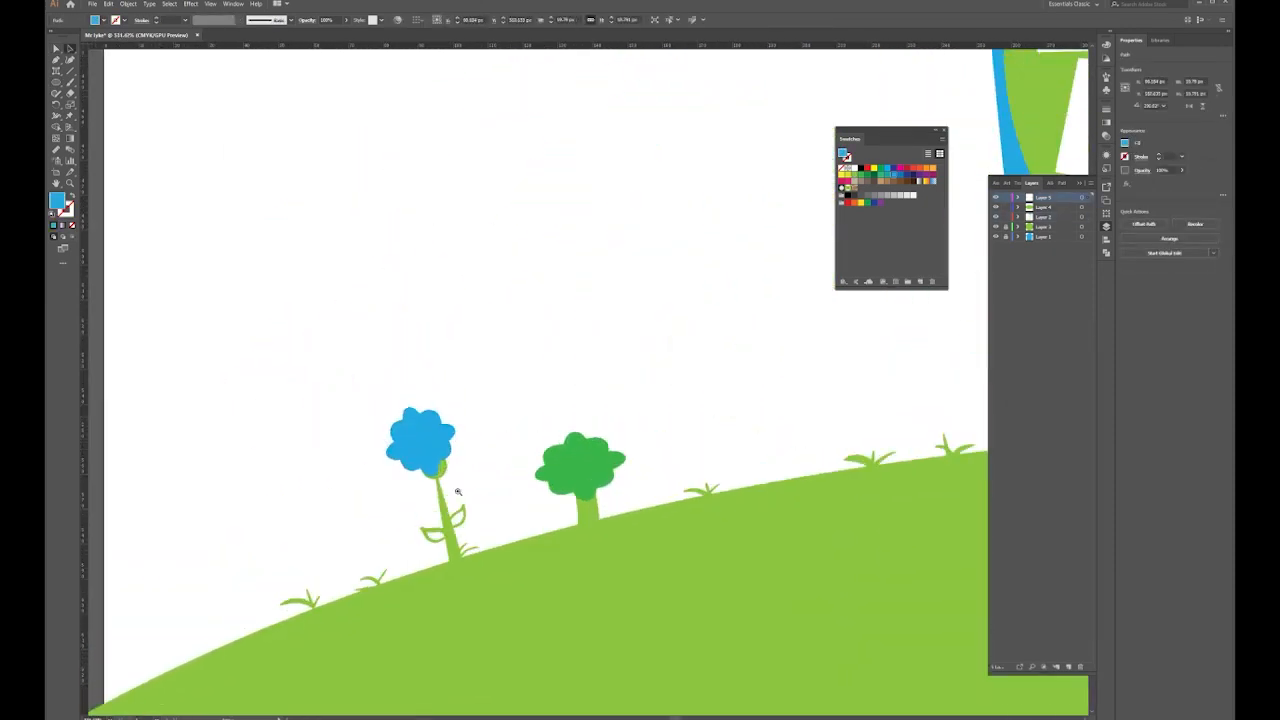
drag(480, 466, 468, 485)
drag(450, 437, 450, 492)
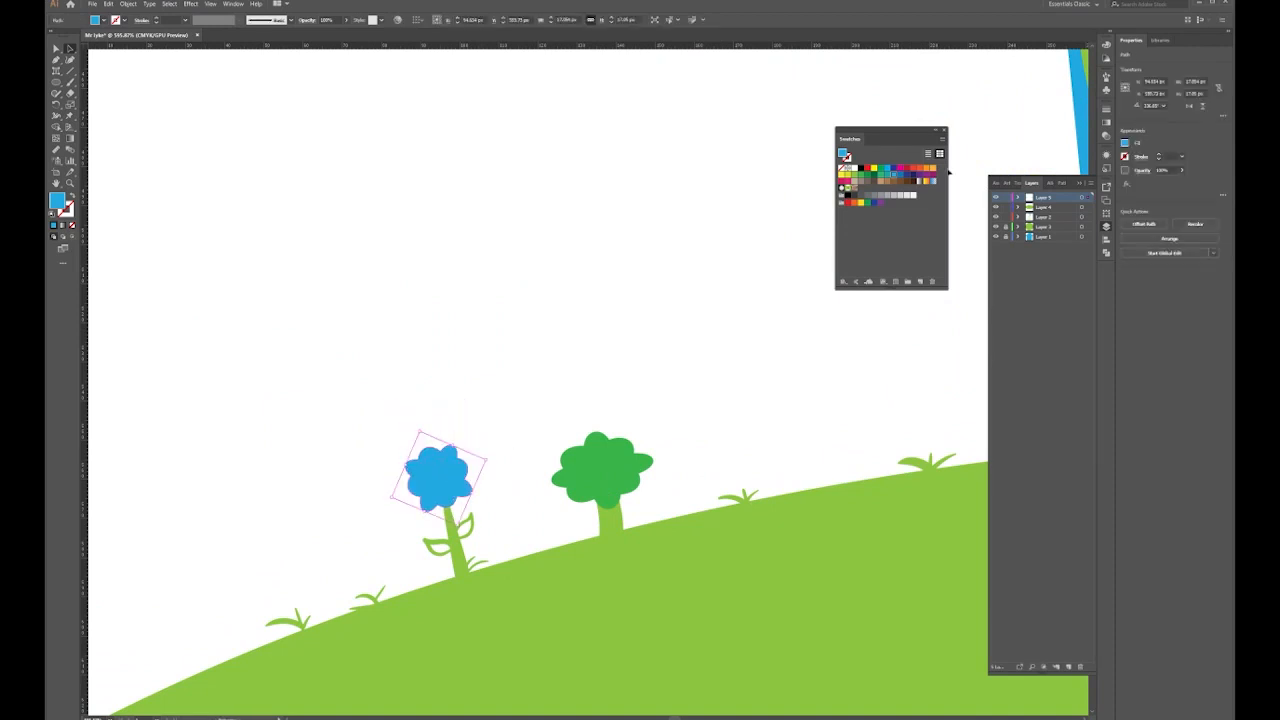
Recolour the flower head light green, turn it into an outline, and raise it slightly
click(855, 176)
click(70, 196)
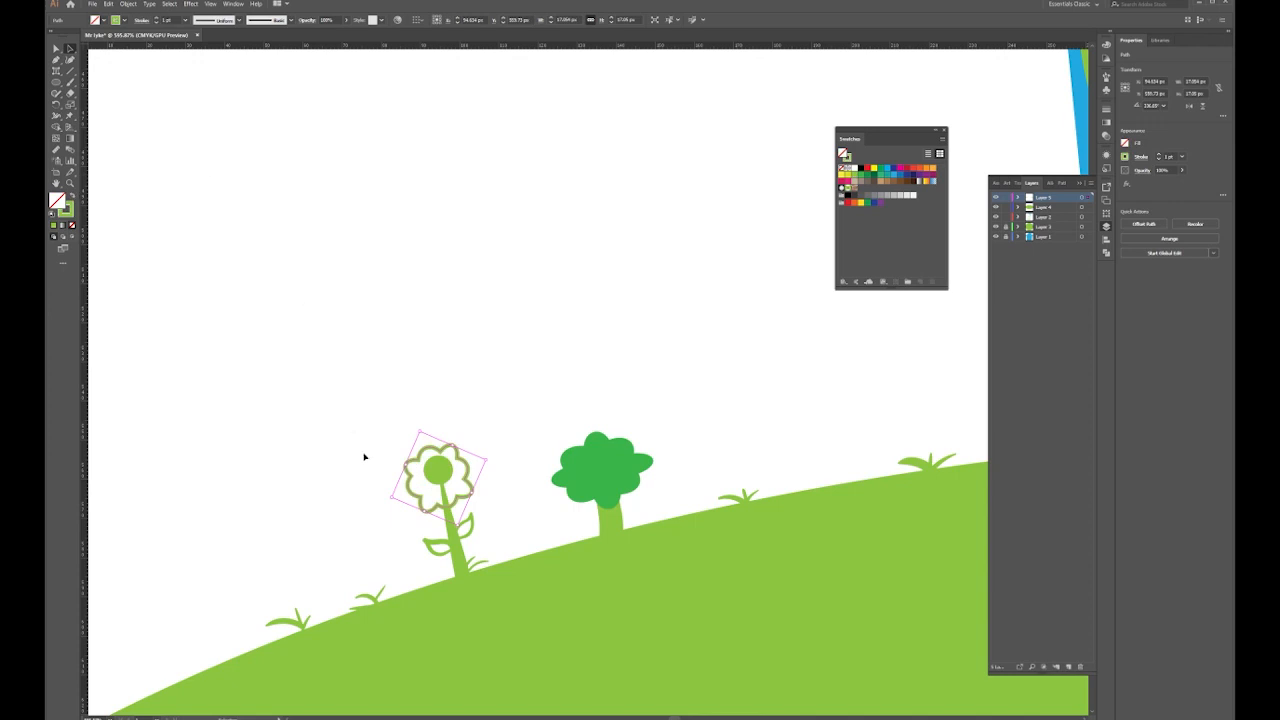
drag(461, 459, 461, 451)
click(526, 431)
click(440, 467)
shift+click(447, 442)
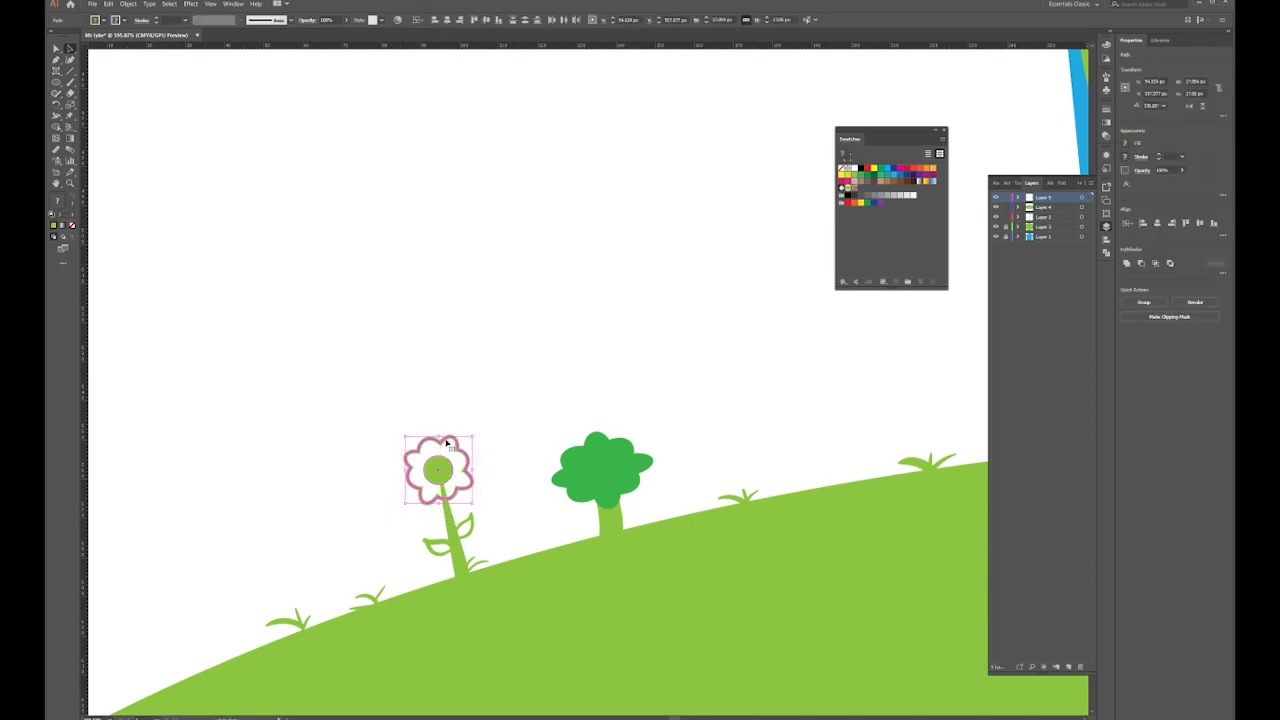
click(496, 411)
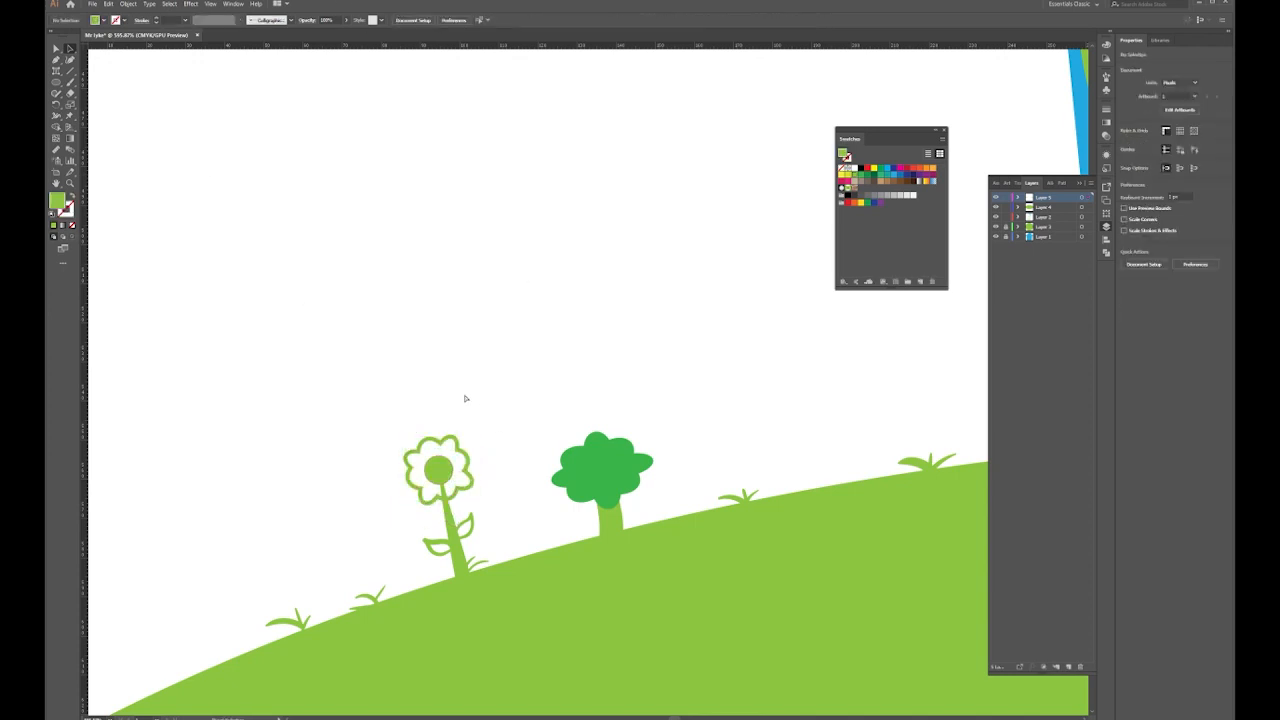
drag(461, 447, 343, 437)
key(ctrl+minus)
key(ctrl+minus)
key(ctrl+minus)
key(ctrl+minus)
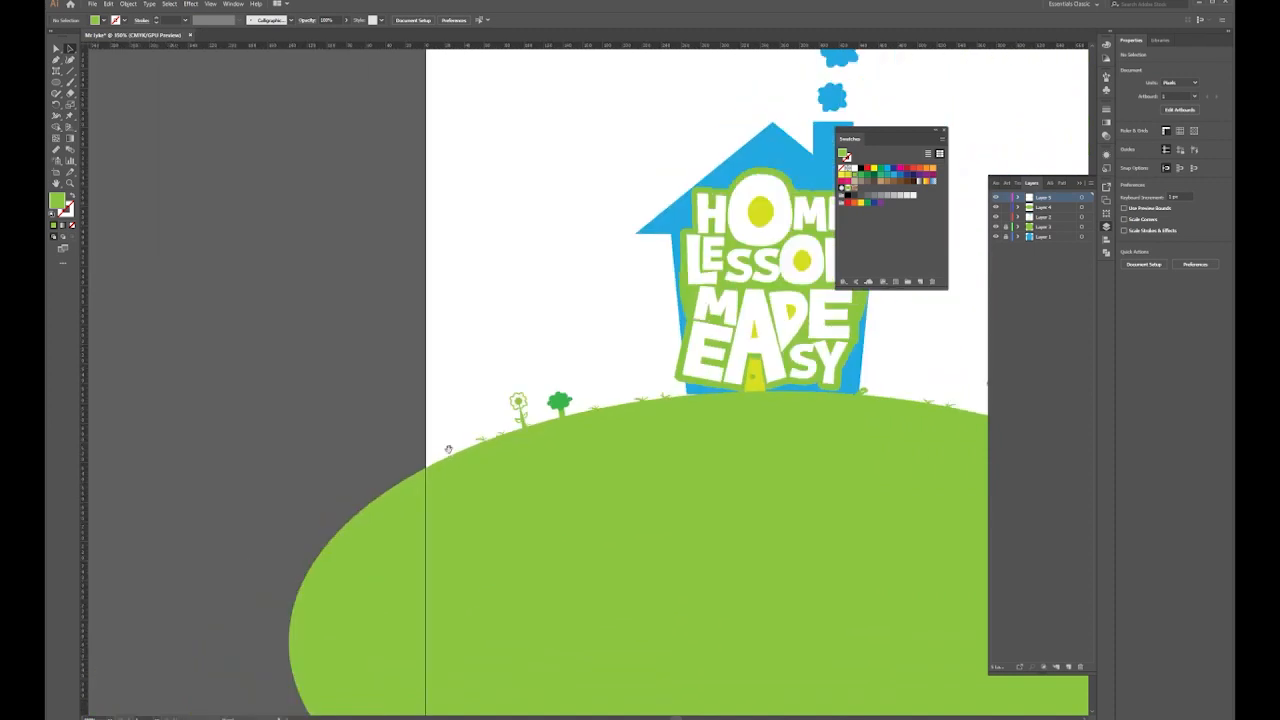
Fill the small flower's head with white and check its green centre up close
drag(616, 381, 431, 412)
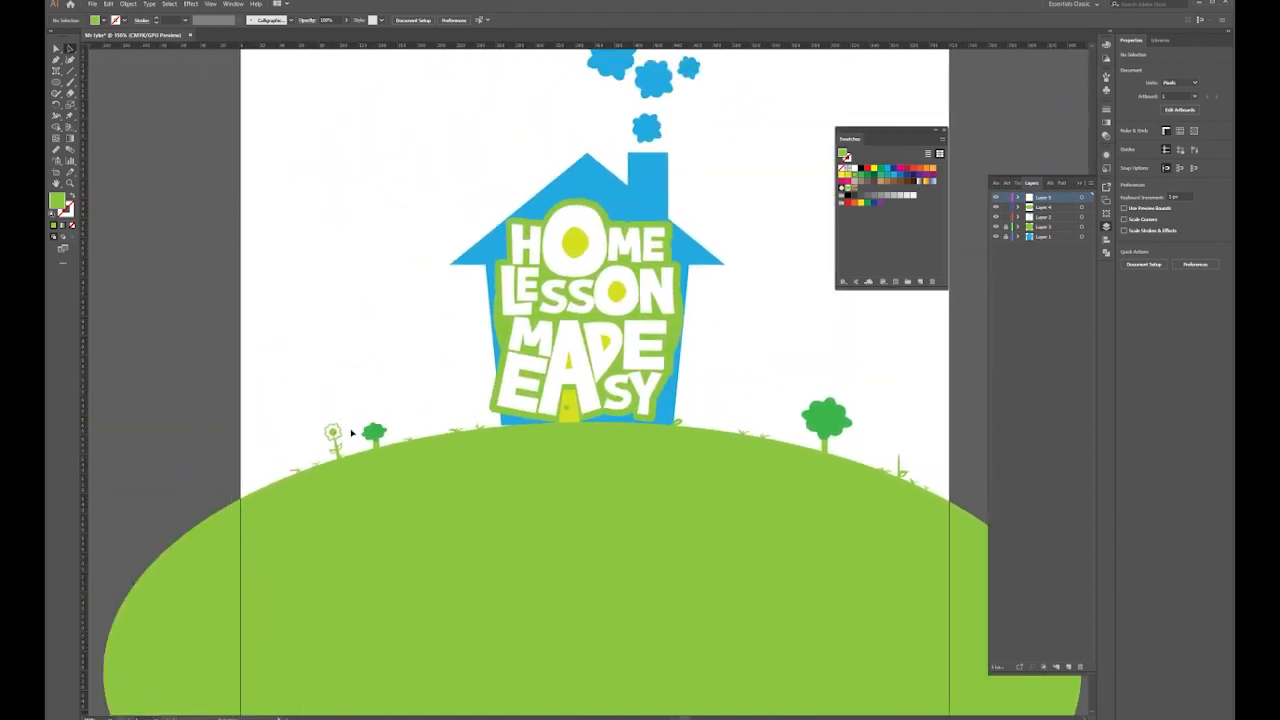
click(340, 431)
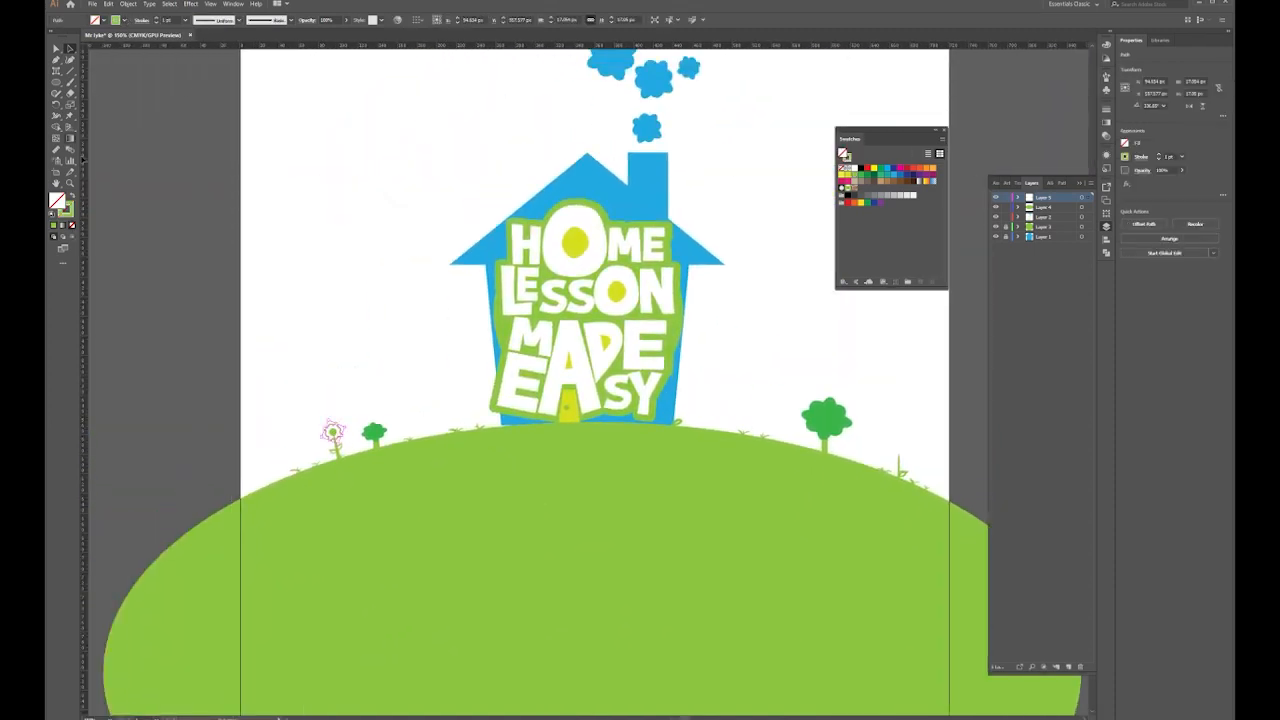
click(855, 169)
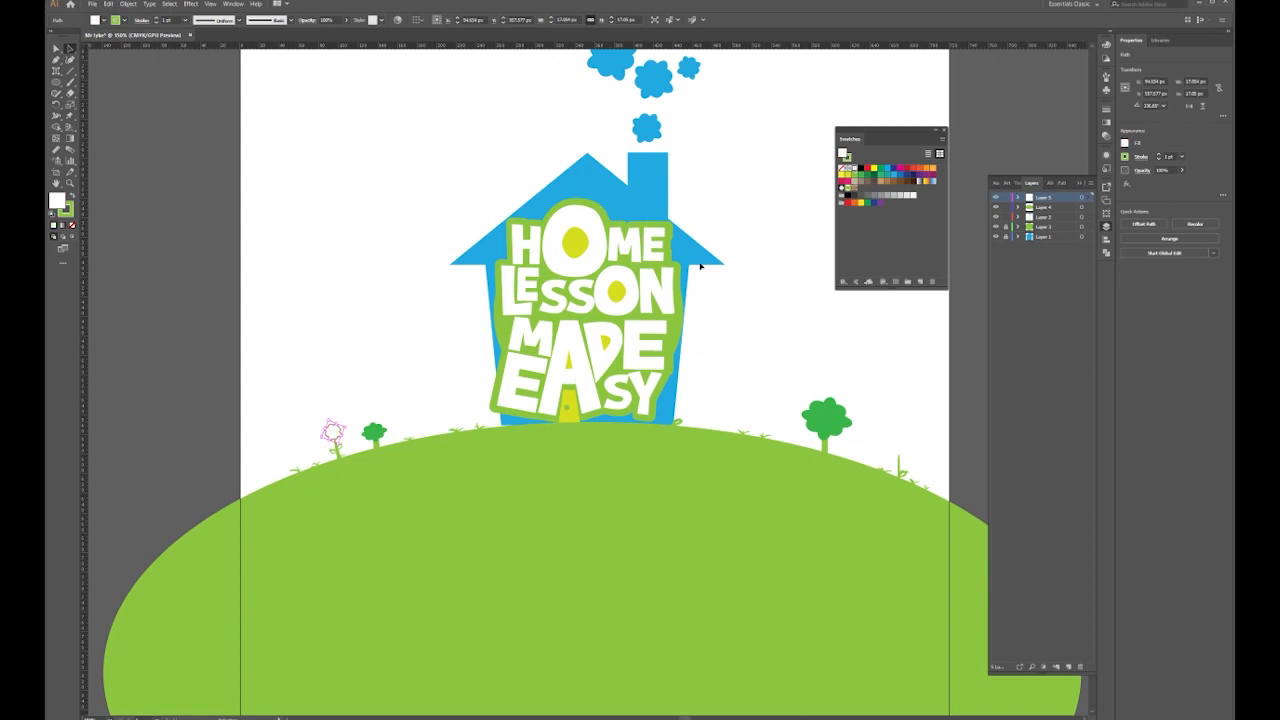
click(370, 355)
drag(309, 419, 540, 579)
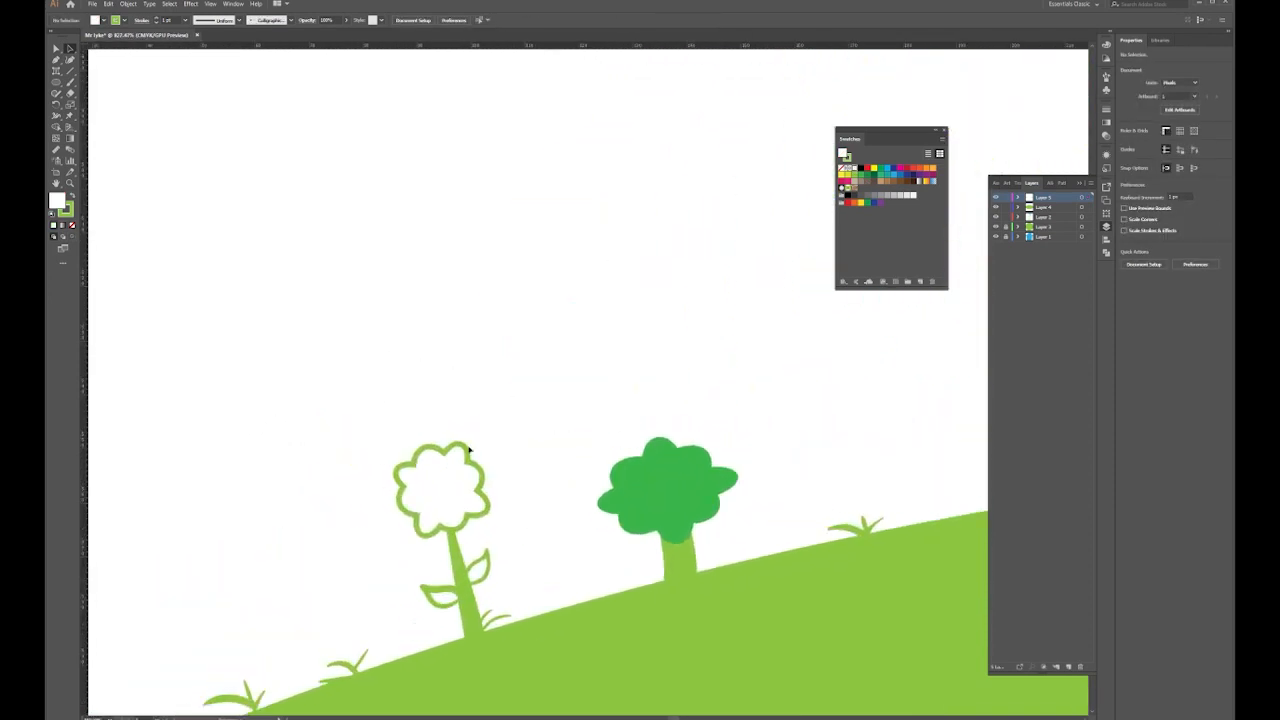
click(441, 483)
ctrl+click(443, 483)
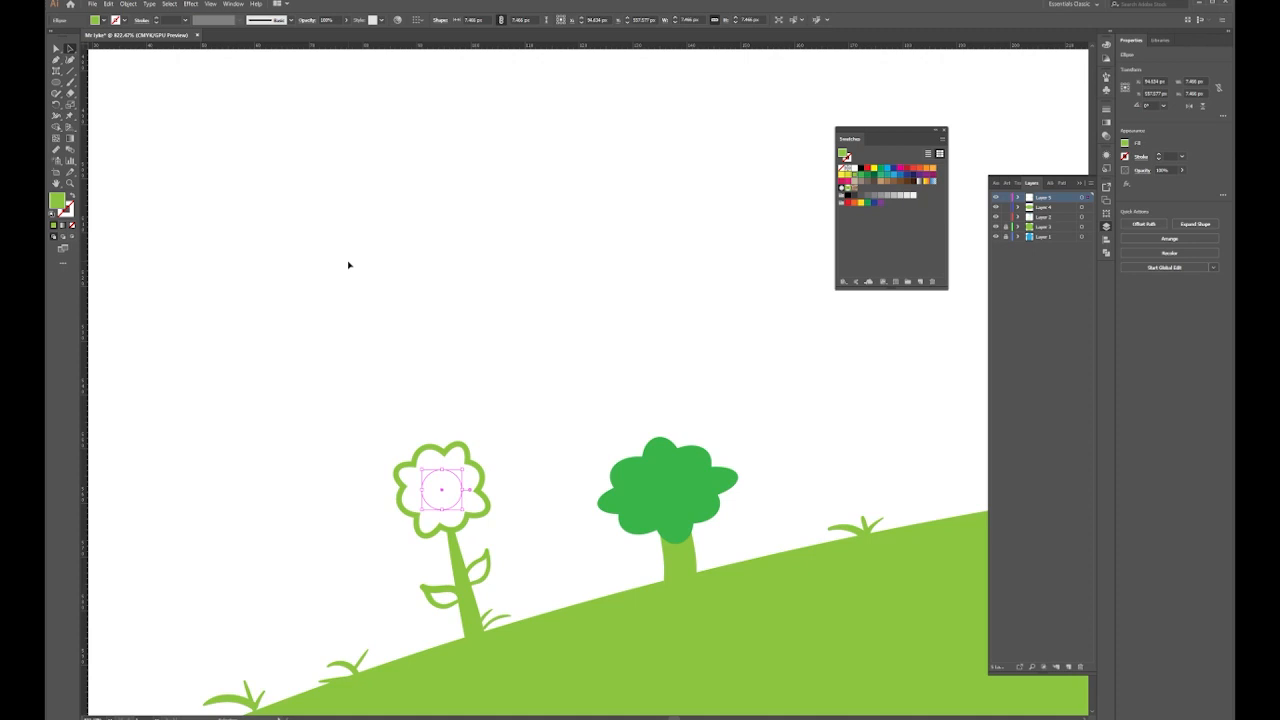
key(a)
key(v)
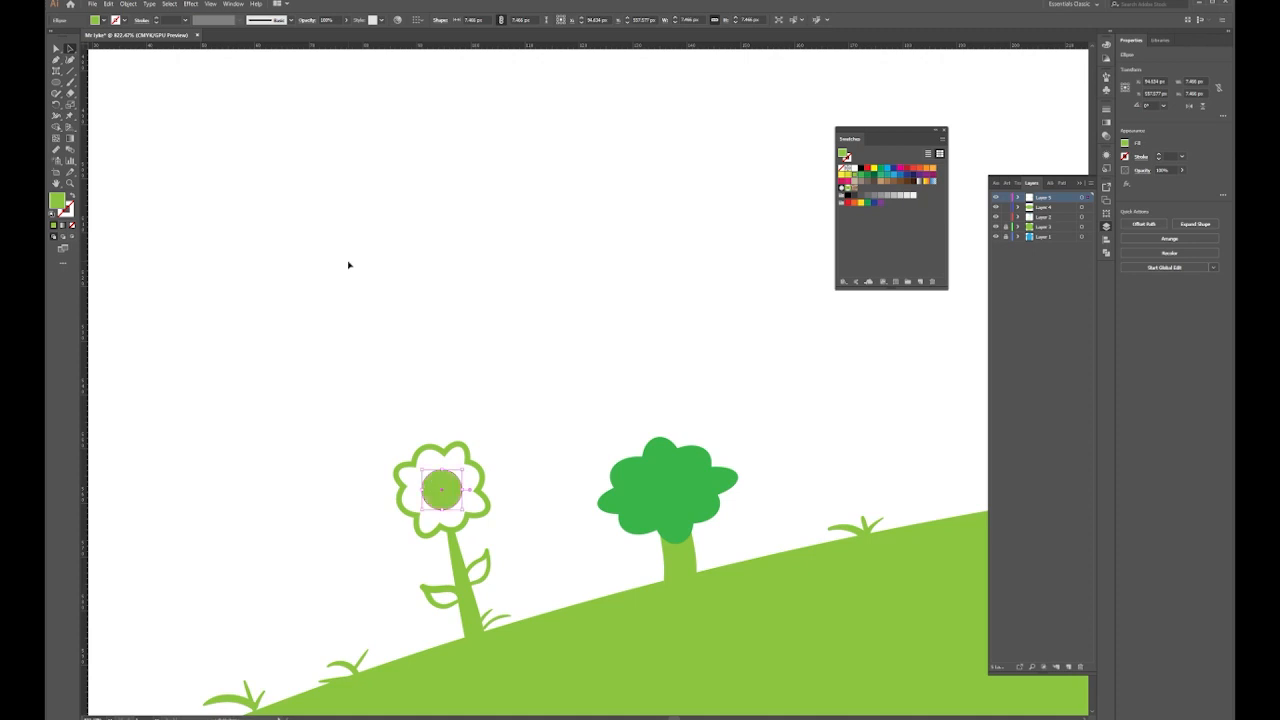
click(544, 179)
key(ctrl+0)
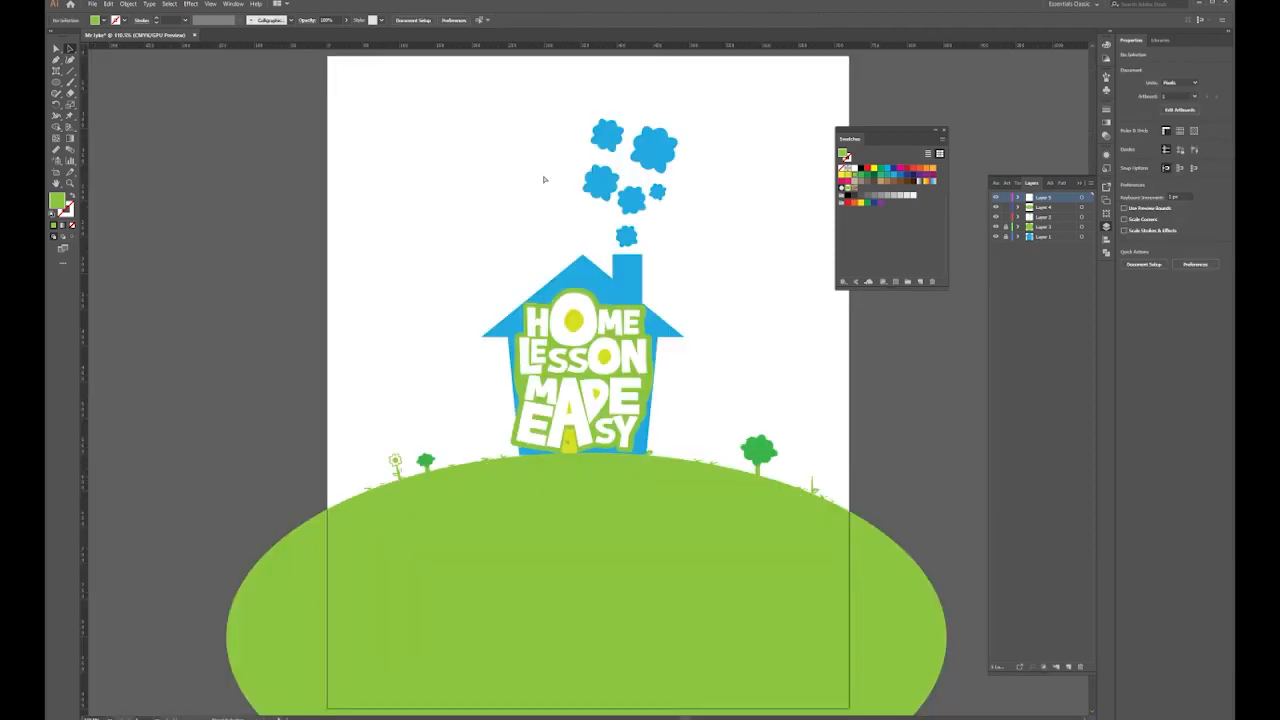
Place a copy of the flower on the hill's right edge and check it zoomed in
click(395, 461)
drag(395, 461, 812, 476)
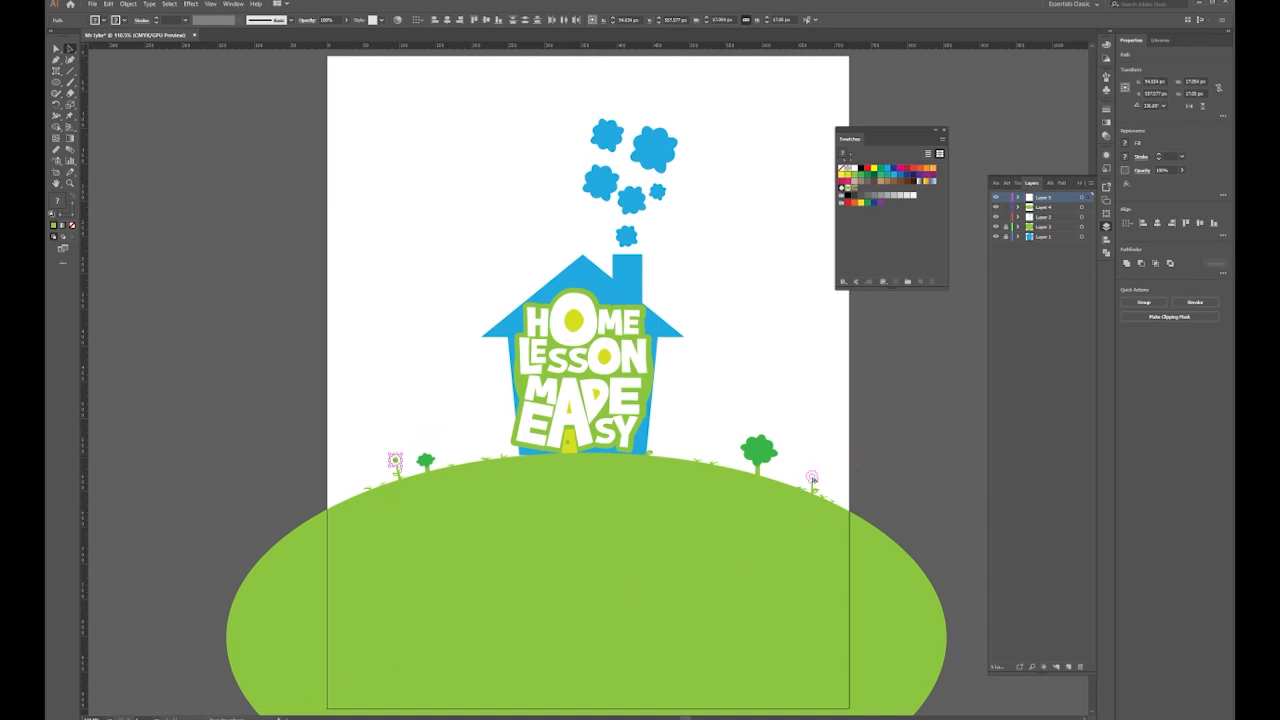
key(z)
click(820, 417)
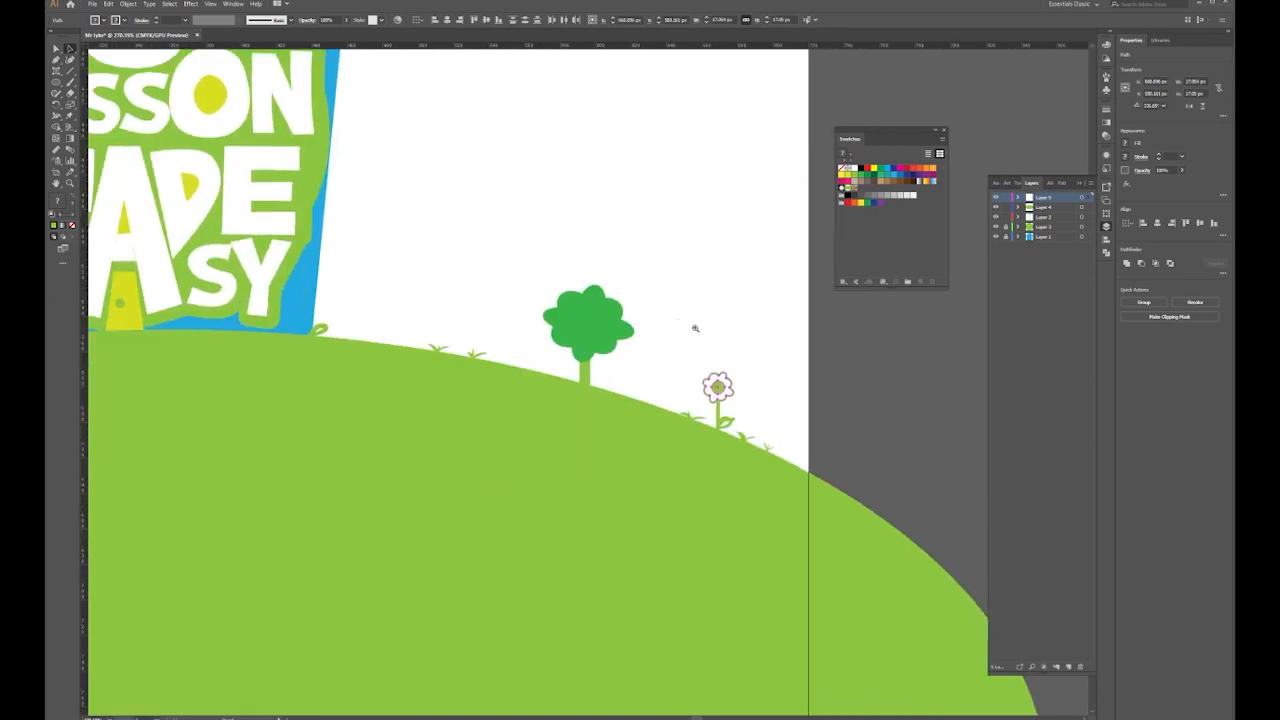
click(695, 328)
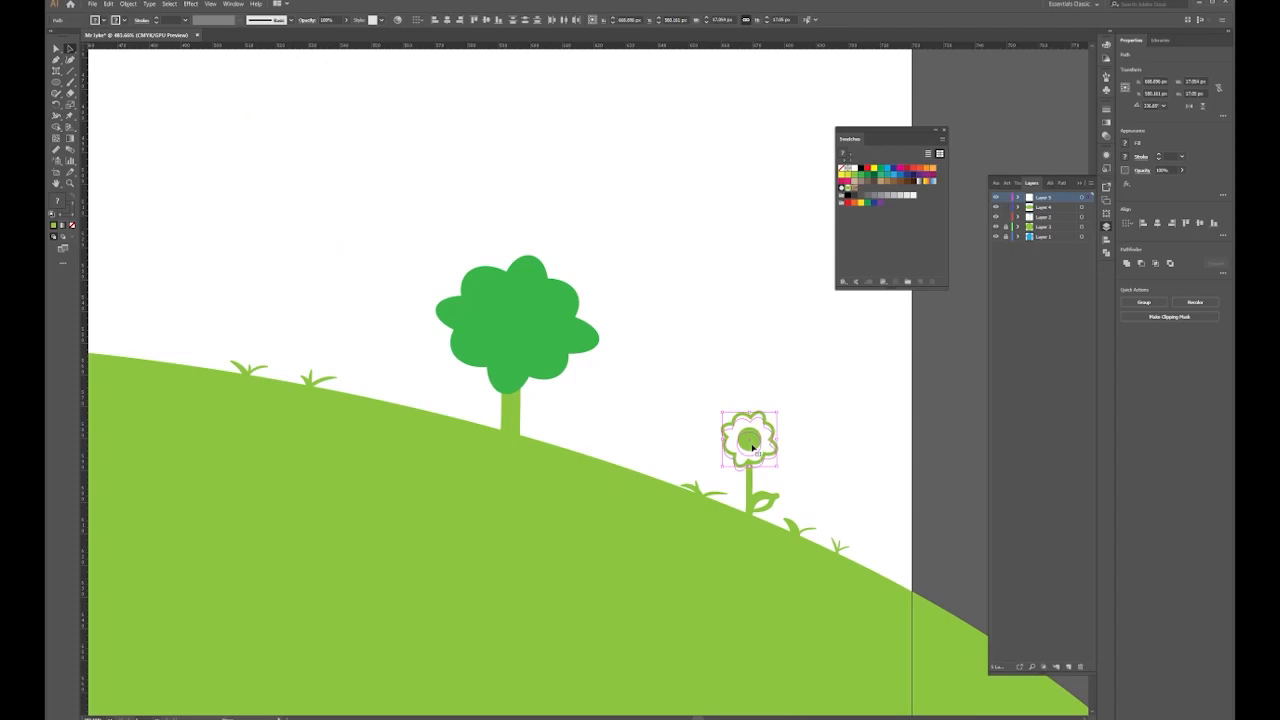
click(784, 381)
key(ctrl+0)
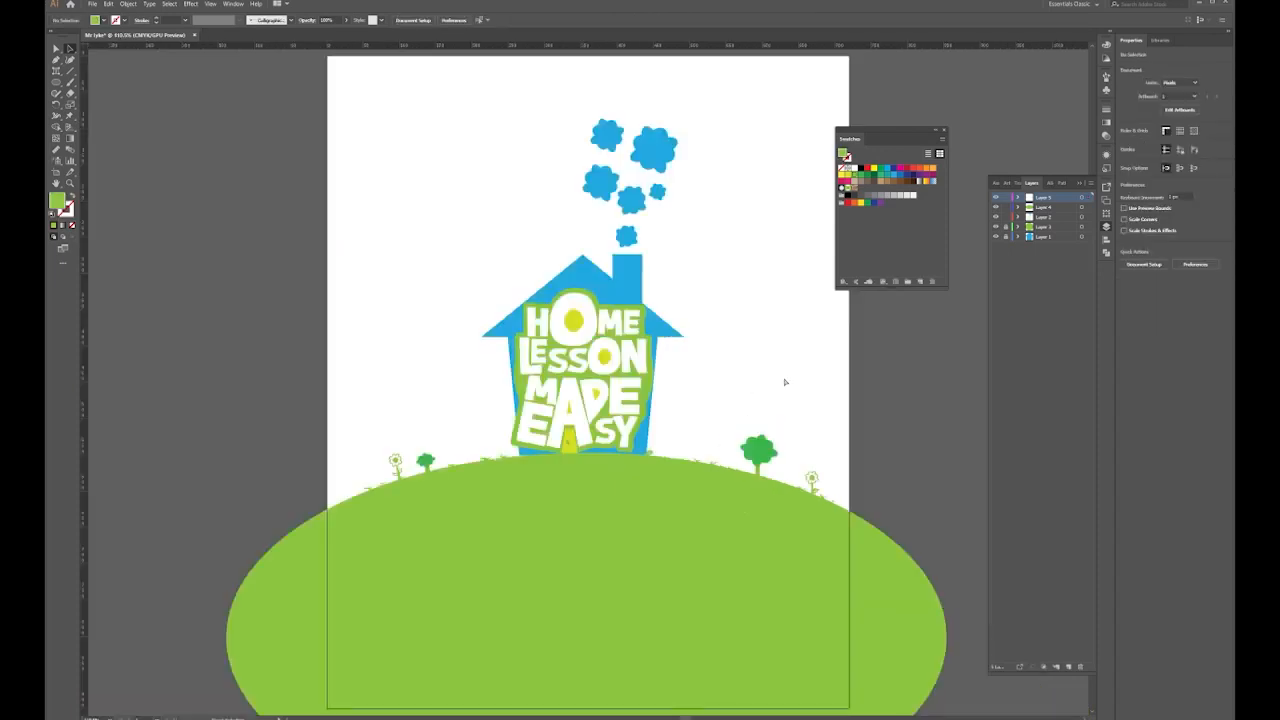
Select all the artwork and move the whole scene slightly down the page
drag(646, 296, 597, 305)
drag(296, 137, 777, 660)
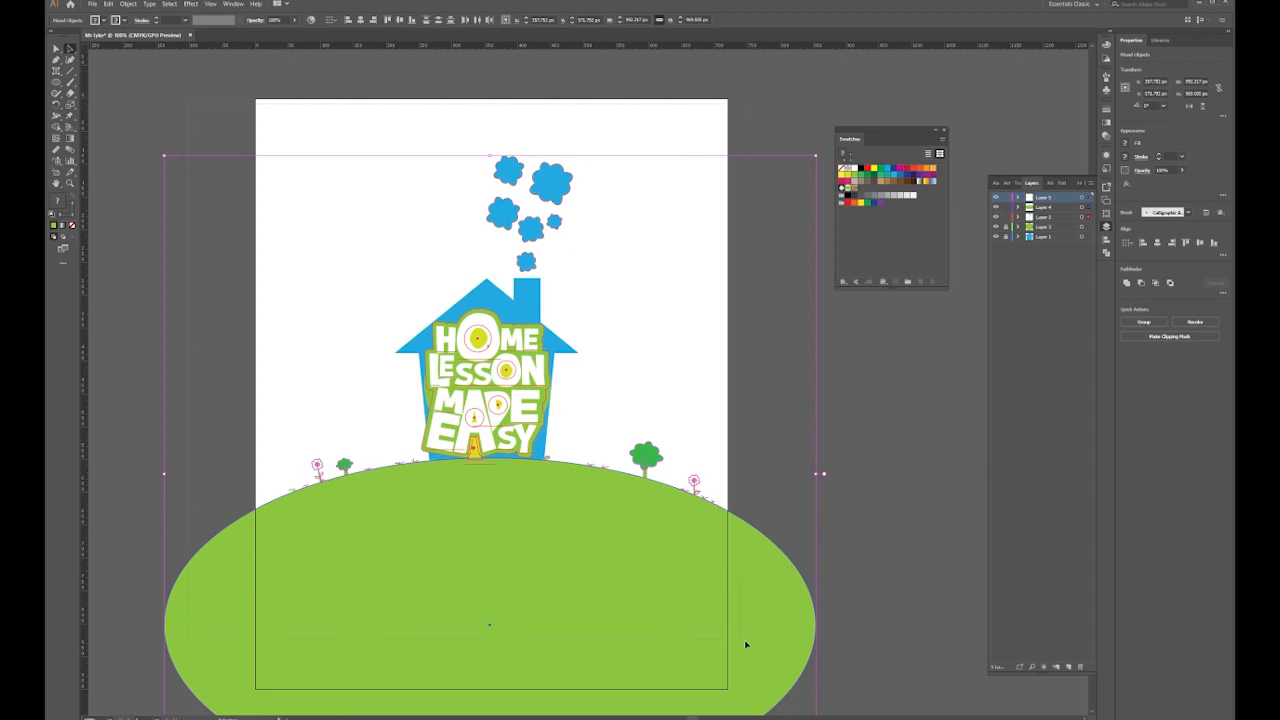
drag(528, 400, 528, 401)
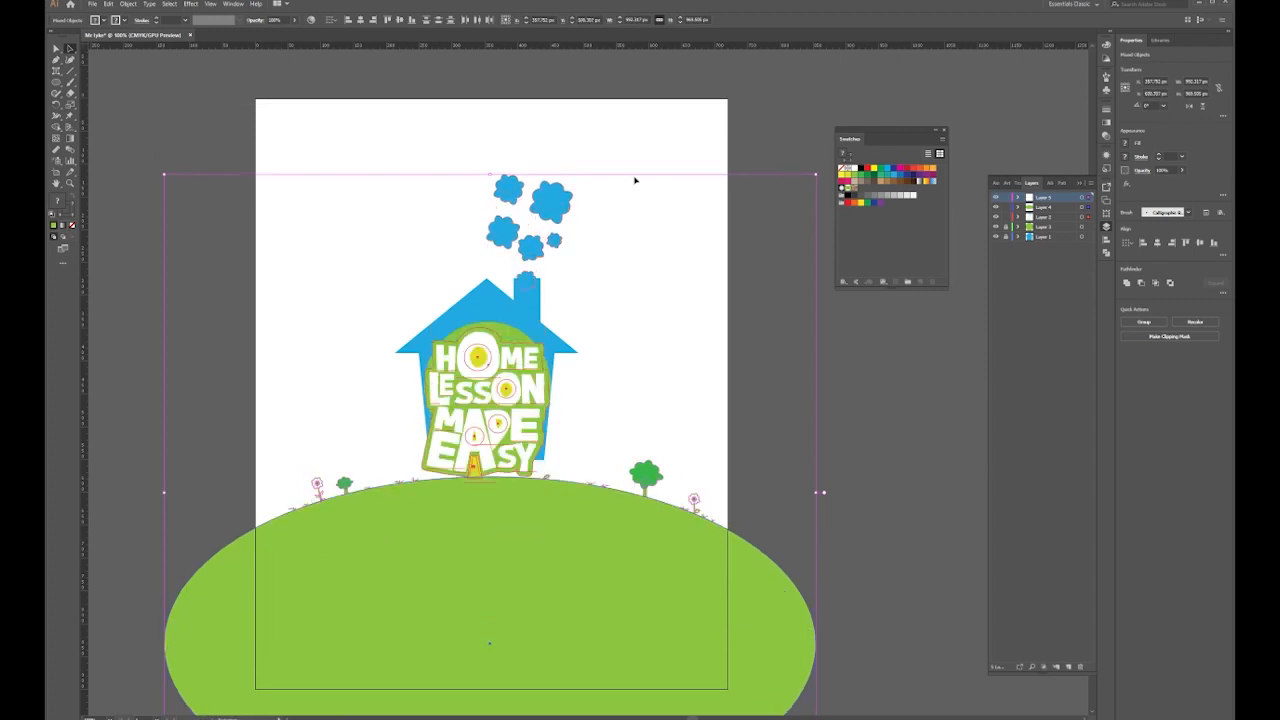
click(635, 182)
key(ctrl+z)
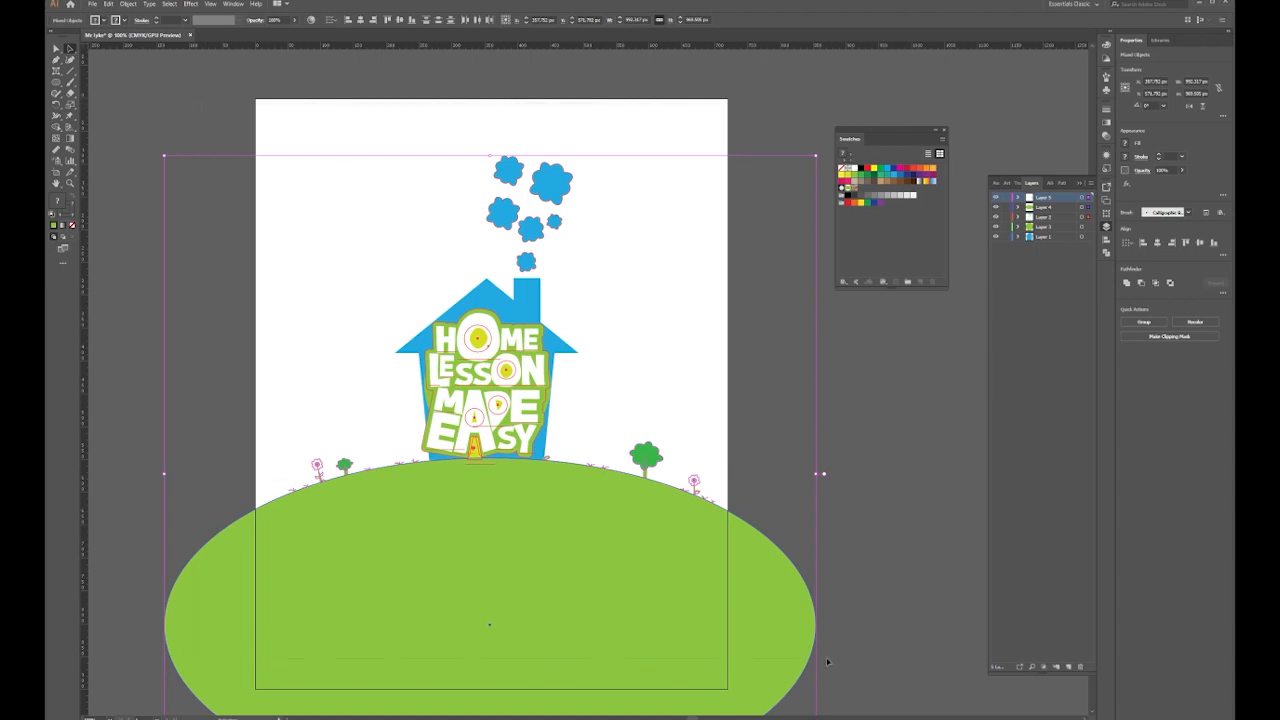
scroll(370, 201, down, 1)
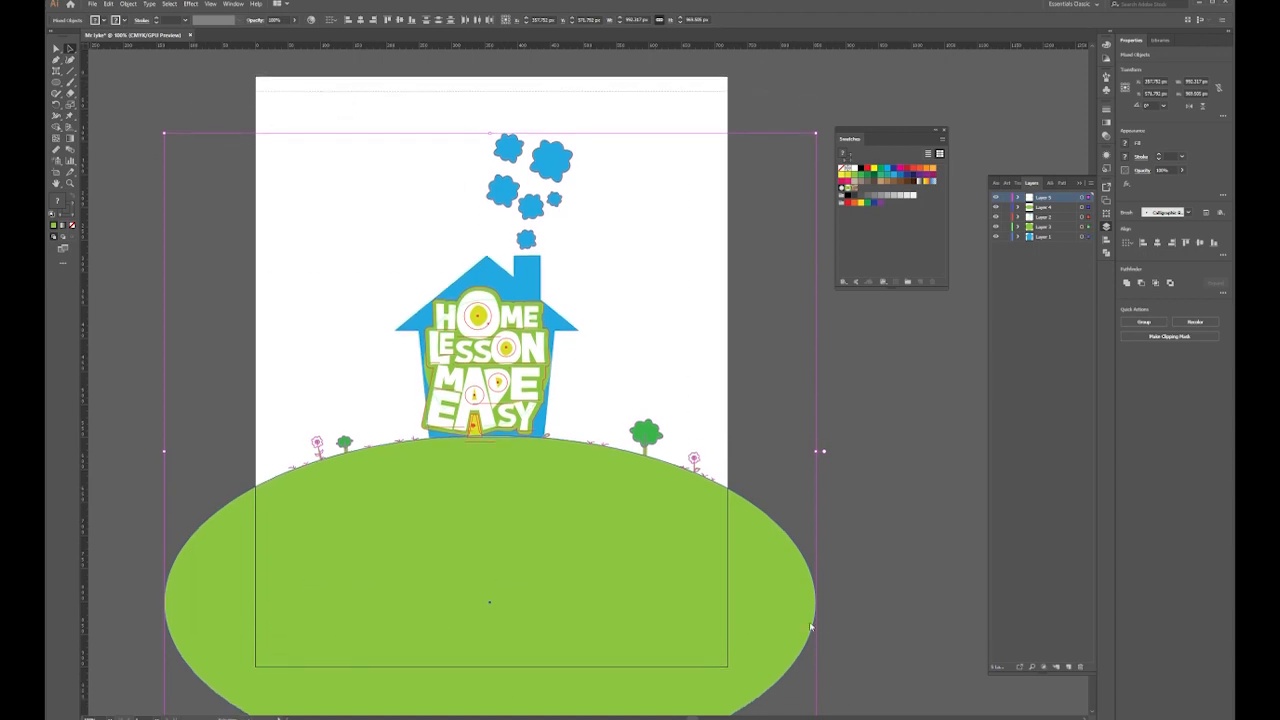
drag(523, 403, 522, 428)
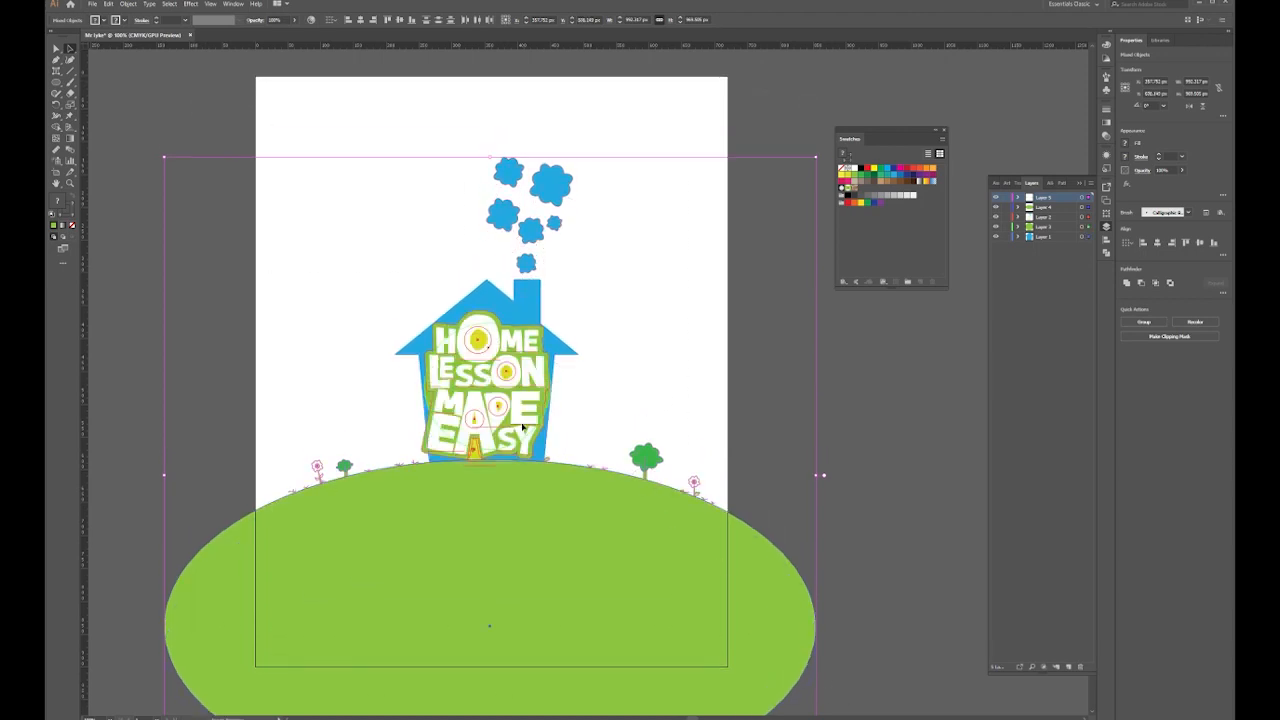
click(653, 283)
Marquee-select the house and nudge it down one step with the Down arrow
scroll(623, 166, up, 1)
drag(626, 137, 374, 469)
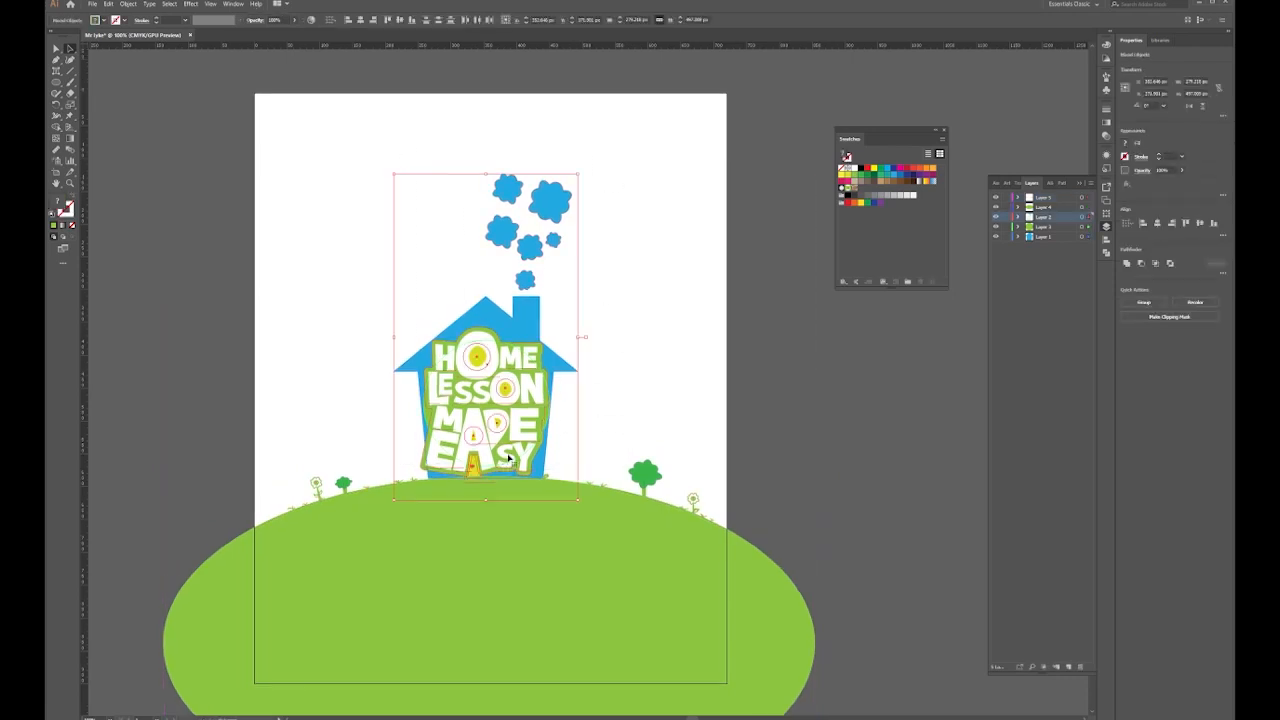
key(Down)
key(Down)
key(Down)
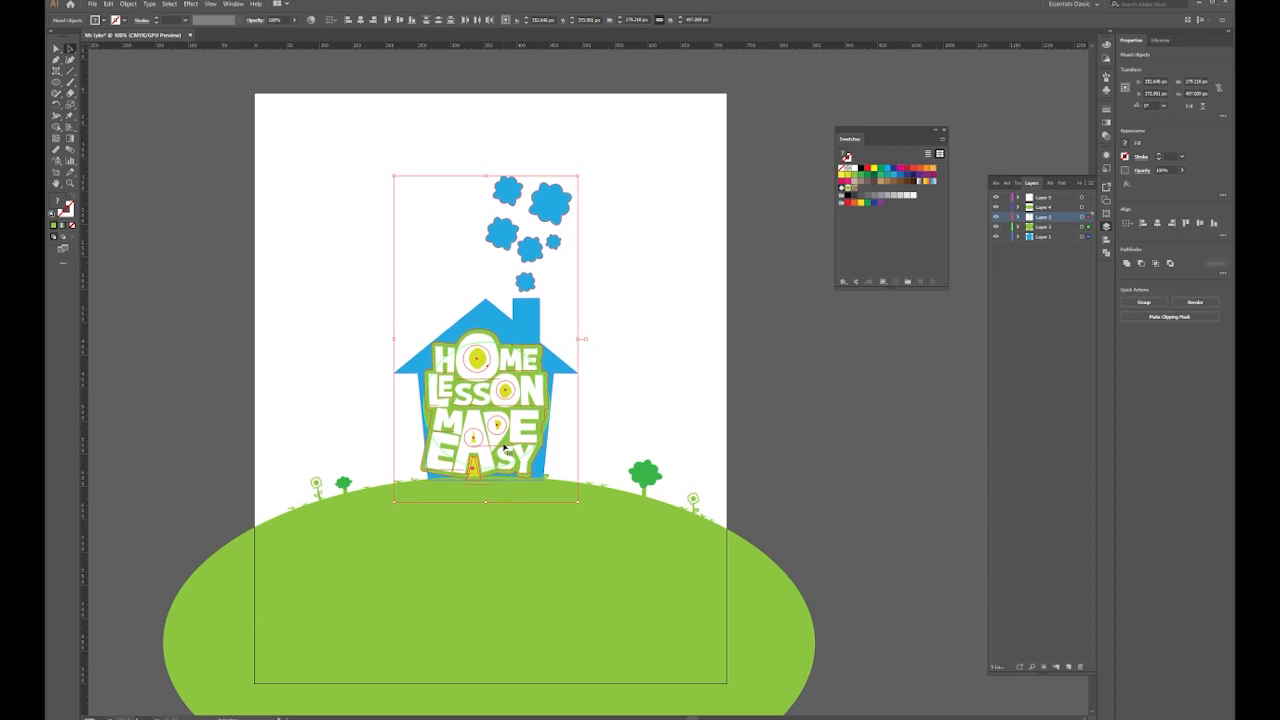
click(717, 363)
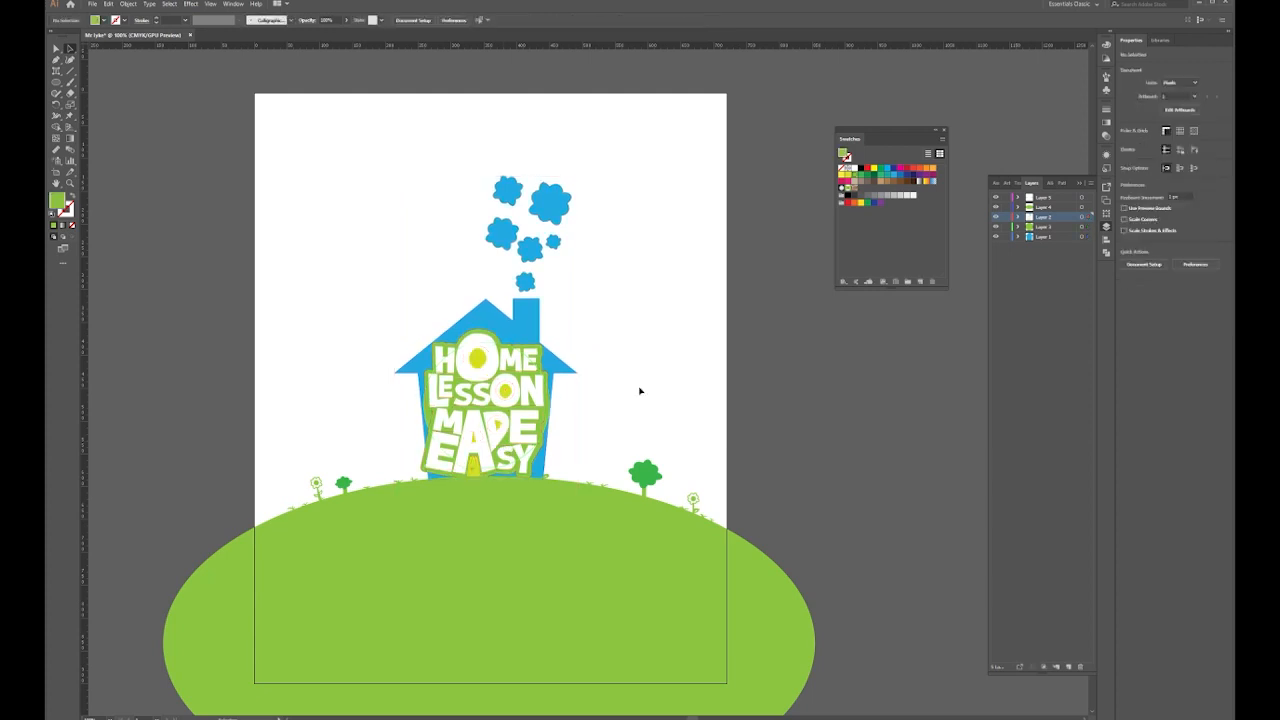
scroll(604, 364, up, 4)
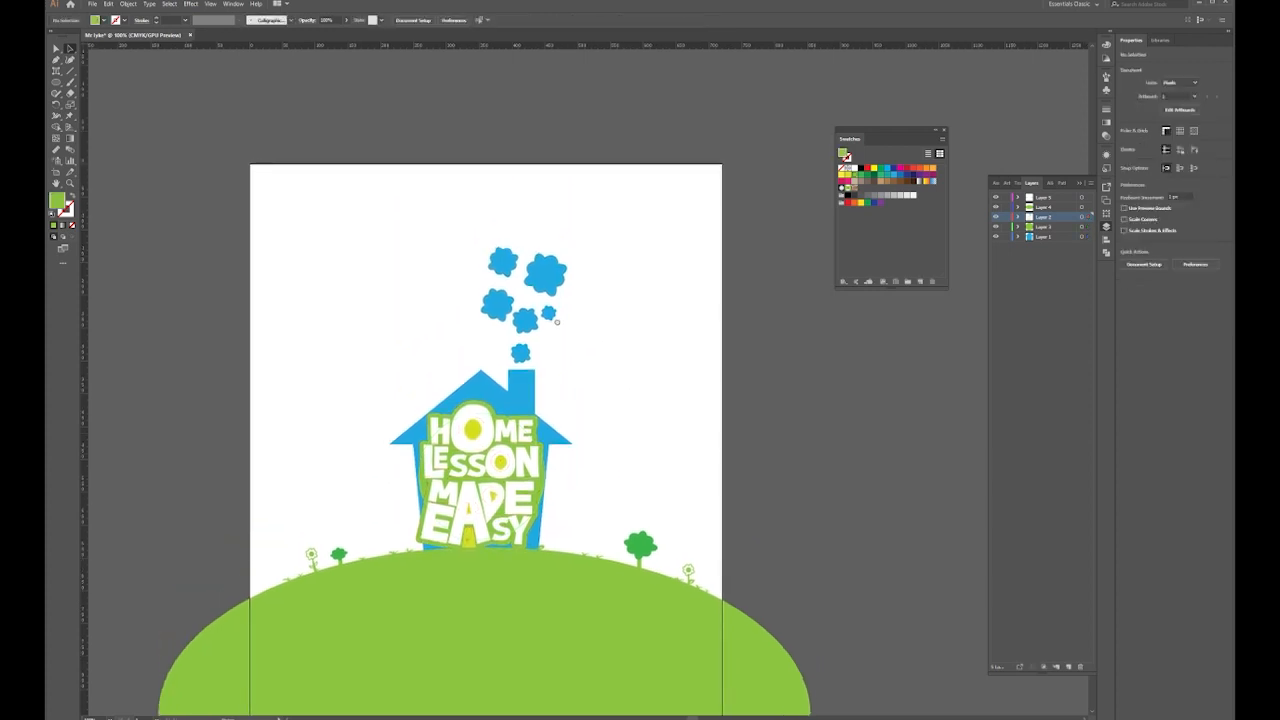
Copy a smoke puff onto a new layer as a blue-outlined, enlarged, flattened cloud at top-left
drag(548, 283, 324, 231)
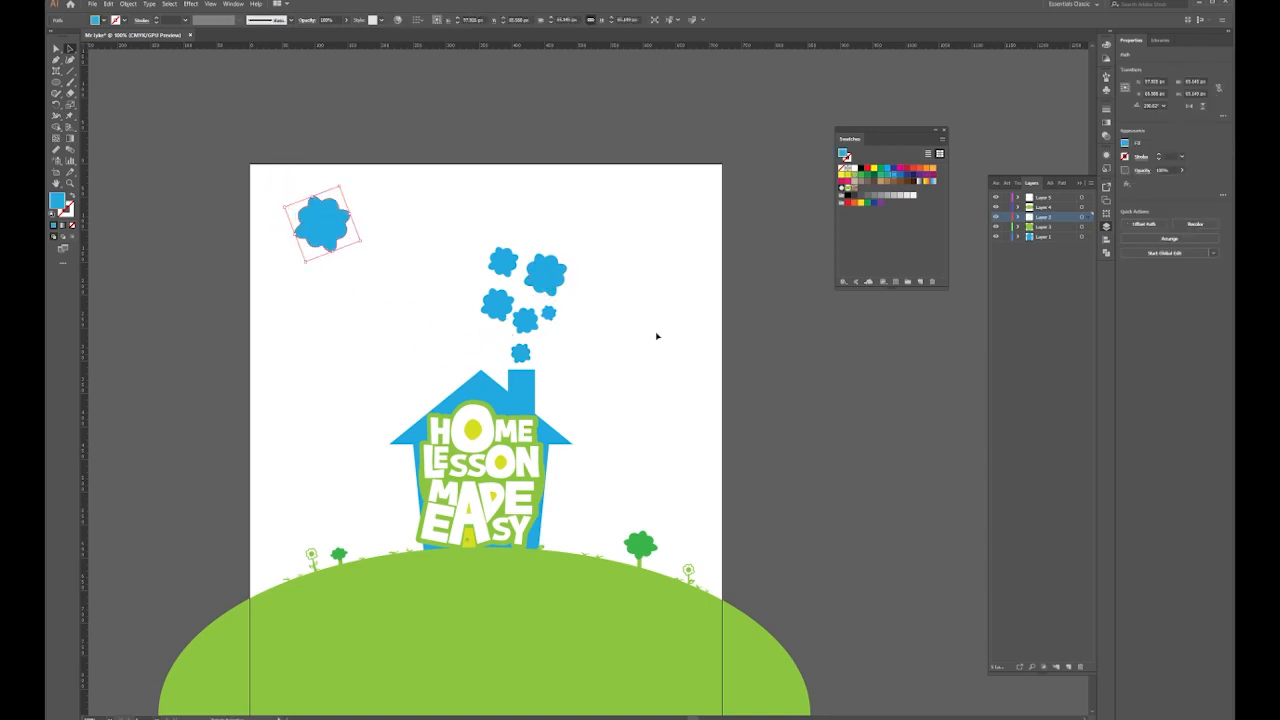
click(1068, 667)
drag(1087, 231, 1054, 197)
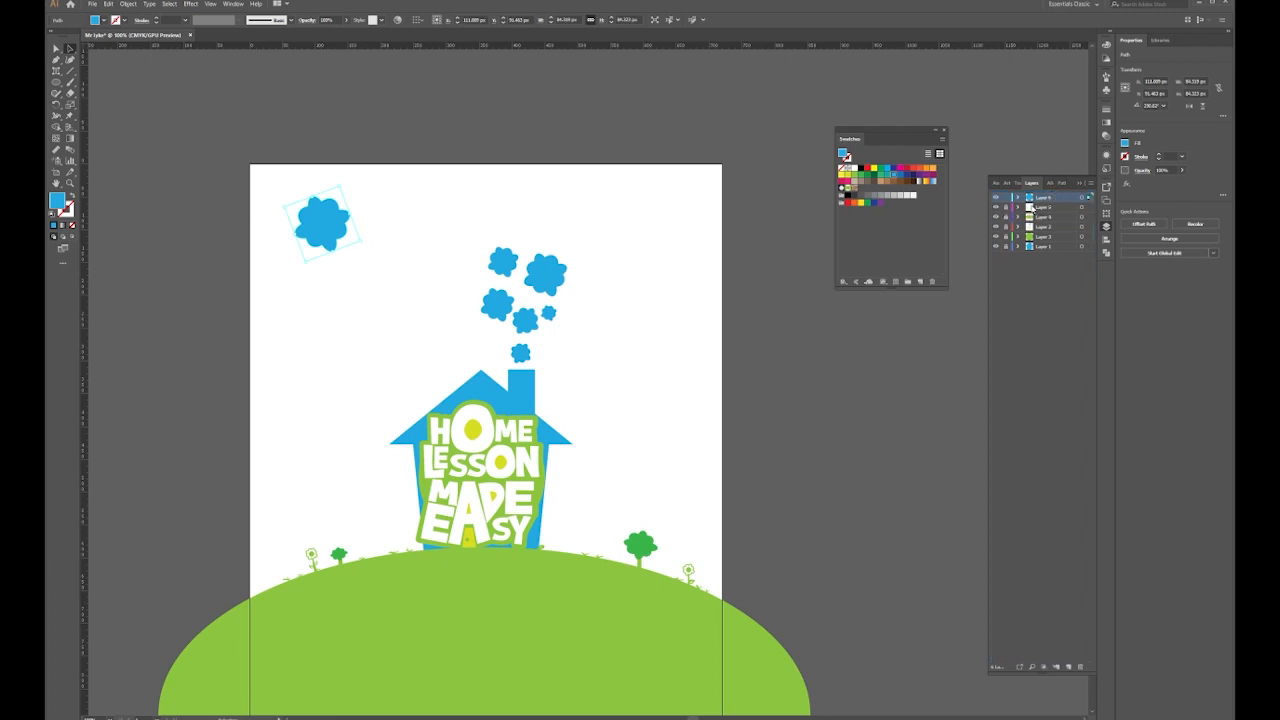
drag(362, 241, 400, 283)
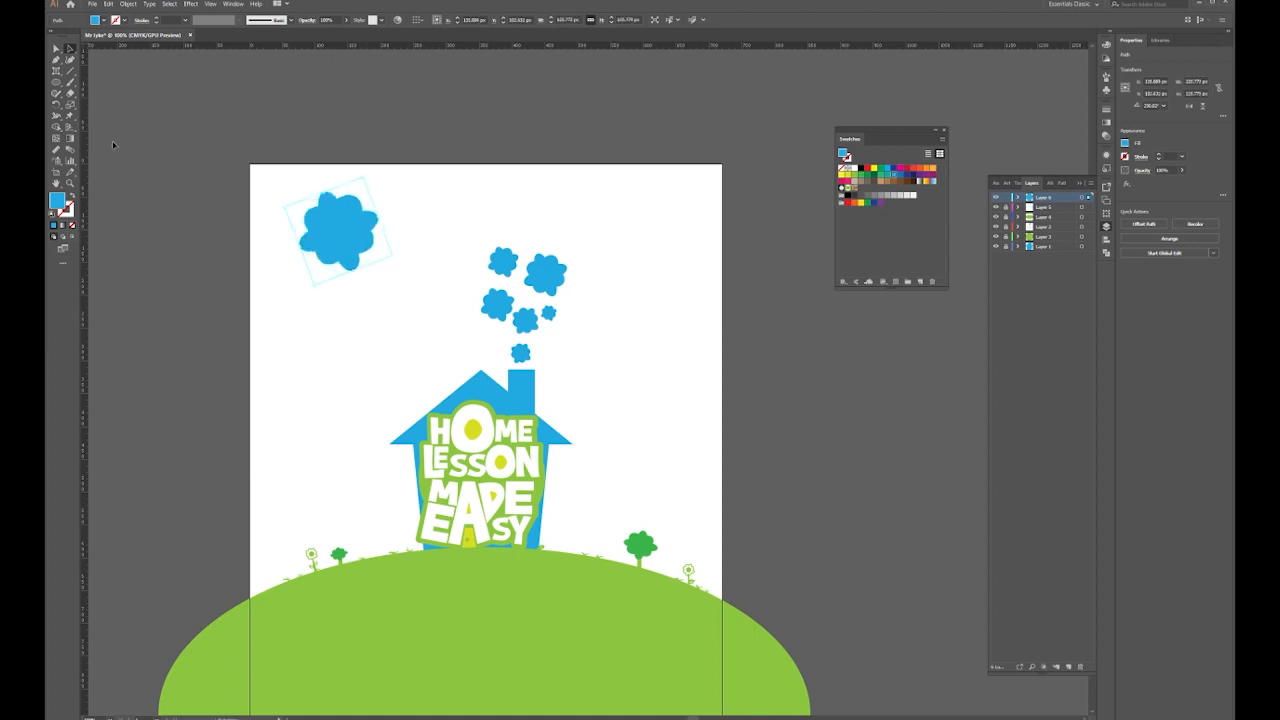
click(71, 196)
drag(393, 255, 449, 188)
drag(334, 283, 632, 199)
Add a taller copy of the outlined cloud further right in the sky
drag(632, 200, 725, 254)
drag(704, 263, 750, 269)
click(749, 276)
Draw a small sun circle right of the chimney smoke and add a seventh layer on top
click(690, 305)
drag(518, 371, 519, 270)
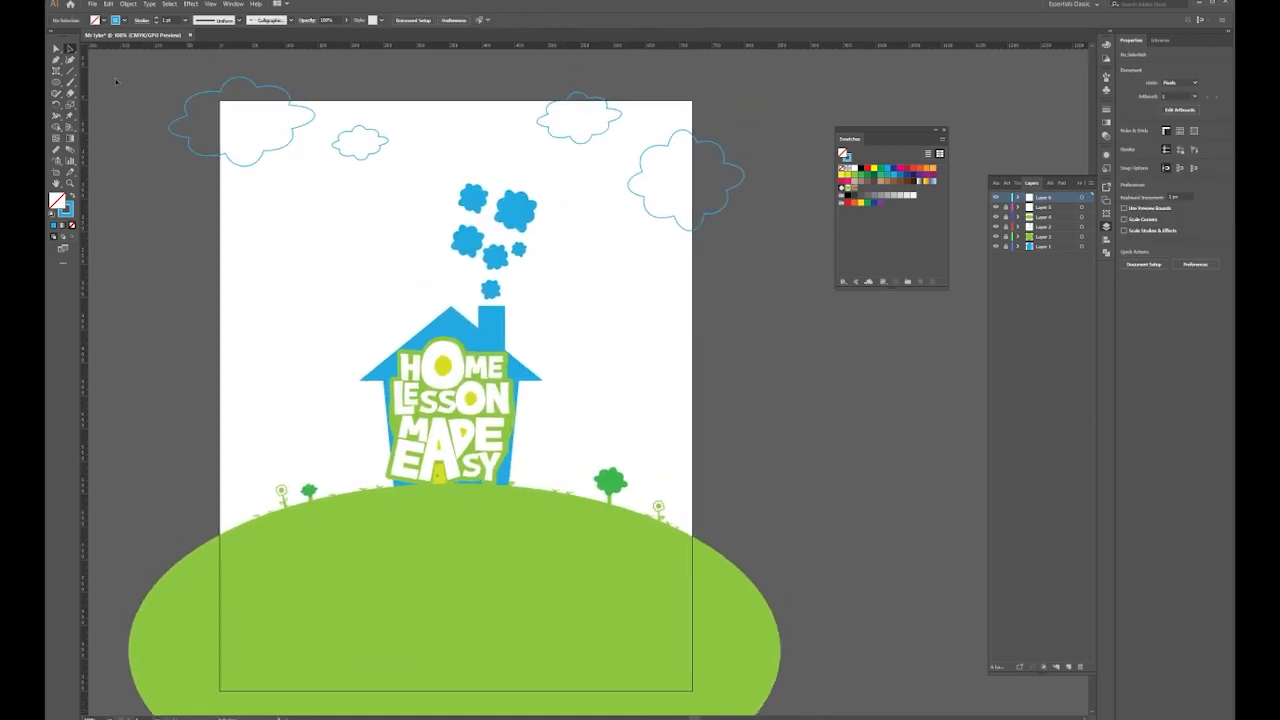
drag(57, 82, 95, 107)
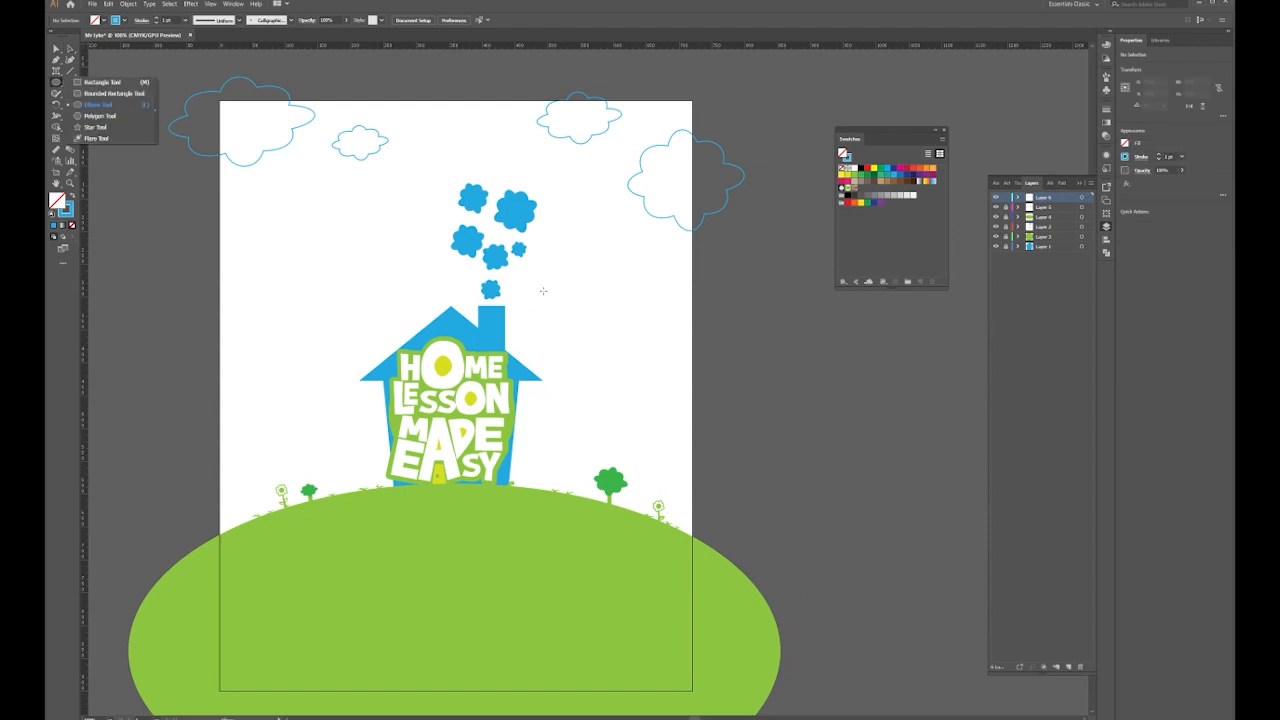
drag(543, 291, 614, 374)
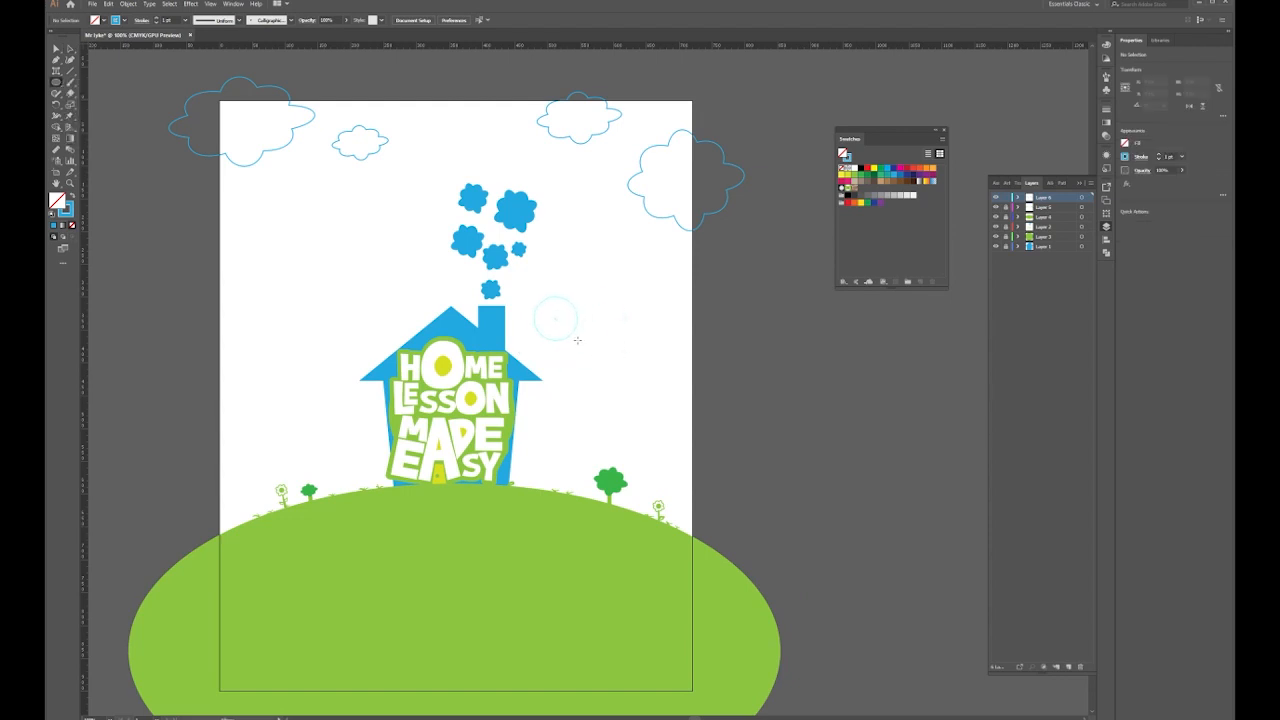
drag(570, 345, 571, 346)
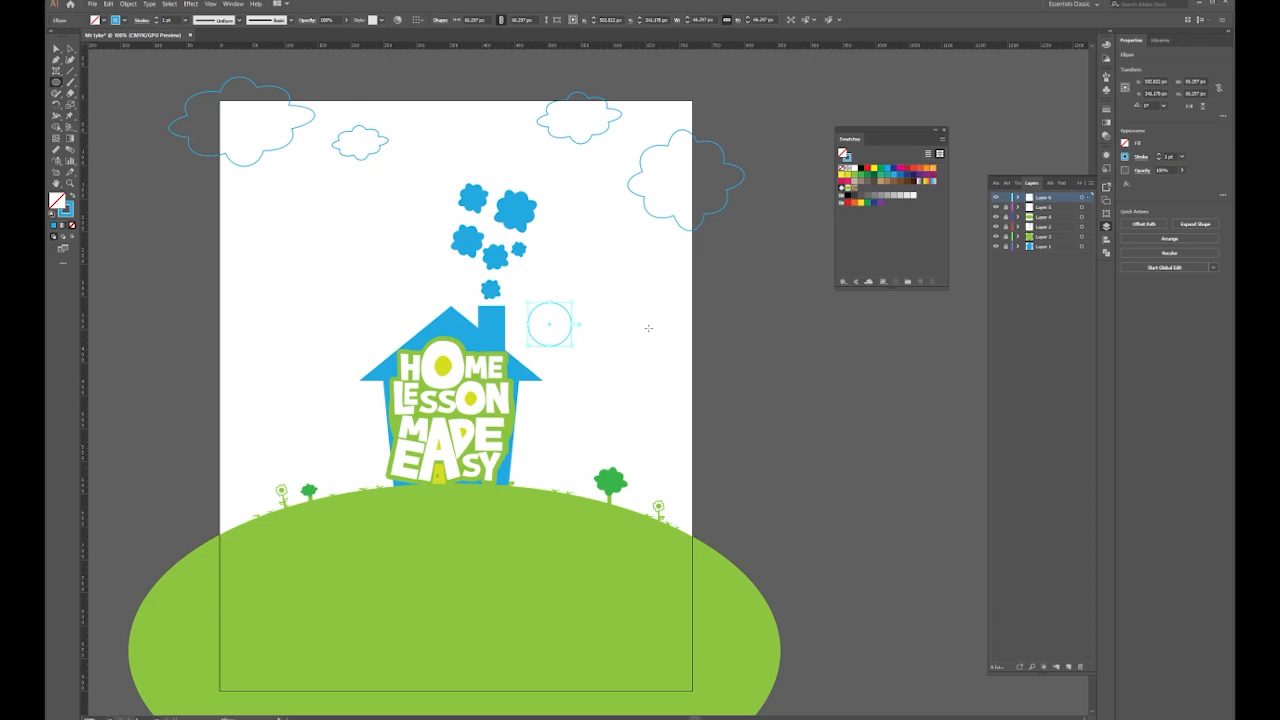
click(1068, 666)
Fill the circle with yellow and remove its outline (Stroke None)
click(845, 174)
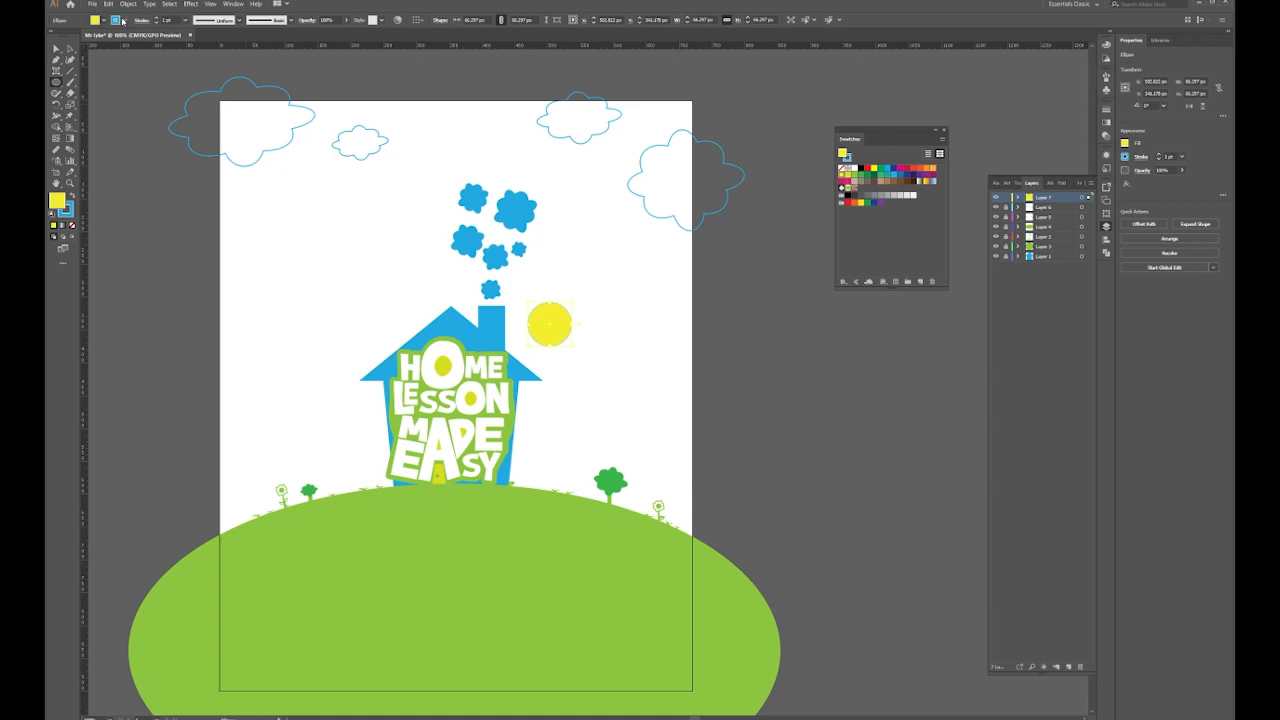
click(124, 20)
click(52, 36)
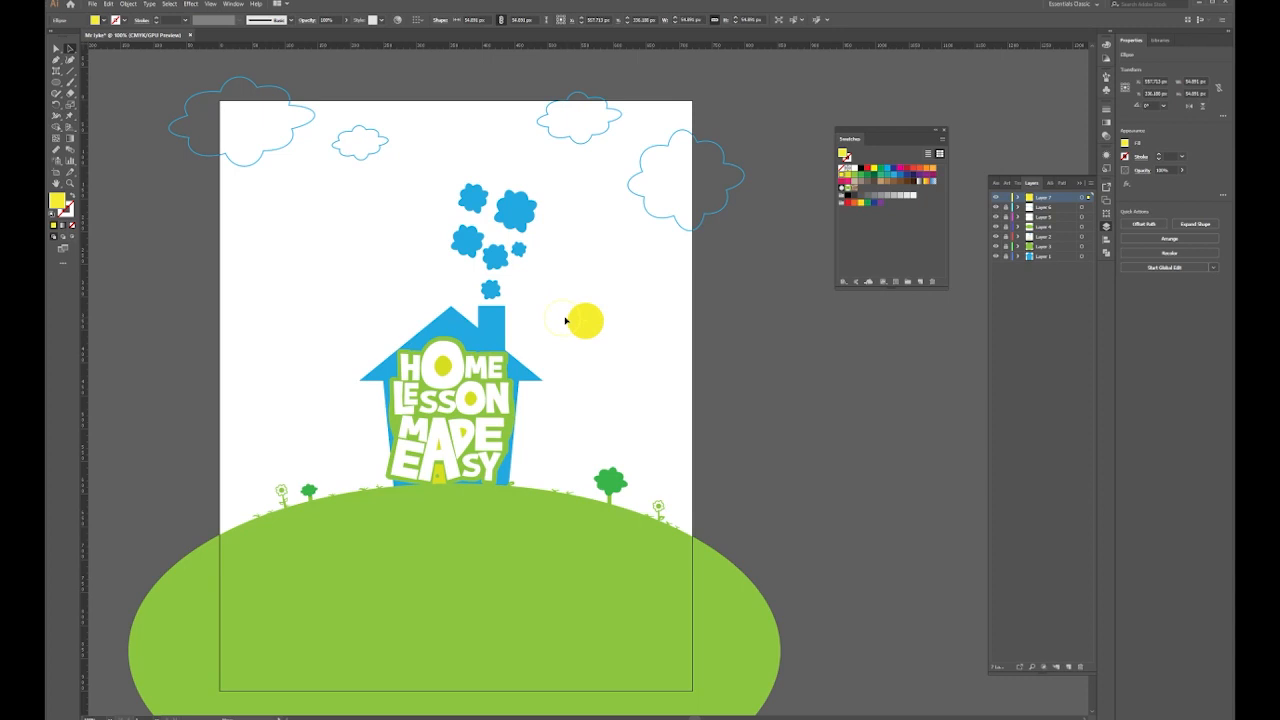
Make a small white copy of the circle and centre it inside the yellow sun
scroll(565, 320, up, 3)
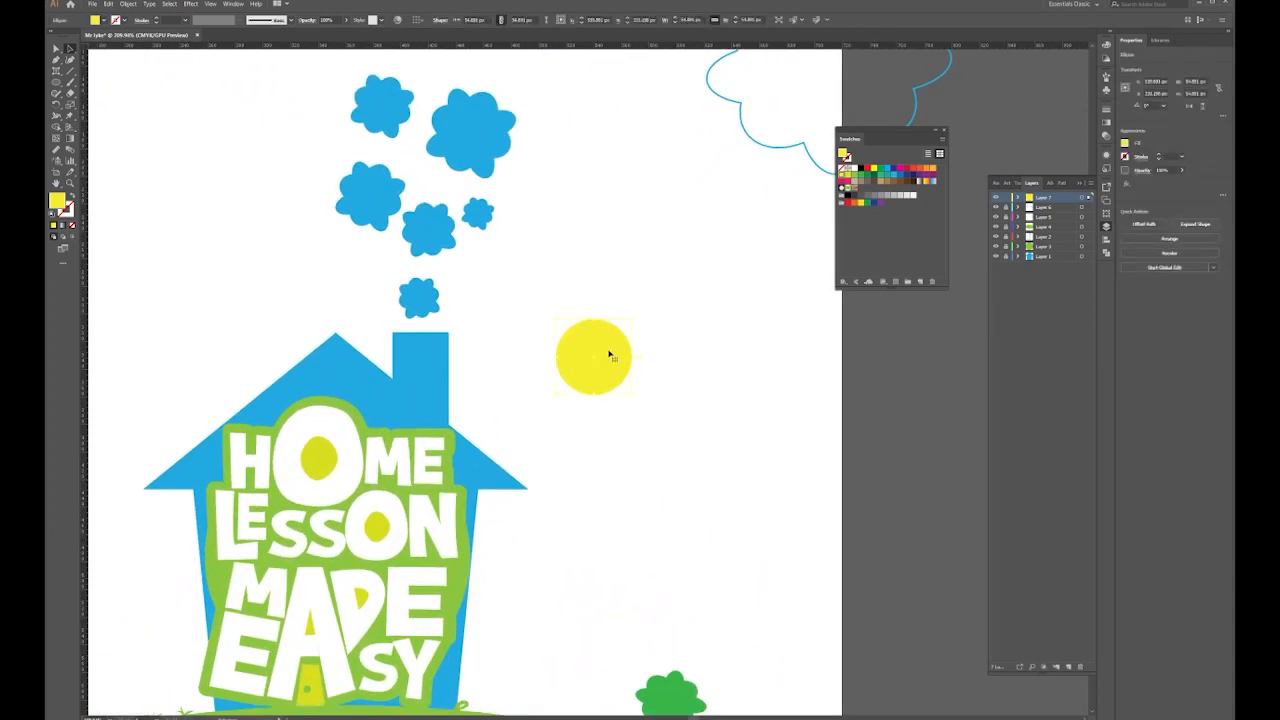
drag(623, 419, 593, 358)
click(855, 169)
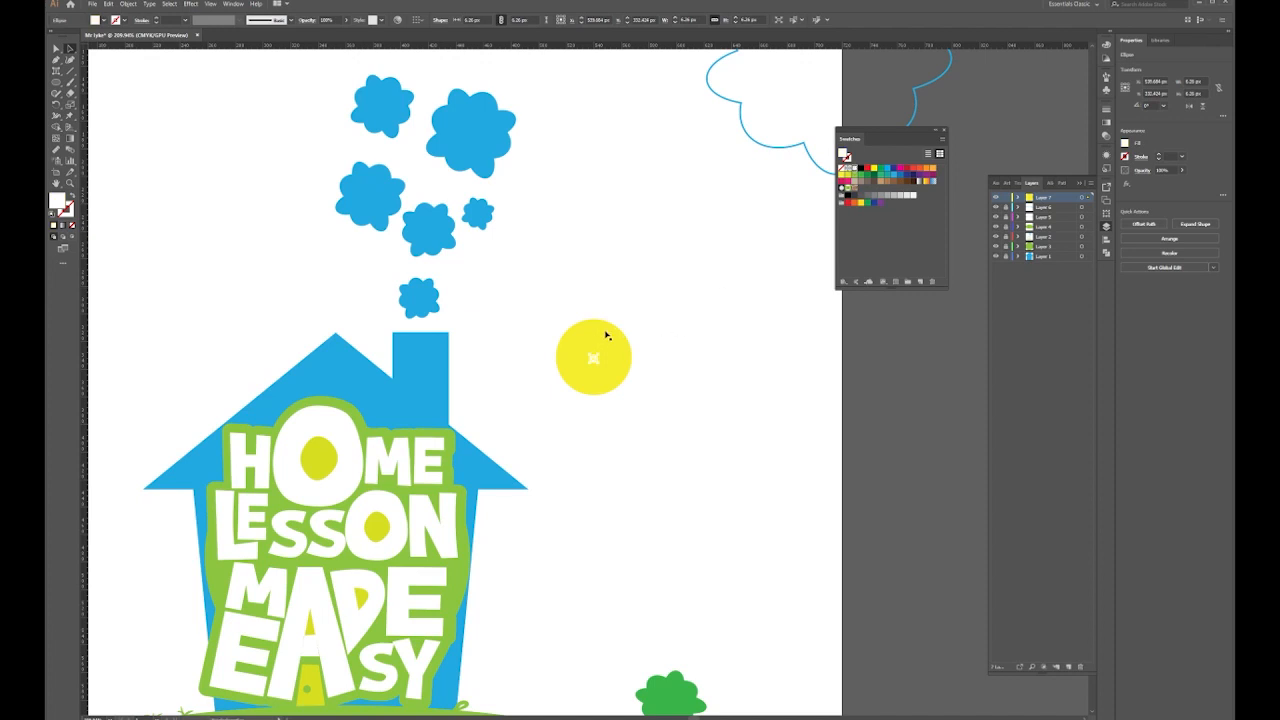
shift+click(609, 337)
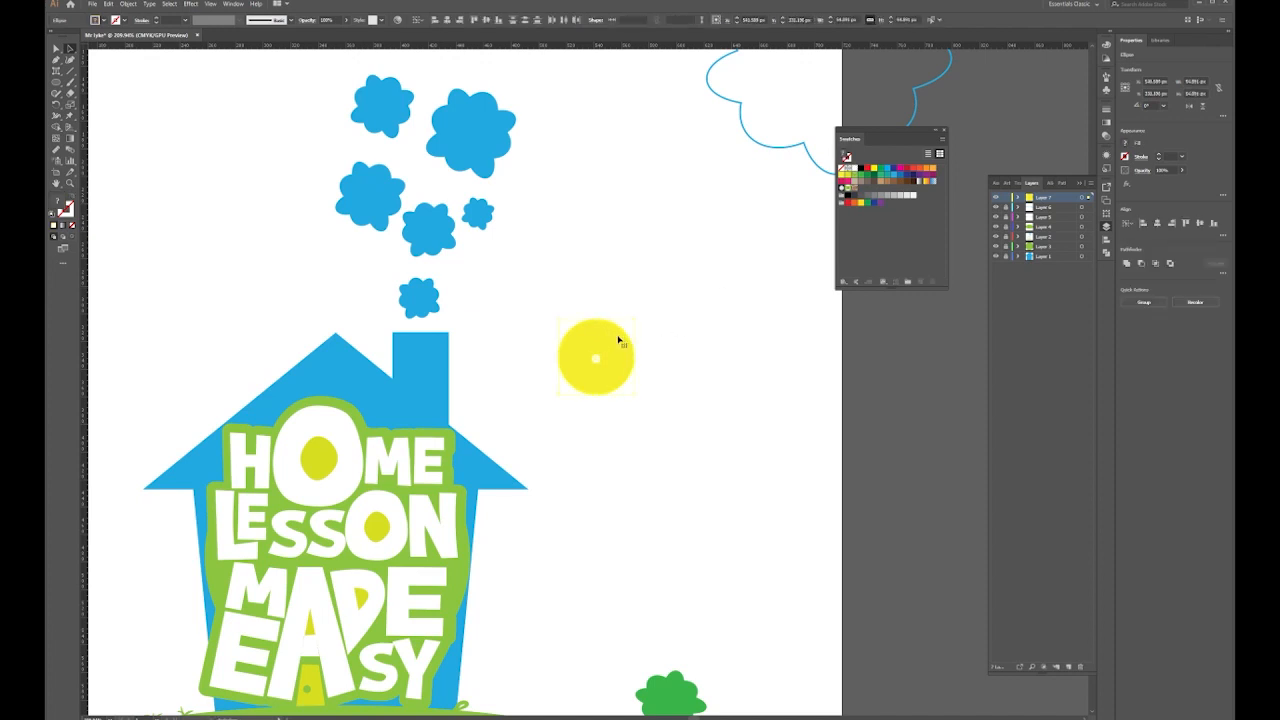
click(452, 20)
click(671, 329)
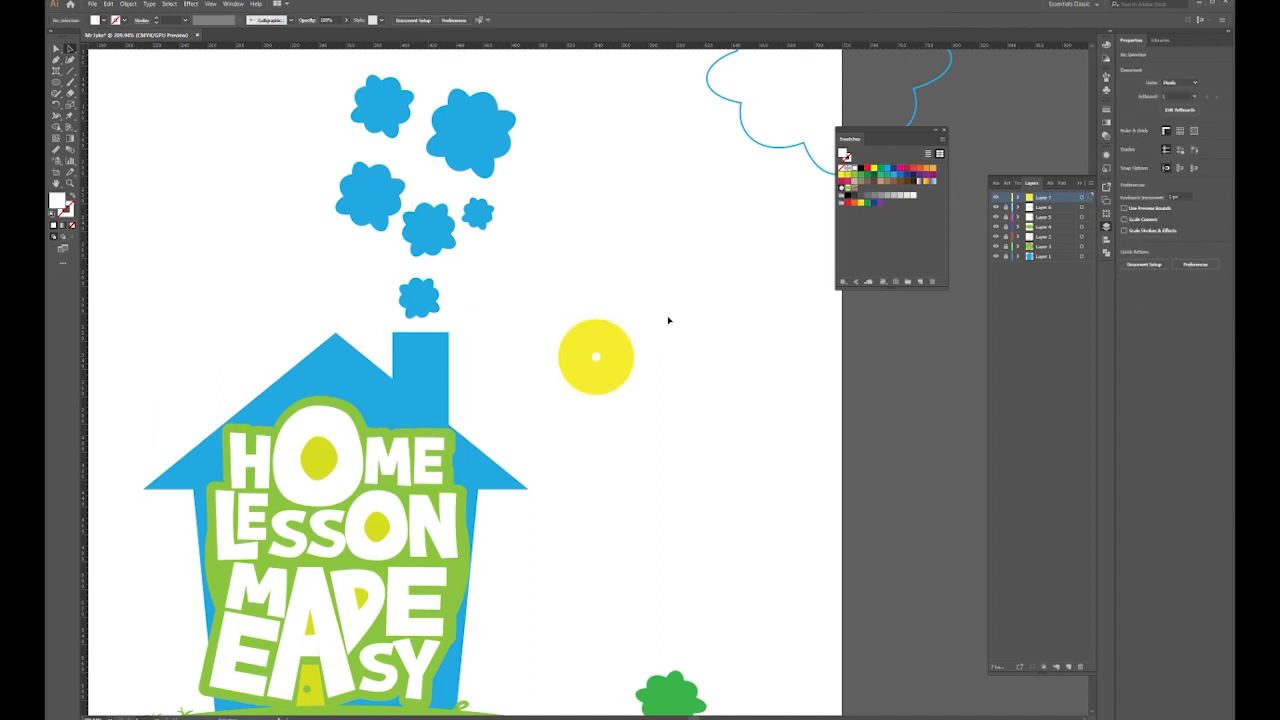
Draw a triangle above the sun and reshape it into a thin yellow spike
click(56, 84)
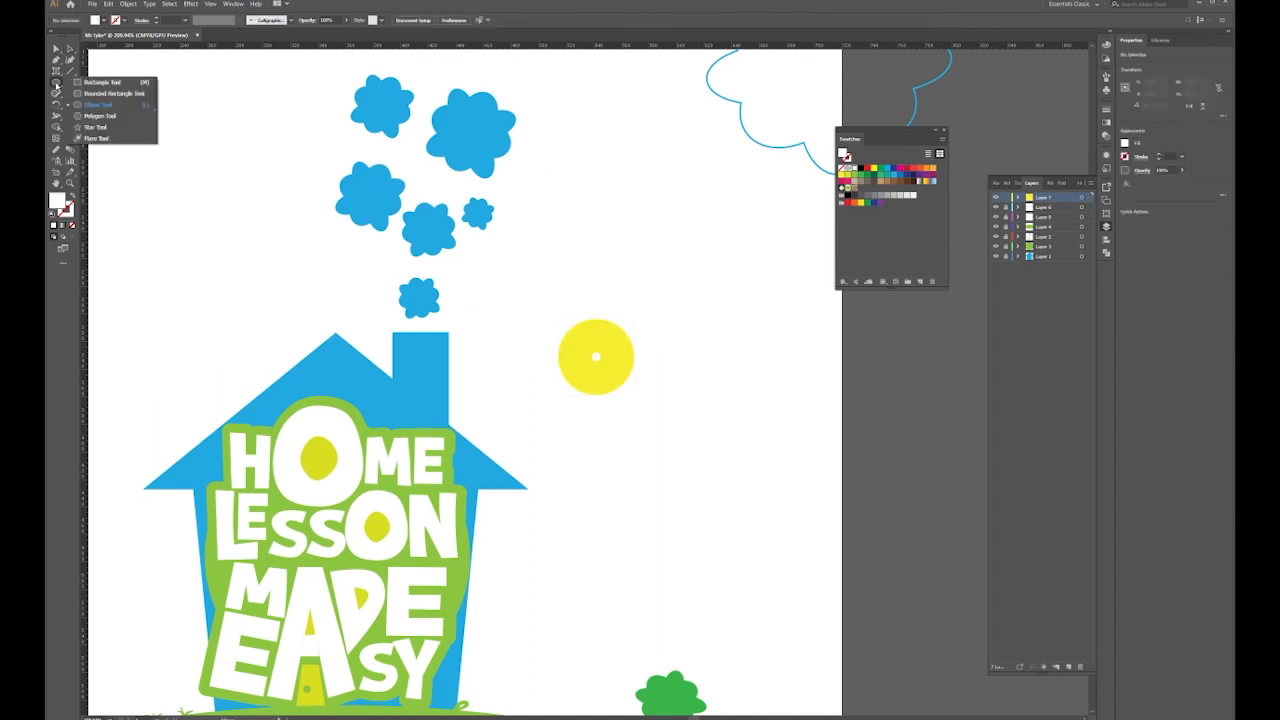
click(90, 127)
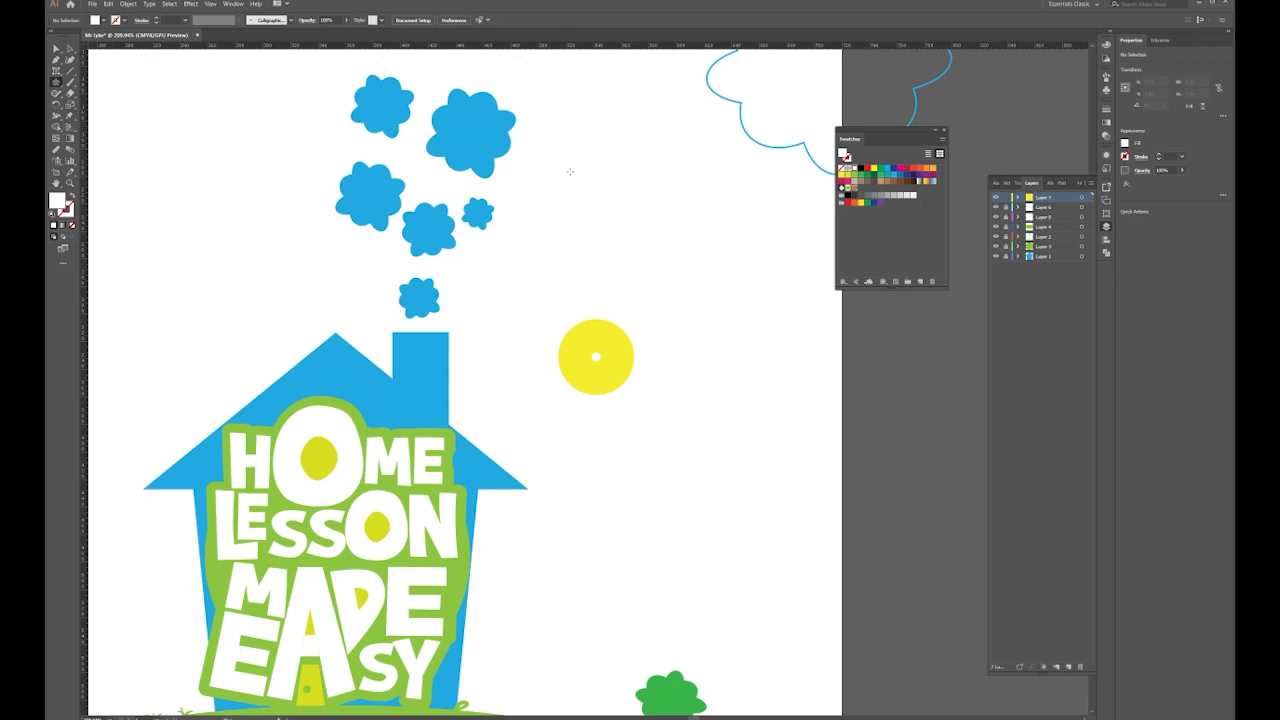
drag(562, 163, 566, 217)
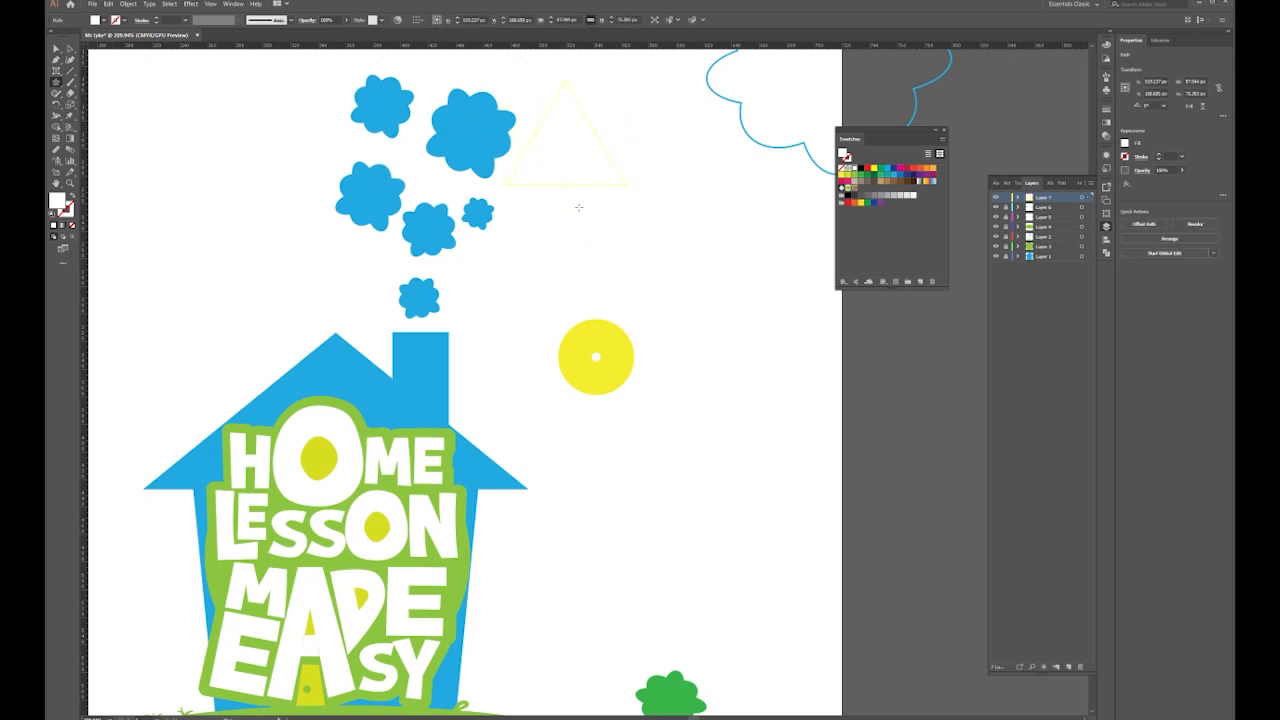
click(70, 48)
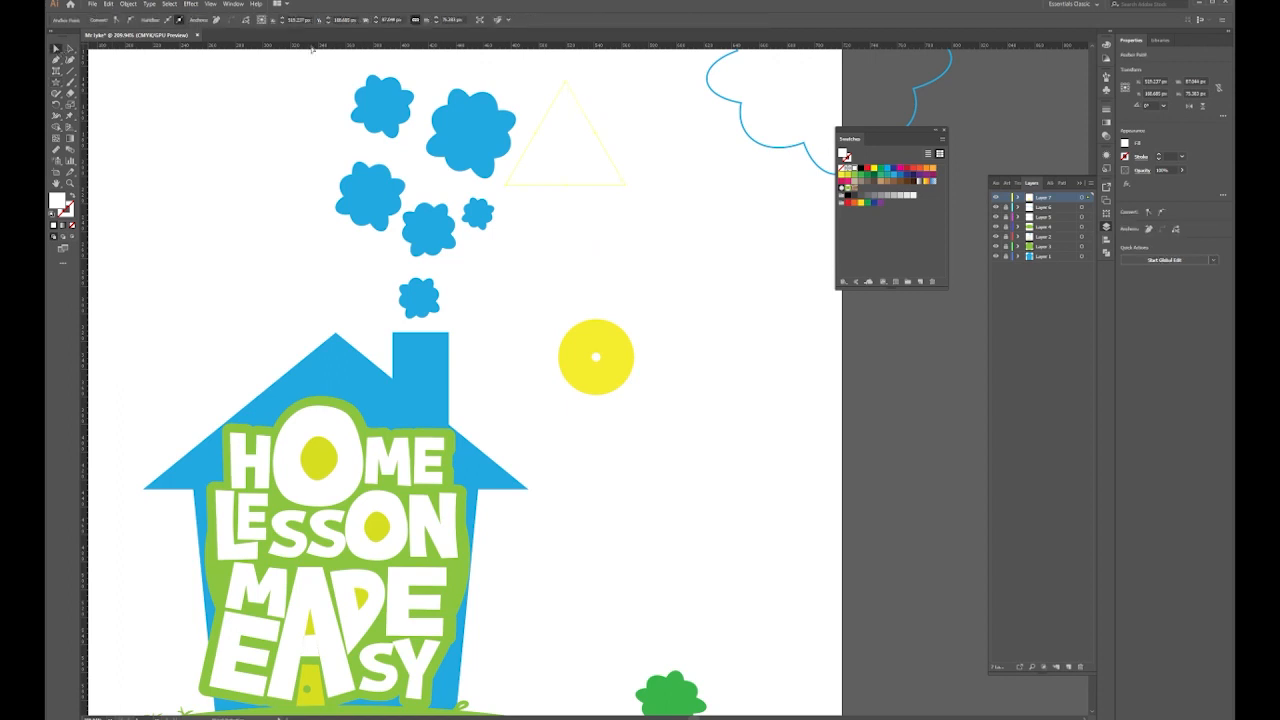
drag(580, 106, 625, 217)
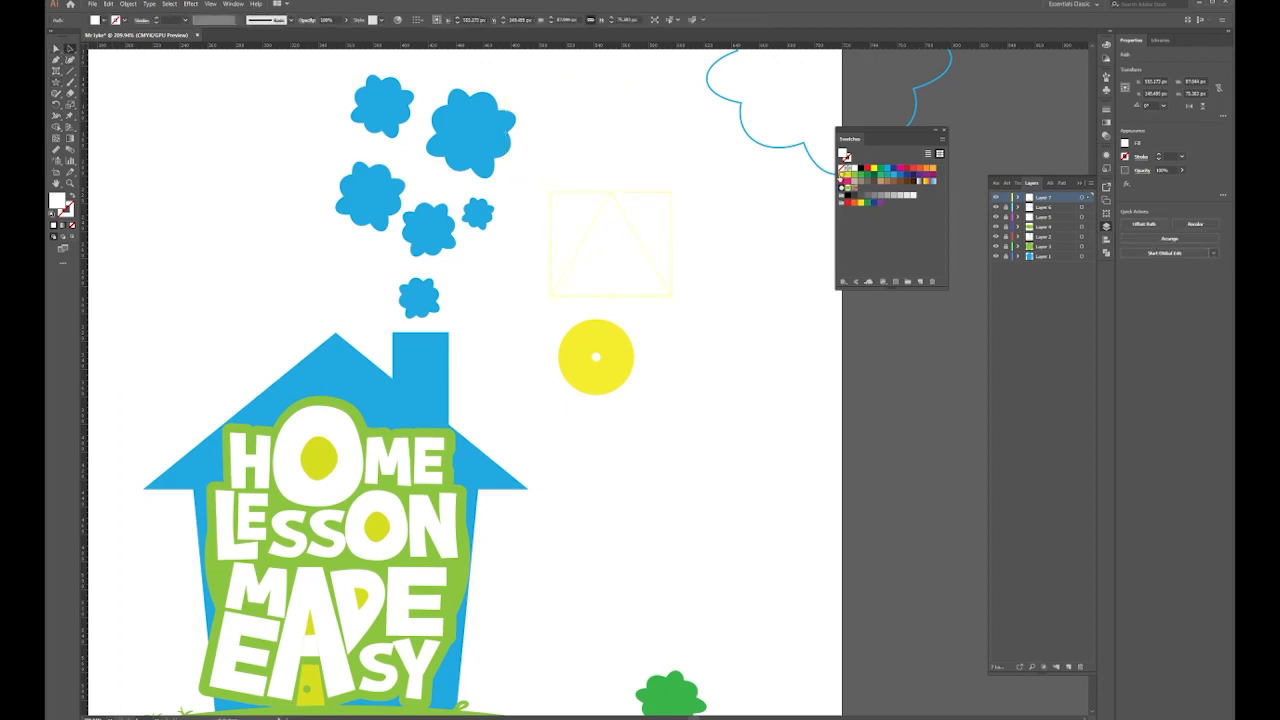
click(842, 175)
drag(561, 243, 599, 290)
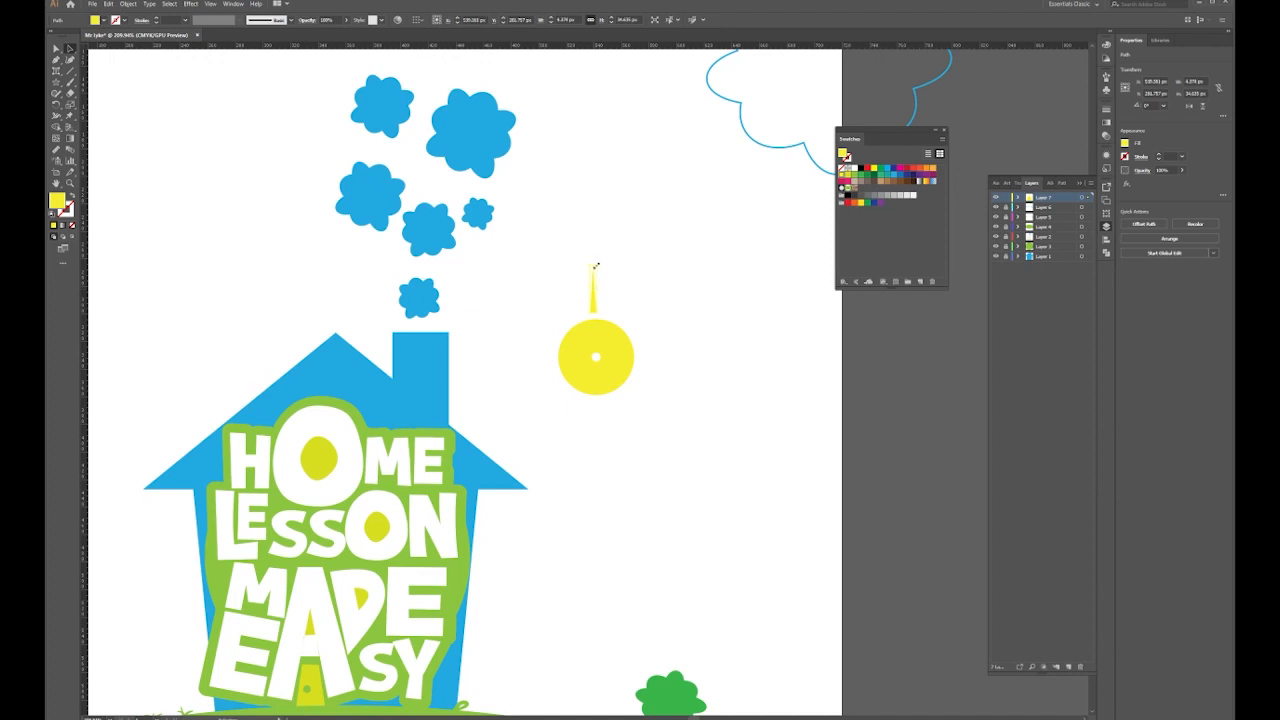
click(626, 303)
Centre the yellow spike horizontally over the sun
drag(620, 266, 585, 291)
shift+click(611, 336)
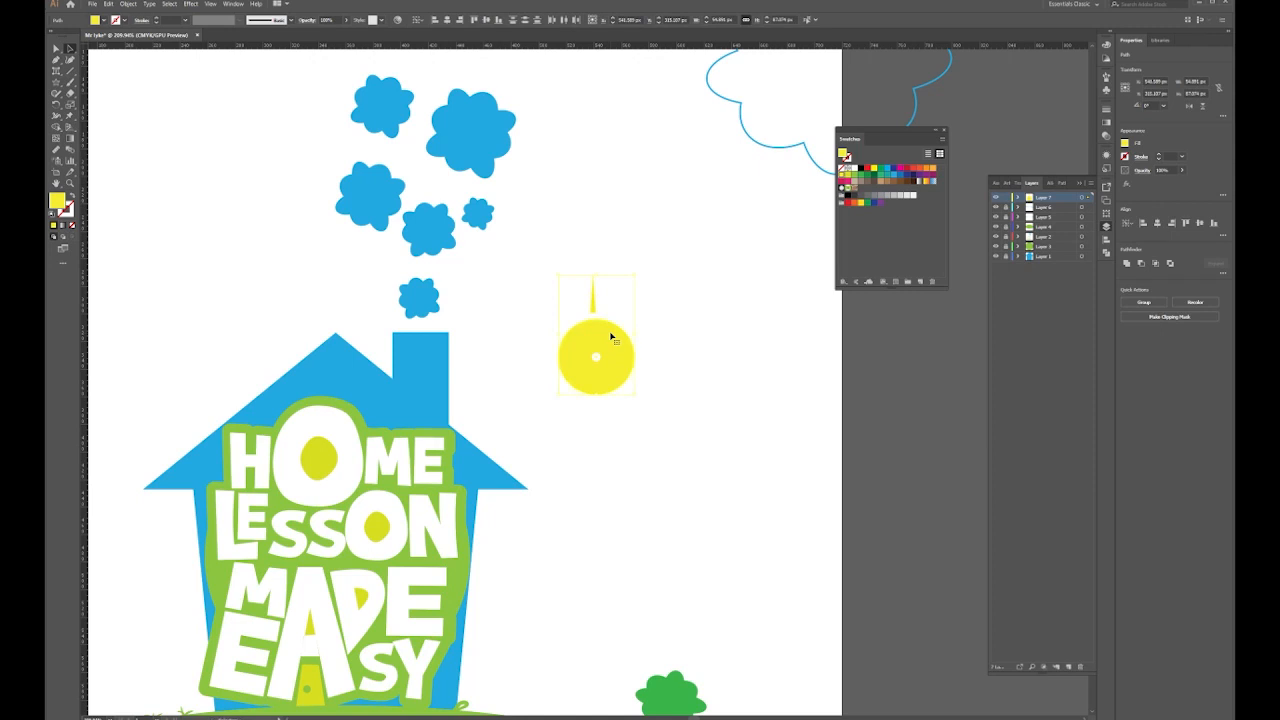
click(448, 20)
click(688, 296)
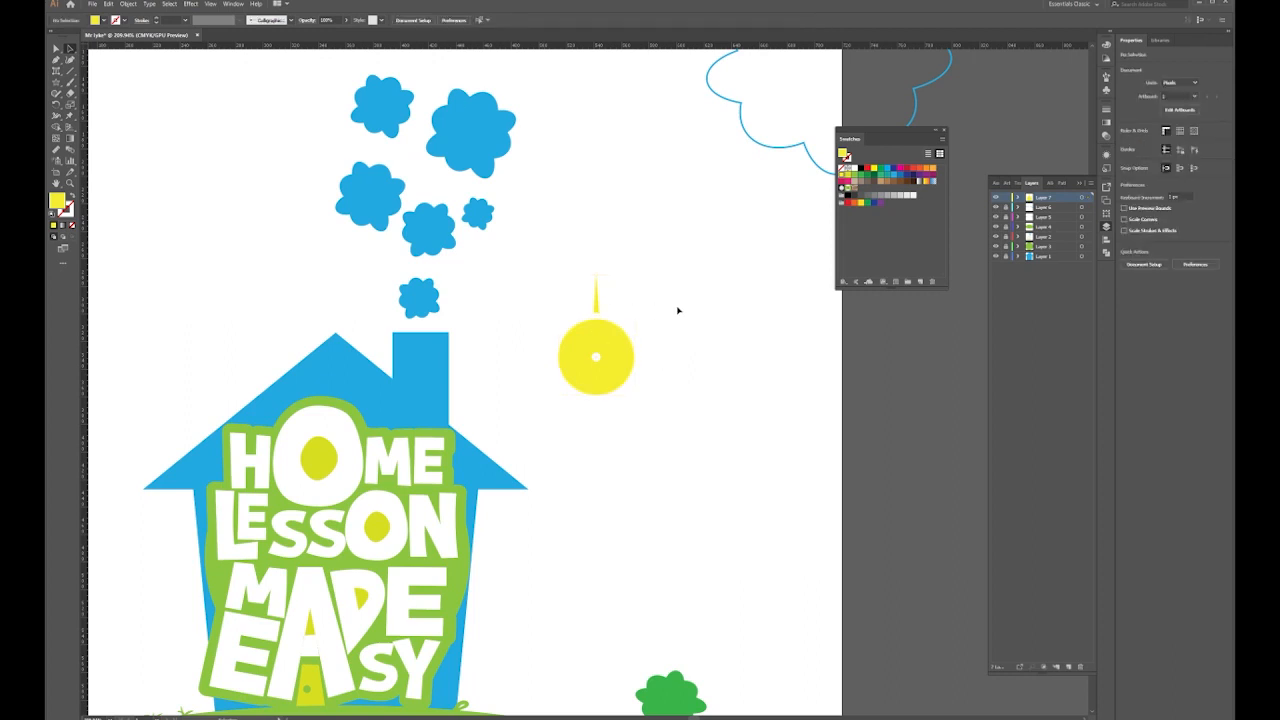
Rotate copies of the ray by 60° around the sun's centre, repeating with Ctrl+D
click(70, 48)
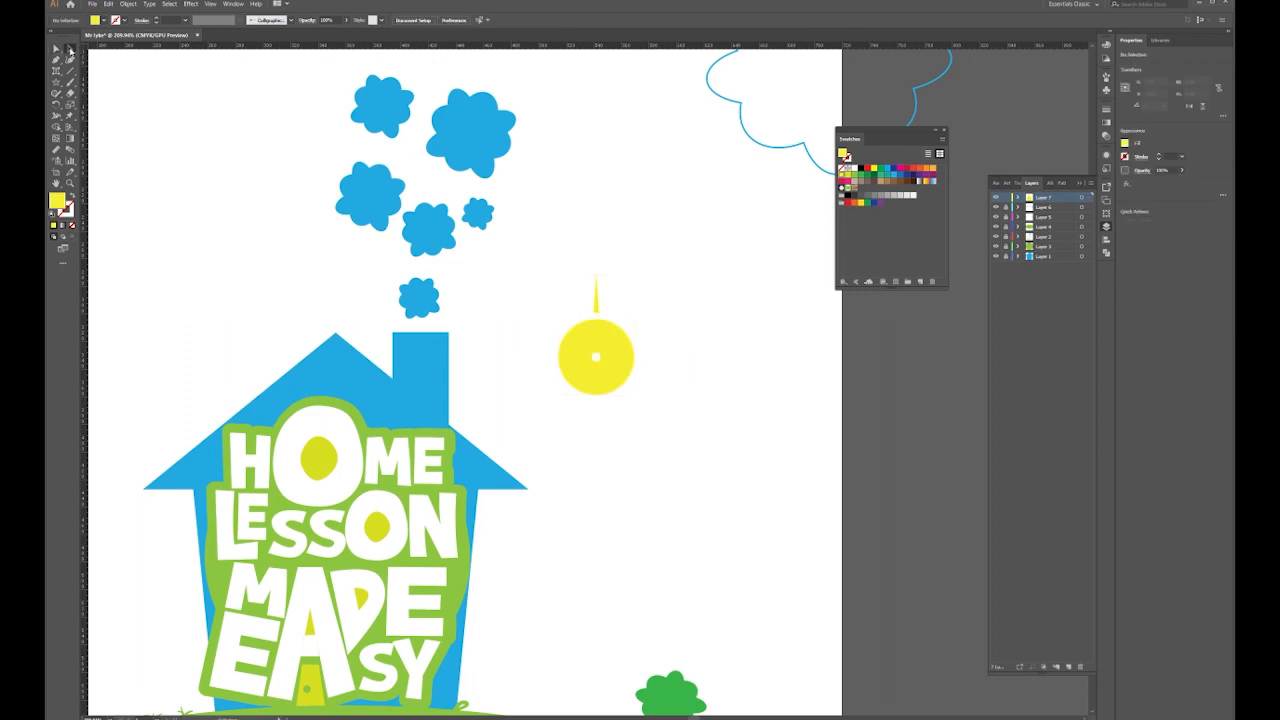
click(596, 295)
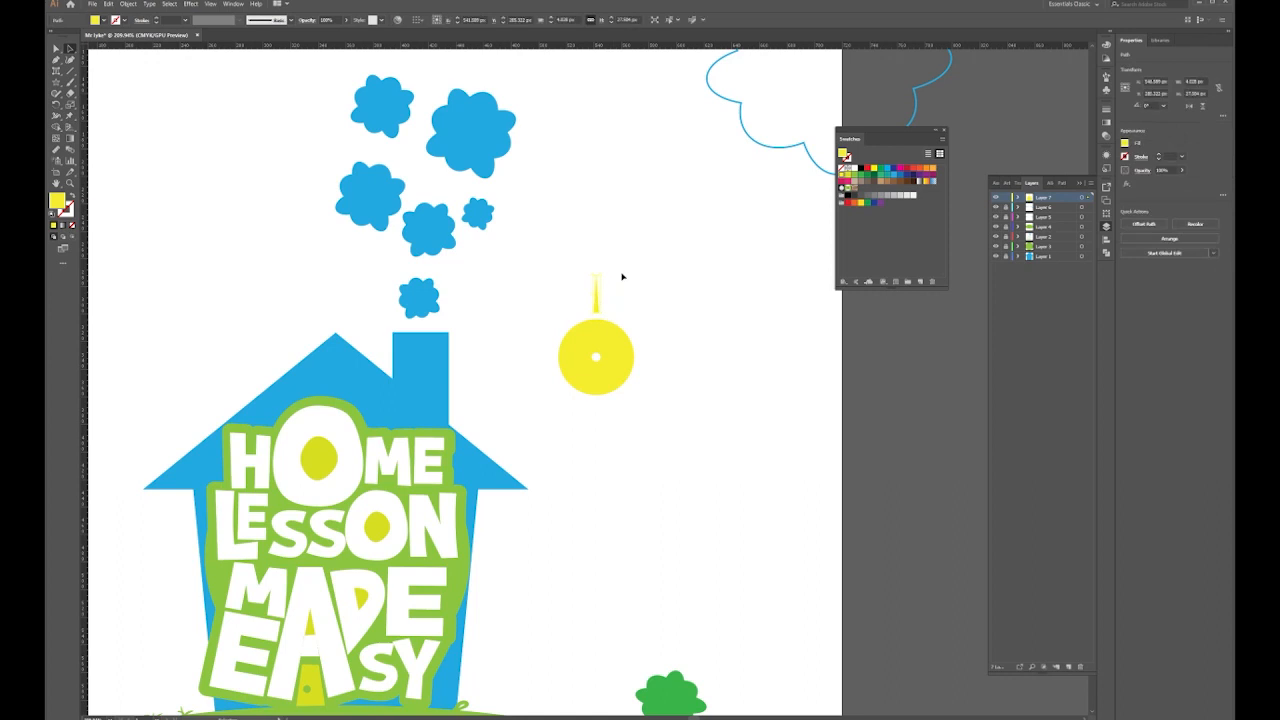
drag(56, 104, 96, 105)
alt+click(596, 357)
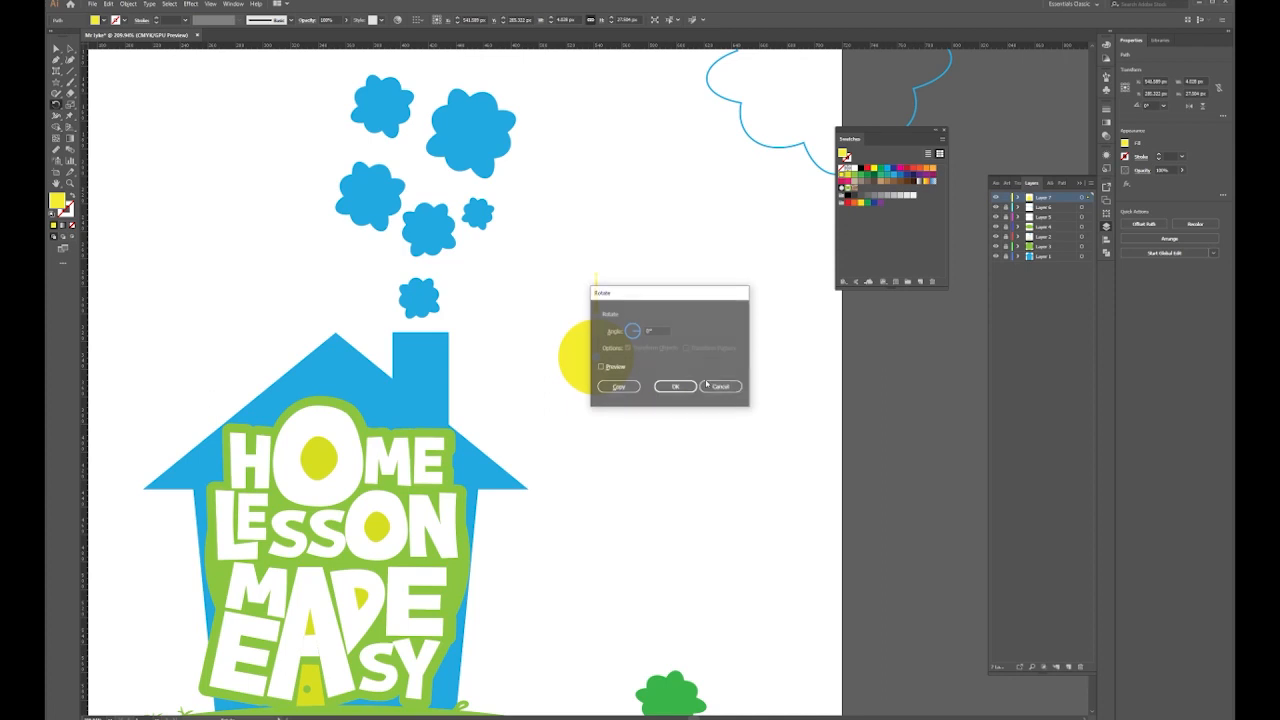
drag(658, 289, 754, 275)
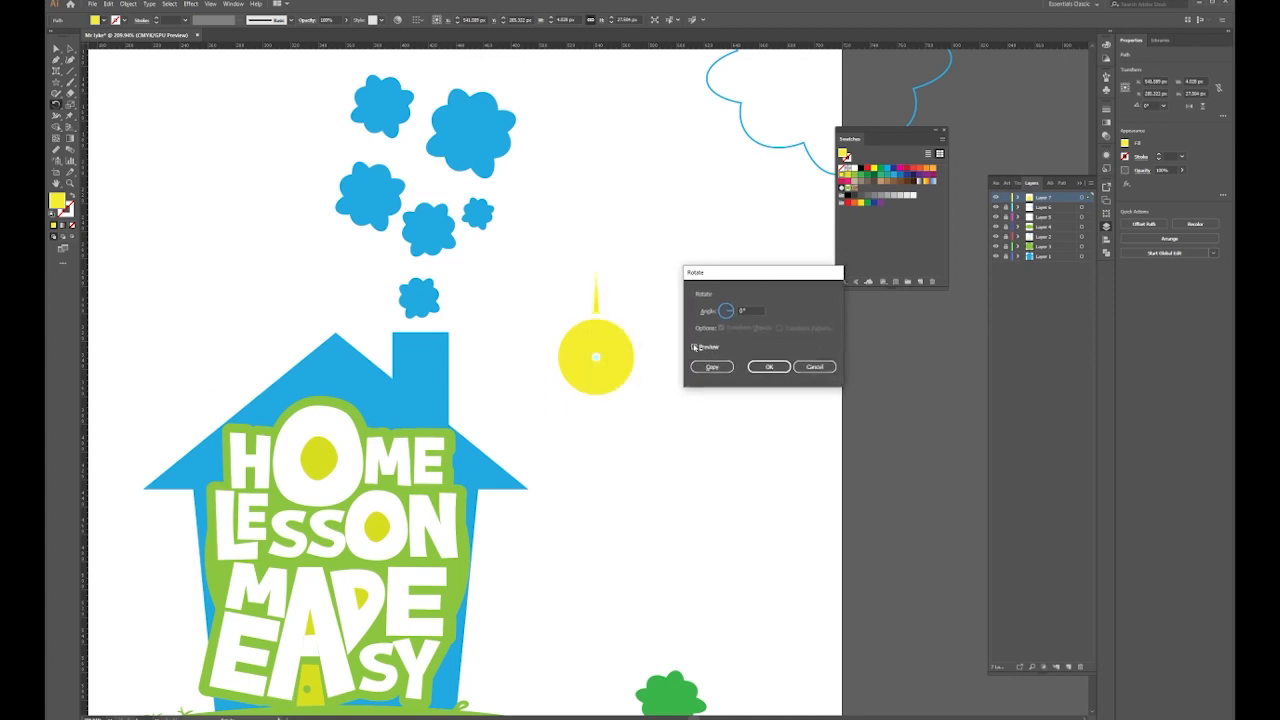
click(714, 347)
click(733, 316)
drag(733, 313, 729, 306)
click(707, 347)
click(713, 367)
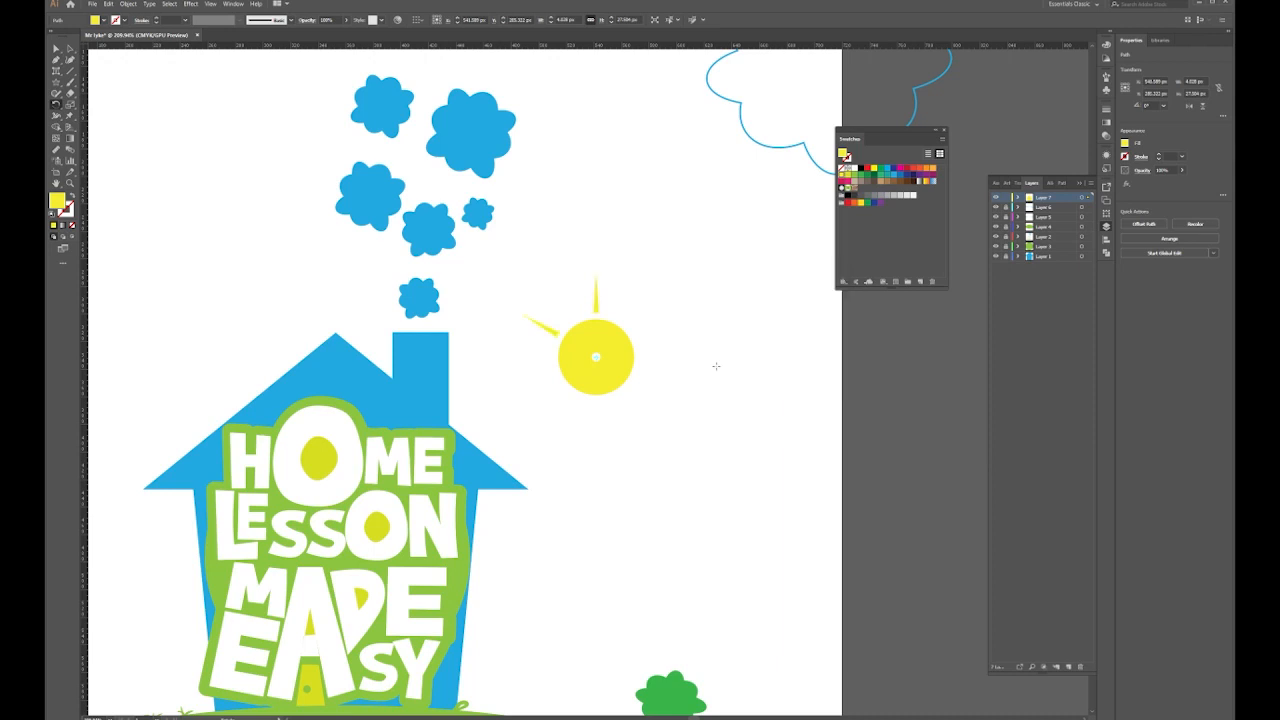
key(ctrl+d)
key(ctrl+d)
key(ctrl+d)
key(ctrl+d)
click(716, 370)
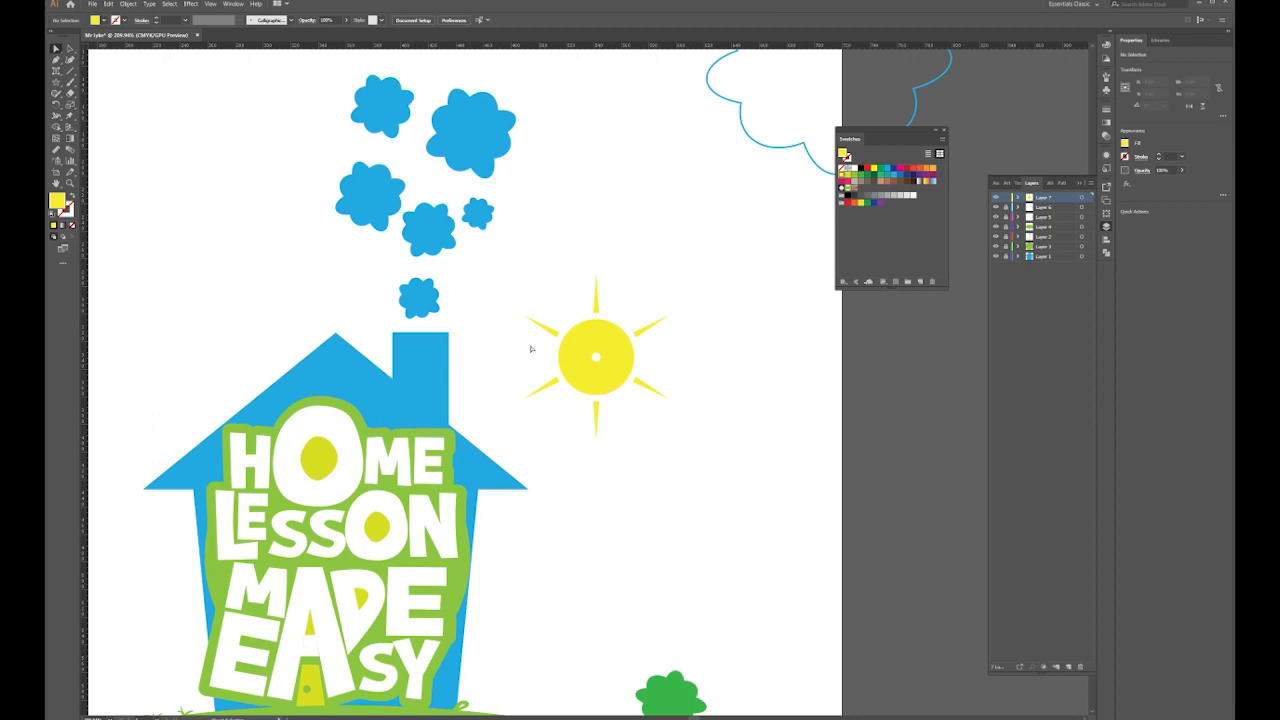
Select the sun with all its rays, group them with Ctrl+G and shrink the group
click(597, 360)
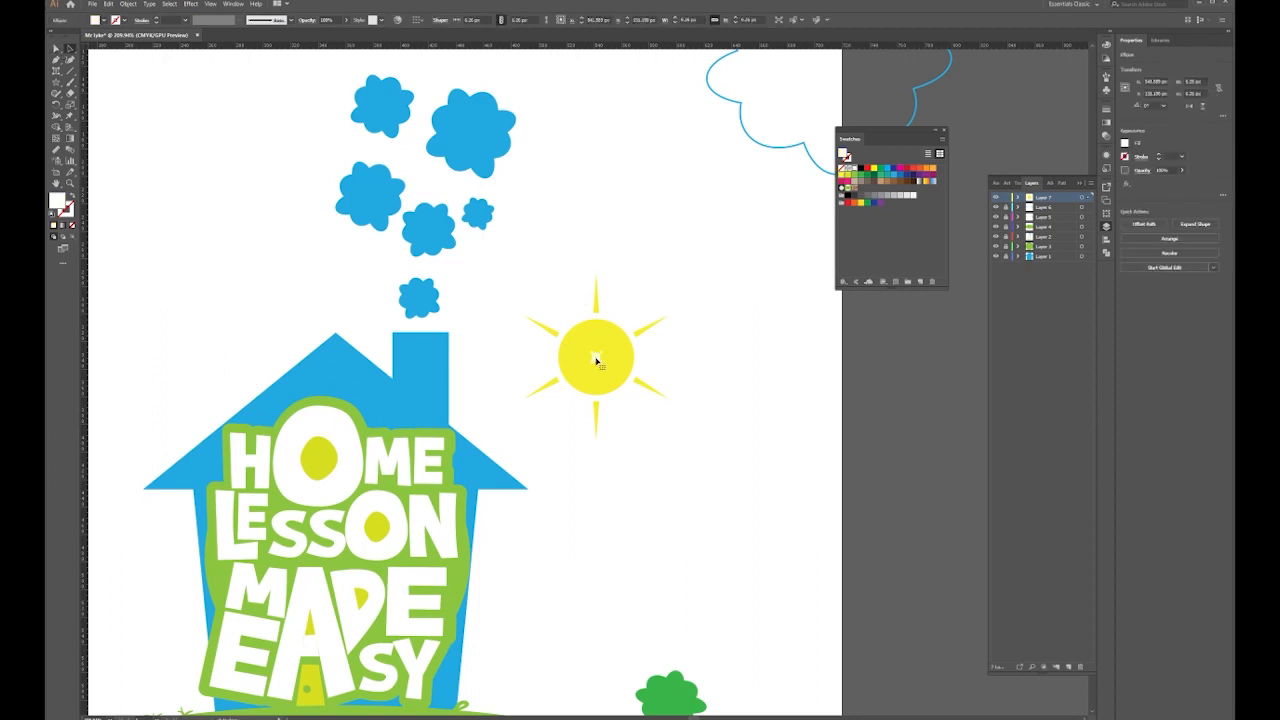
drag(750, 249, 506, 442)
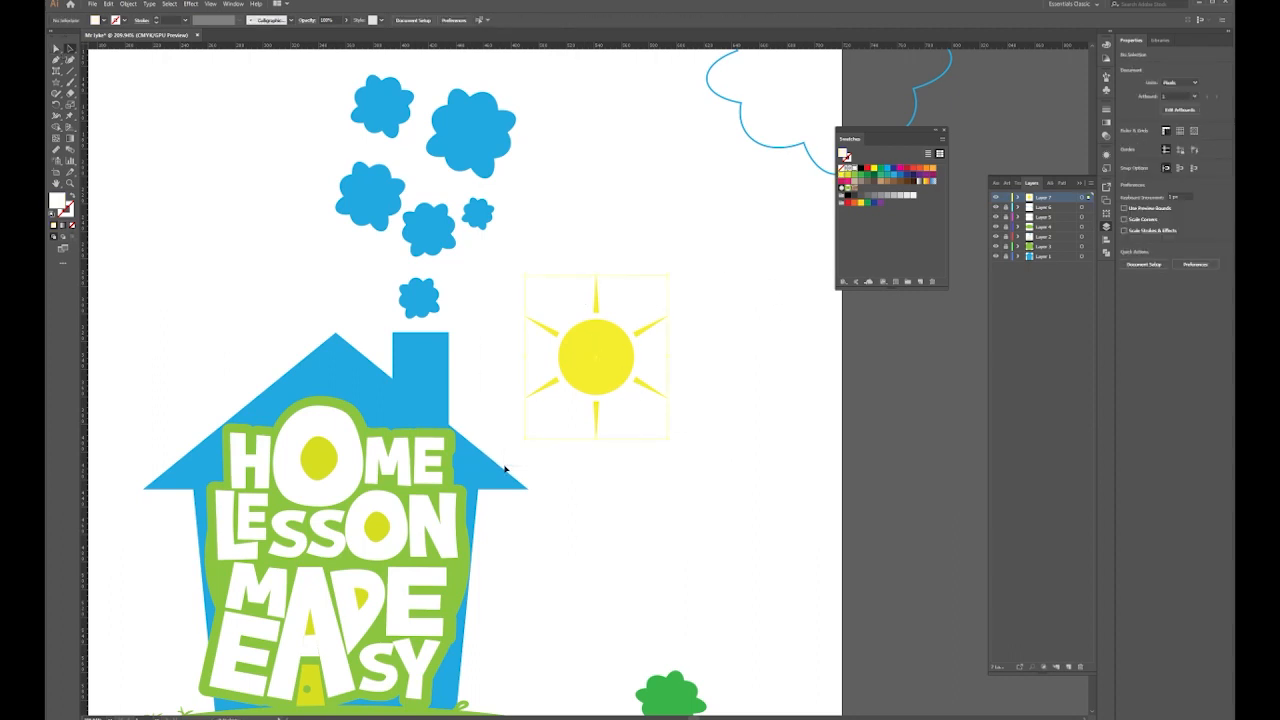
key(ctrl+g)
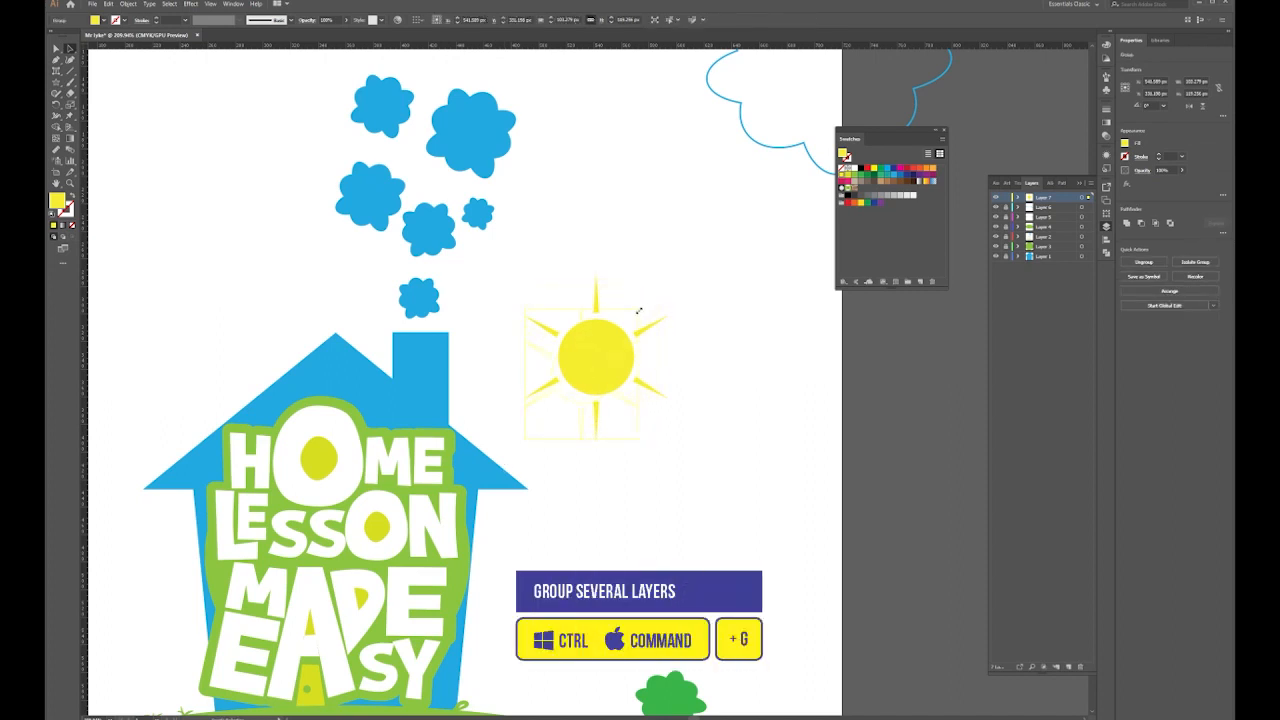
drag(643, 303, 634, 317)
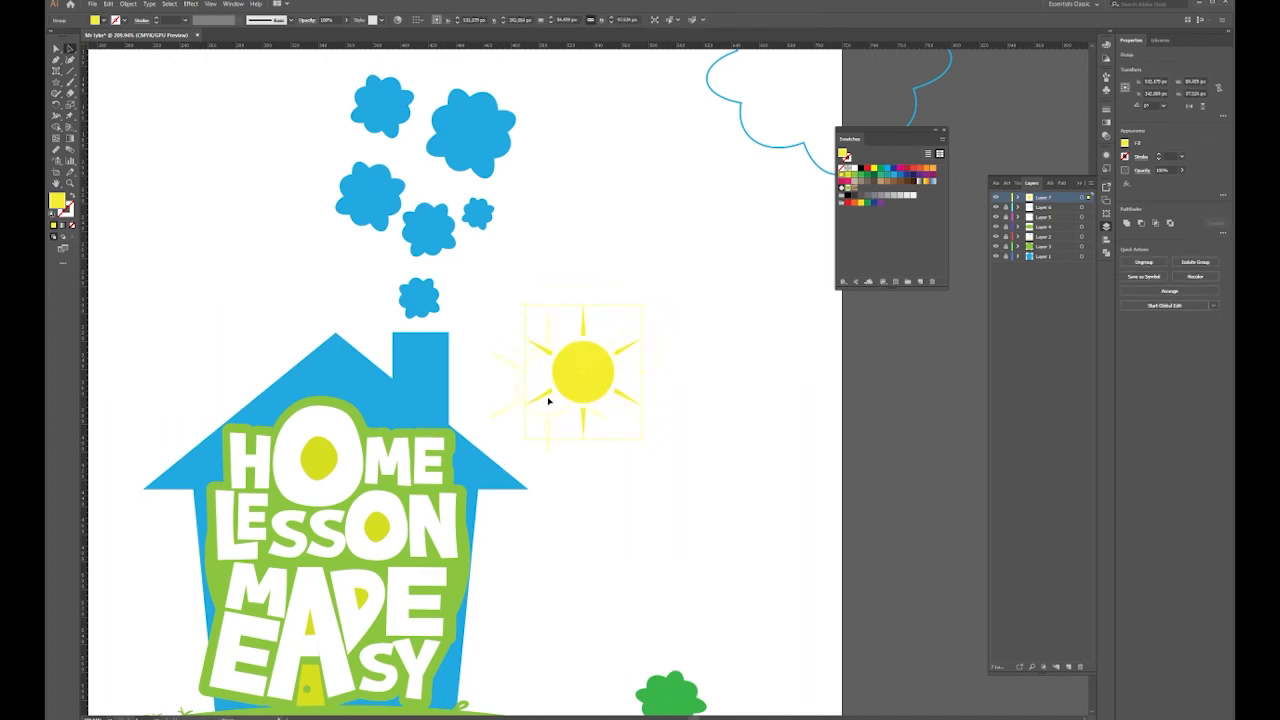
click(676, 362)
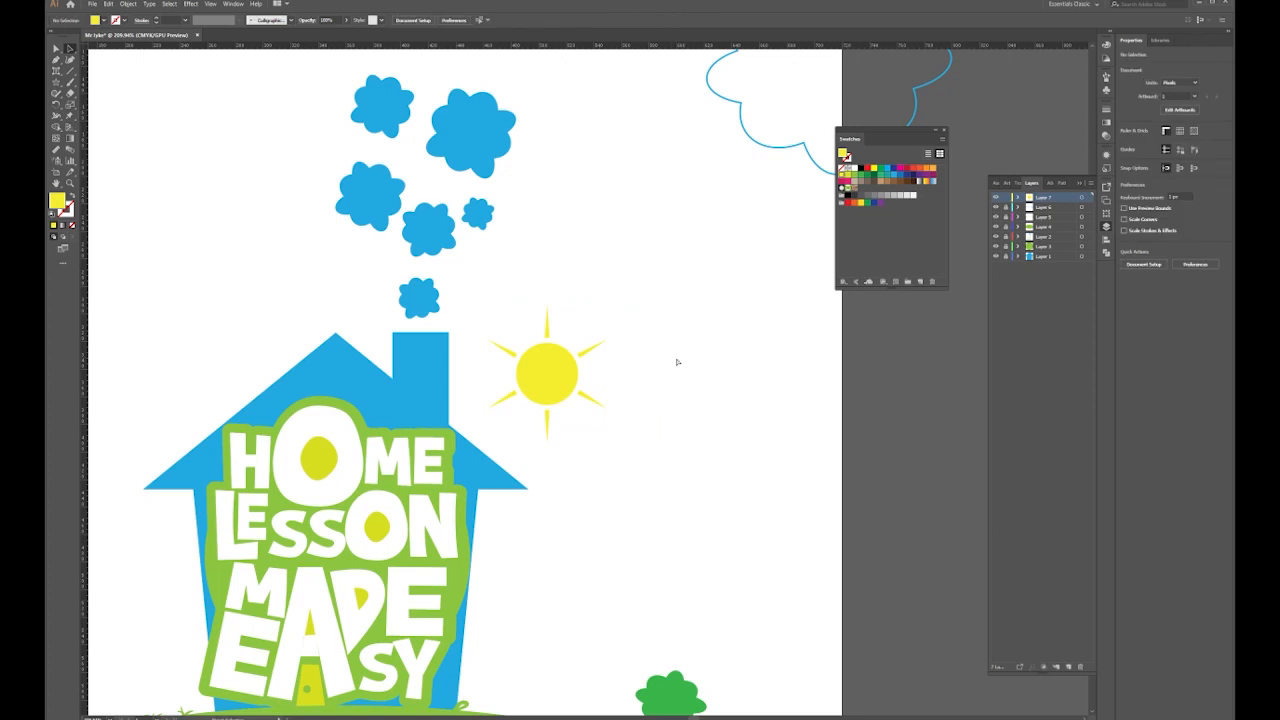
key(ctrl+minus)
key(ctrl+minus)
key(ctrl+minus)
key(ctrl+plus)
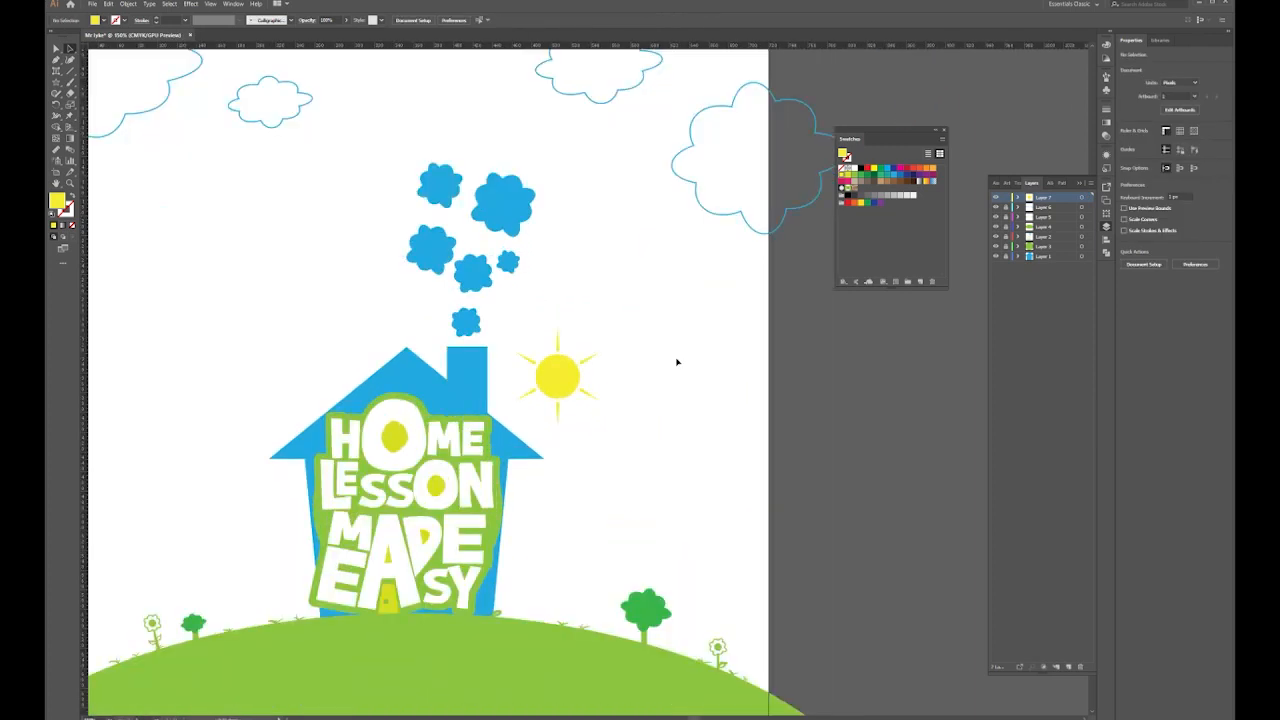
Lock Layer 7, add a new layer and draw a blue circle at the house's lower left
drag(471, 466, 646, 316)
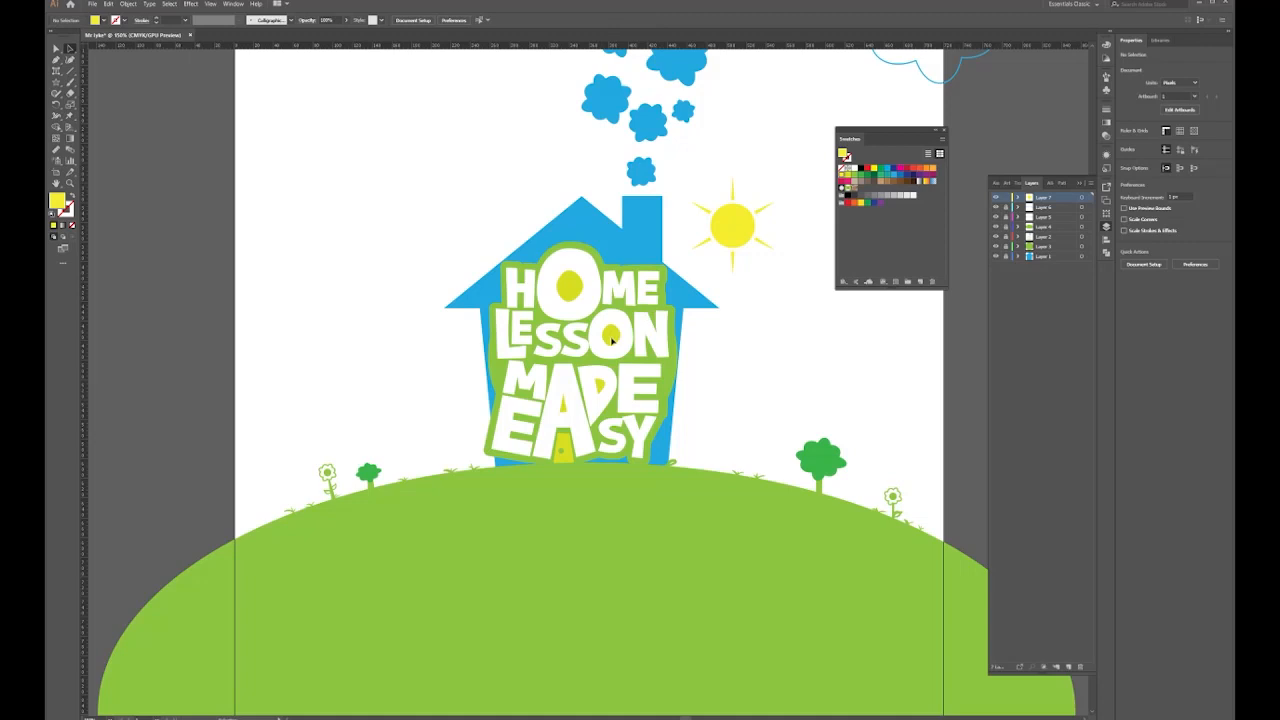
click(1006, 198)
click(1006, 247)
key(l)
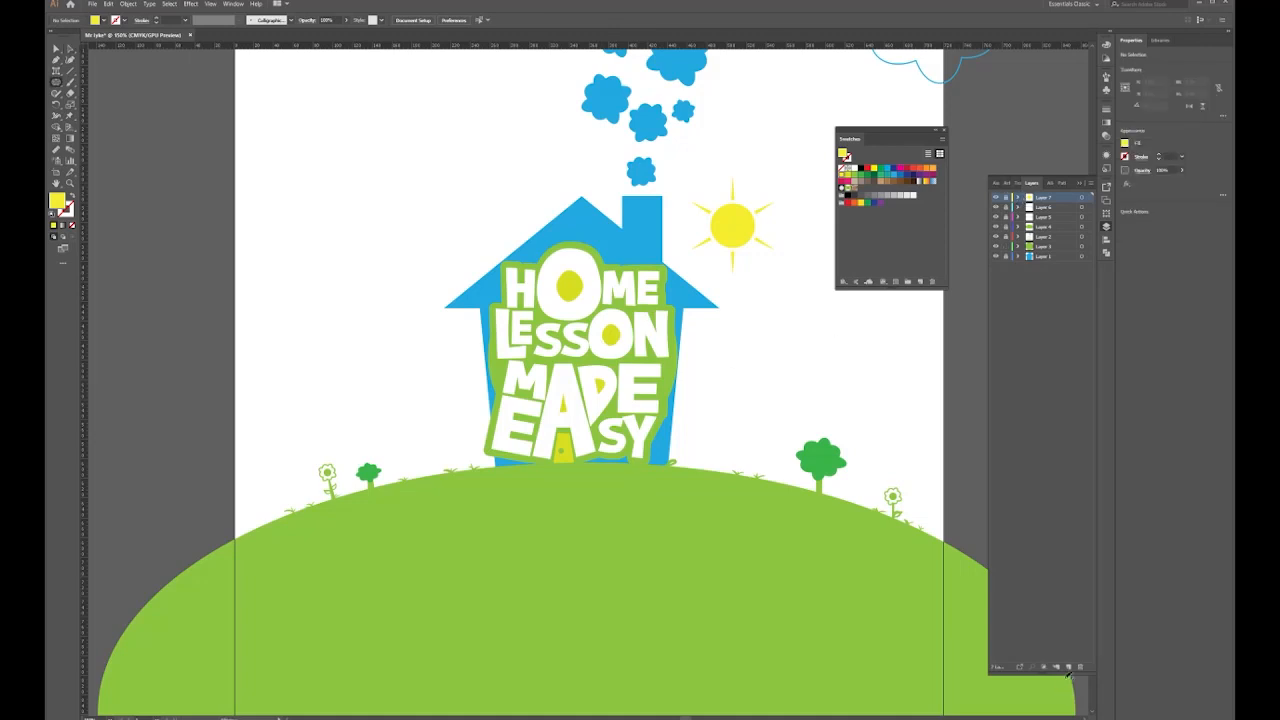
click(1069, 667)
drag(481, 431, 500, 472)
click(888, 177)
Position the blue circle and add a smaller light-green copy overlapping its upper left
click(56, 49)
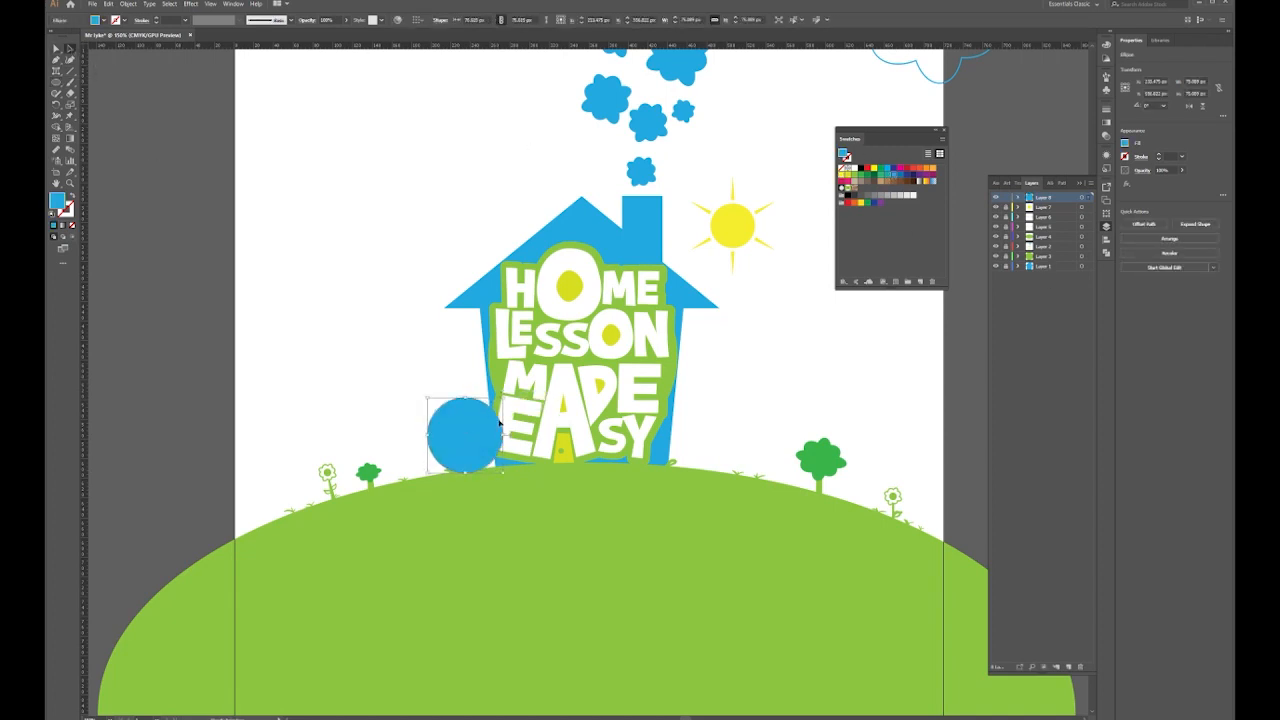
drag(474, 452, 446, 403)
key(ctrl+shift+a)
drag(472, 349, 456, 365)
drag(441, 379, 443, 403)
click(855, 174)
click(414, 306)
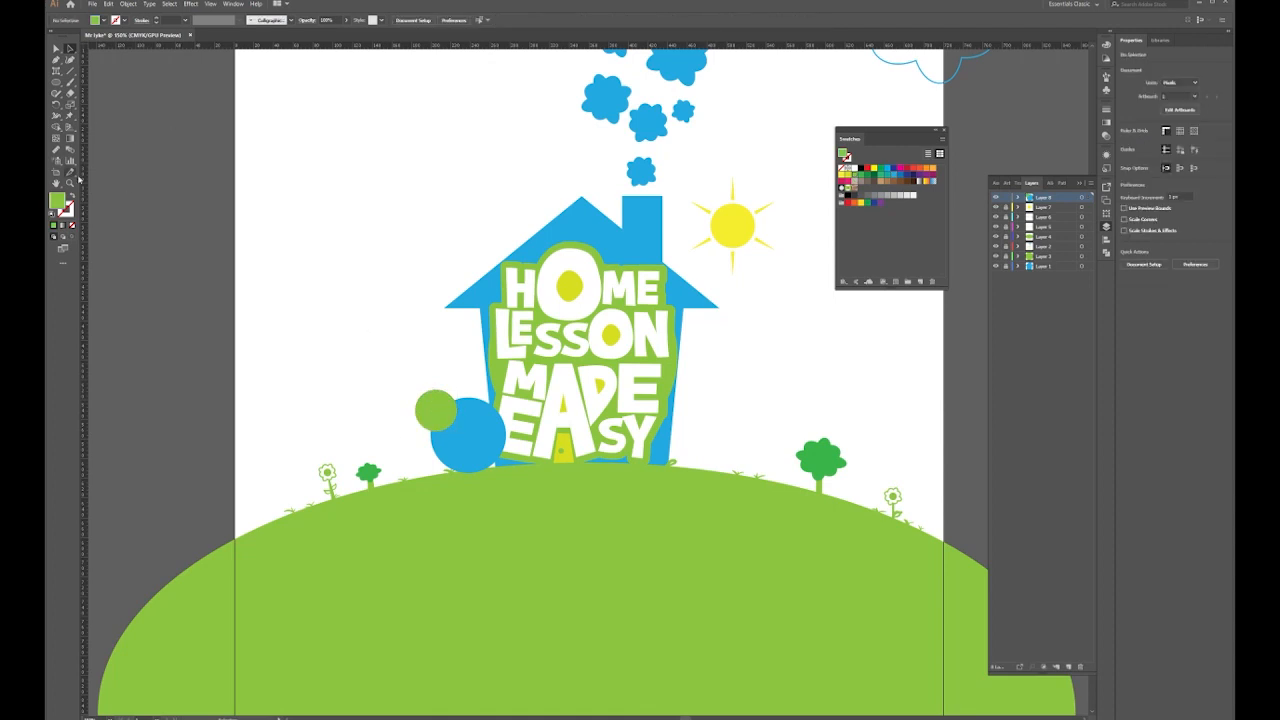
Type the presenter's name as a text object and enlarge it
click(56, 72)
text(Mr lyke)
click(70, 49)
click(56, 49)
drag(332, 265, 404, 318)
Break the name onto two lines and tighten the leading to 30 pt
double_click(346, 275)
key(Return)
drag(368, 403, 334, 270)
click(337, 21)
click(309, 66)
click(309, 66)
key(shift+Down)
key(shift+Down)
key(shift+Down)
key(shift+Down)
key(shift+Down)
key(shift+Down)
key(shift+Down)
key(shift+Down)
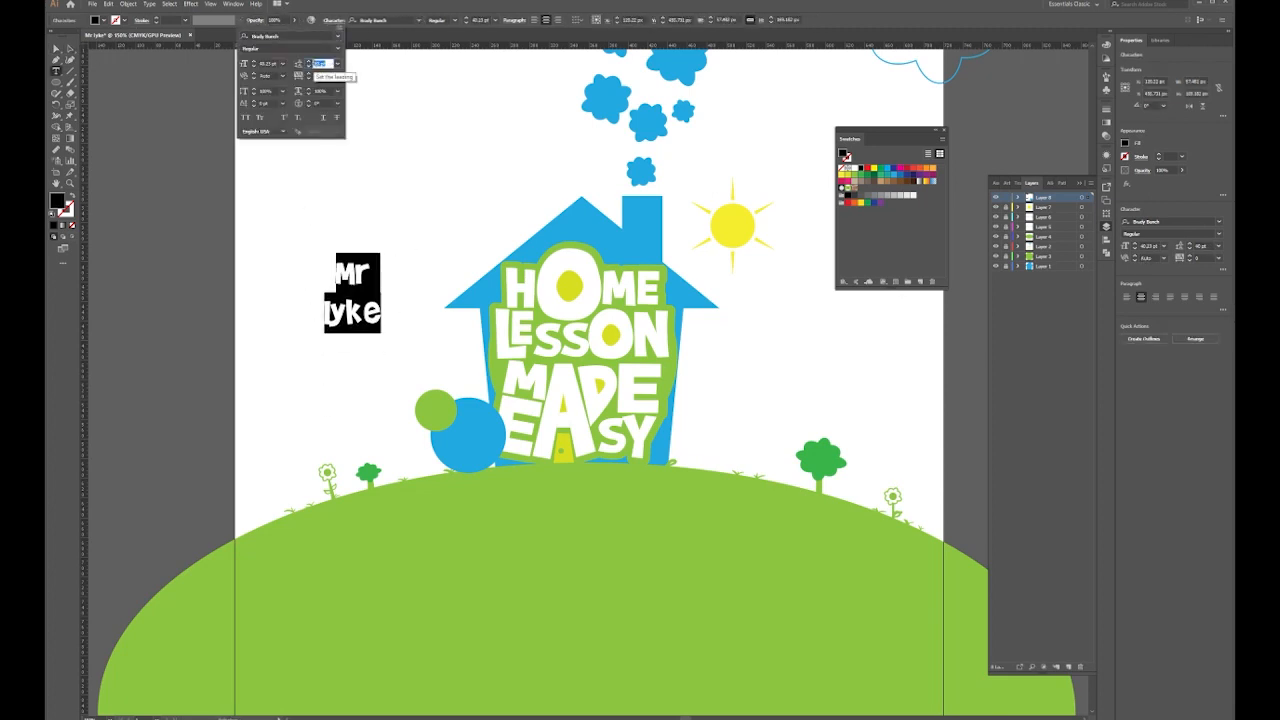
click(376, 270)
click(376, 270)
Colour the name white and move it onto the blue circle
key(ctrl+a)
click(855, 168)
key(Escape)
drag(378, 266, 496, 406)
click(56, 48)
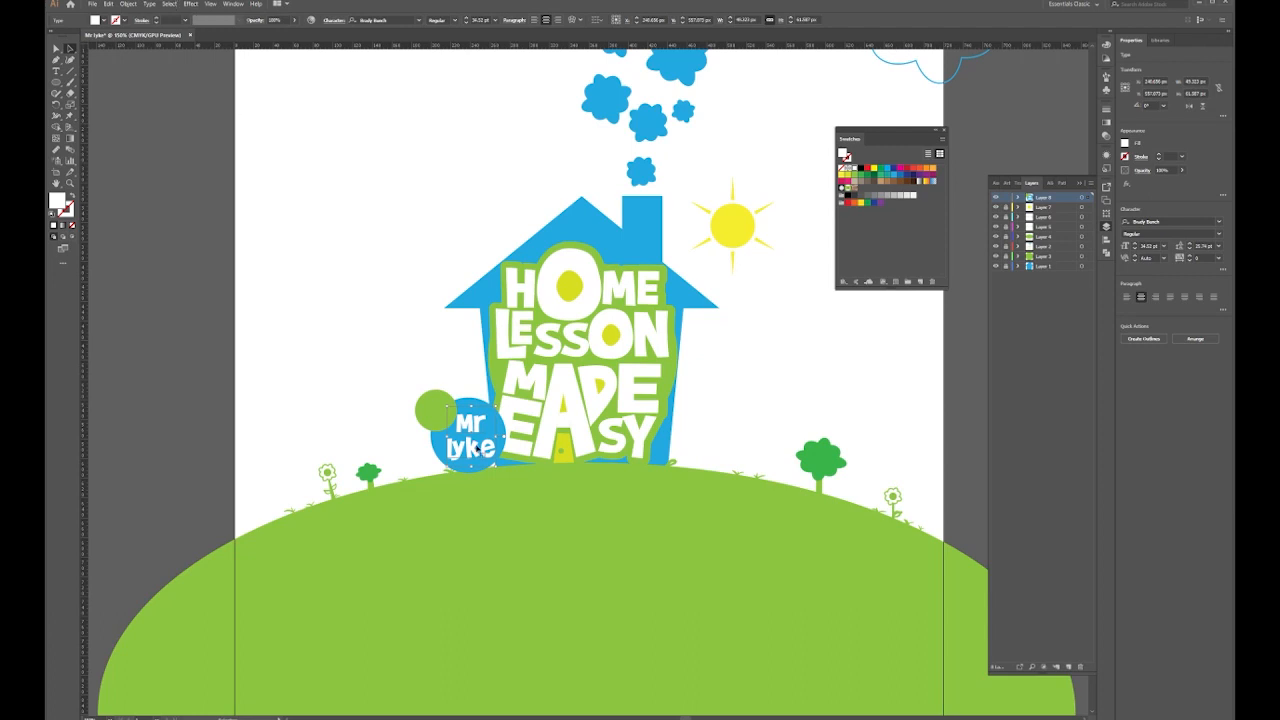
Change the name to UPPERCASE and tighten the leading to 21 pt
click(148, 4)
mouse_move(230, 149)
click(310, 150)
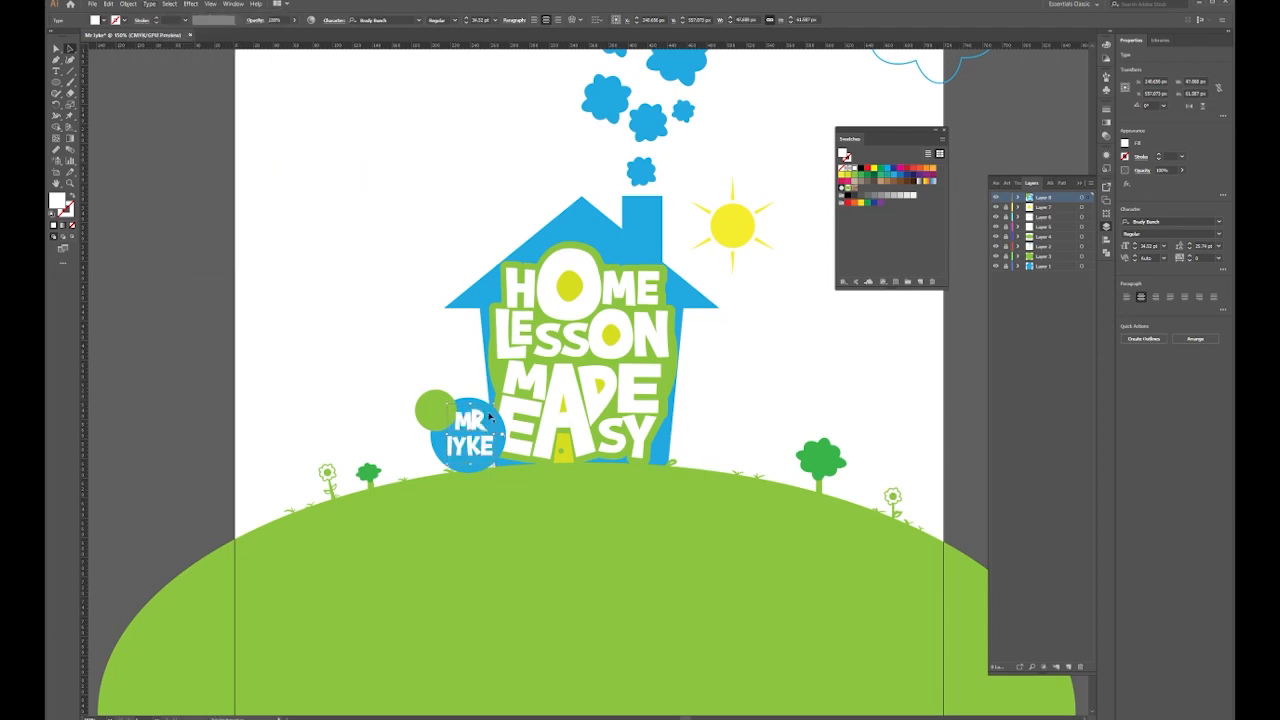
click(334, 20)
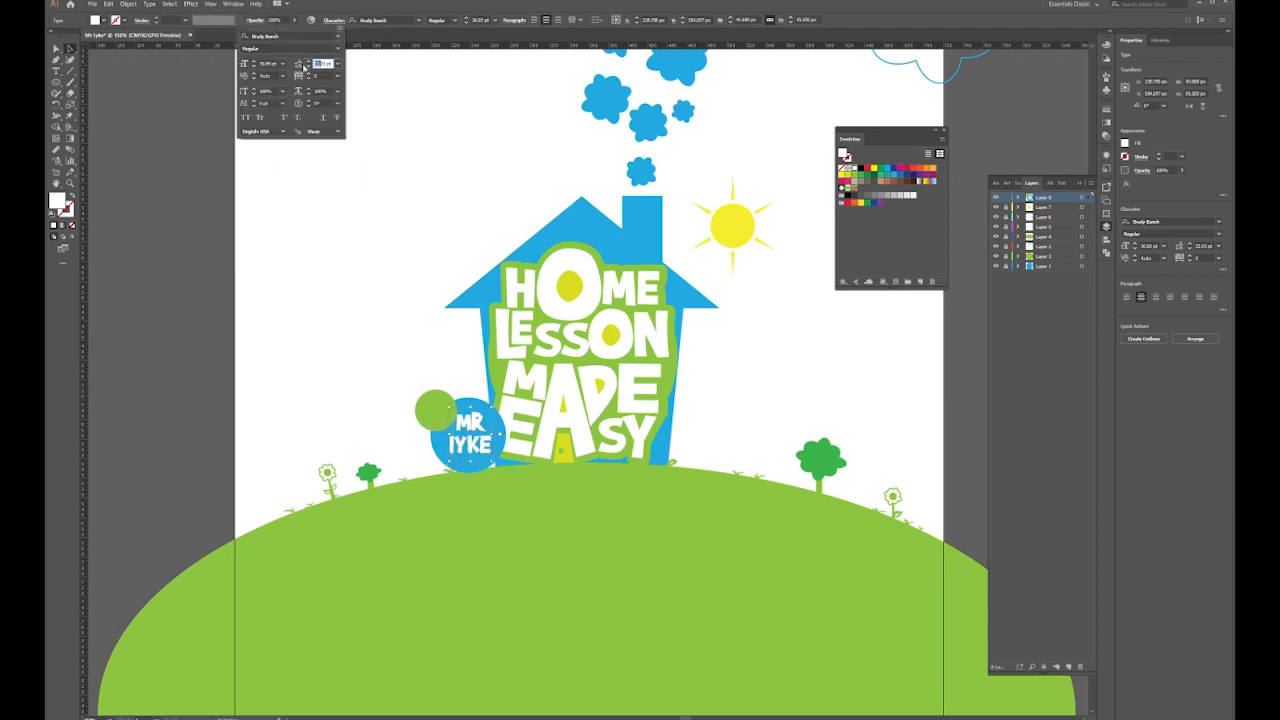
key(Down)
key(Down)
click(211, 284)
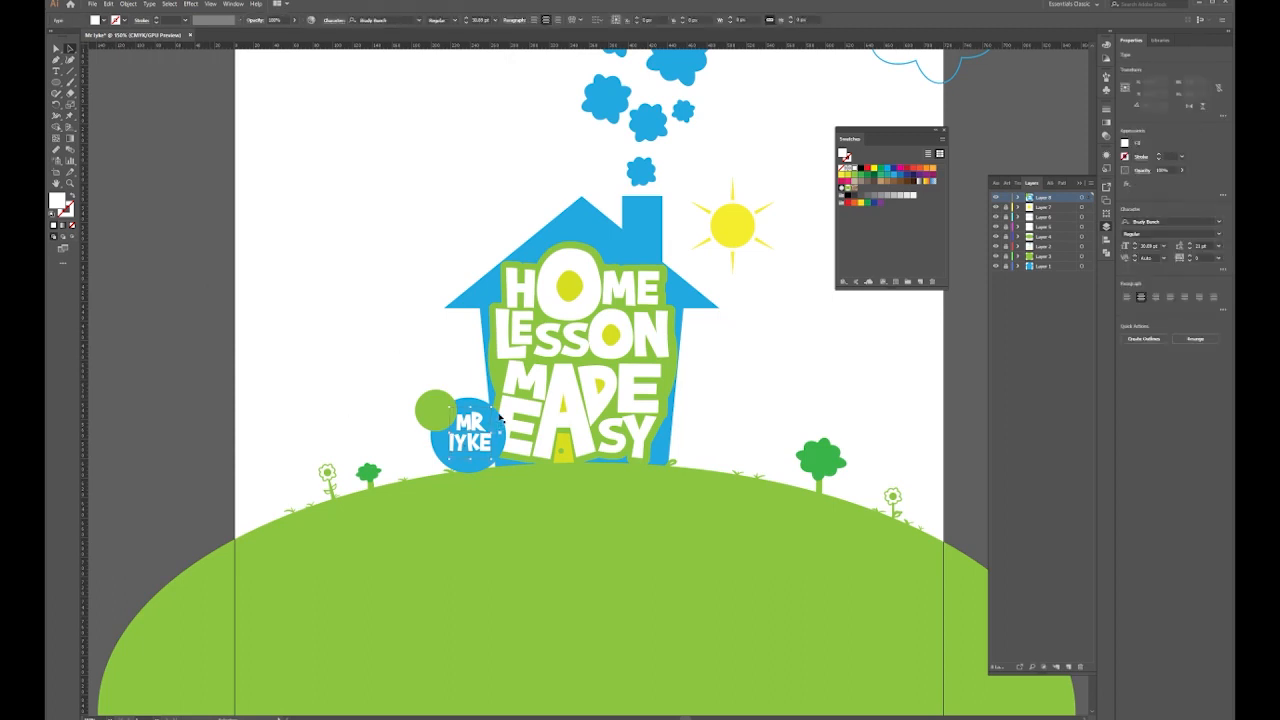
Resize and reposition the name, reducing the first line's font size to fit the circle
drag(494, 408, 495, 467)
double_click(473, 422)
click(477, 20)
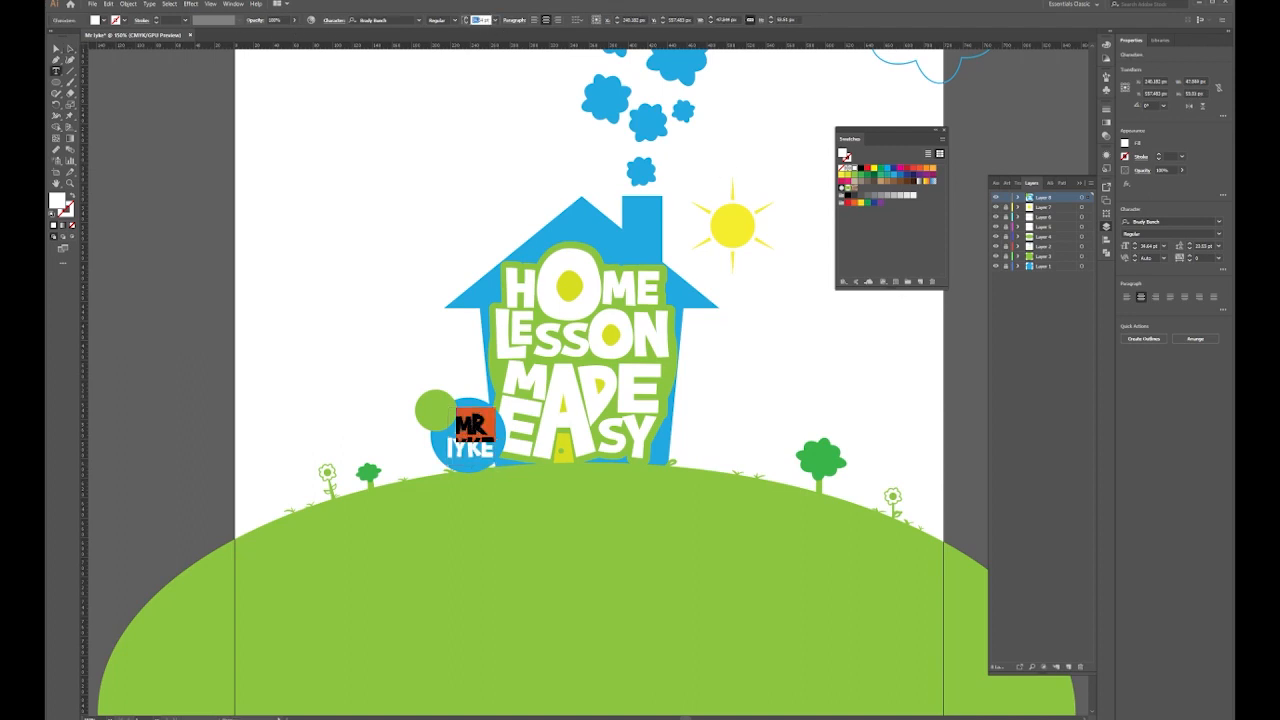
scroll(468, 20, down, 10)
click(56, 49)
click(300, 300)
click(471, 444)
drag(494, 413, 498, 409)
drag(474, 434, 446, 387)
Retype the duplicated text as 'with' and change it to UPPERCASE WITH
double_click(441, 411)
key(ctrl+a)
text(with)
key(ctrl+a)
click(149, 4)
mouse_move(214, 148)
click(310, 144)
click(54, 48)
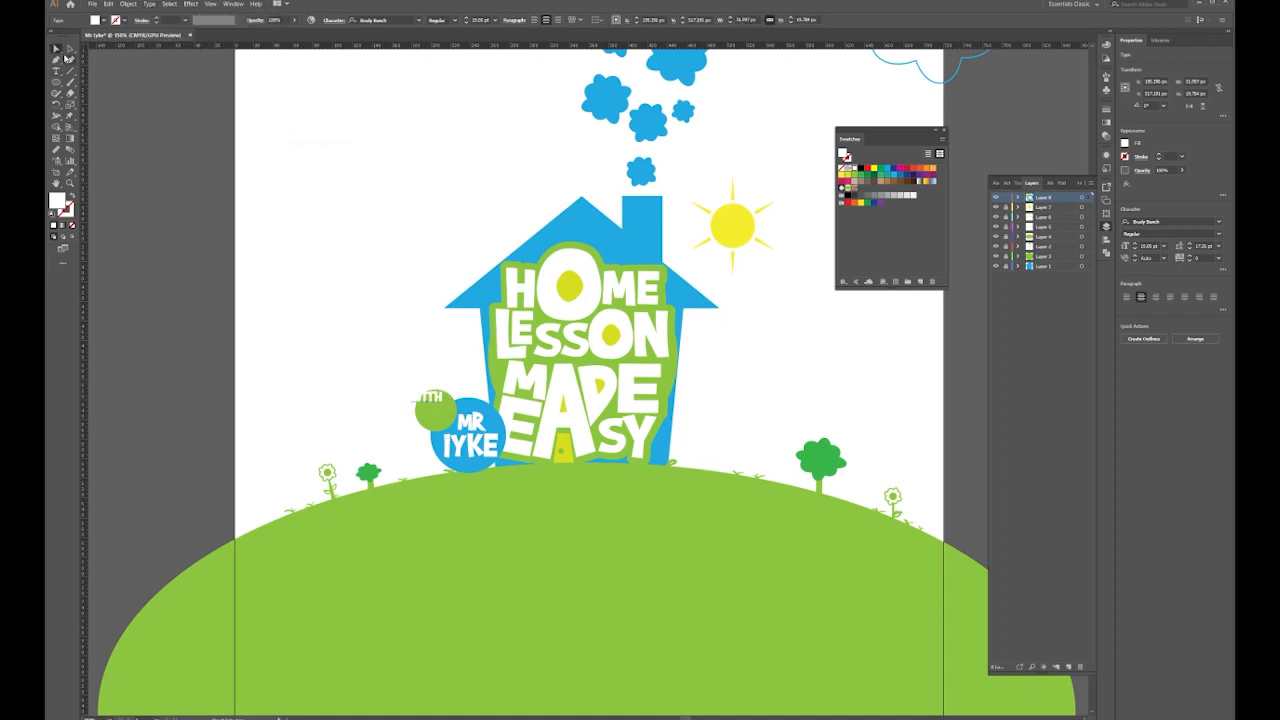
Check the WITH text in the green circle group, then bring the whole house scene into view
double_click(435, 410)
double_click(451, 336)
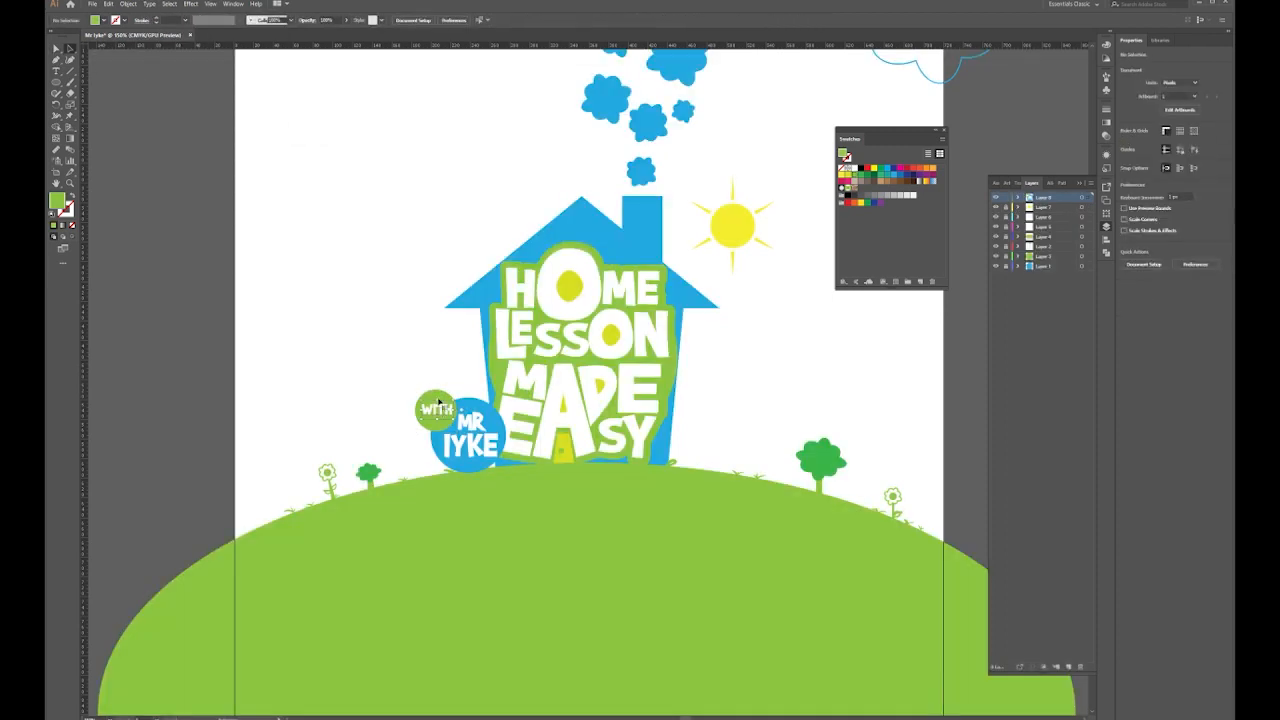
click(300, 167)
drag(560, 406, 456, 374)
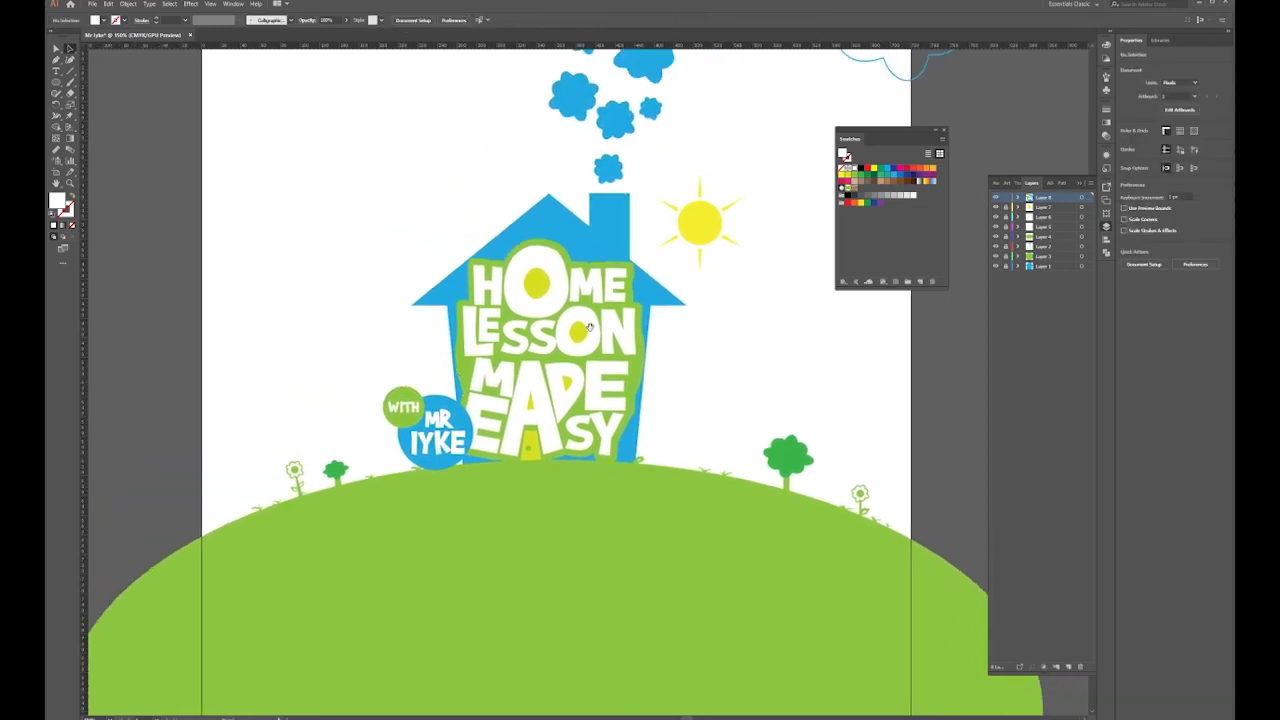
drag(591, 327, 521, 397)
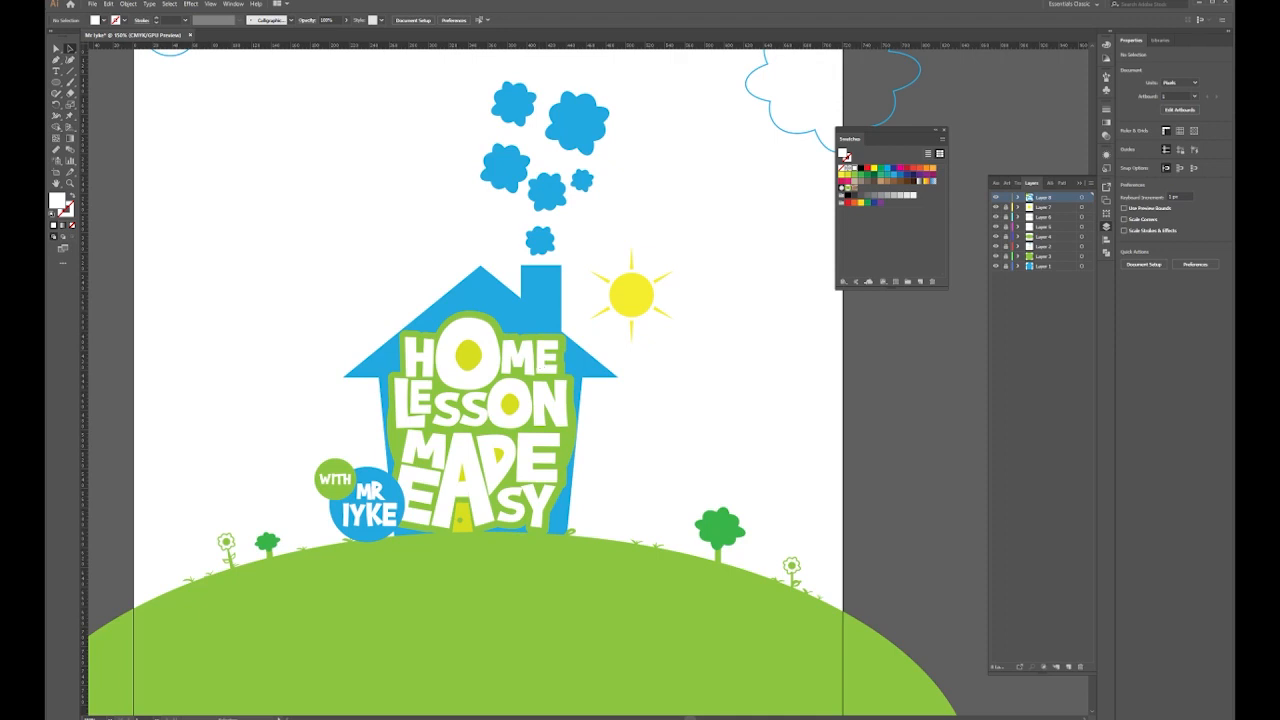
Place the man's portrait photo on the artboard as a linked image
click(306, 150)
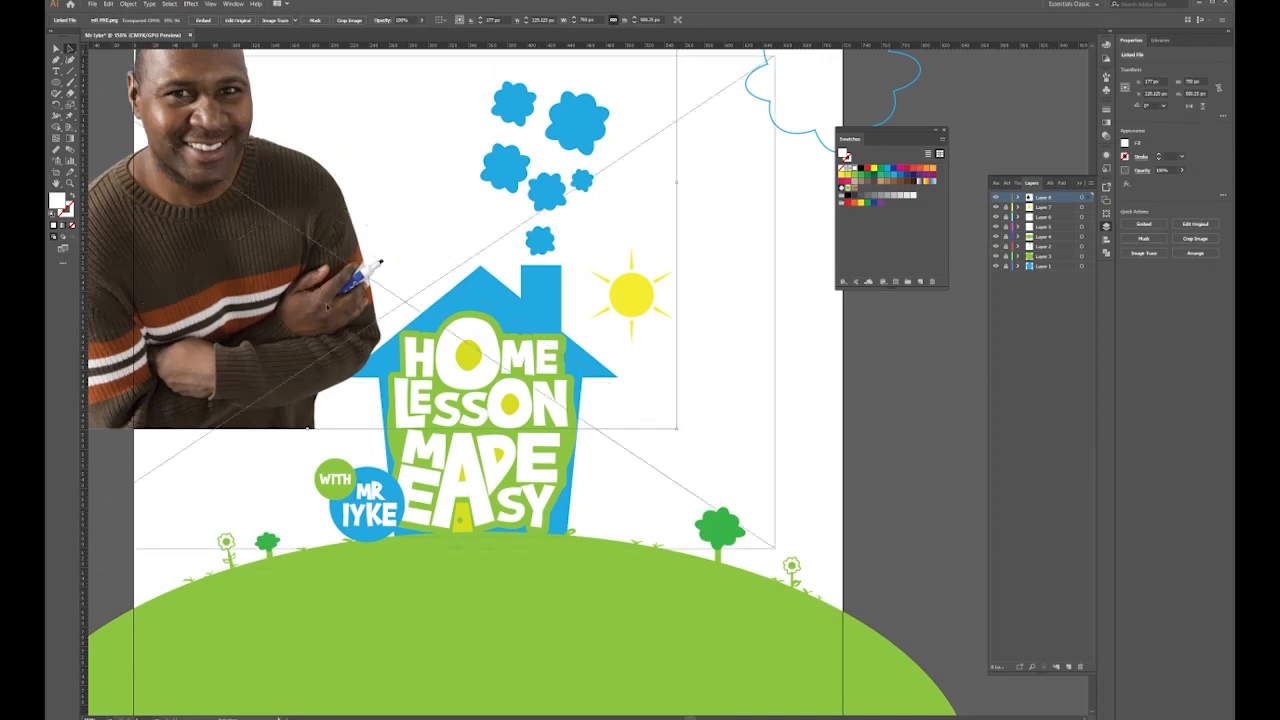
Scale the photo and set it beside the house, overlapping the title lettering's left side
drag(317, 286, 332, 317)
drag(784, 76, 411, 324)
drag(209, 534, 328, 391)
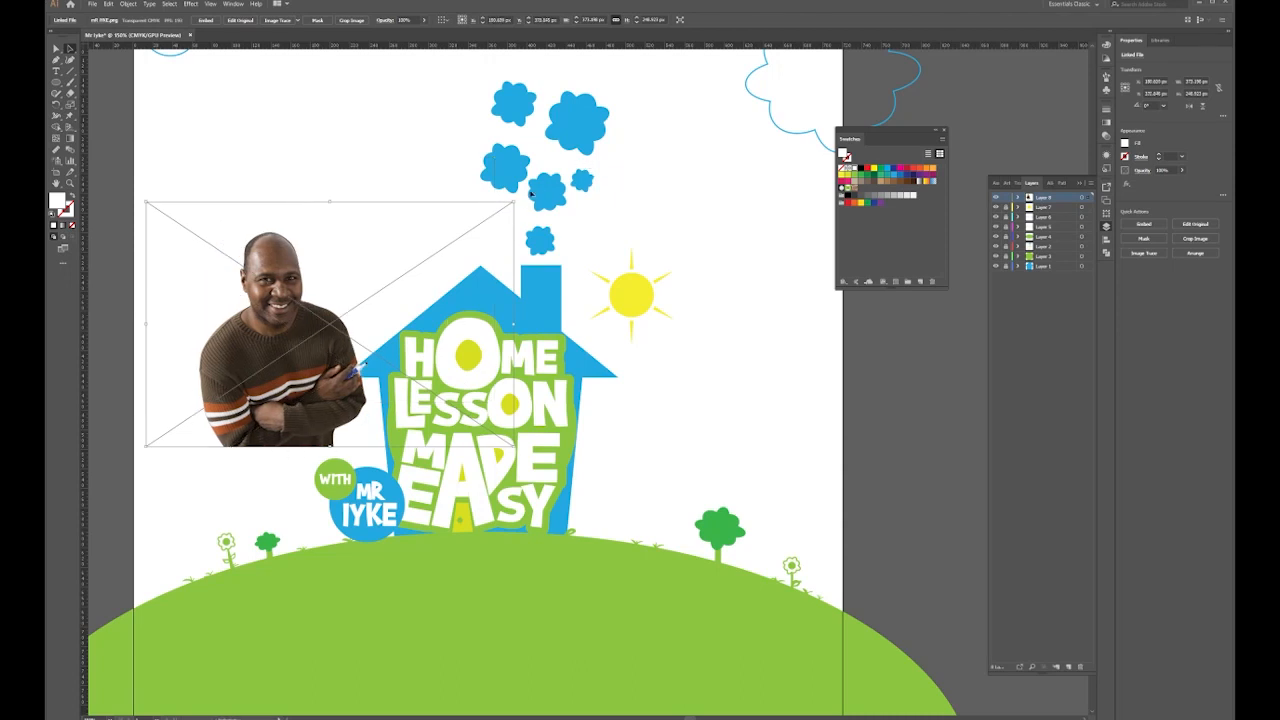
drag(515, 203, 568, 165)
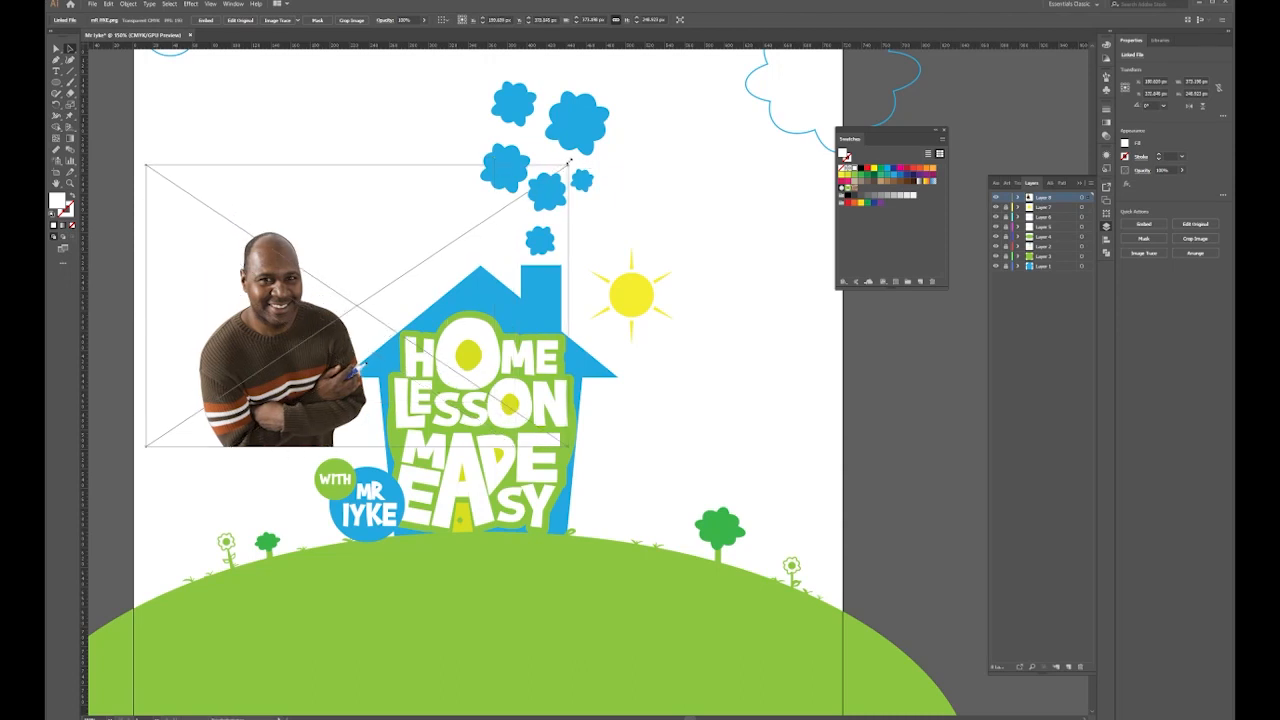
drag(293, 342, 289, 384)
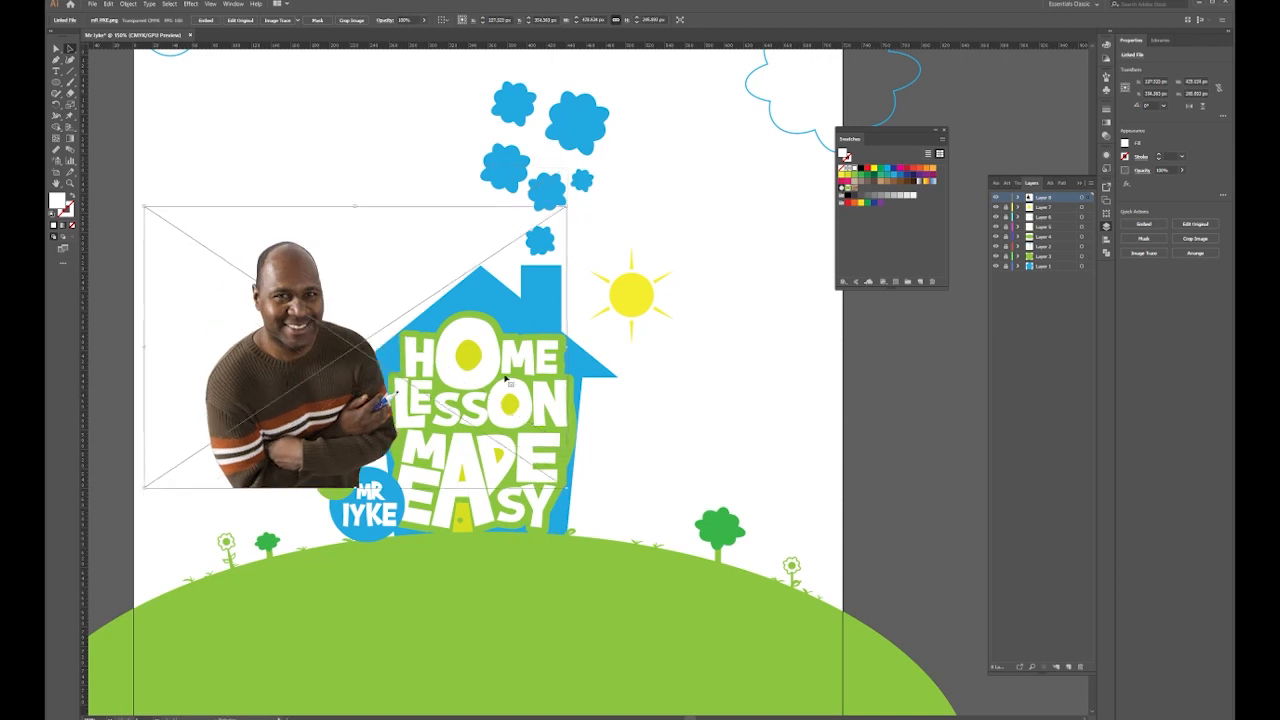
drag(567, 489, 590, 506)
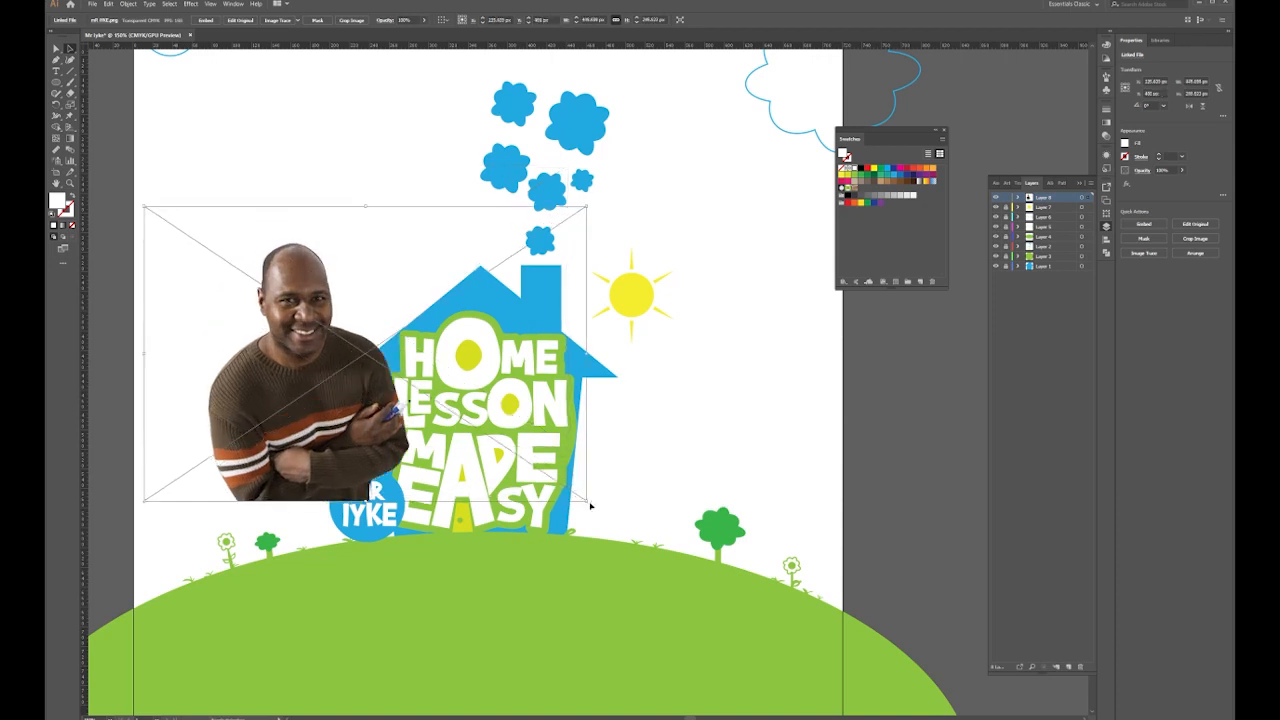
drag(299, 384, 361, 369)
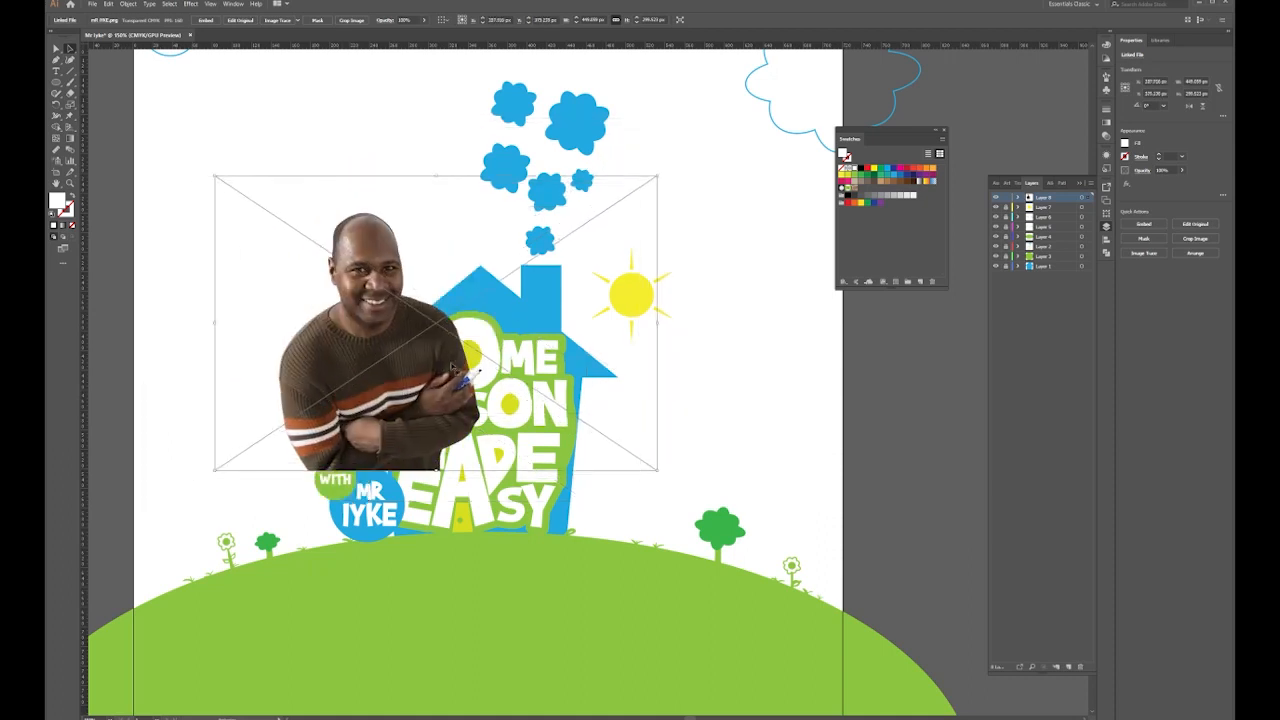
Move the photo onto a new layer below Layer 1, behind the house, tilted slightly counter-clockwise
click(1056, 268)
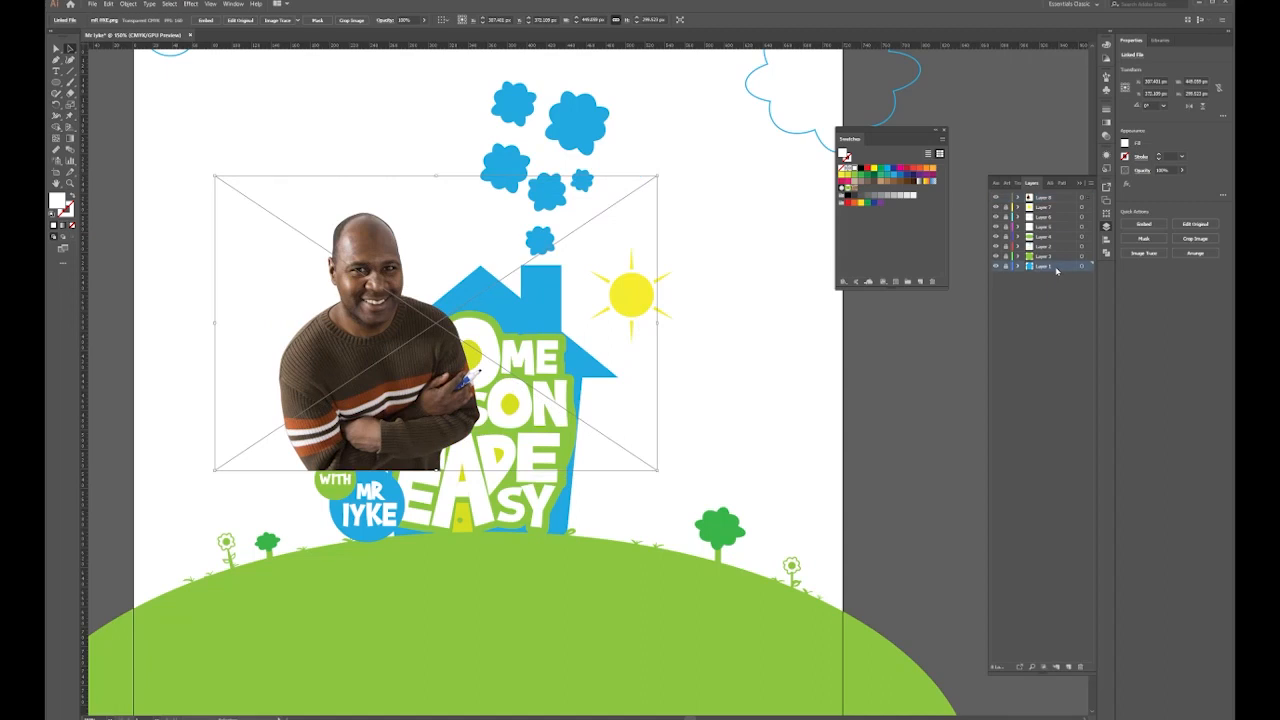
click(1069, 666)
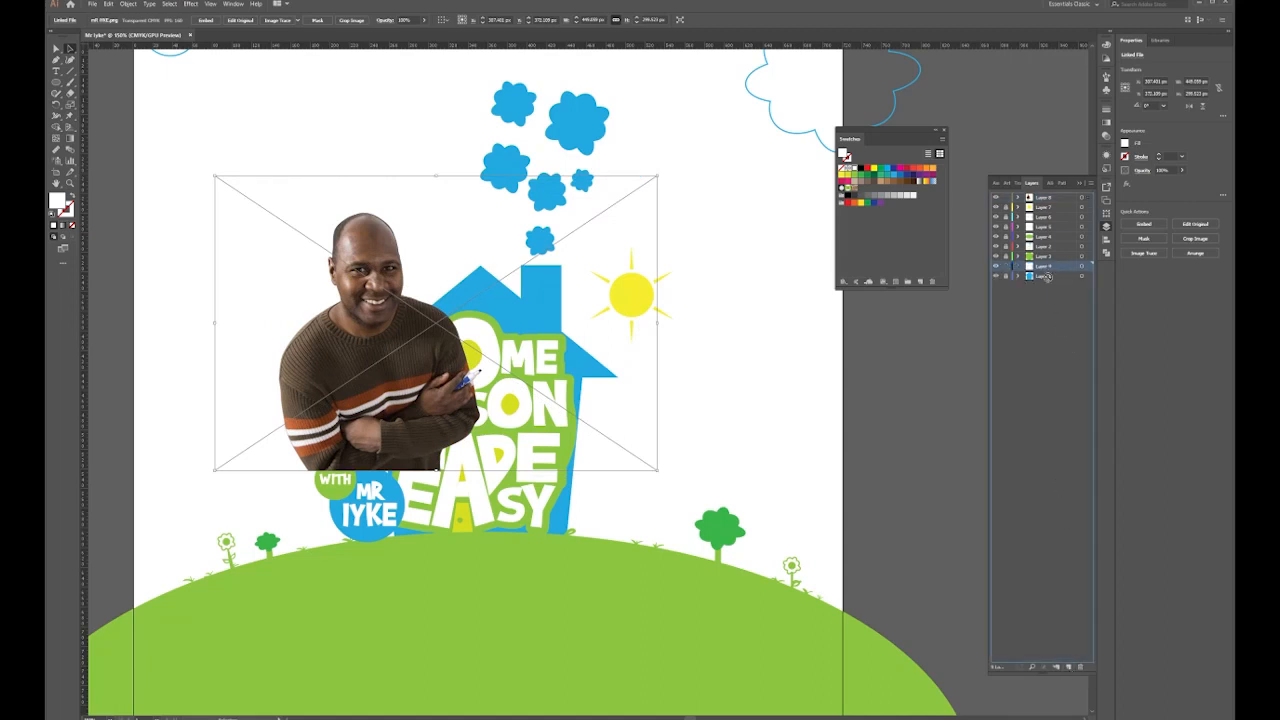
drag(1046, 277, 1047, 282)
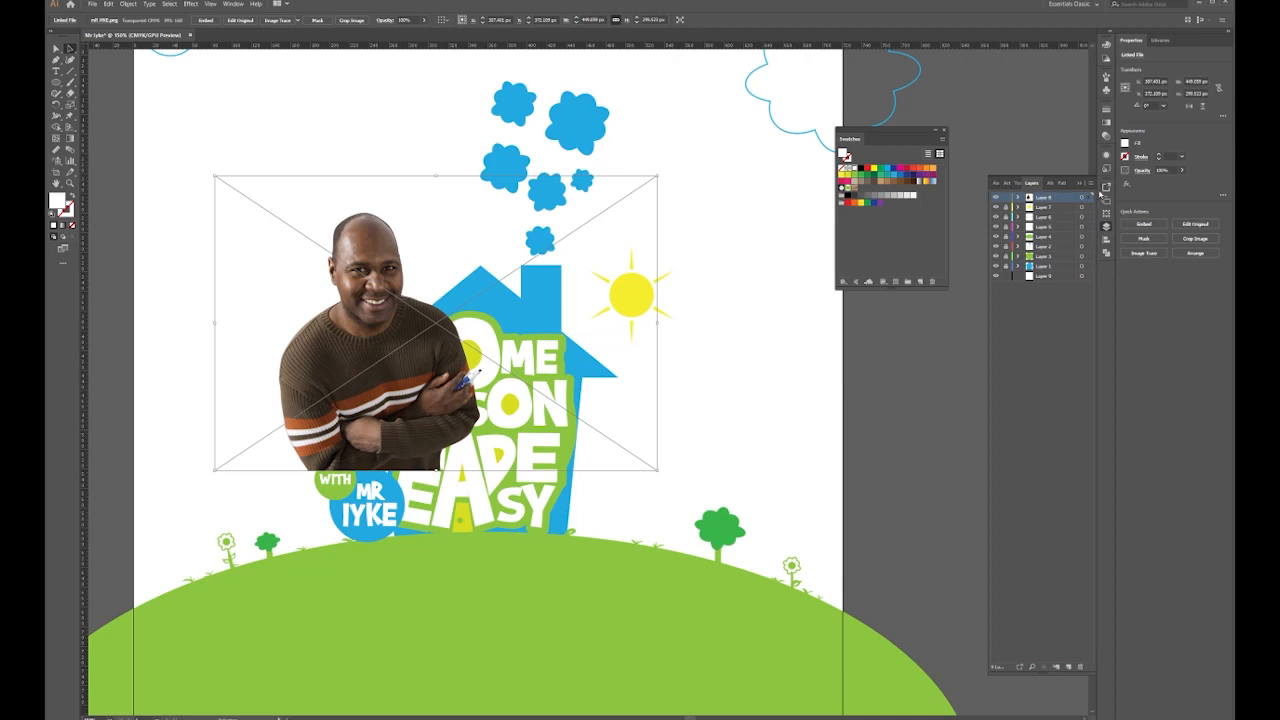
click(1090, 278)
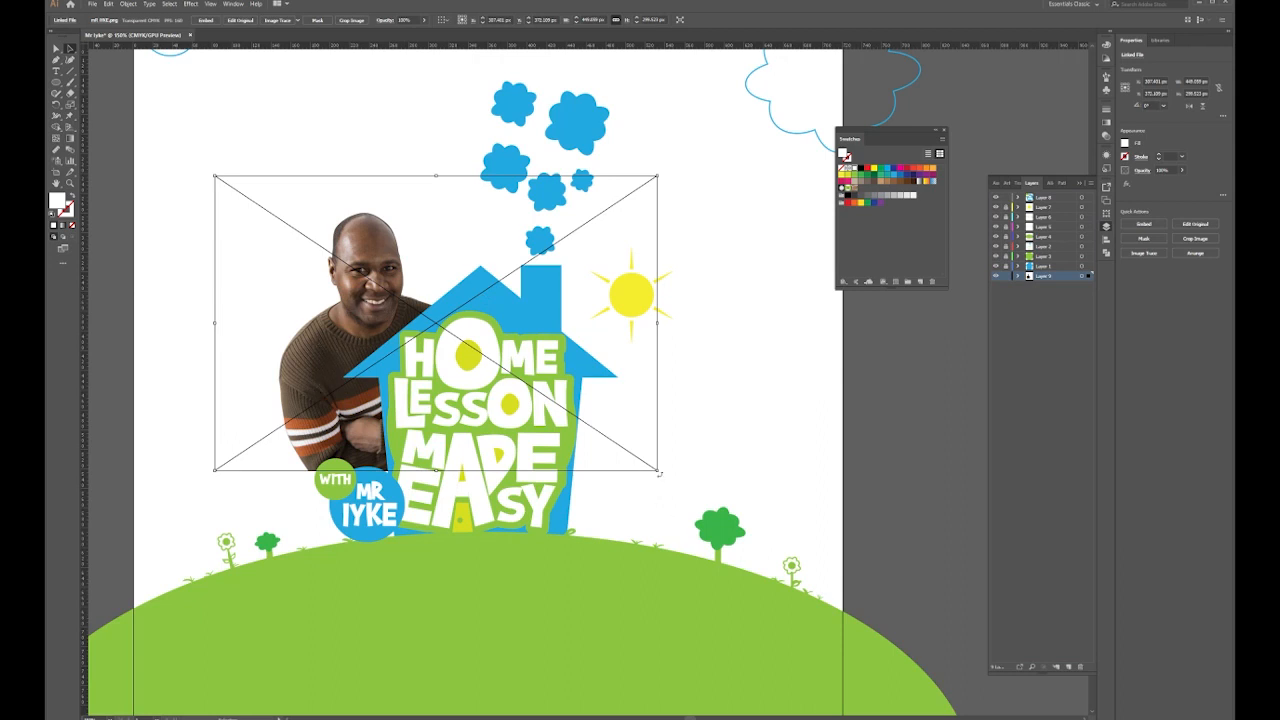
drag(659, 475, 670, 459)
click(258, 147)
key(ctrl+minus)
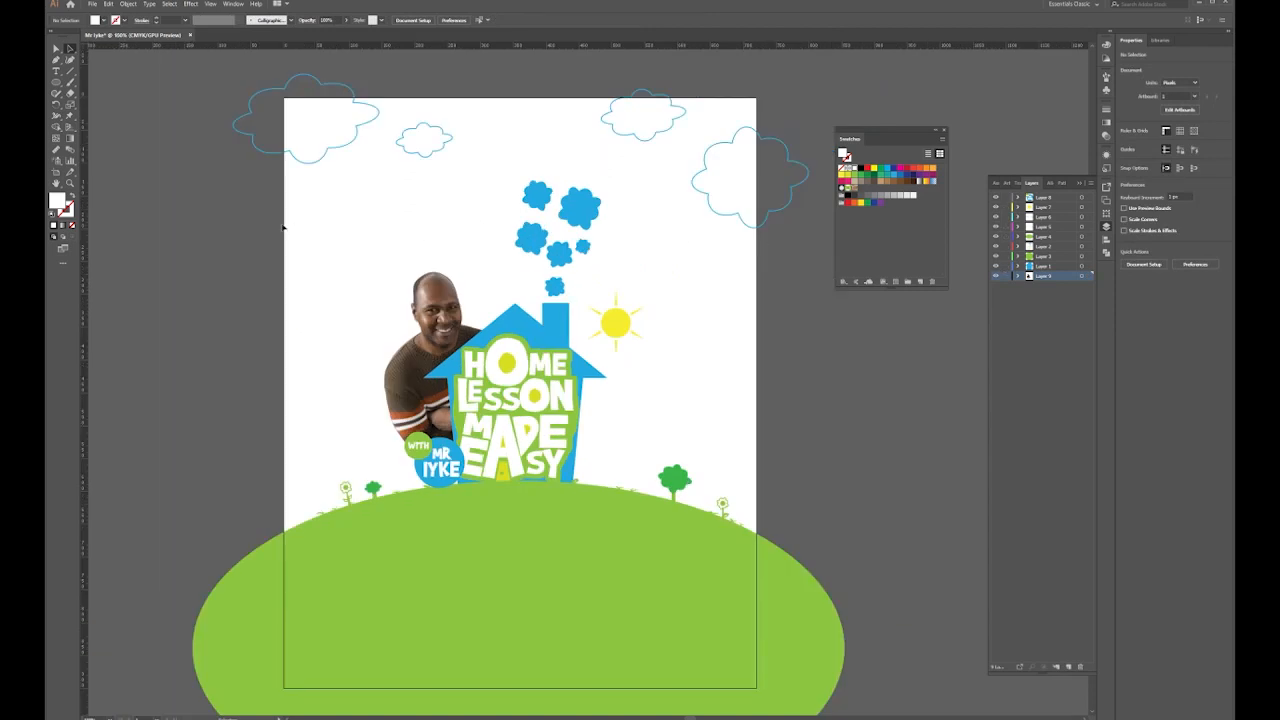
Select the house, photo and green hill together and scale them up slightly
drag(331, 199, 691, 625)
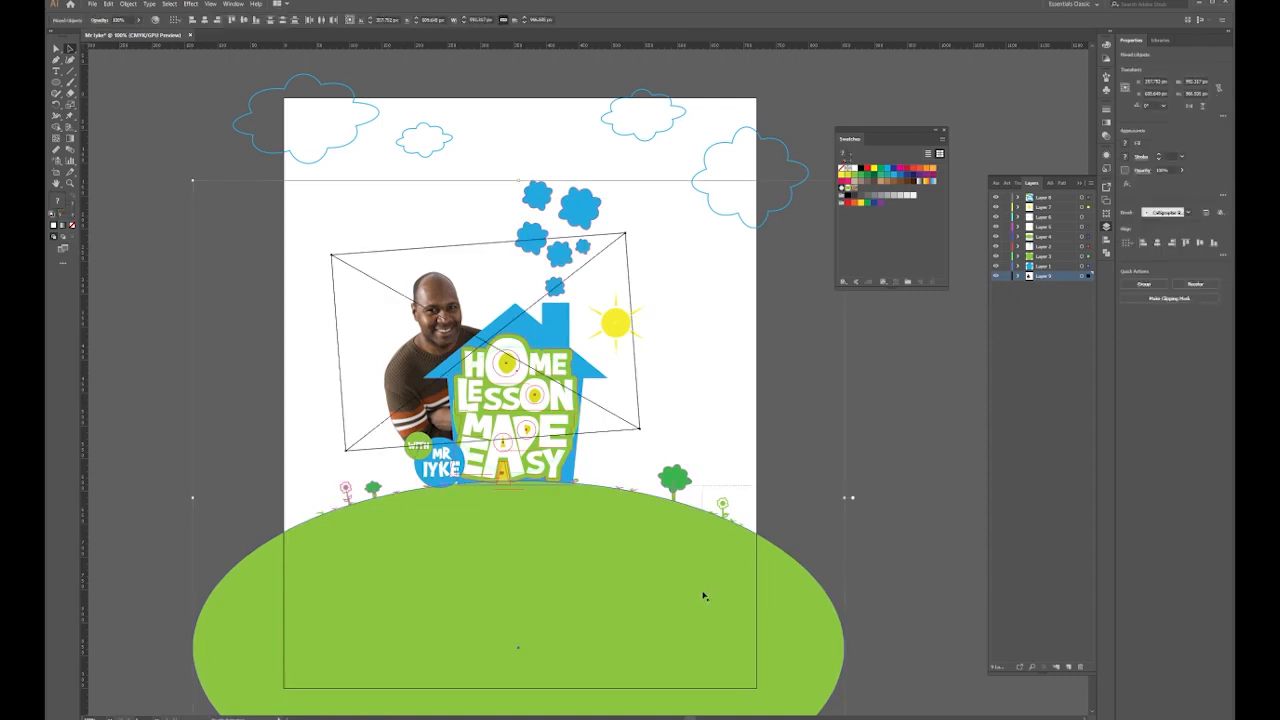
shift+click(392, 586)
scroll(560, 623, down, 5)
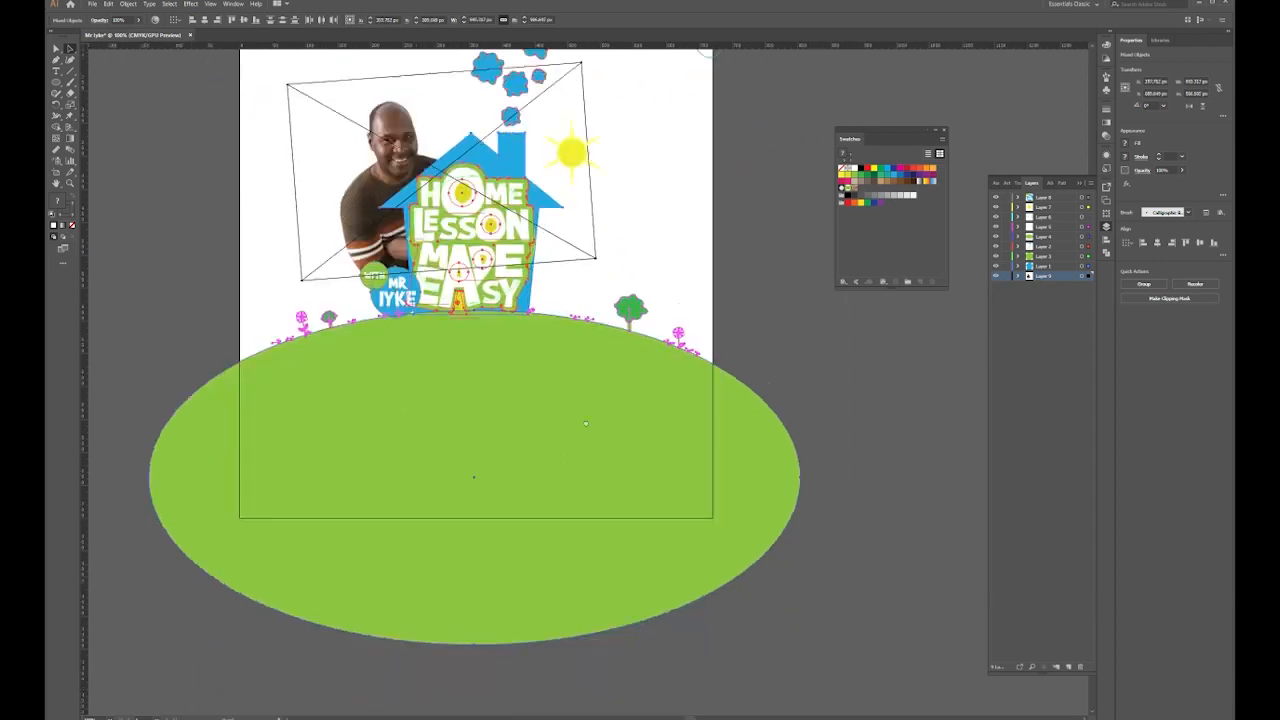
click(800, 623)
drag(800, 623, 824, 633)
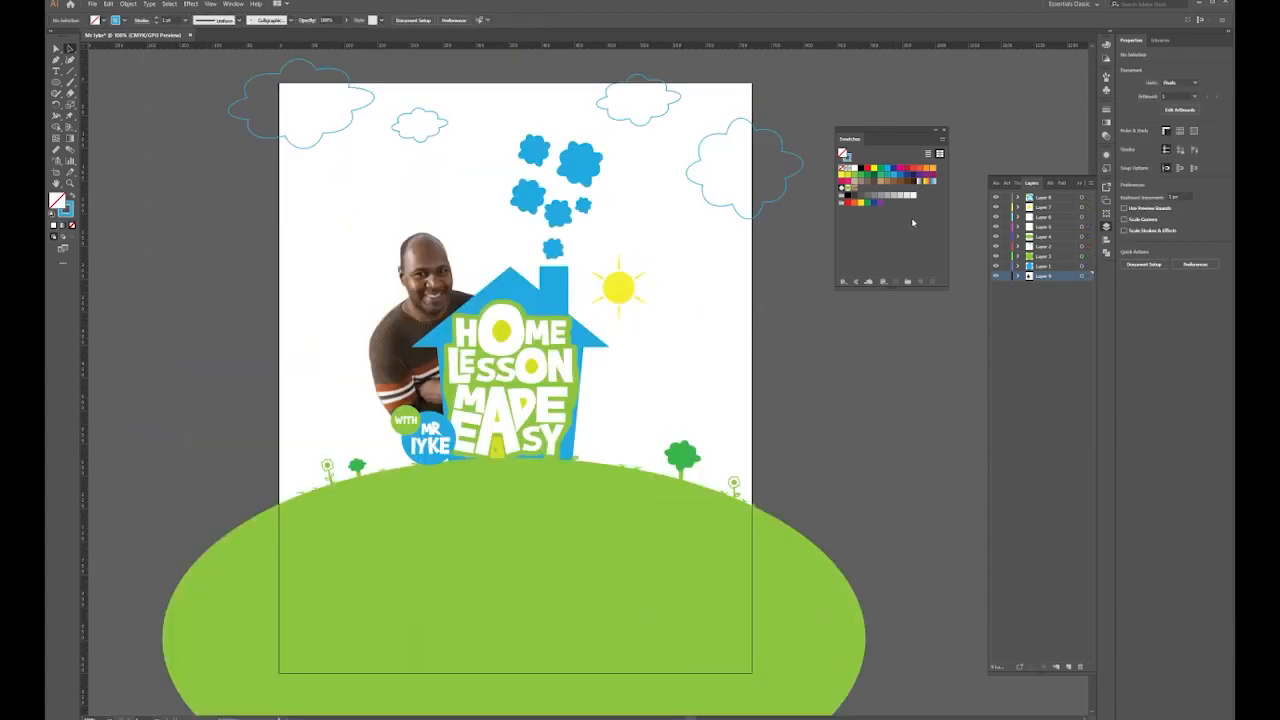
click(1040, 198)
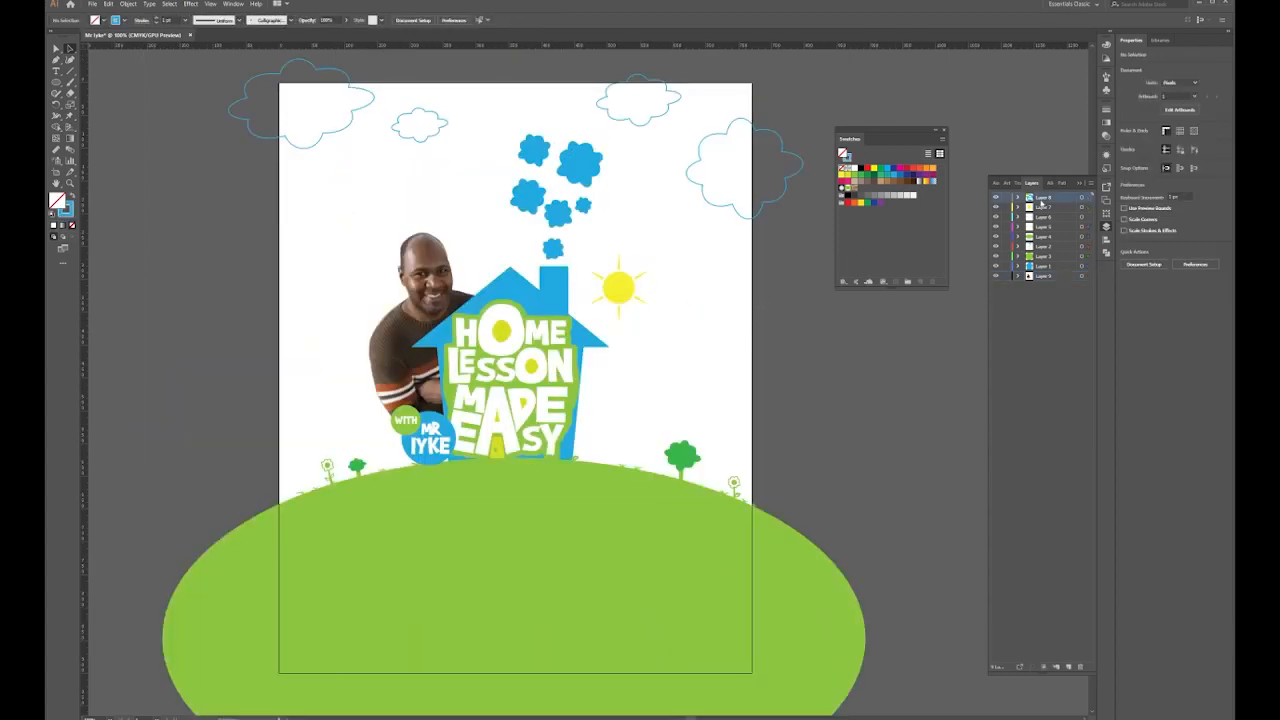
scroll(421, 492, down, 2)
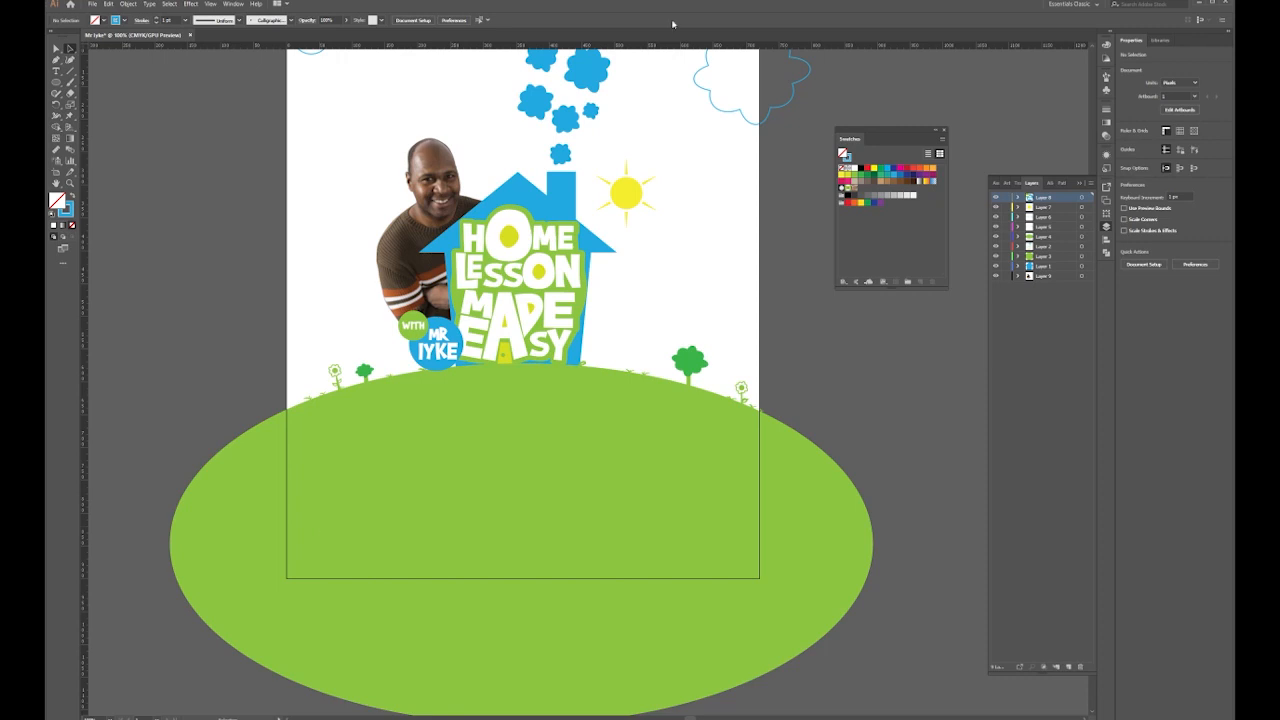
Add a new top layer and draw a small square near the page's bottom-left corner
click(1068, 666)
drag(57, 84, 98, 86)
drag(289, 530, 316, 550)
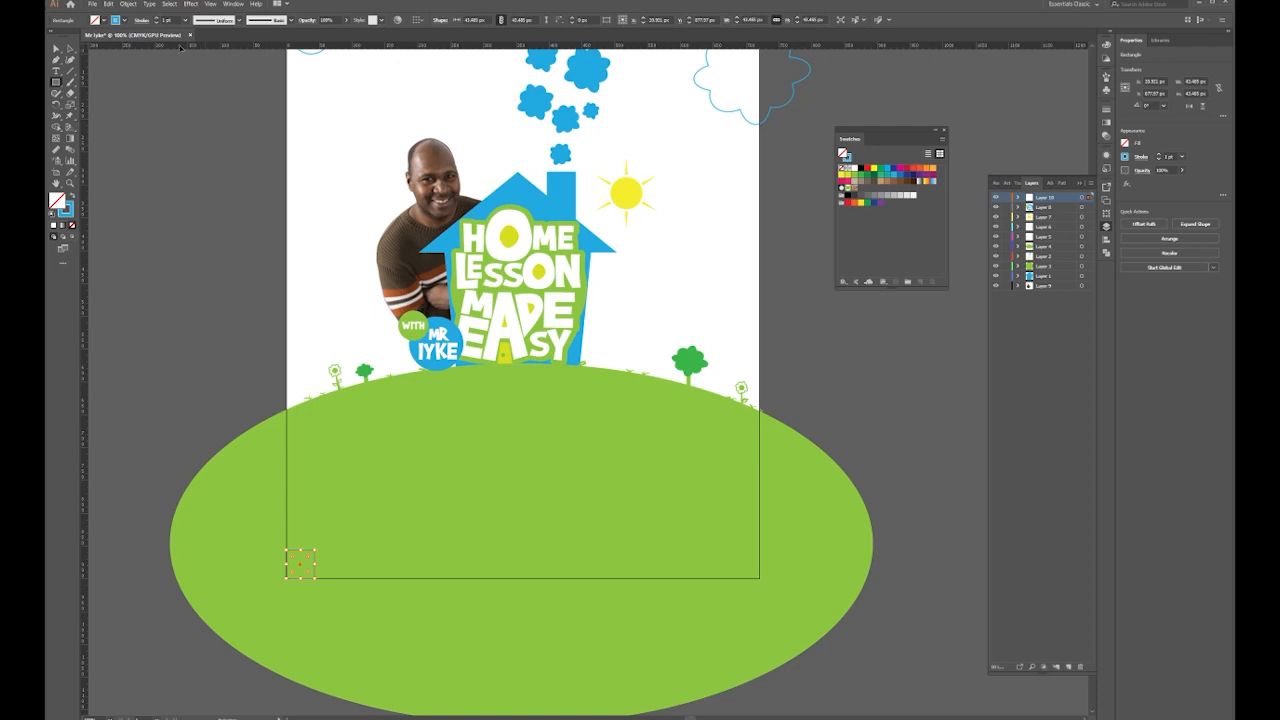
Turn on the rulers and pull a vertical guide onto the page's left side
click(210, 4)
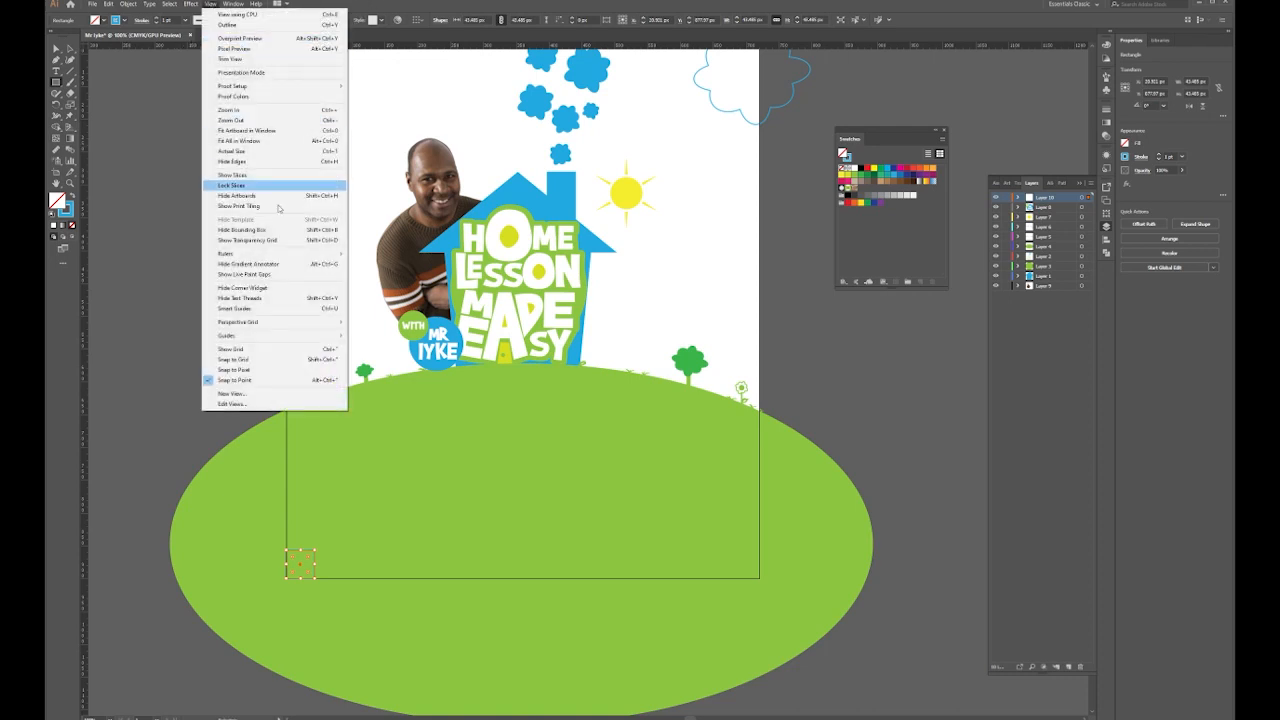
mouse_move(308, 254)
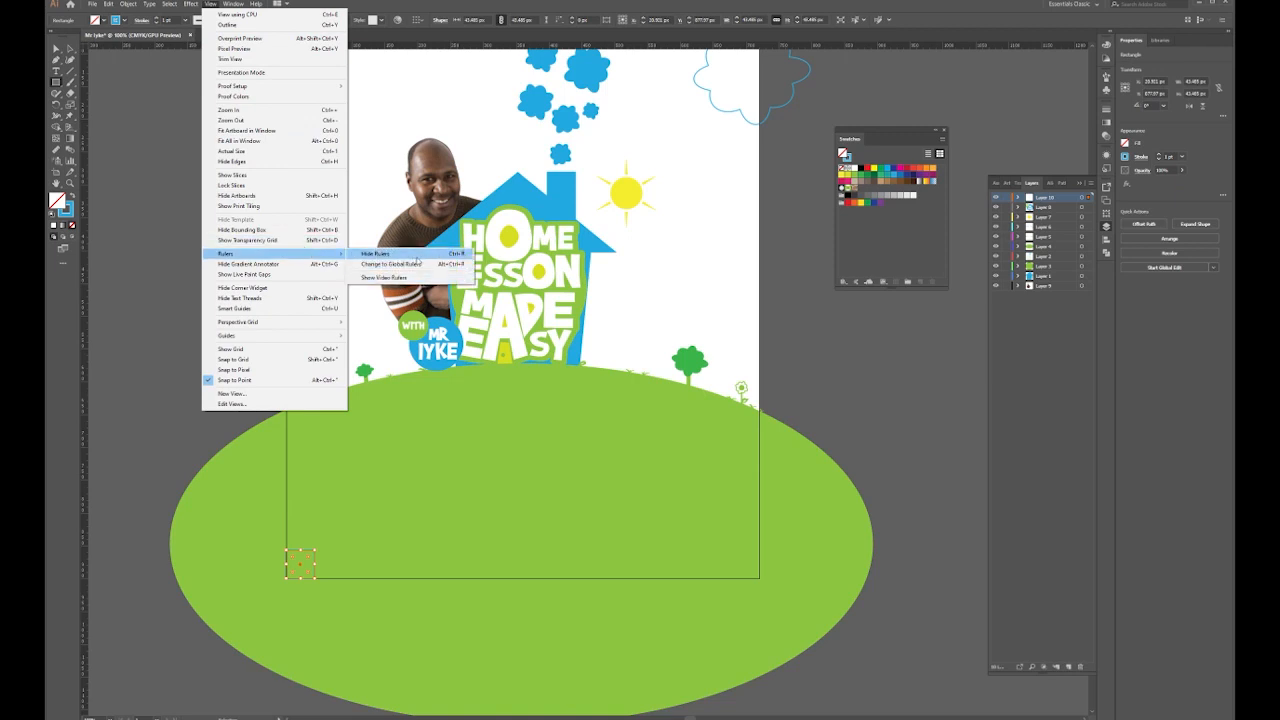
click(416, 256)
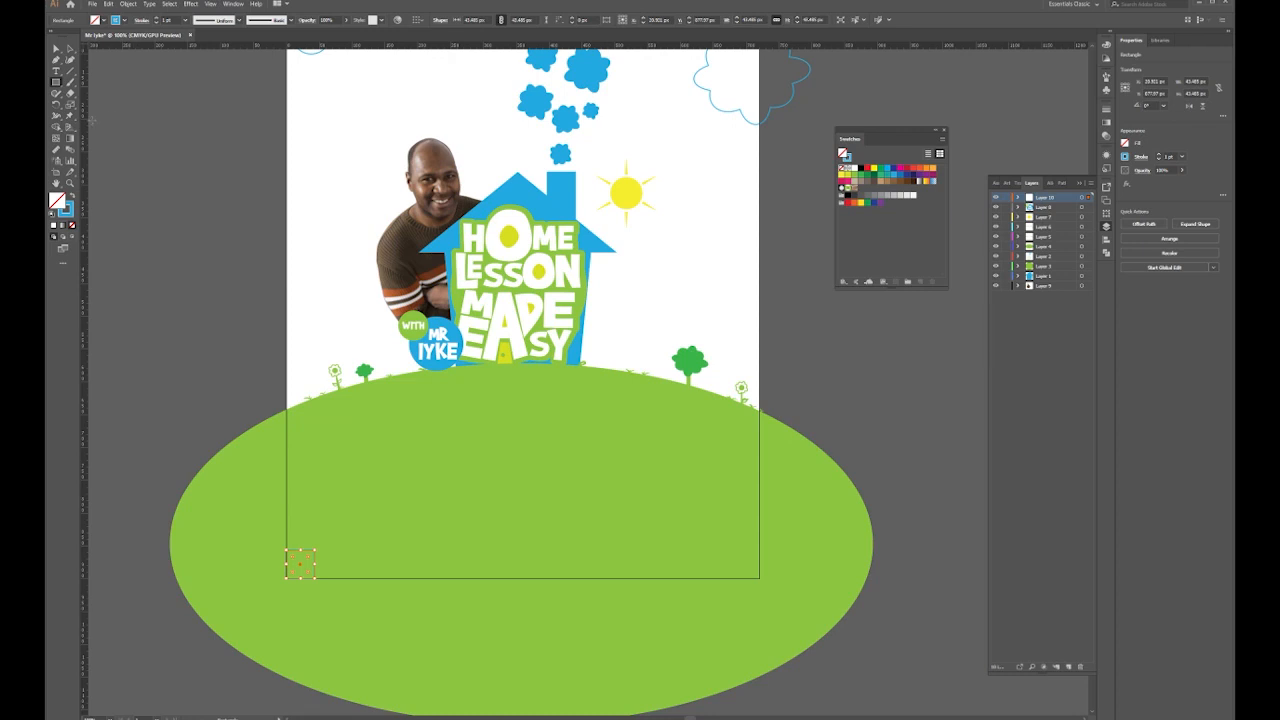
drag(88, 126, 315, 368)
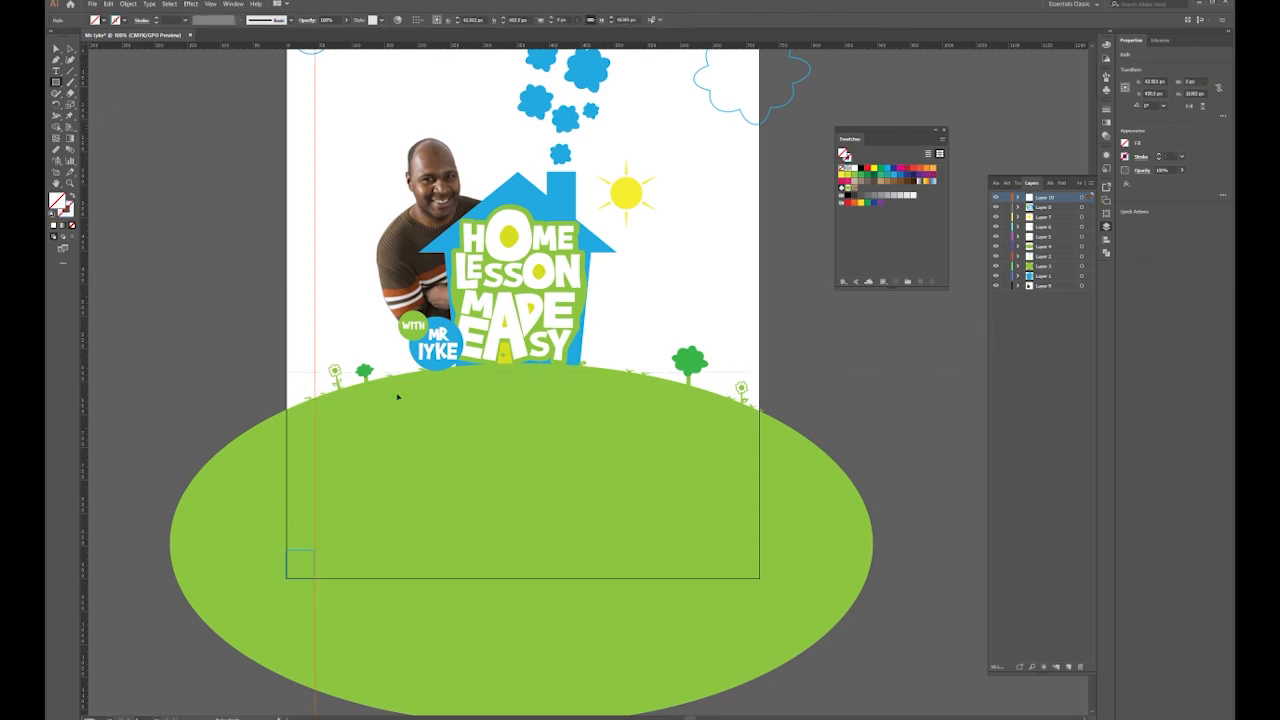
Move the small spacing square into the artboard's top-right corner
click(367, 551)
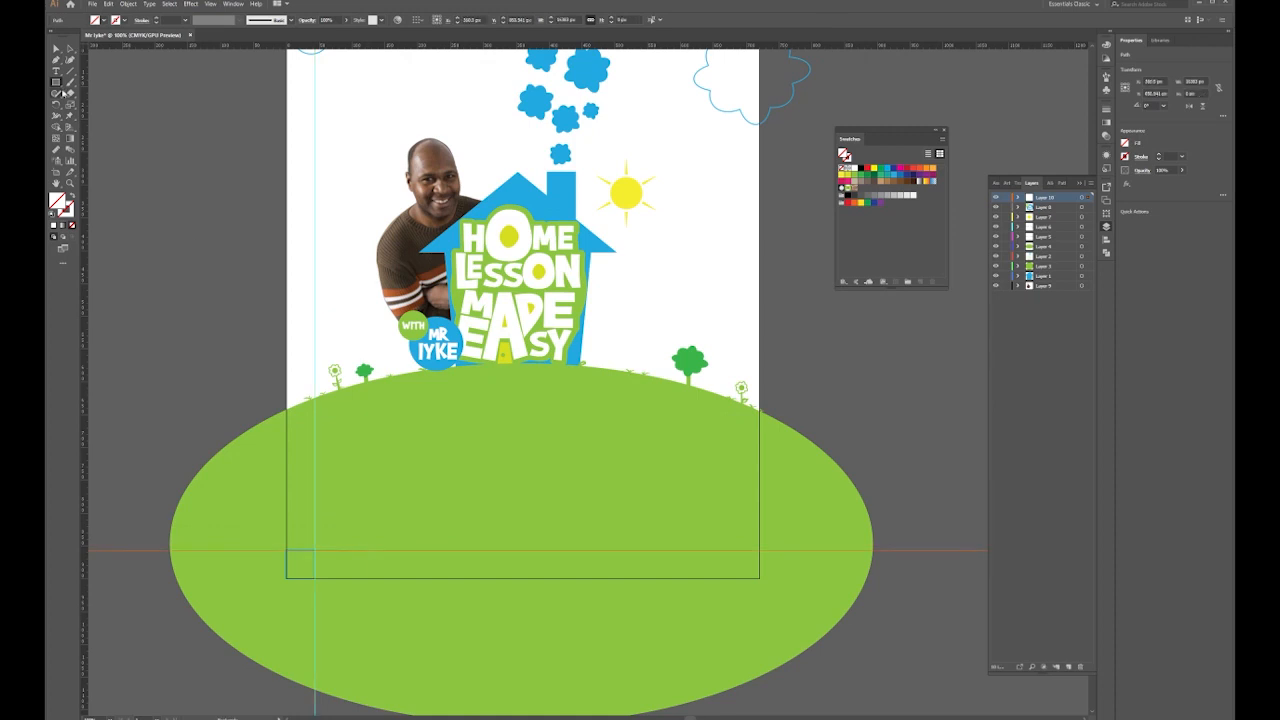
click(288, 568)
key(a)
click(323, 653)
click(287, 566)
drag(300, 564, 591, 360)
key(space)
Add vertical and horizontal guides along the square's edges, then delete the square
drag(86, 245, 577, 354)
key(ctrl+z)
drag(91, 276, 577, 304)
drag(649, 377, 648, 376)
click(597, 360)
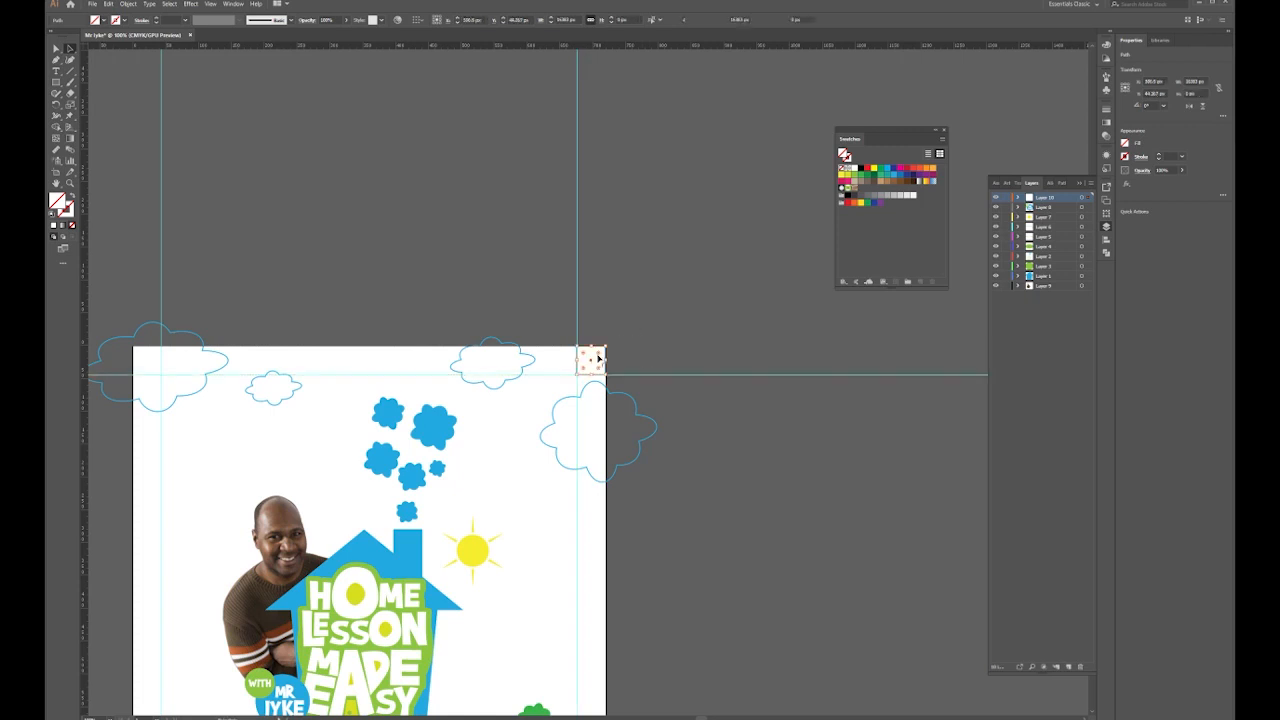
key(Delete)
Draw a text area on the green hill and paste the heading text into it
key(space)
drag(547, 690, 626, 318)
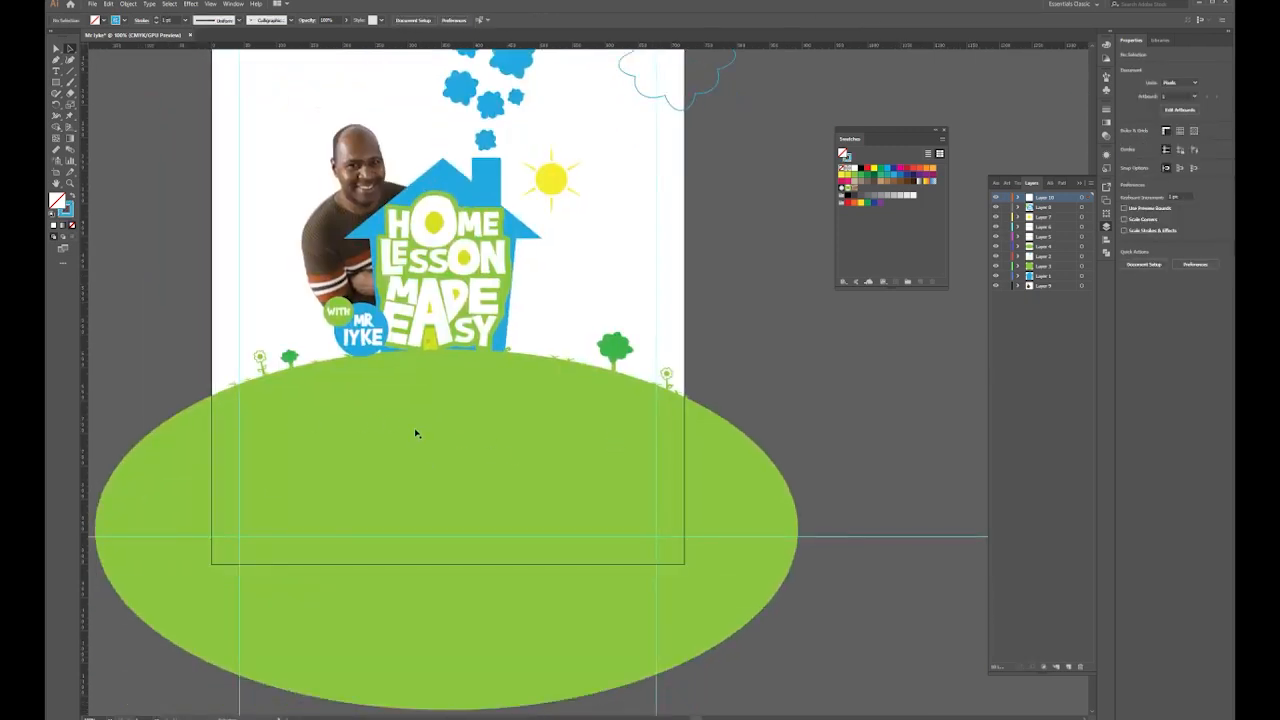
key(t)
drag(284, 397, 594, 462)
text(Do have a child/ children in Basic 3-5 and you are tired of watching them play everyday?)
Set the heading to Myriad Variable Concept Bold at 18 pt
key(ctrl+a)
click(375, 20)
text(myriad)
scroll(540, 242, down, 2)
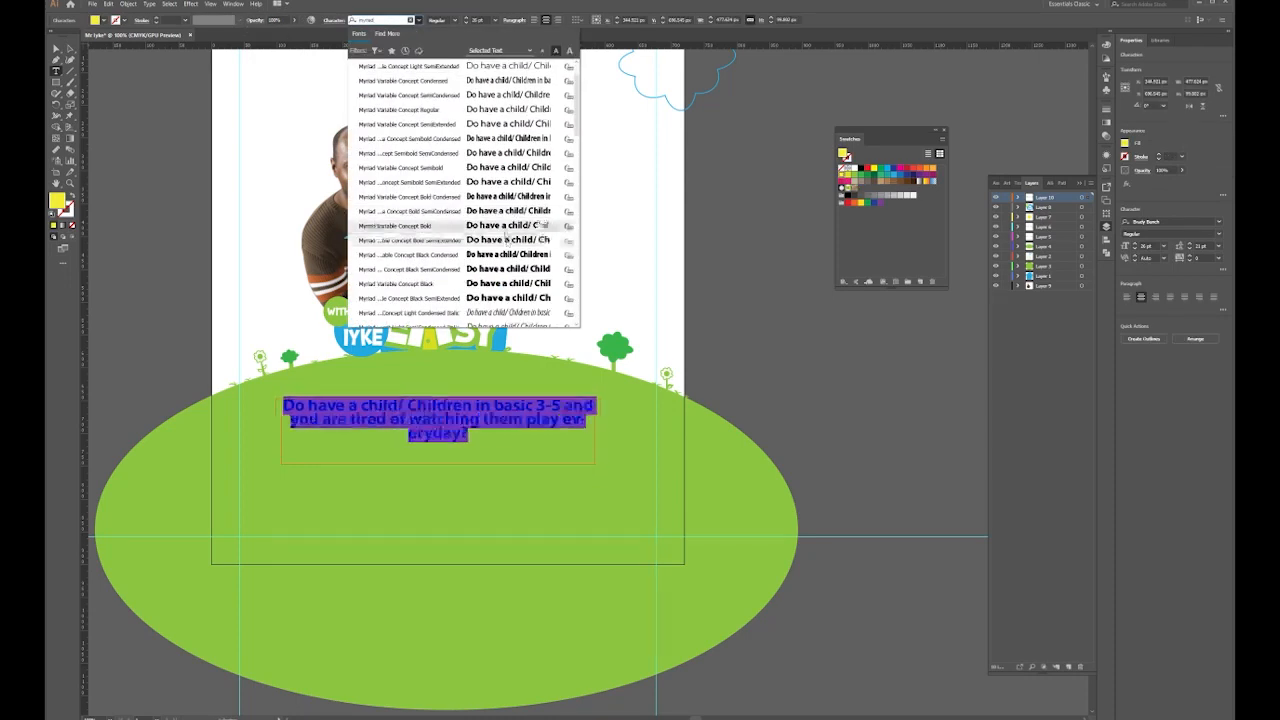
click(540, 244)
click(558, 20)
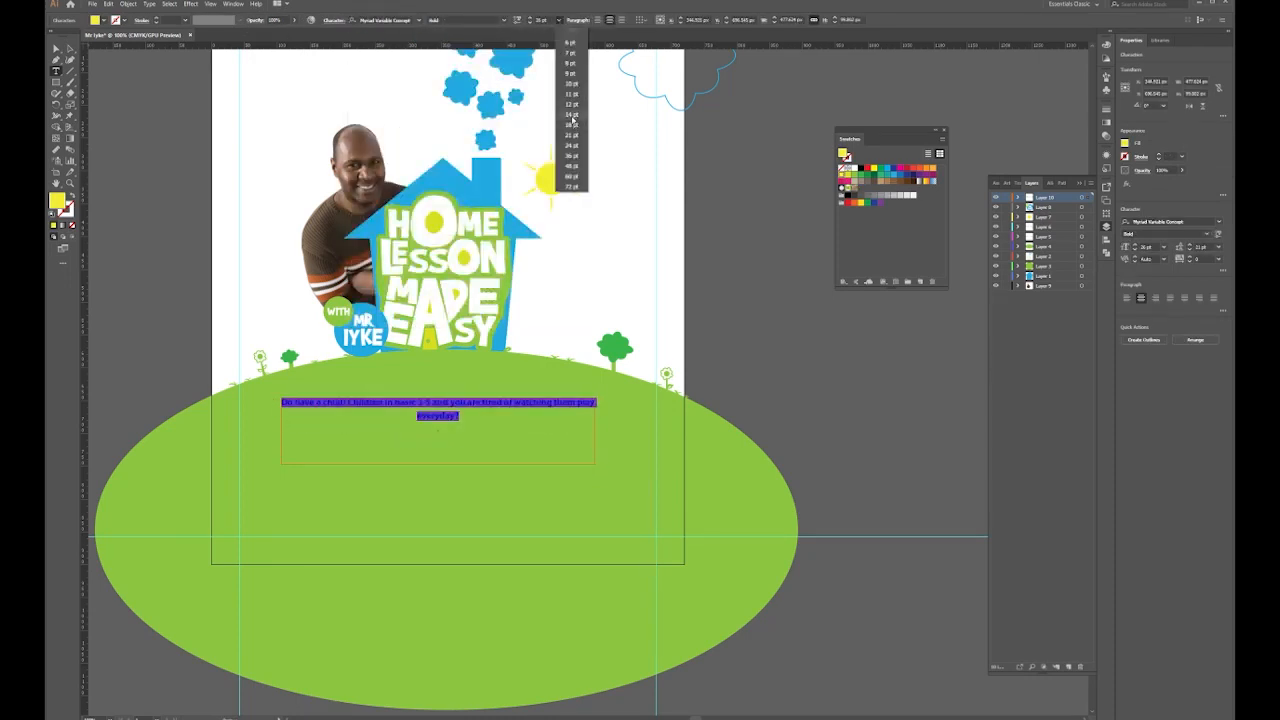
click(573, 124)
Break the heading into two lines after '3-5' and make it Semibold
click(493, 376)
key(Return)
key(ctrl+a)
click(504, 20)
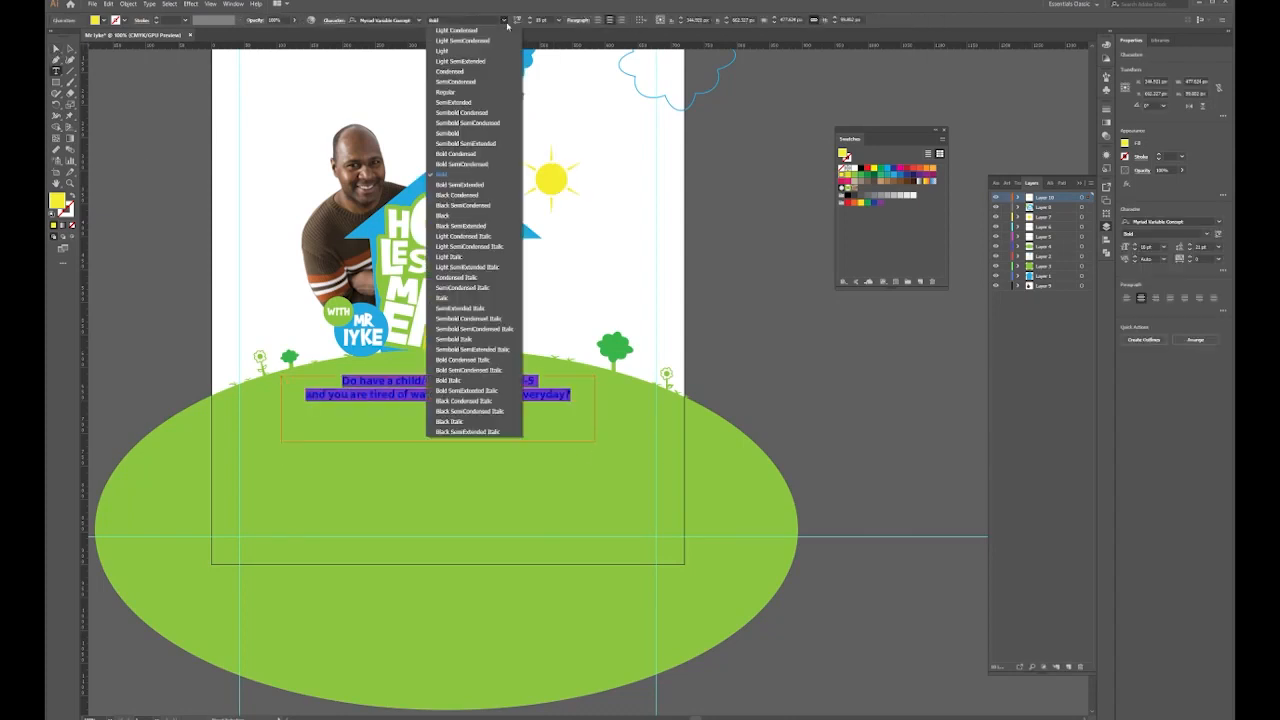
click(447, 133)
key(Escape)
Reduce the heading to 16 pt and nudge it down slightly
scroll(448, 440, up, 1)
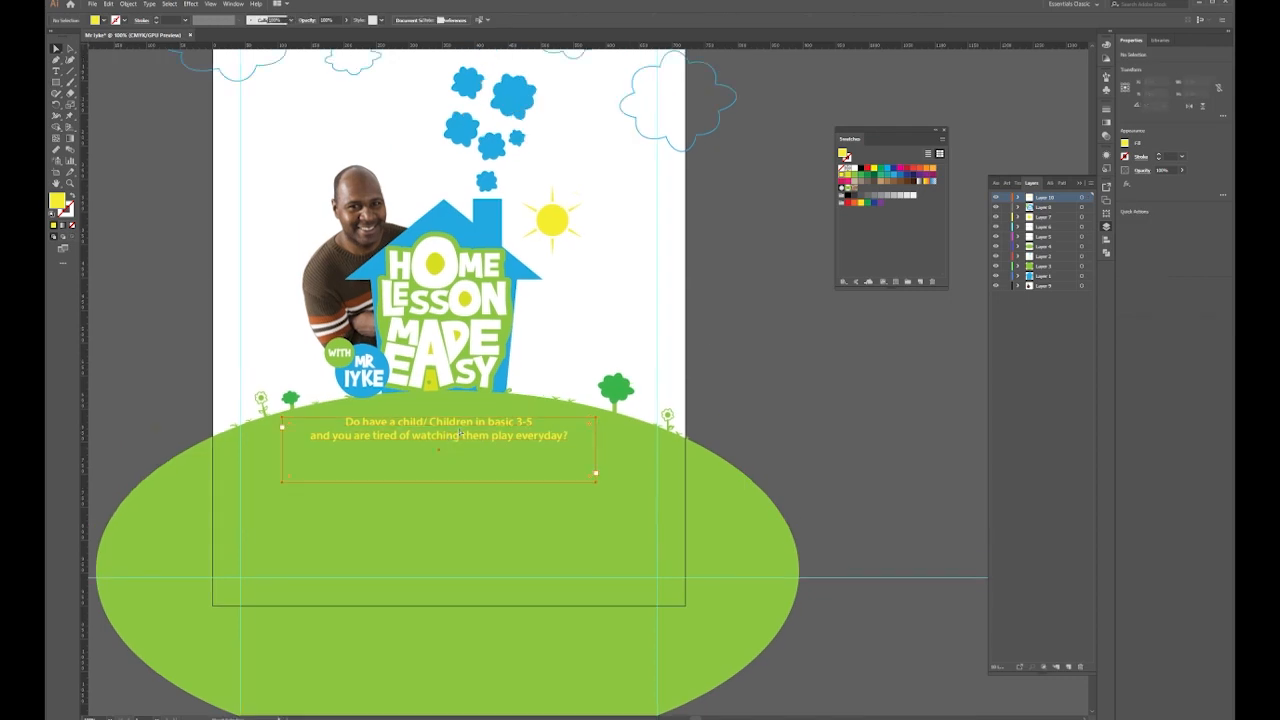
double_click(448, 440)
key(ctrl+a)
click(559, 20)
click(518, 22)
text(16)
key(Return)
key(Escape)
key(Down)
key(Down)
key(Down)
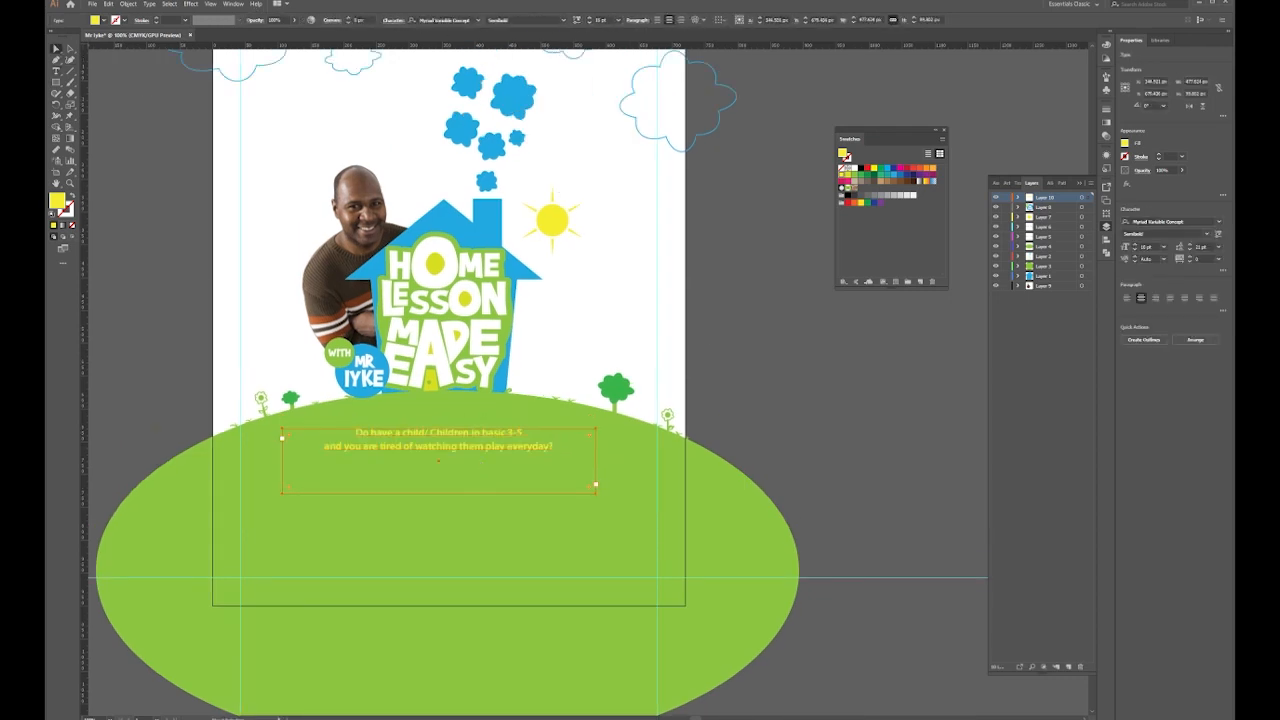
click(137, 216)
Paste the body paragraph below the heading in white, Regular, 12 pt
key(t)
drag(285, 472, 635, 541)
text(Here is an opportunity for you to engage them in learning before they're called back to school. Bring them along to join Mr Iyke this season as he prepares them academically and morally. PS: It is a first come first serve procedure and for people staying in cotonou.)
key(ctrl+a)
click(103, 20)
click(108, 38)
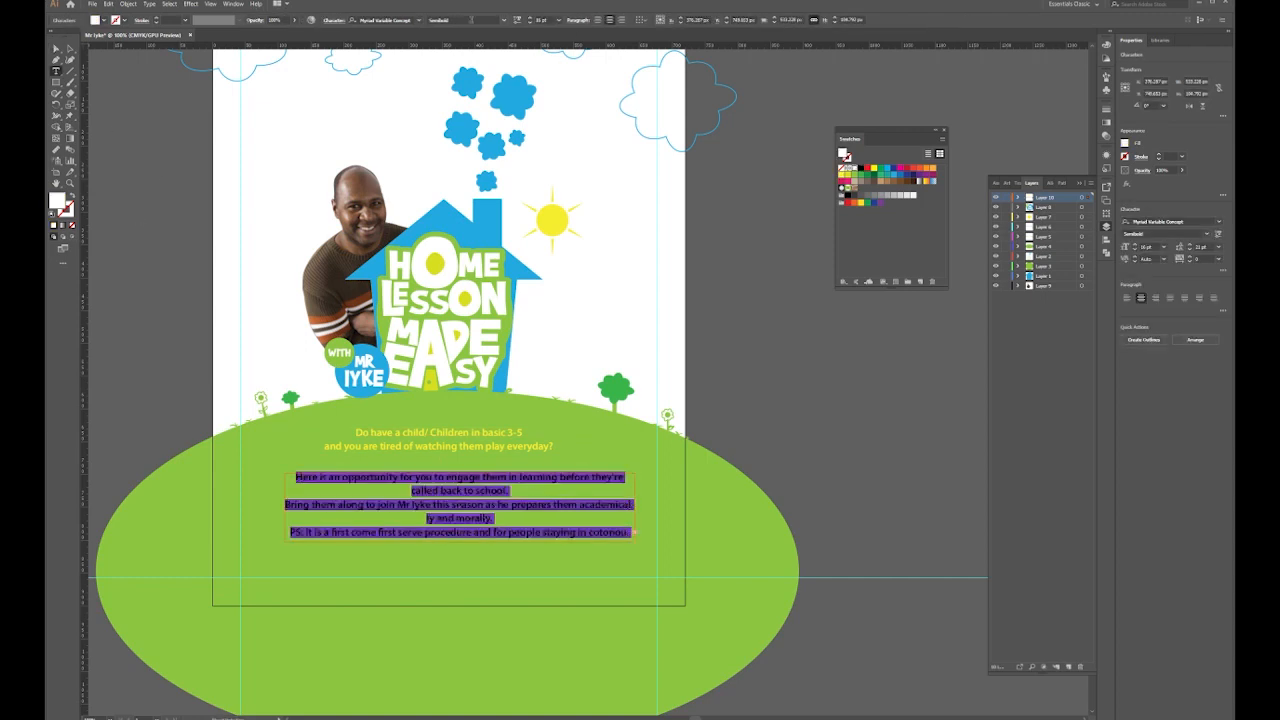
click(504, 21)
click(466, 42)
click(559, 20)
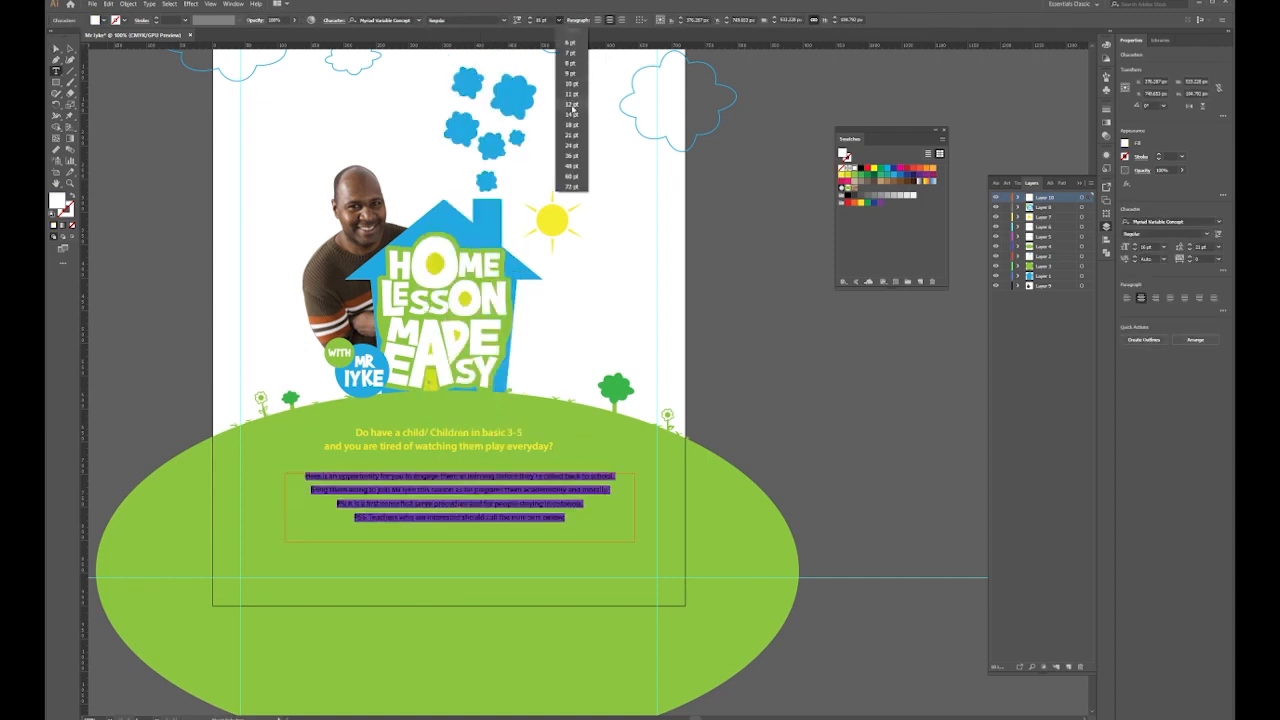
click(571, 105)
Set the paragraph's line spacing to 16 pt, bold the 'PSS:' label, and reposition it
click(333, 21)
key(Down)
key(Down)
key(Down)
key(Down)
key(Down)
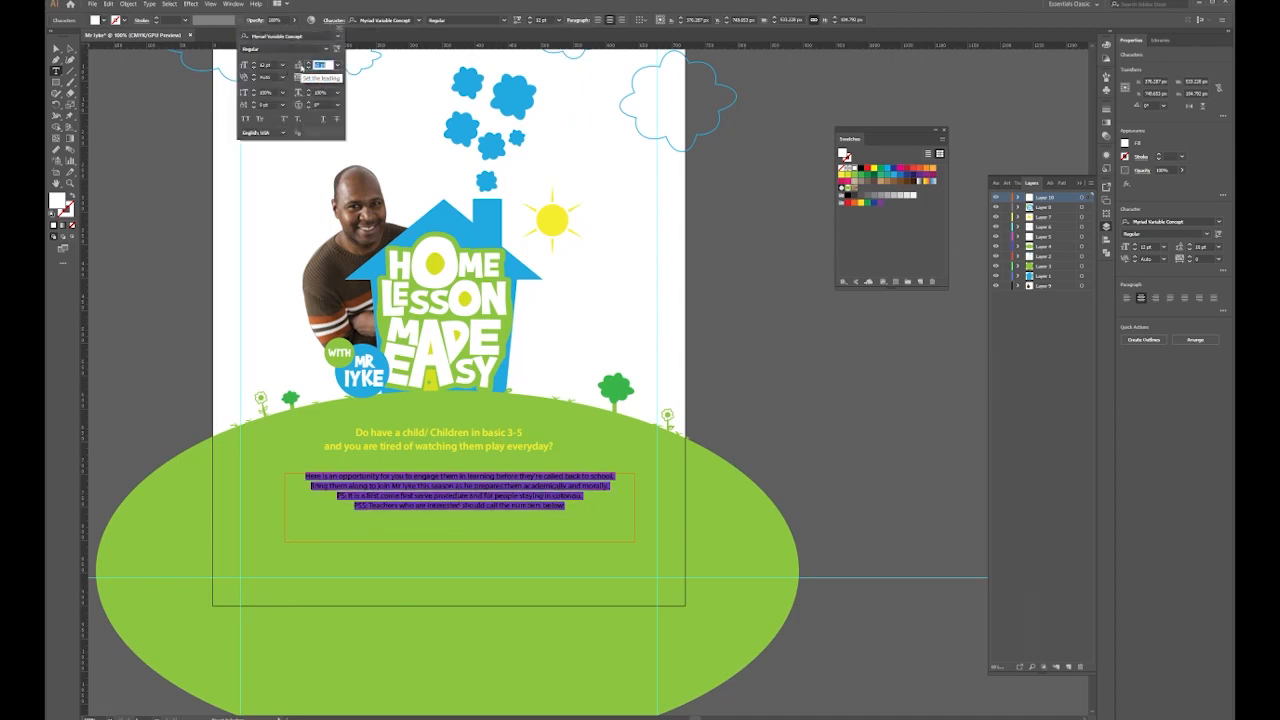
click(459, 508)
click(504, 20)
click(480, 175)
key(Escape)
drag(460, 497, 445, 489)
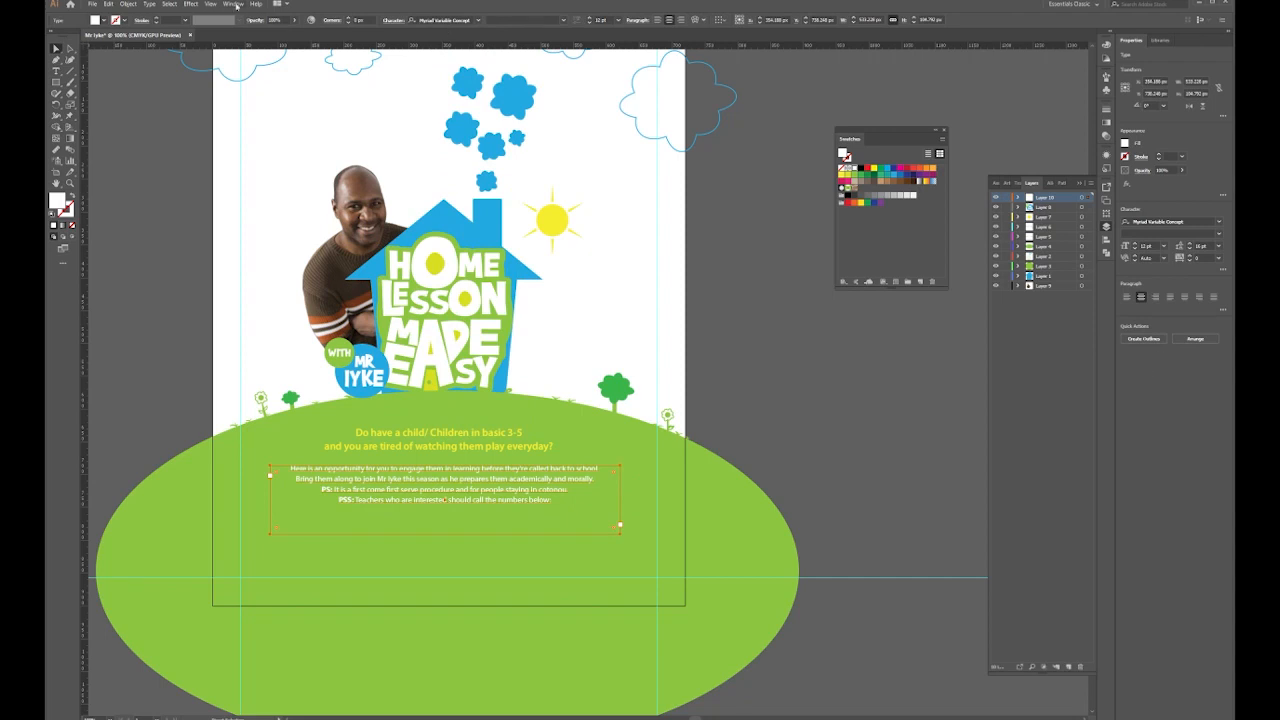
Centre the body paragraph and heading horizontally on the artboard
click(235, 5)
click(262, 110)
click(1085, 264)
click(1080, 293)
click(1013, 208)
click(473, 438)
click(1013, 208)
key(ctrl+shift+a)
drag(514, 488, 514, 486)
Draw a centred box with a white outline below the paragraph on the hill
click(700, 484)
key(m)
mouse_move(302, 520)
mouse_down()
mouse_move(443, 560)
mouse_move(581, 568)
mouse_up()
click(1013, 208)
click(124, 20)
click(65, 33)
key(Escape)
click(56, 48)
key(ctrl+shift+a)
key(t)
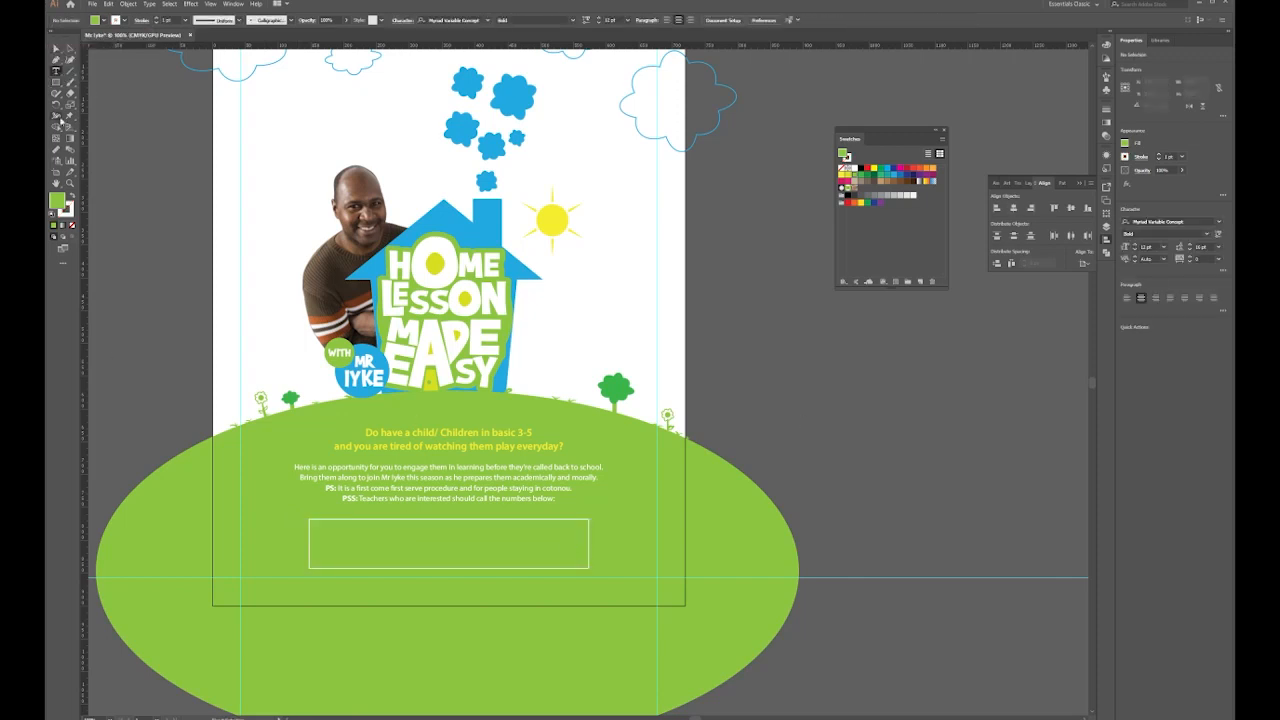
Type 'Tuition Fee 10,000 | 7,000' inside the box in white, left-aligned
key(v)
click(450, 482)
click(471, 443)
drag(456, 455, 474, 345)
key(ctrl+shift+a)
key(t)
click(271, 387)
text(Tuition Fee 10,000 7,000)
key(ctrl+a)
click(854, 169)
click(288, 394)
text(|)
key(ctrl+a)
click(598, 20)
click(56, 49)
Enlarge the tuition fee text to 18 pt and position it in the box
drag(325, 401, 374, 439)
text(18)
key(Return)
key(Left)
key(Left)
key(Left)
key(Left)
key(Left)
Draw a vertical Line Segment divider inside the box beside the fee text
click(437, 410)
click(378, 440)
shift+click(365, 410)
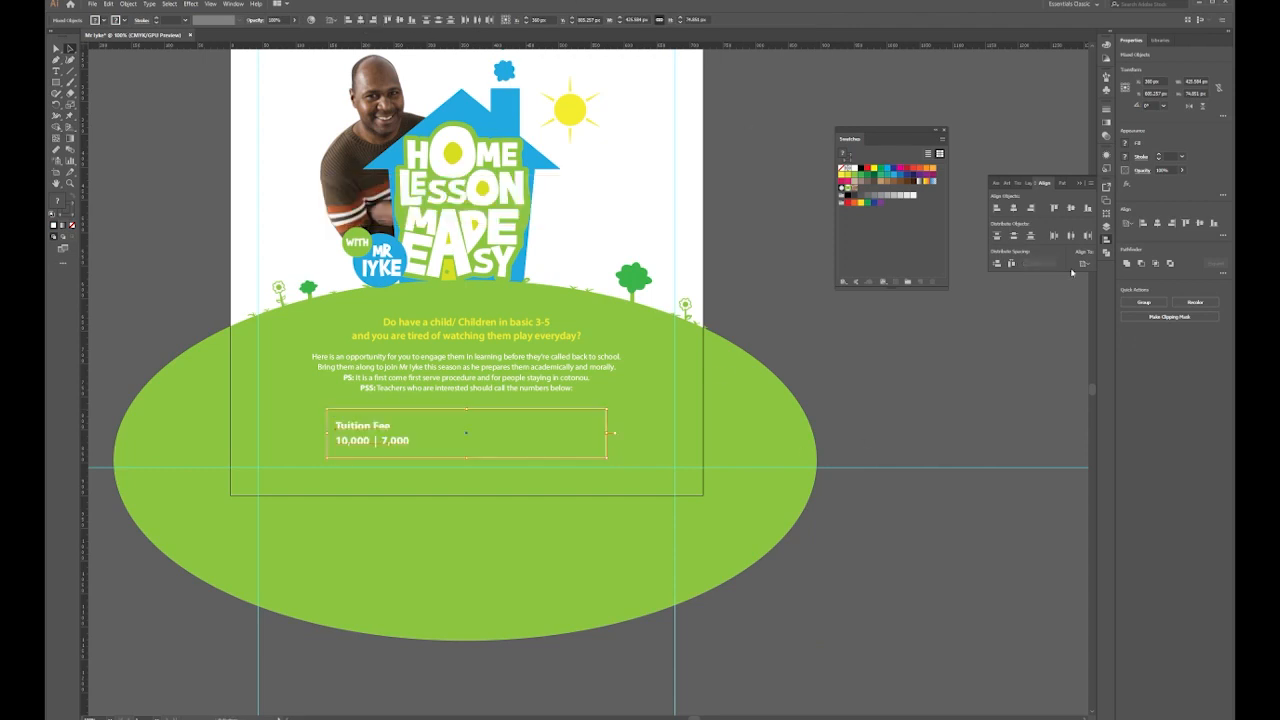
click(542, 482)
click(70, 71)
mouse_move(418, 410)
mouse_down()
mouse_move(418, 458)
mouse_move(451, 438)
mouse_up()
ctrl+click(106, 60)
Duplicate the fee text to the right and replace it with two contact phone numbers at 14 pt
click(58, 48)
triple_click(451, 440)
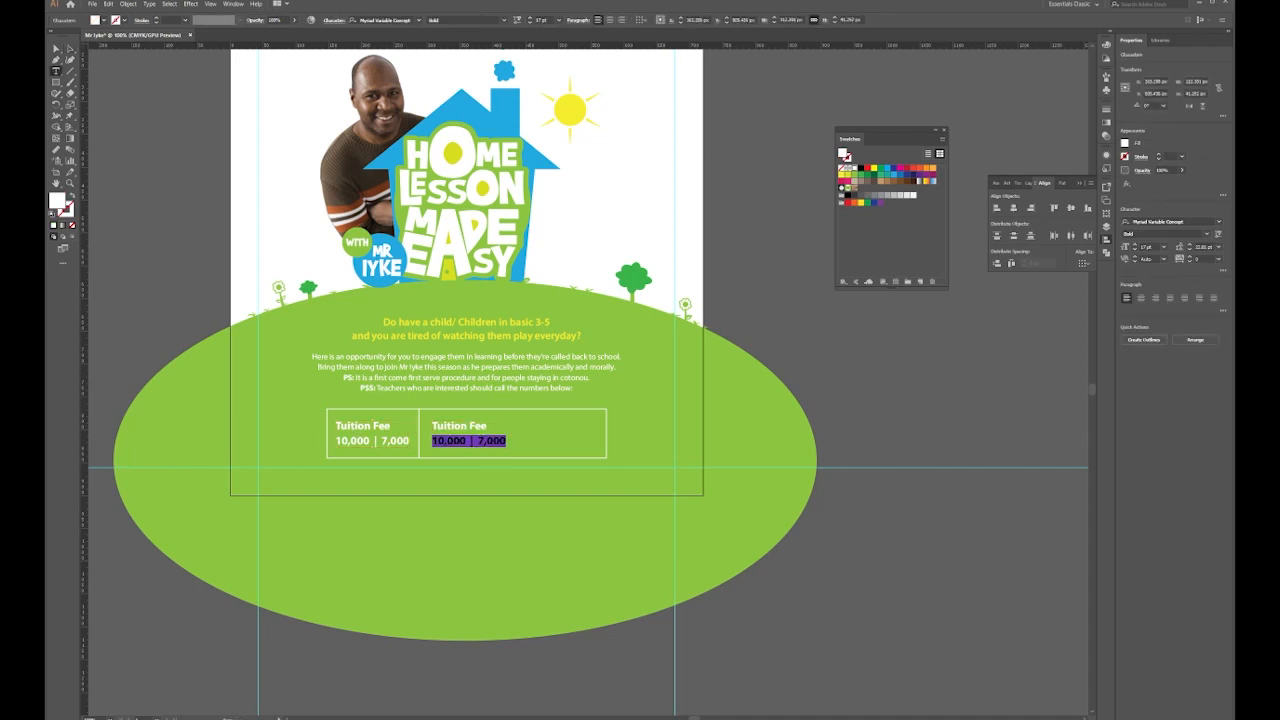
key(ctrl+a)
click(521, 426)
key(Return)
key(ctrl+a)
click(515, 21)
text(14)
key(Return)
click(335, 21)
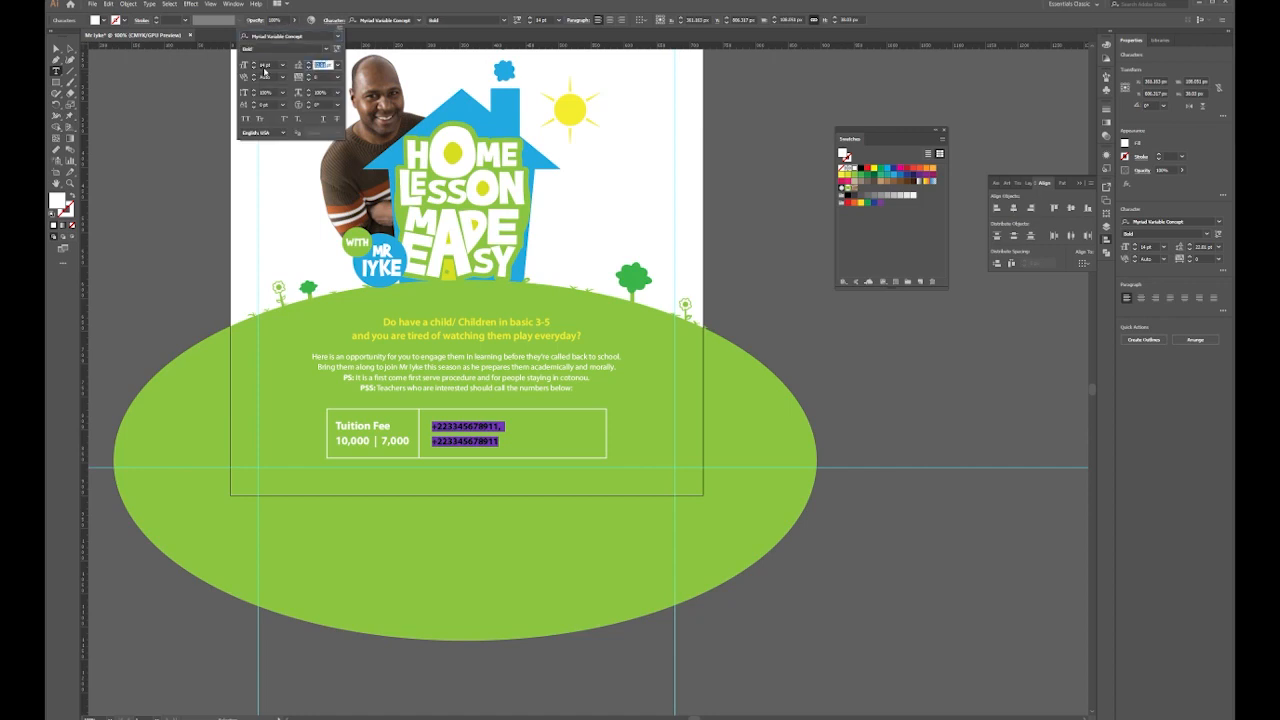
key(Escape)
Duplicate the phone text above and change it to 'Call Today'
drag(443, 447, 444, 433)
double_click(445, 421)
key(ctrl+a)
text(Call Today)
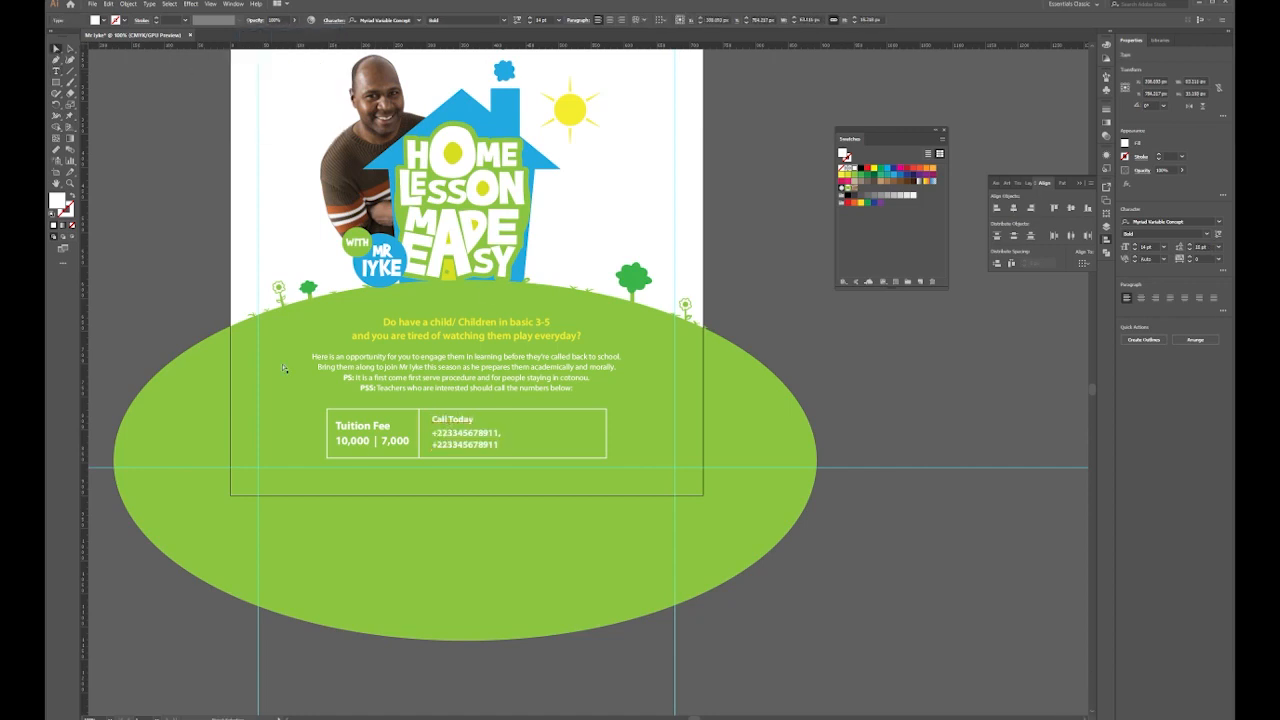
key(Escape)
drag(377, 425, 378, 422)
click(464, 434)
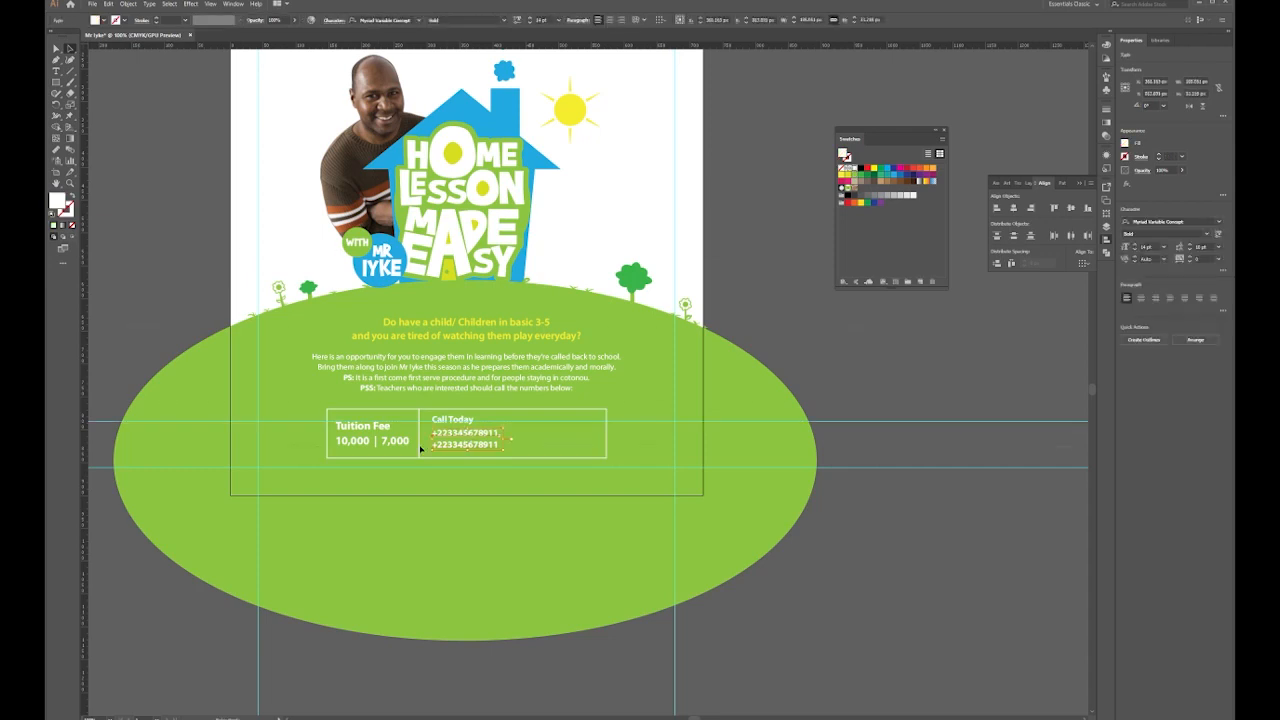
key(ctrl+z)
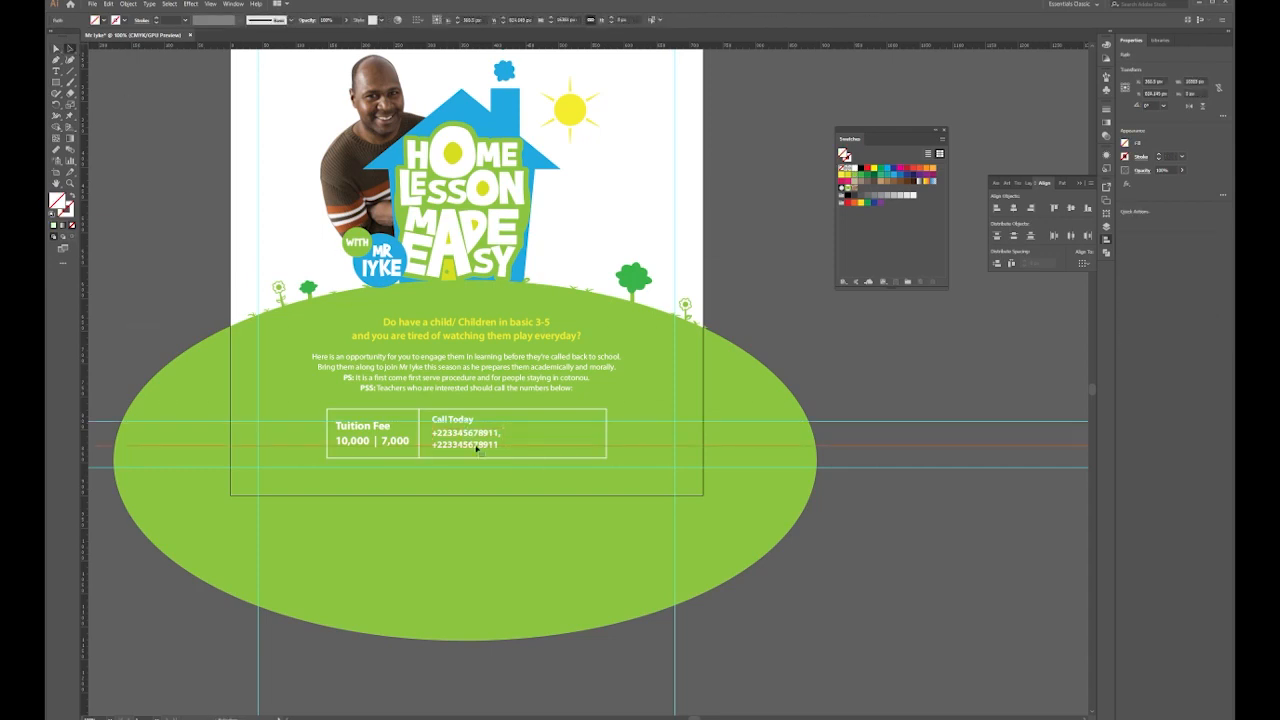
Nudge the phone numbers down and the Tuition Fee text right to tidy the box
click(478, 443)
key(ctrl+shift+comma)
key(Down)
key(Down)
key(Down)
click(427, 451)
key(ctrl+shift+a)
click(466, 427)
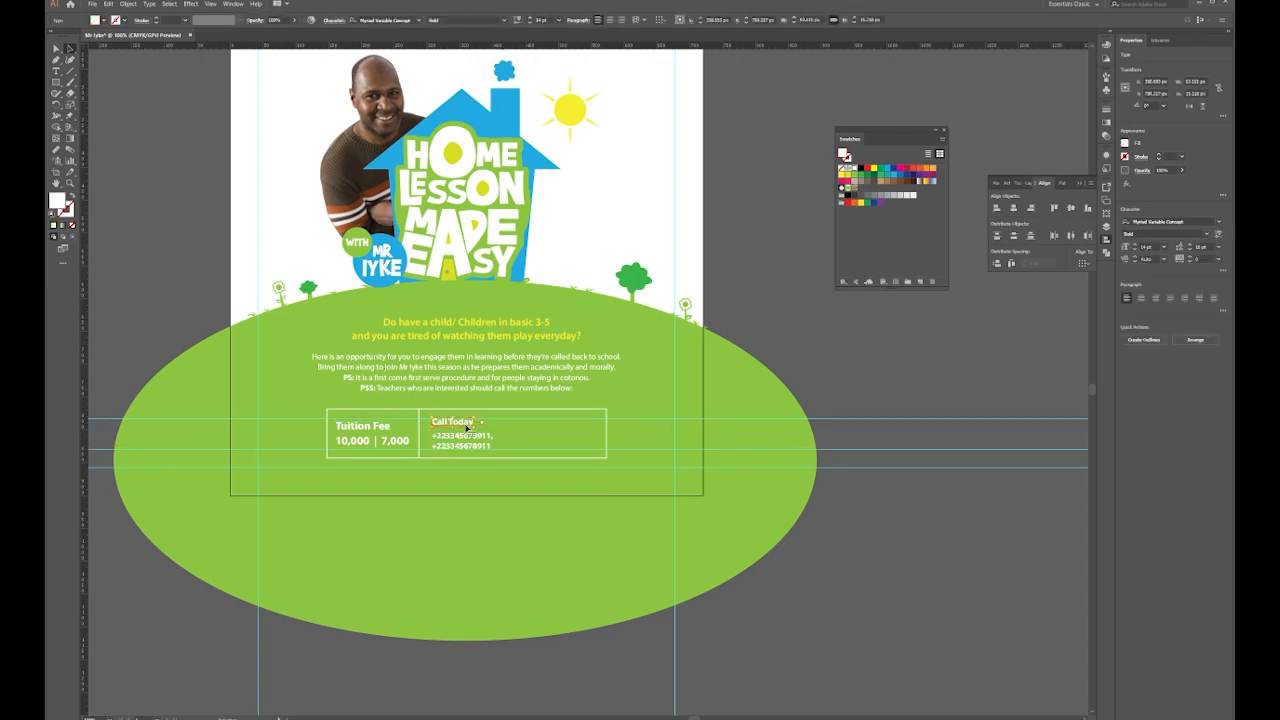
click(403, 446)
shift+click(415, 424)
key(Right)
key(Right)
key(Right)
key(Right)
click(181, 252)
click(363, 435)
click(420, 425)
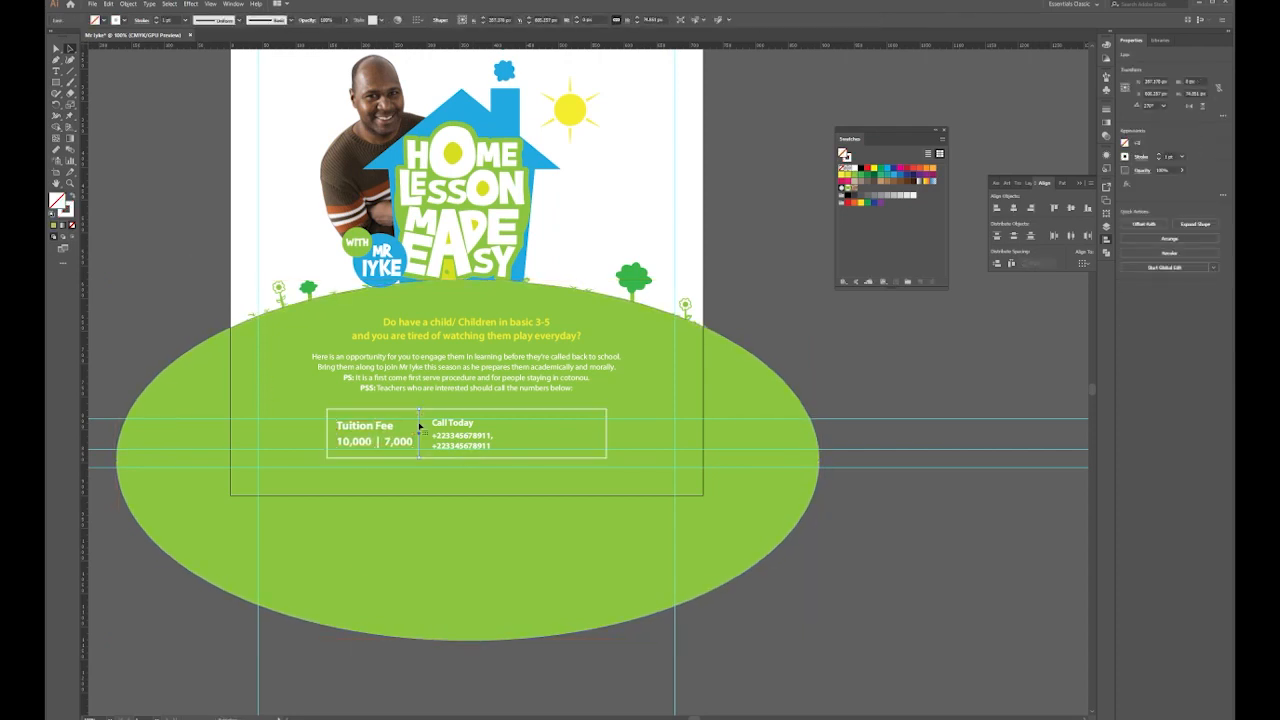
Type the note 'Just 10 seats are available and not more...' in Semibold
click(56, 71)
click(613, 189)
text(Just 10 seats are available and not more...)
key(ctrl+a)
click(504, 20)
click(477, 134)
Place the seats note in white on two lines in the box's third column, then show the Layers panel
drag(650, 187, 547, 429)
click(854, 169)
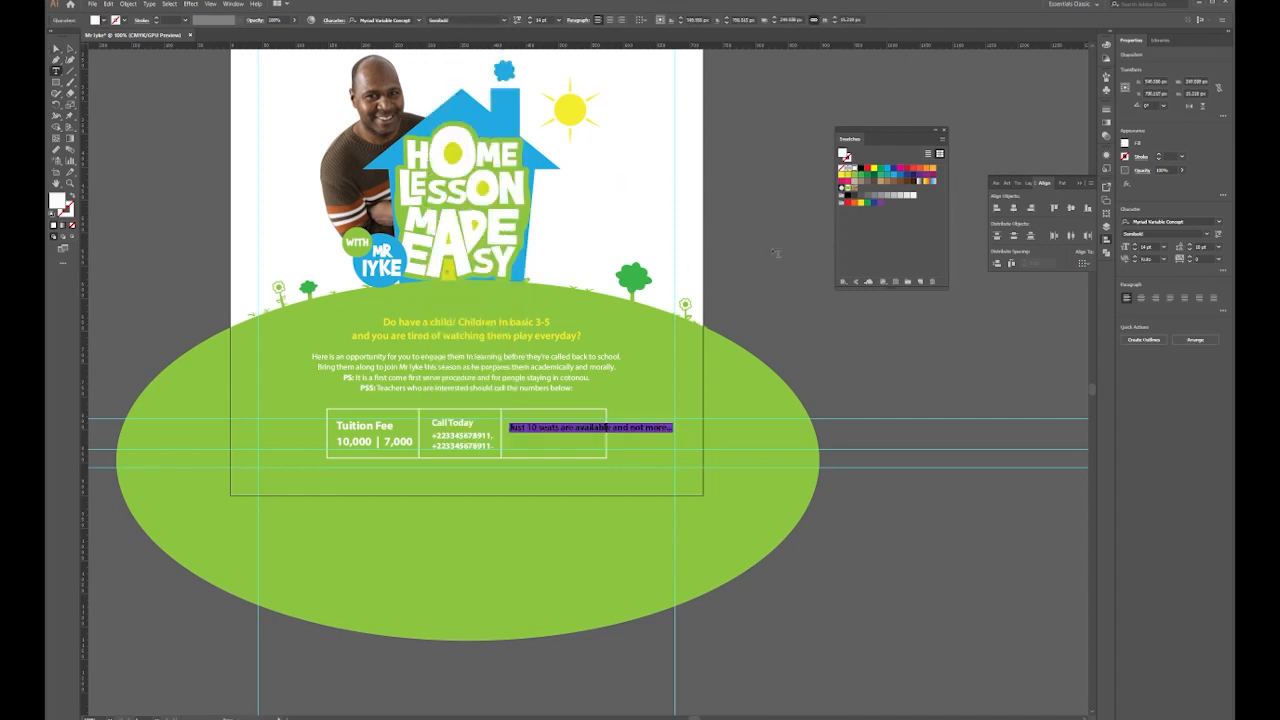
click(576, 427)
key(Return)
click(56, 49)
drag(539, 443, 547, 437)
double_click(578, 432)
click(56, 49)
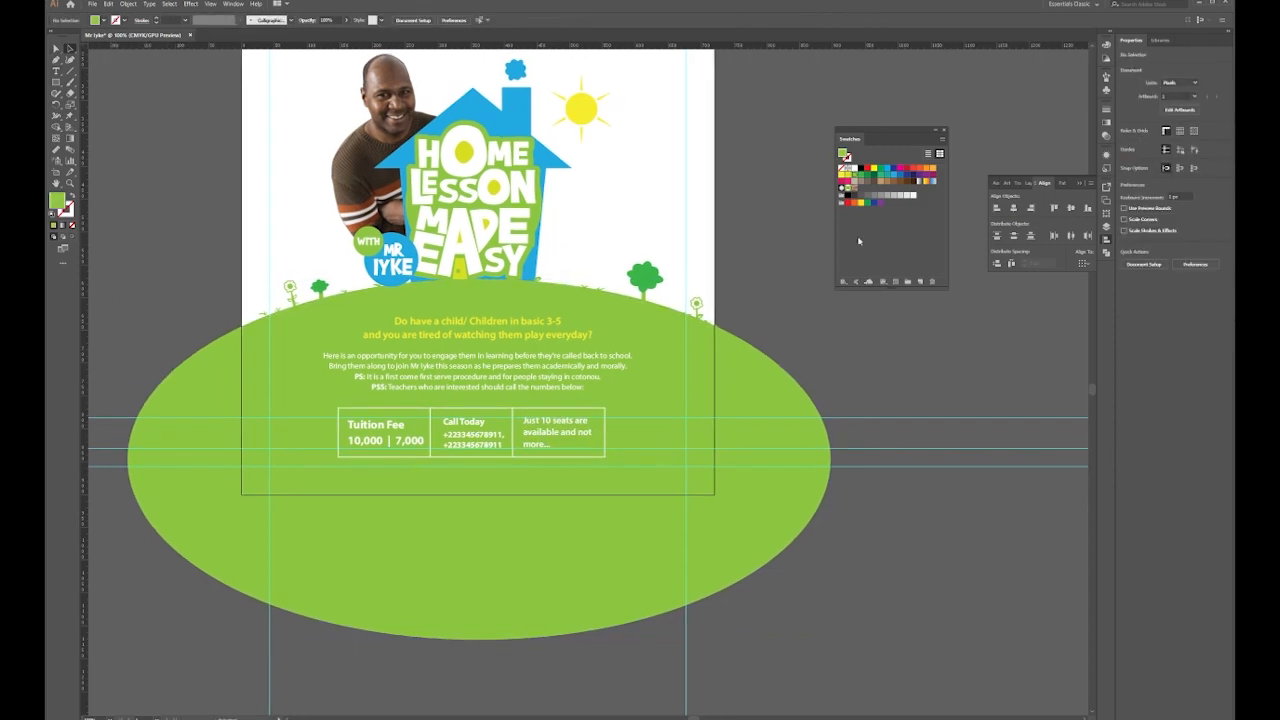
click(1106, 228)
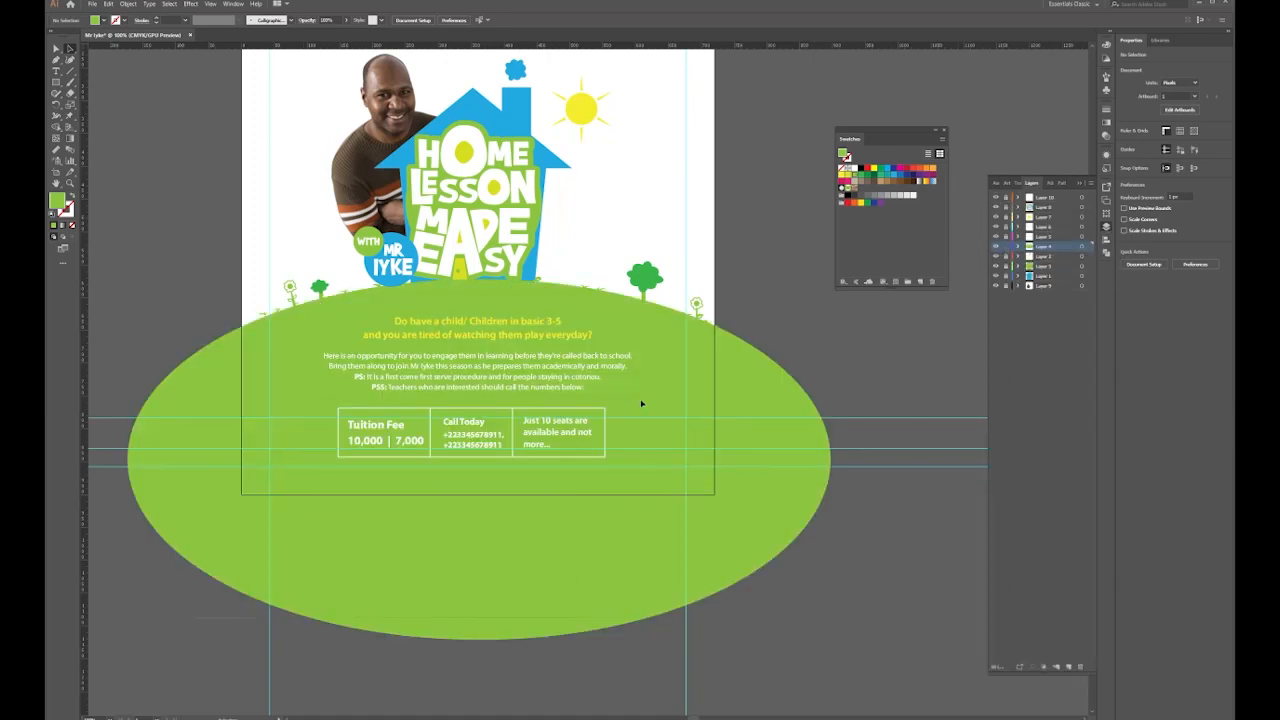
Group the fee box and its texts, leaving the green hill out
key(ctrl+a)
shift+click(764, 384)
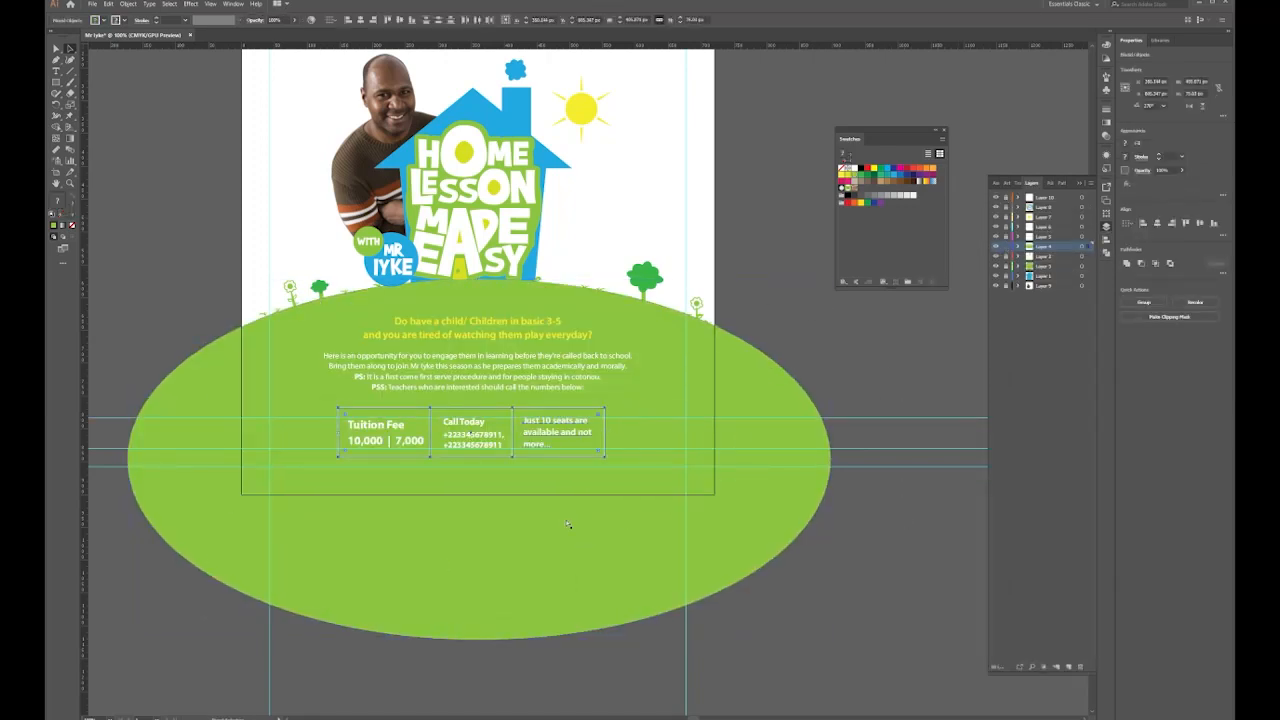
key(ctrl+g)
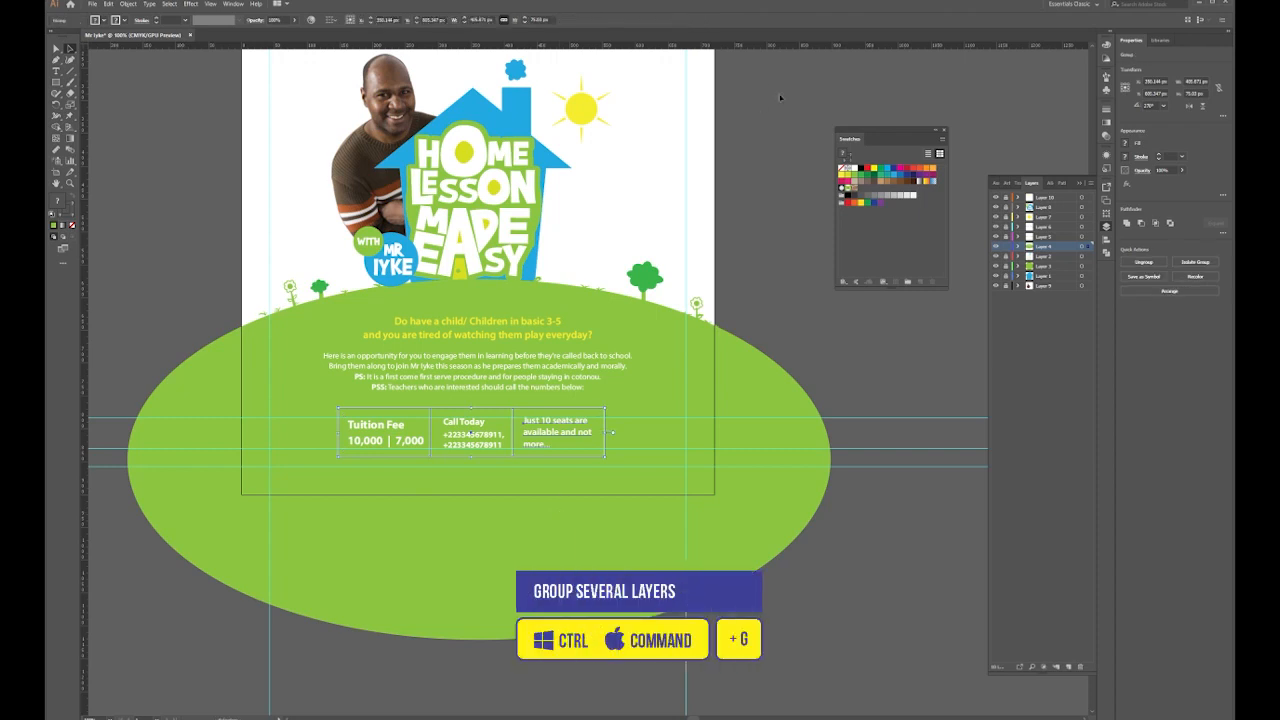
Centre the group horizontally on the artboard using Align To Artboard
click(240, 5)
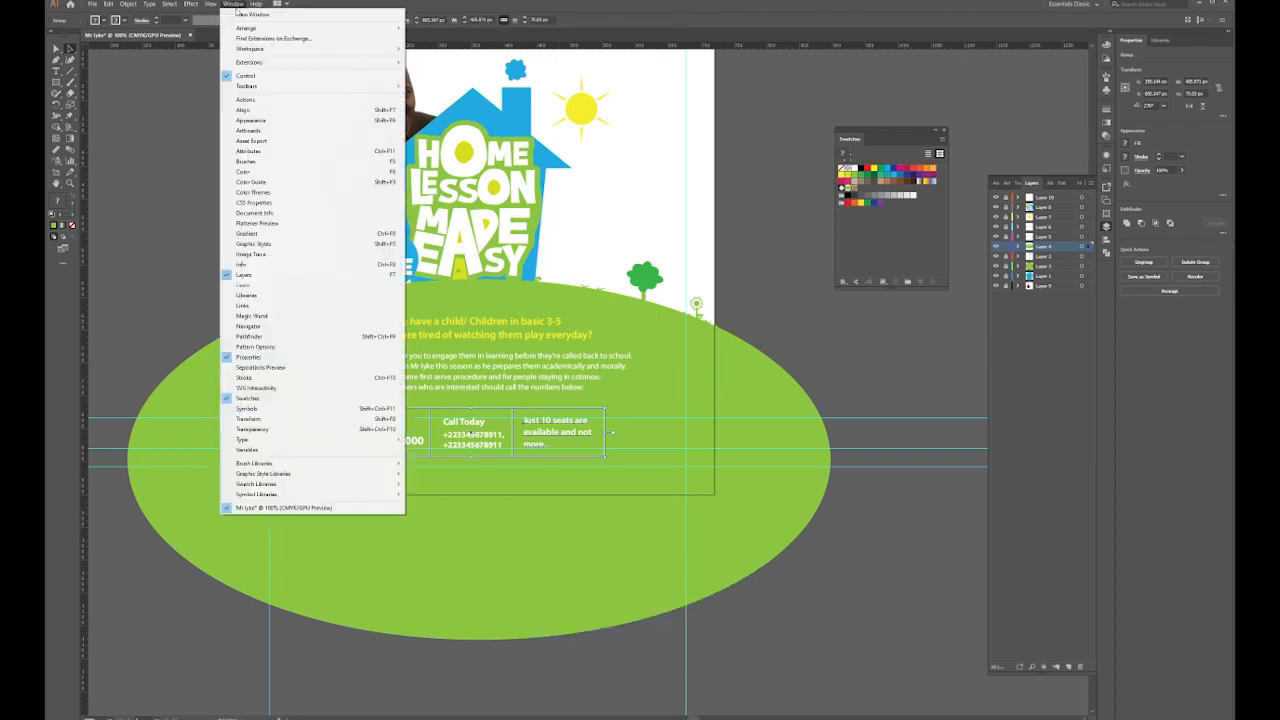
click(245, 110)
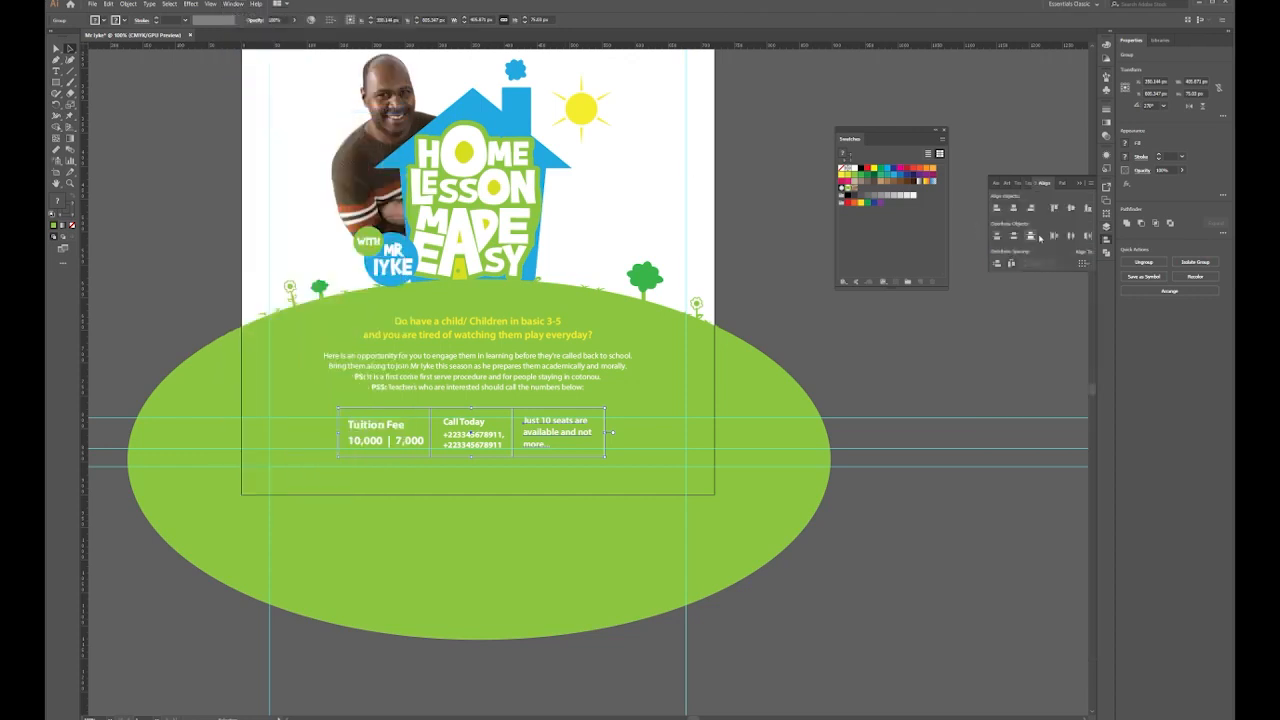
click(1082, 264)
click(1091, 293)
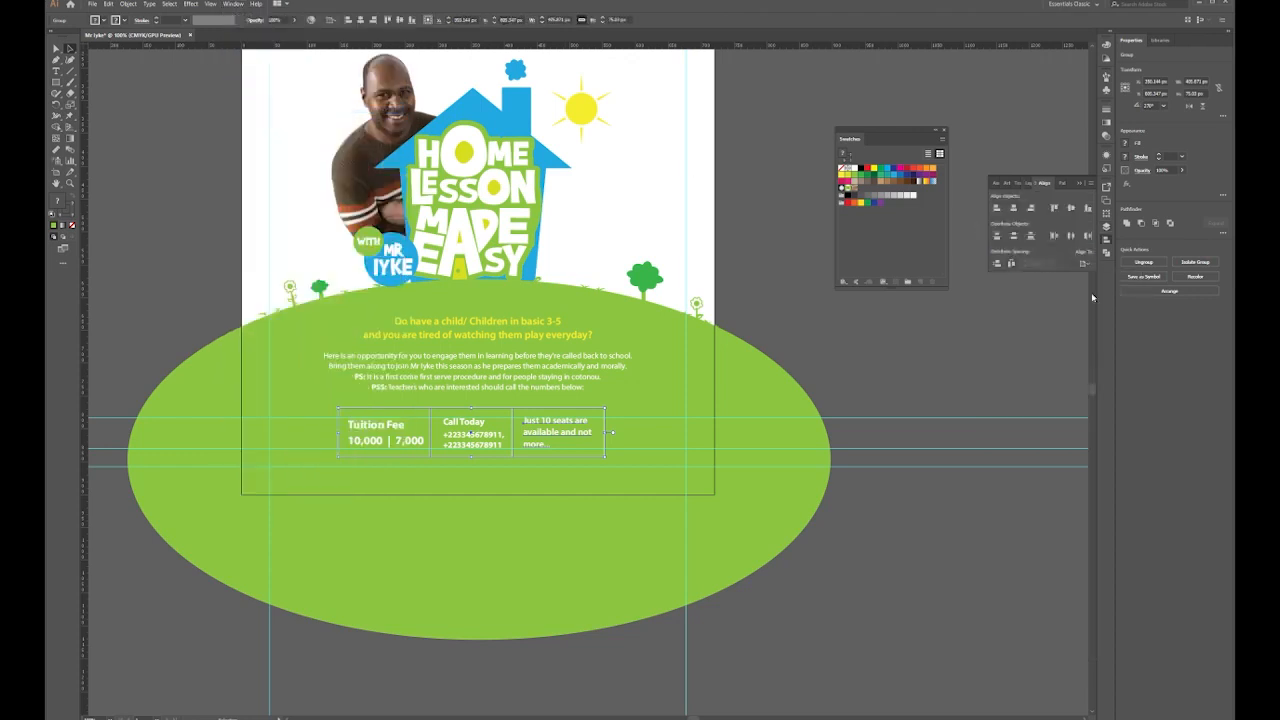
click(1015, 209)
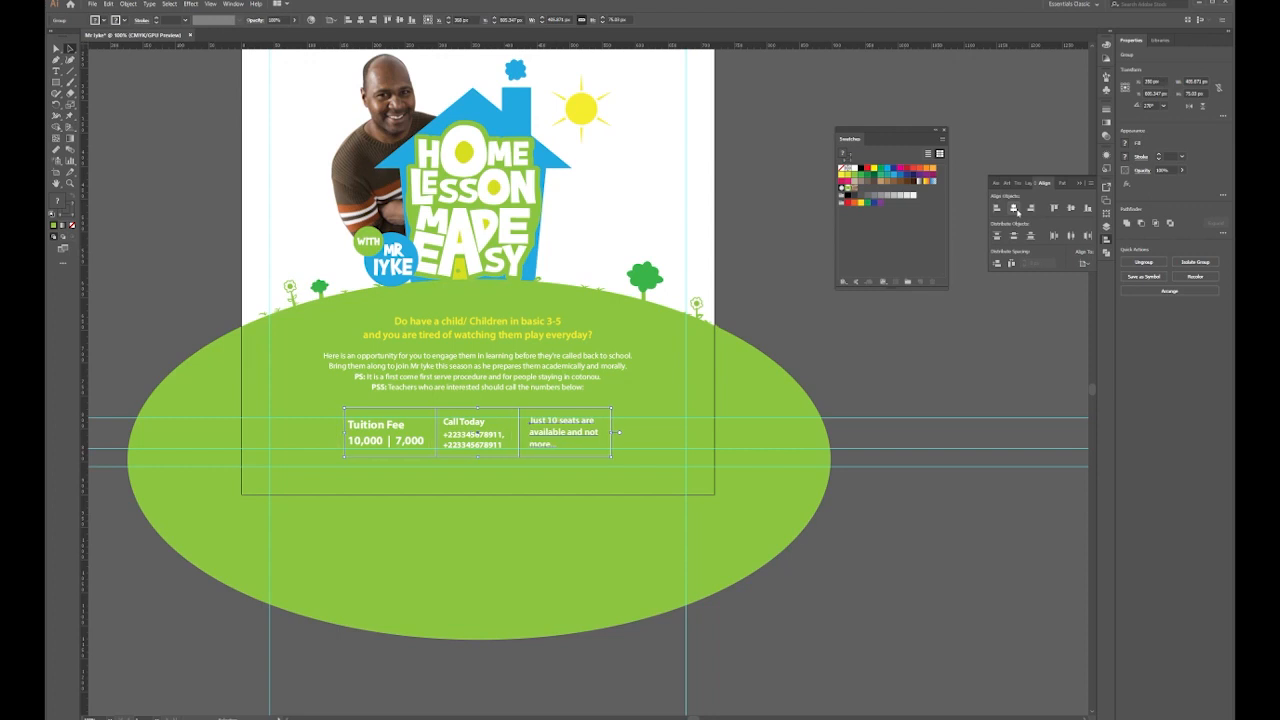
click(760, 355)
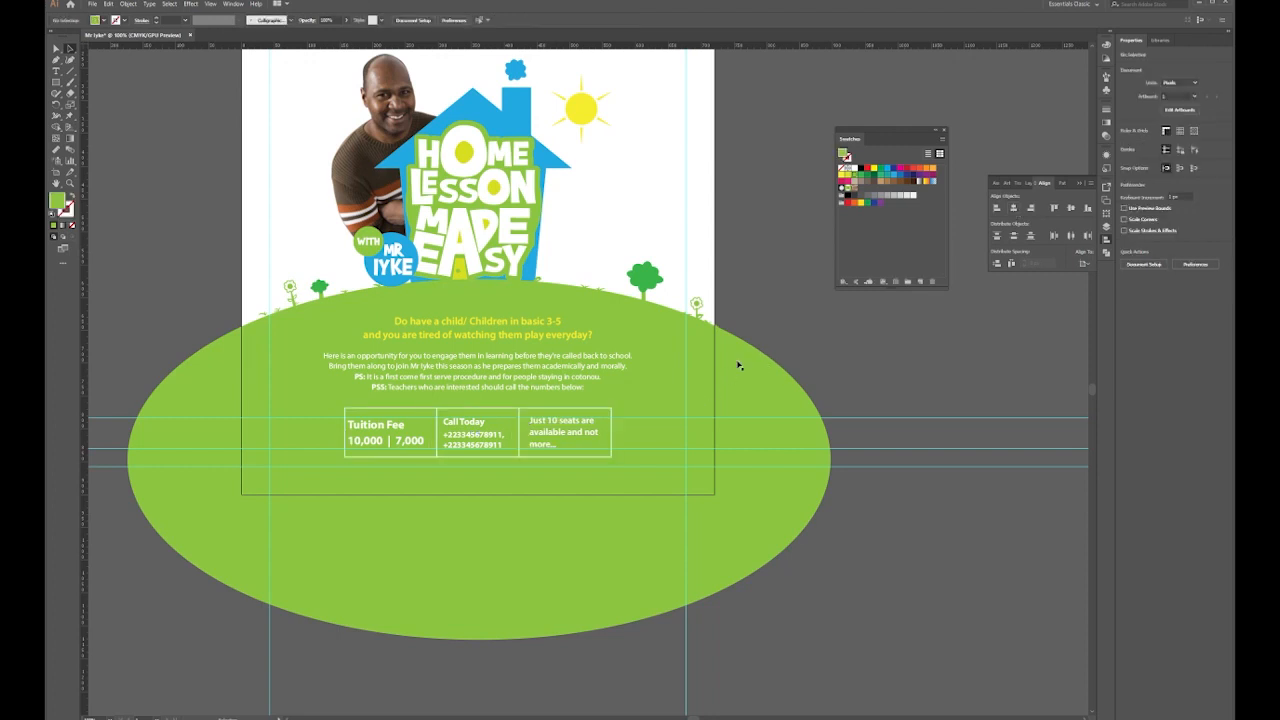
click(210, 3)
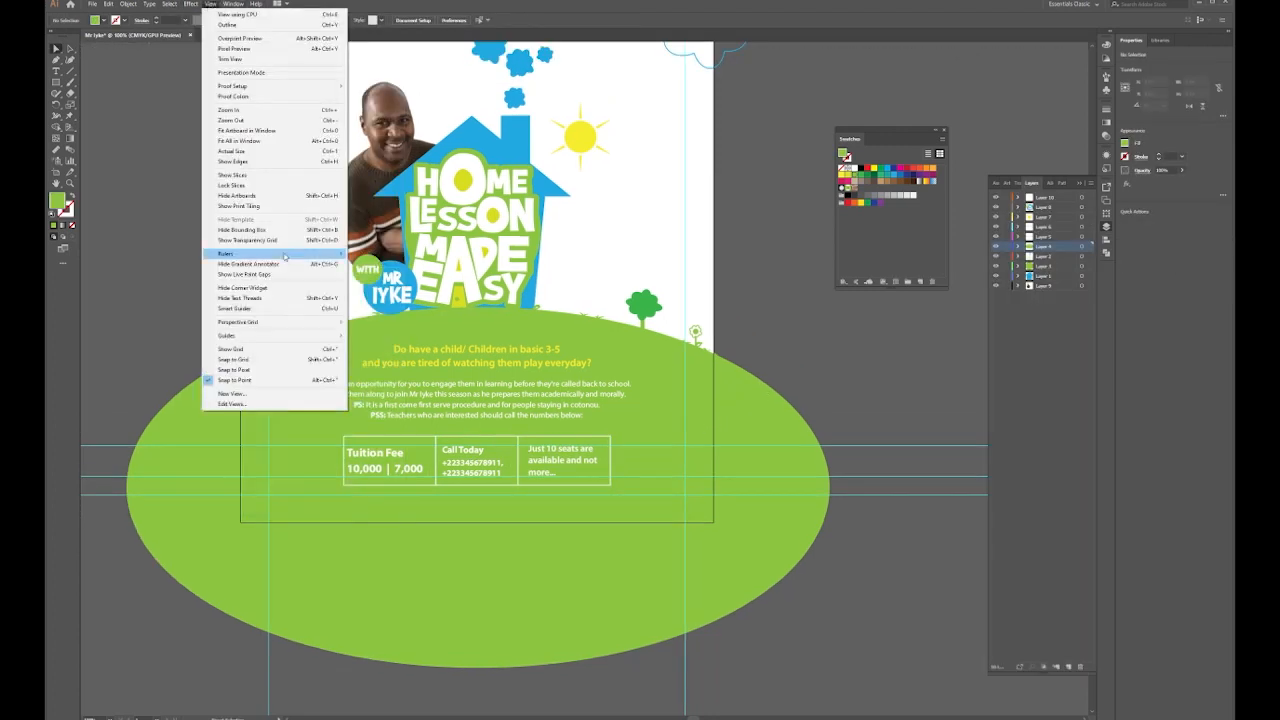
Hide the guides with View > Guides > Hide Guides
mouse_move(284, 257)
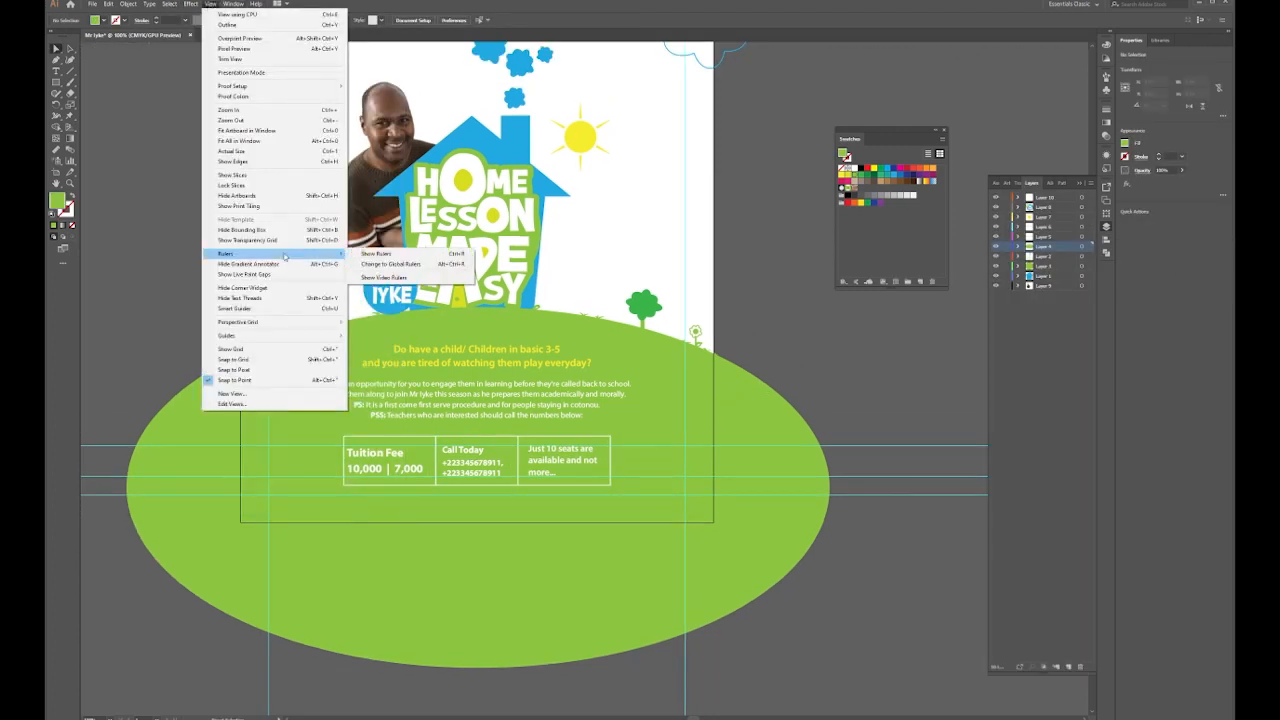
mouse_move(285, 340)
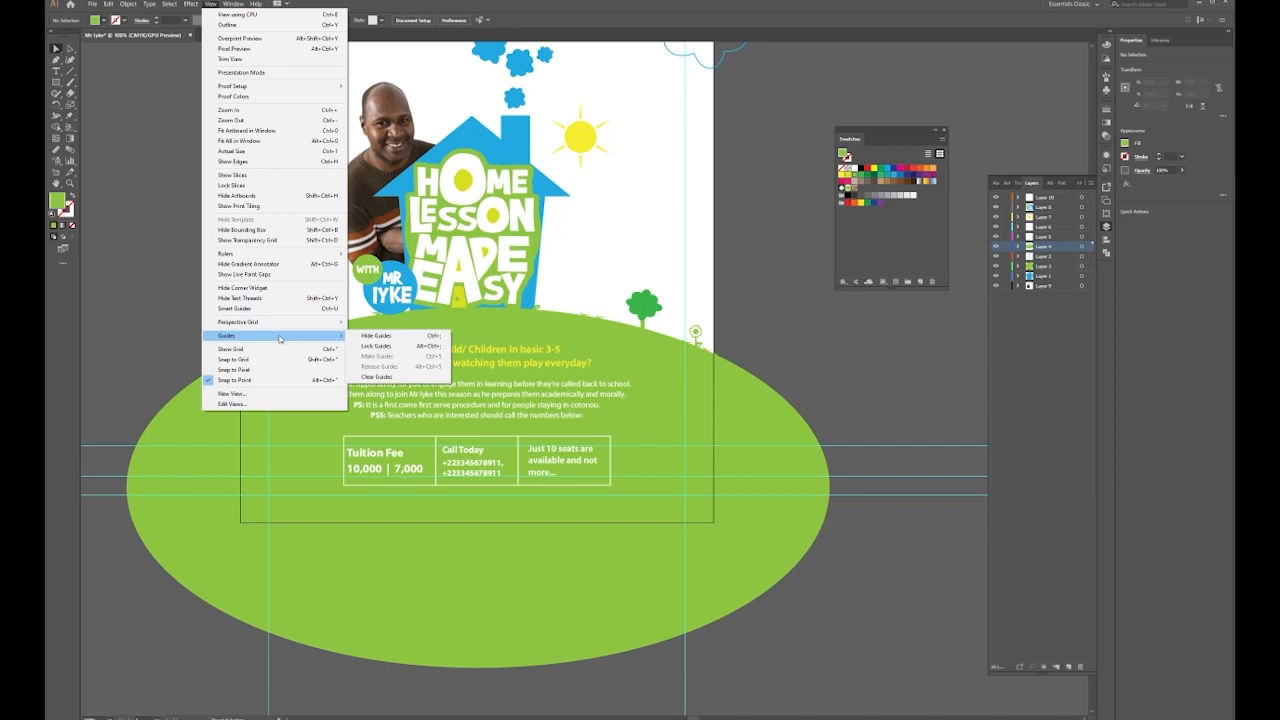
click(372, 338)
scroll(226, 290, up, 4)
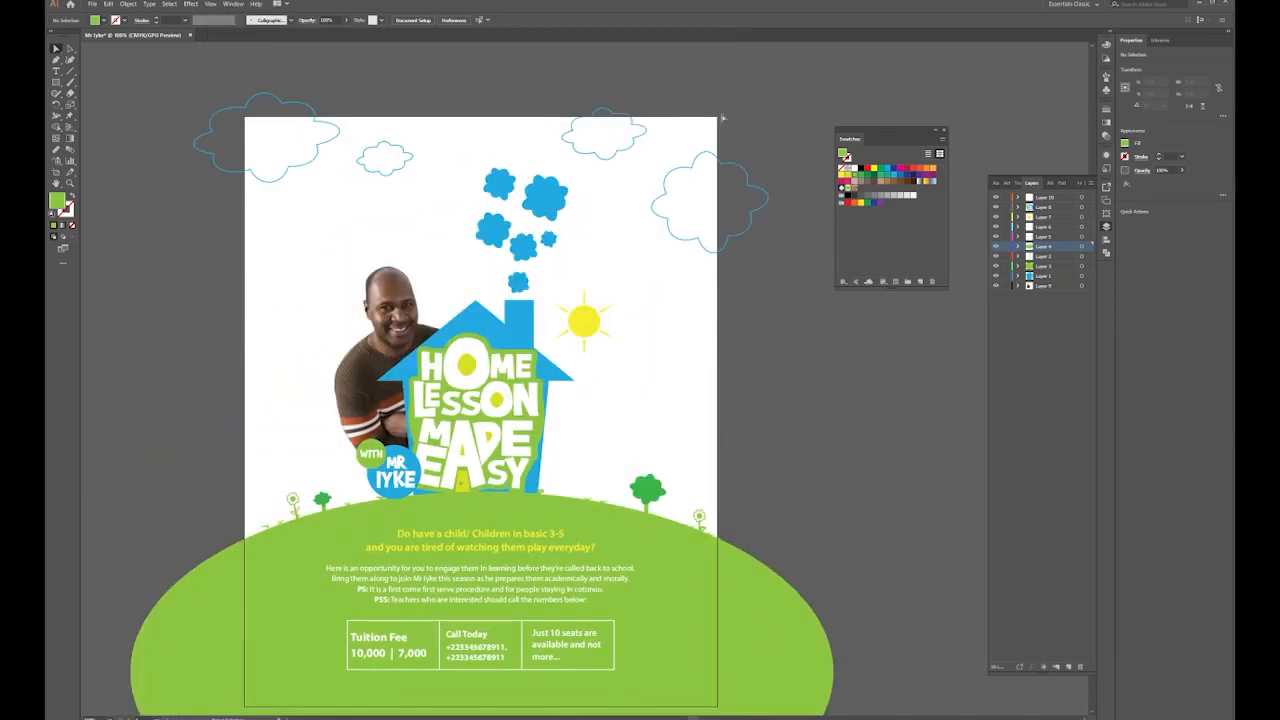
drag(491, 387, 532, 371)
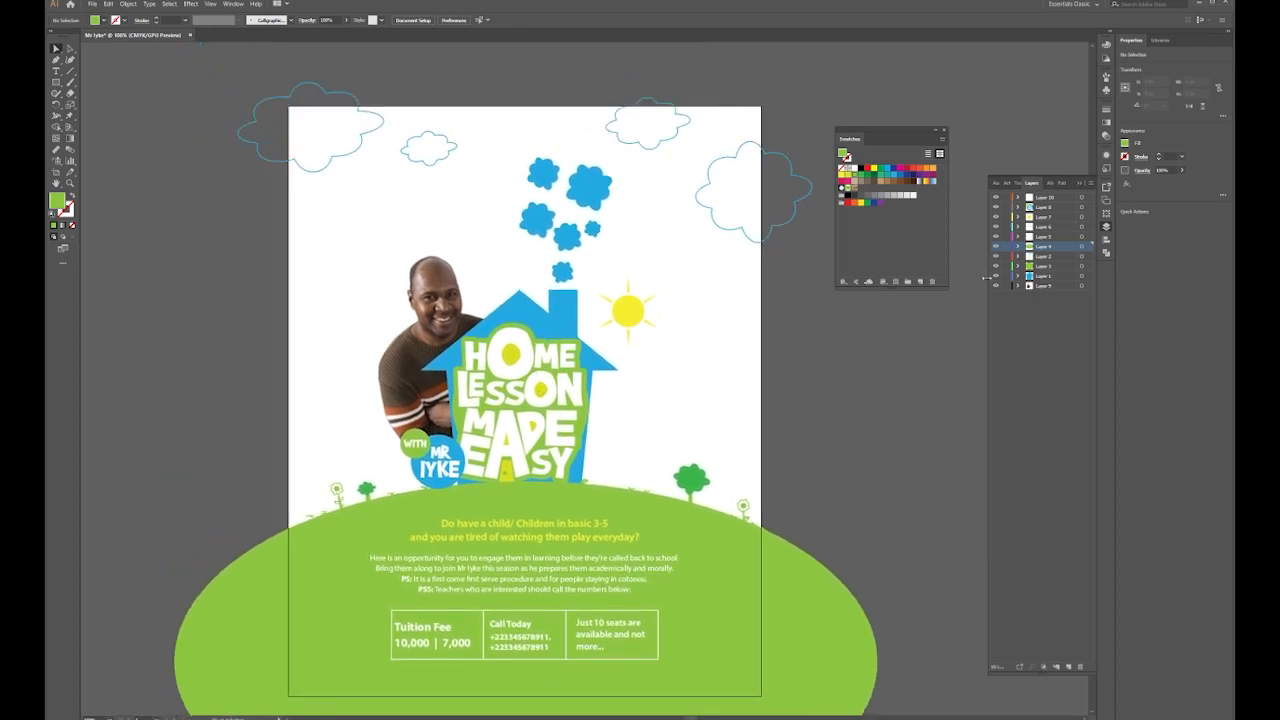
Add a new layer above Layer 10 and draw a rectangle covering the whole page
click(1056, 200)
click(1067, 667)
drag(57, 84, 95, 83)
drag(292, 108, 762, 631)
scroll(762, 631, up, 1)
Select all artwork and clip it to the page-sized rectangle with Ctrl+7
scroll(800, 650, down, 1)
key(ctrl+a)
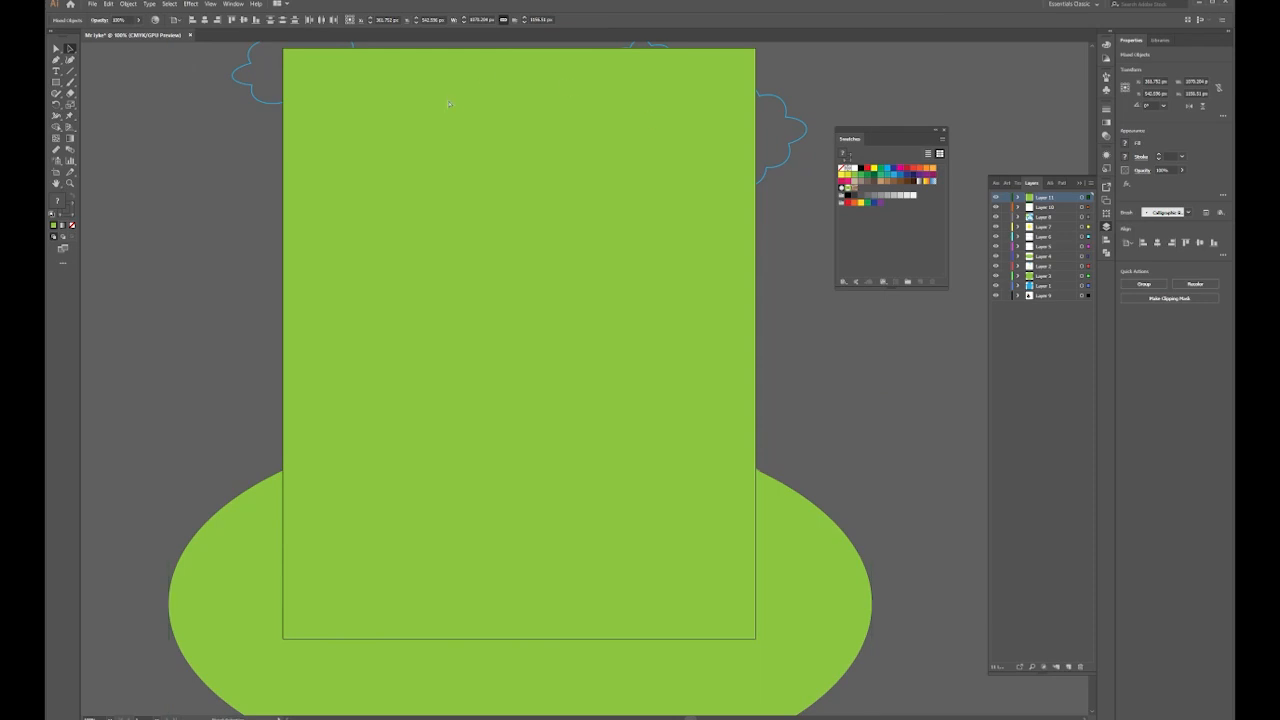
key(ctrl+7)
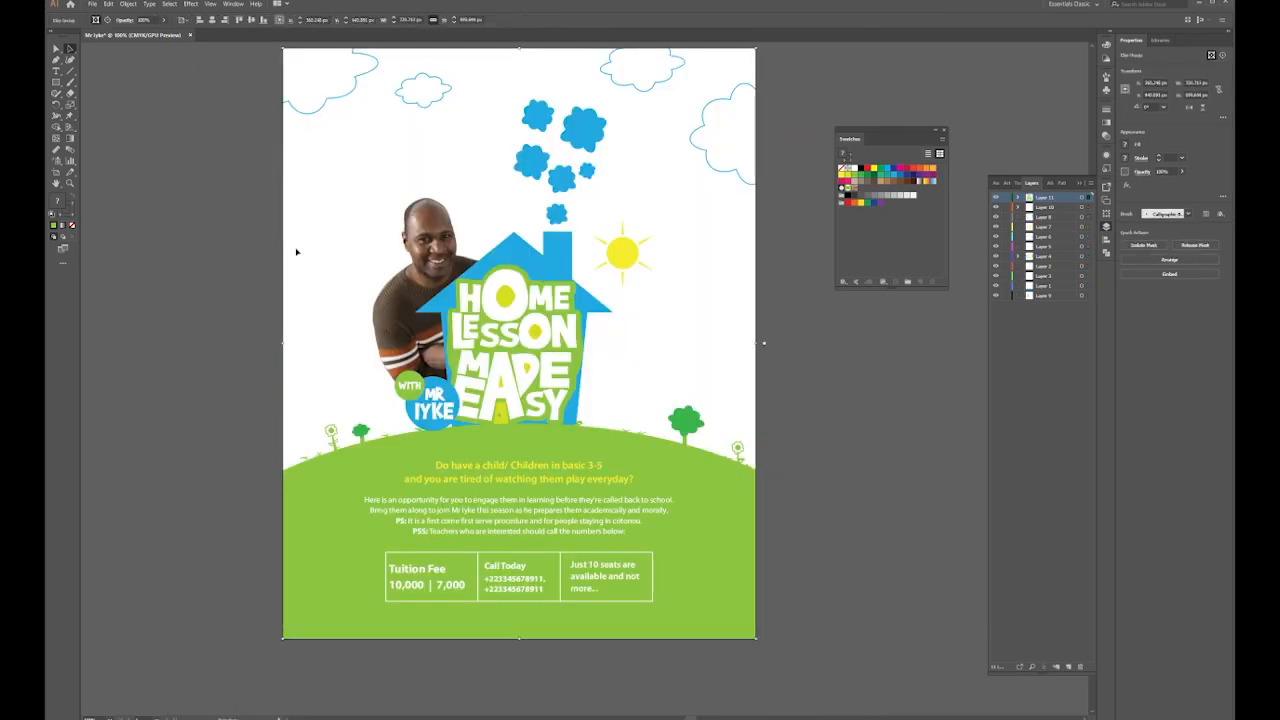
click(191, 196)
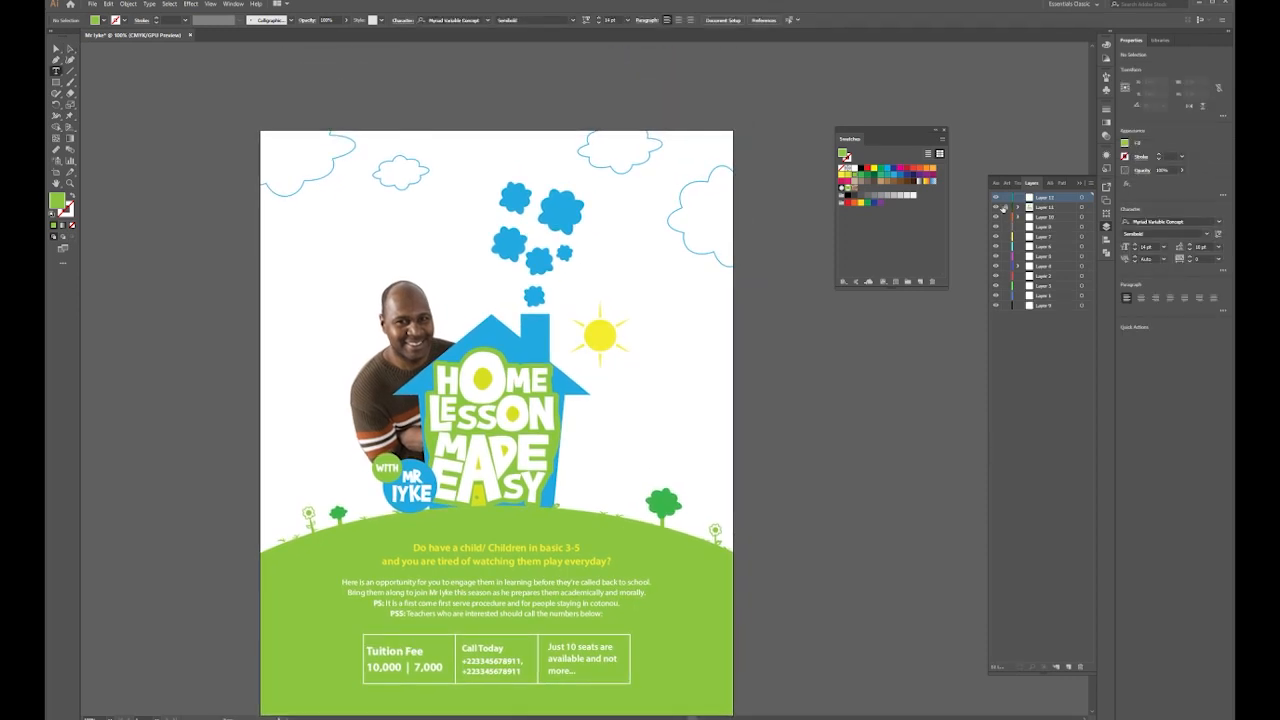
Add a white '123' label in Big Truck font among the smoke clouds
click(536, 263)
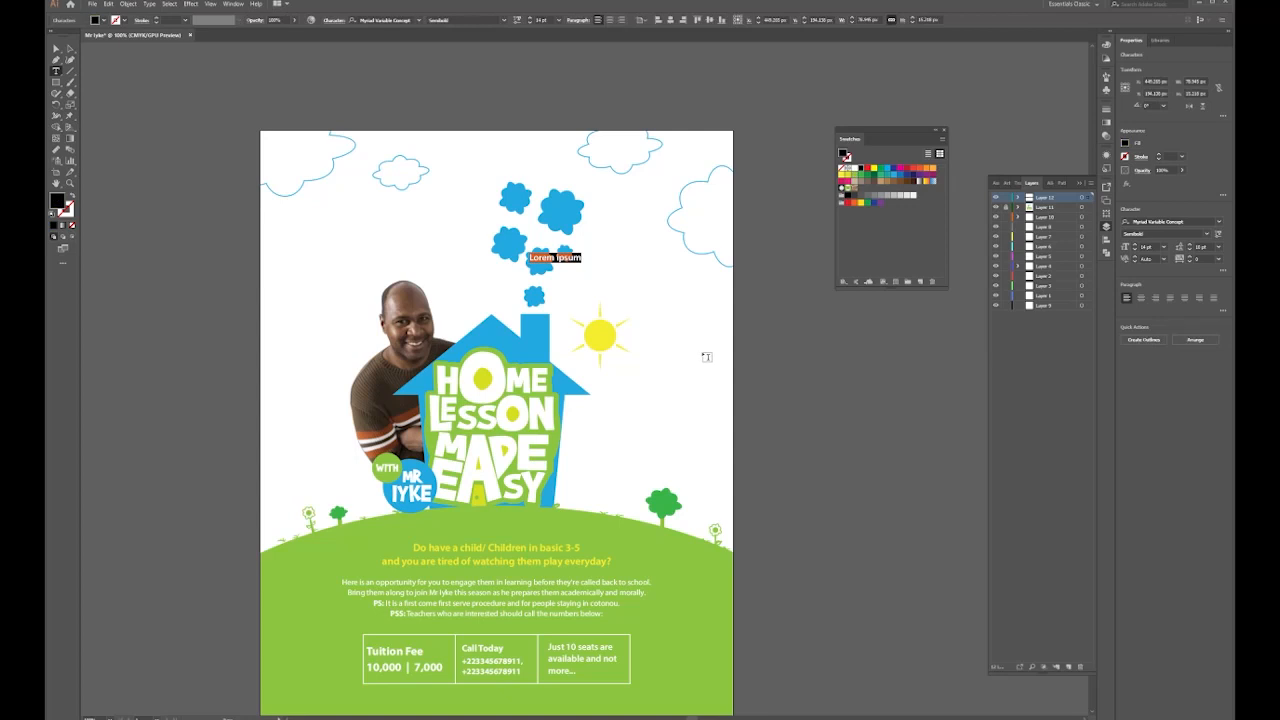
text(123)
click(419, 20)
click(400, 75)
click(854, 168)
click(56, 48)
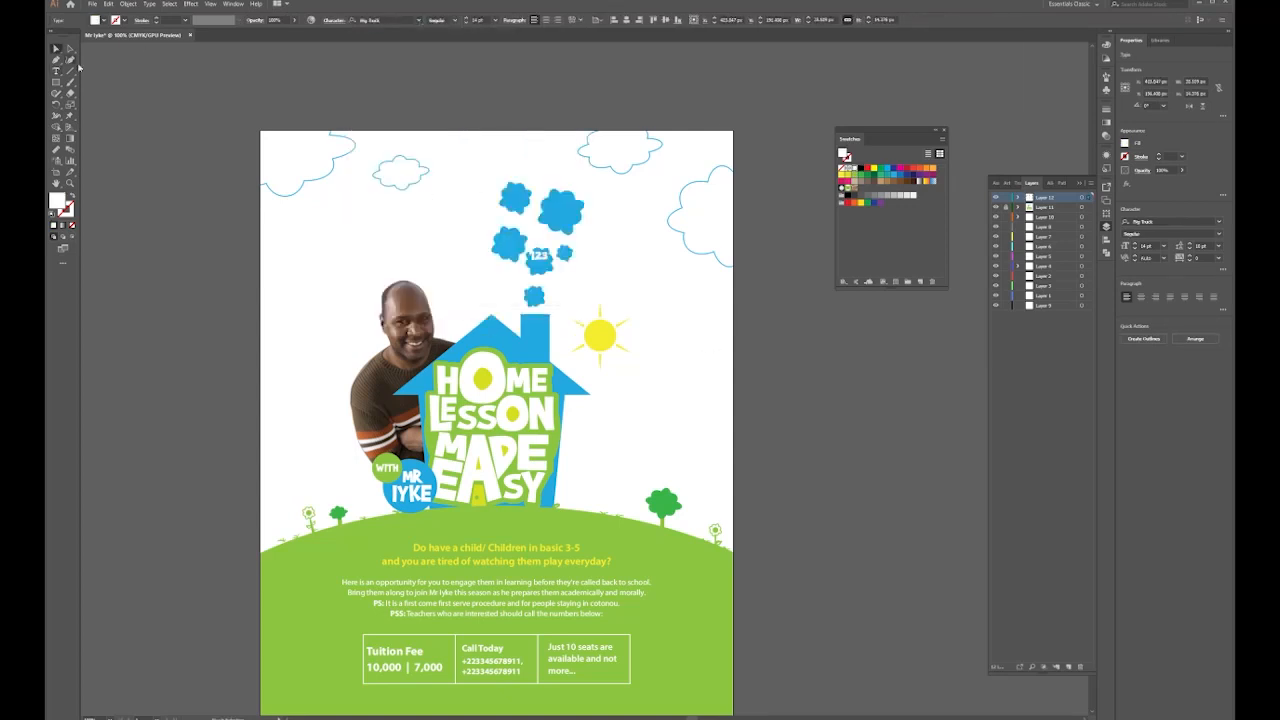
Copy the label onto the small neighbouring cloud and change it to '='
alt+drag(543, 262, 590, 290)
scroll(570, 250, up, 5)
double_click(592, 290)
text(=)
click(56, 48)
Copy the label to the left cloud as 'ABC', scaled down and rotated to follow it
alt+drag(590, 290, 480, 299)
double_click(451, 271)
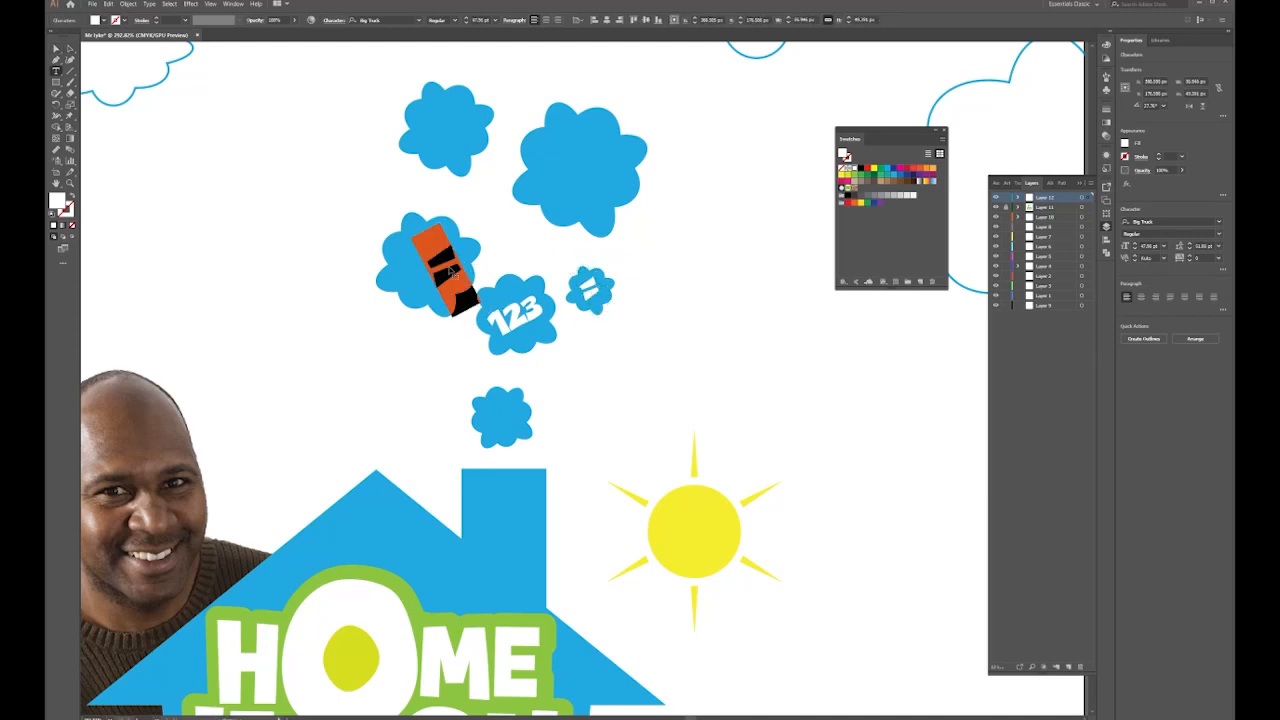
text(ABC)
click(56, 48)
drag(540, 222, 442, 261)
shift+drag(527, 162, 466, 298)
drag(461, 273, 458, 133)
key(ctrl+shift+a)
click(454, 272)
Copy 'ABC' onto the right cloud as '+', and draw a white square on the upper-left cloud
drag(458, 133, 599, 174)
double_click(600, 172)
key(BackSpace)
text(+)
scroll(651, 107, up, 3)
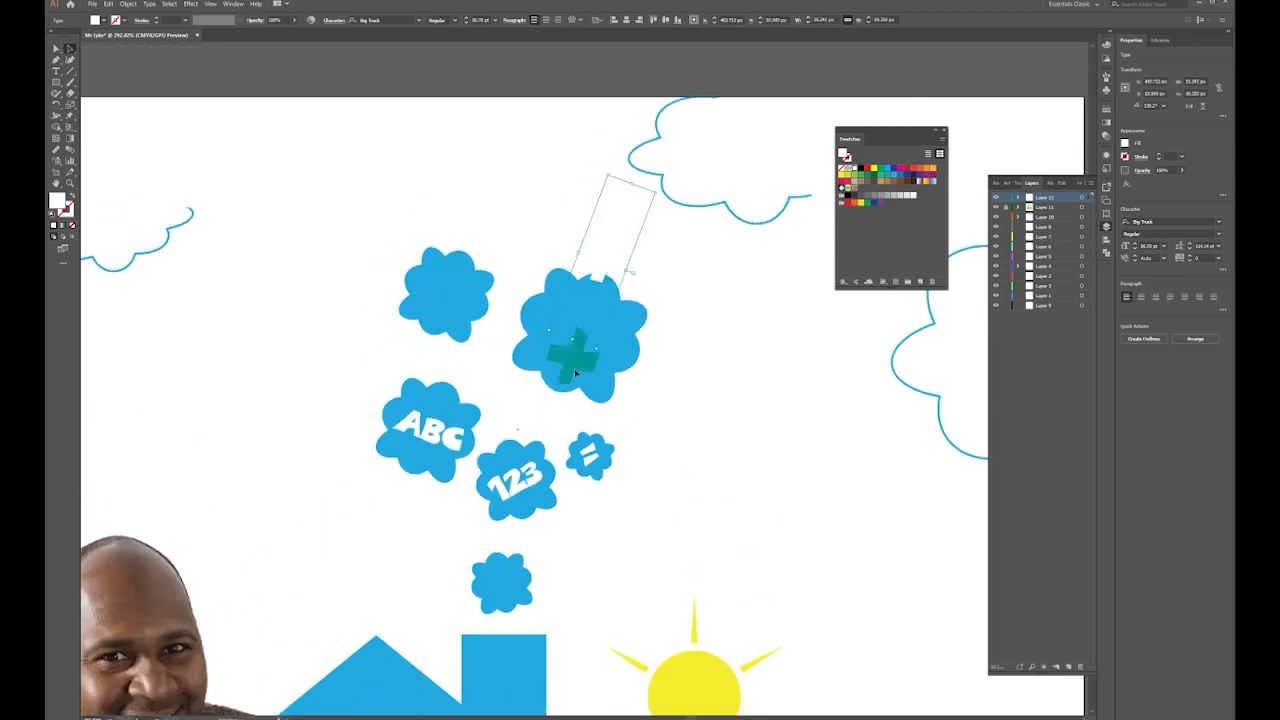
drag(448, 304, 466, 308)
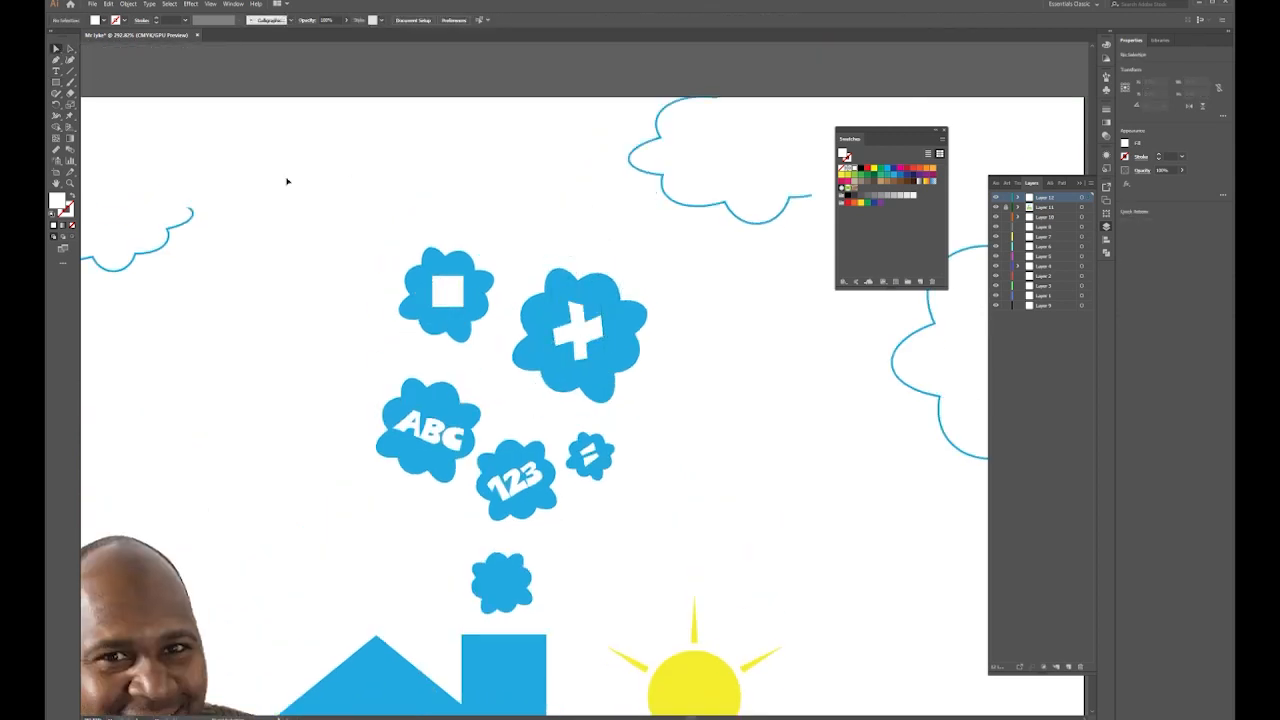